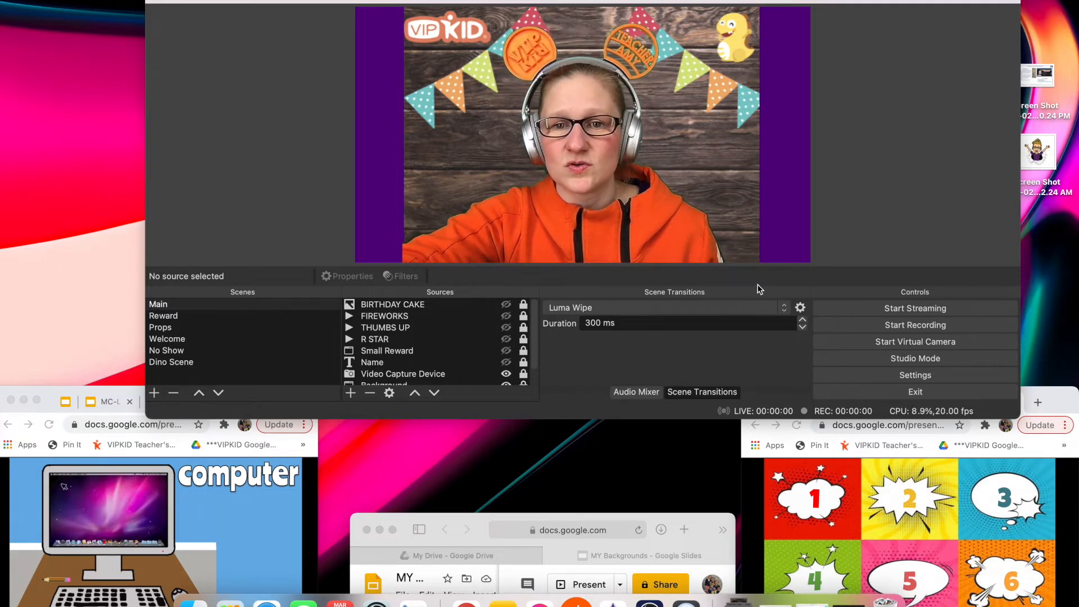
Look through the audio mixer, the scene transition settings and the dock list with its Lock UI option.
left_click(635, 391)
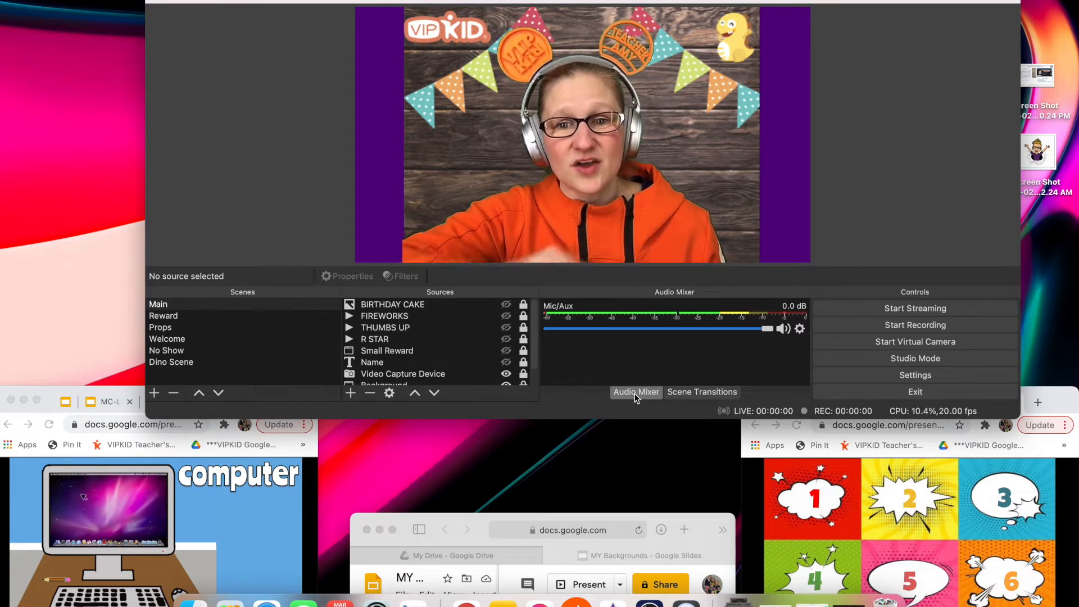
left_click(684, 394)
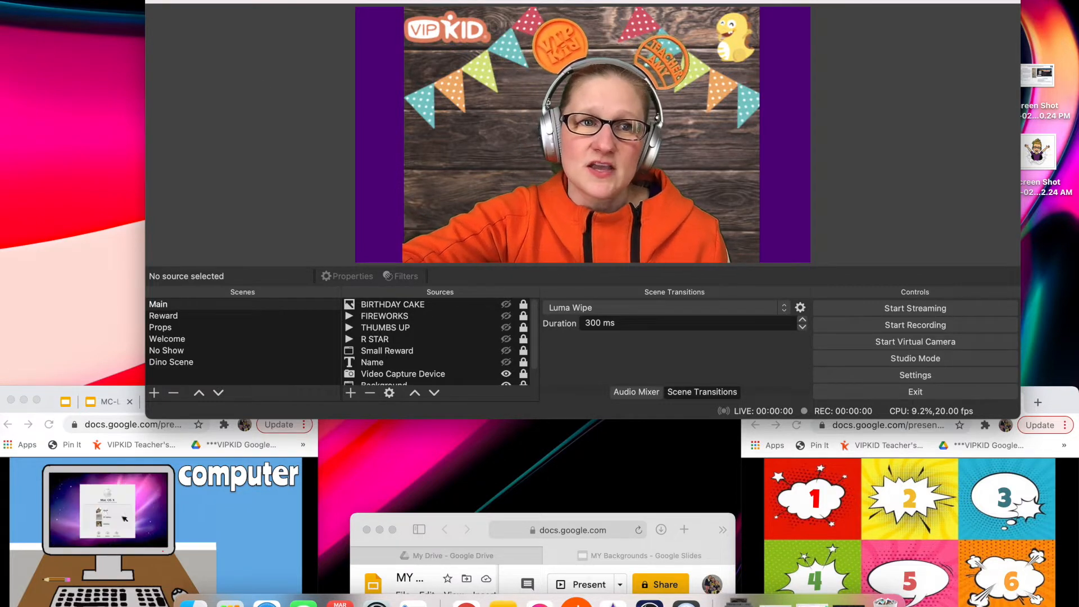
left_click(139, 2)
mouse_move(143, 15)
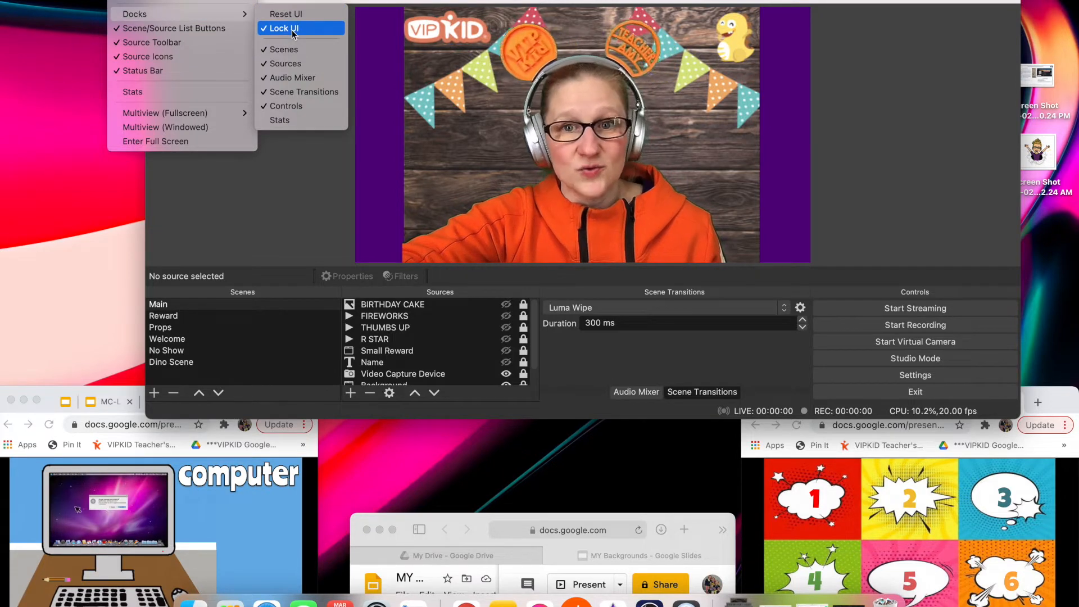
left_click(291, 191)
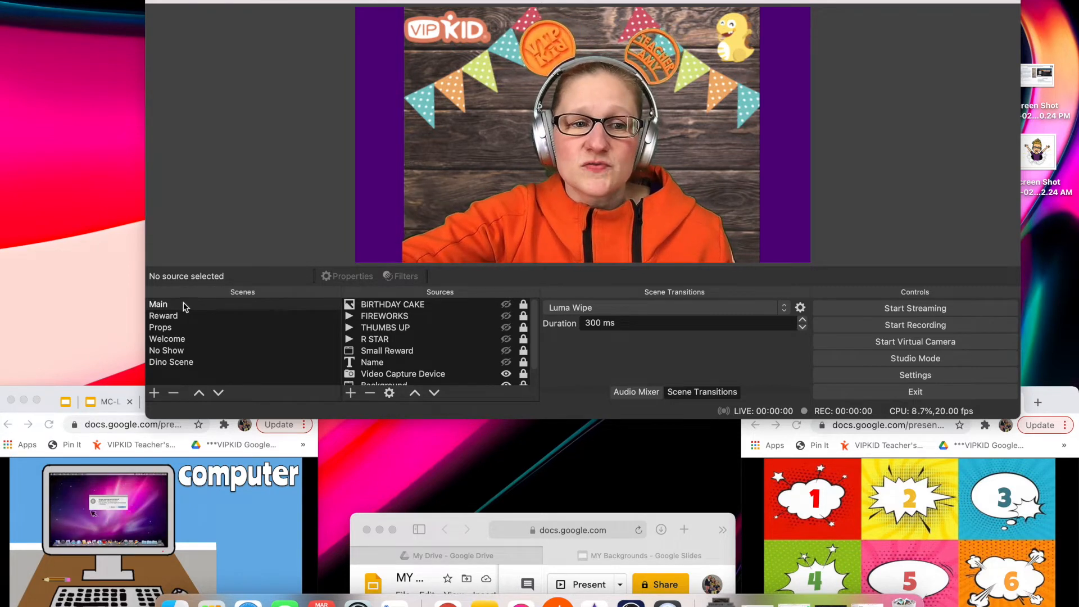
Make the Small Reward and Name sources visible in the Main scene, toggling Small Reward off and on to demonstrate it.
left_click(506, 350)
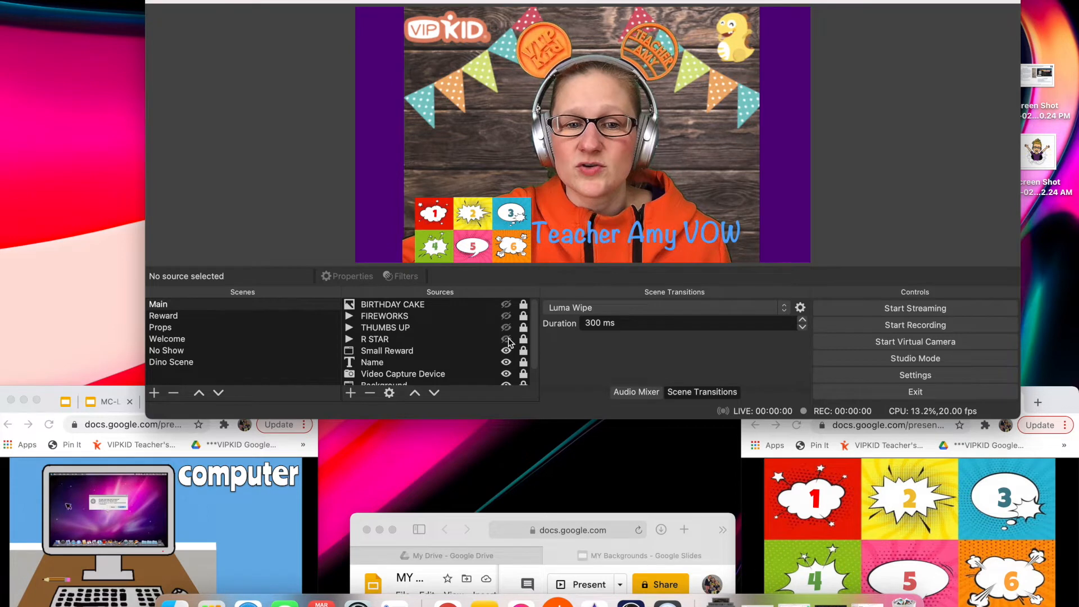
left_click(506, 351)
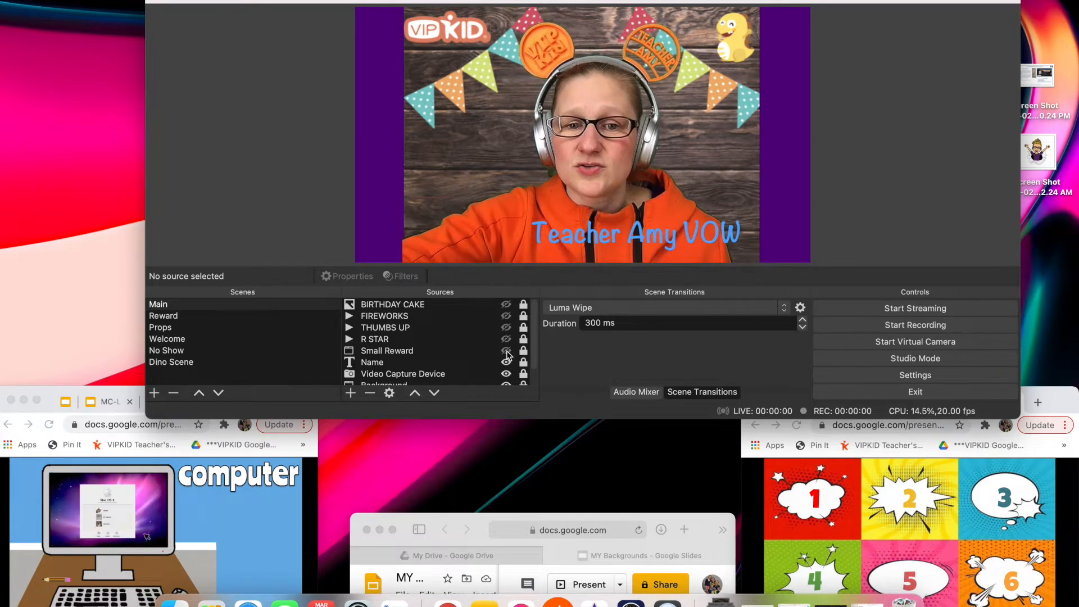
left_click(506, 351)
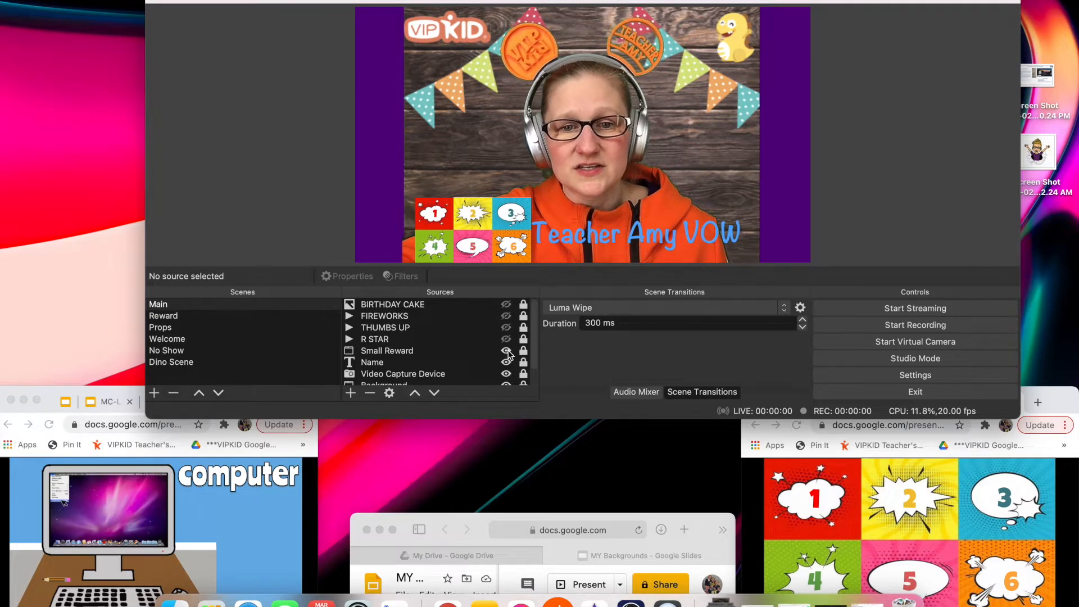
left_click(506, 351)
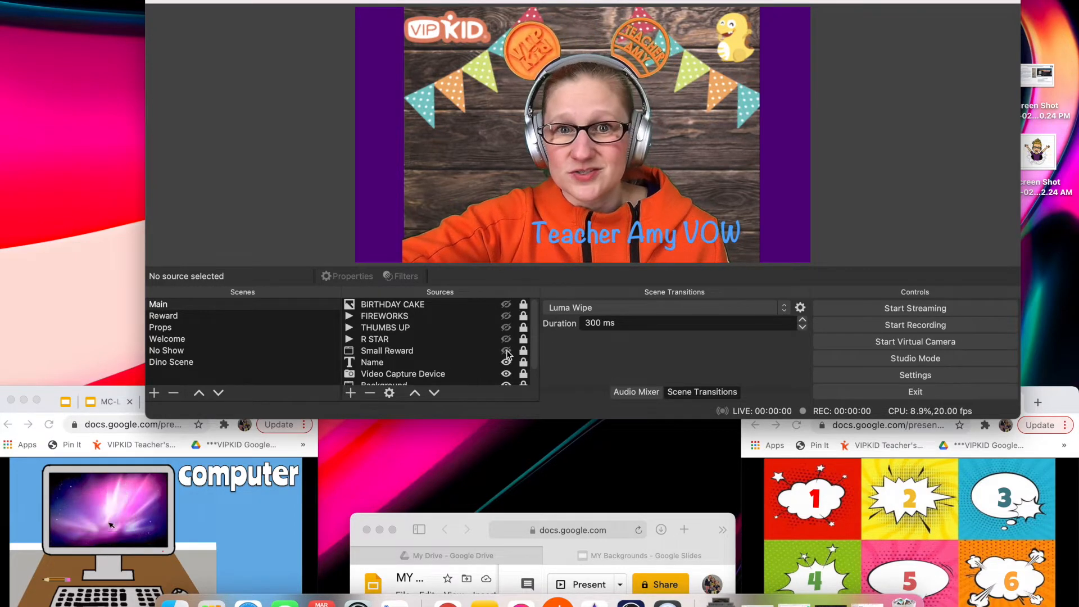
left_click(506, 352)
left_click(506, 351)
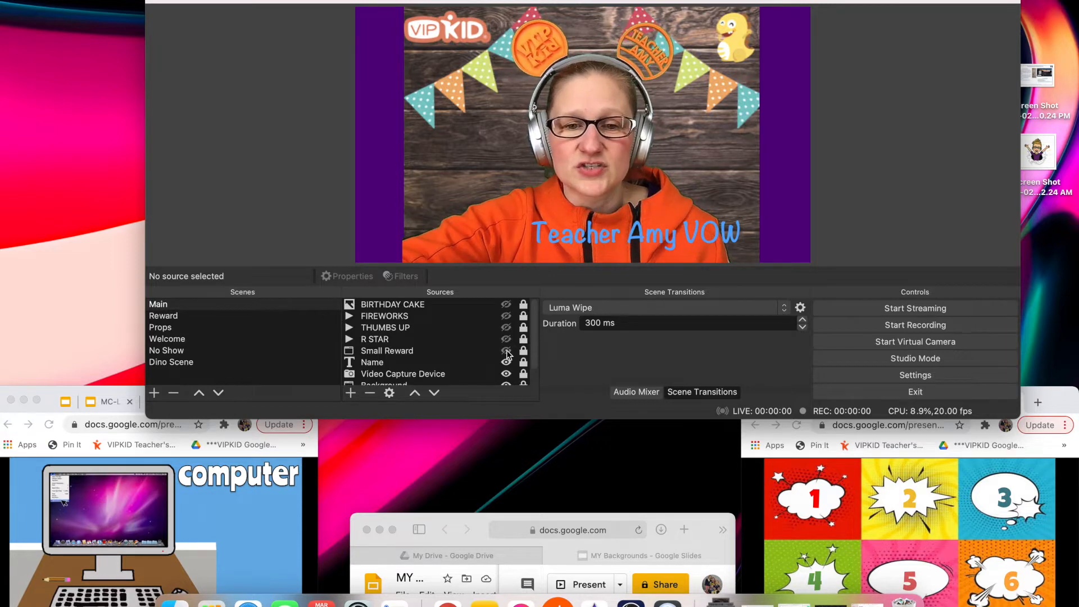
left_click(506, 351)
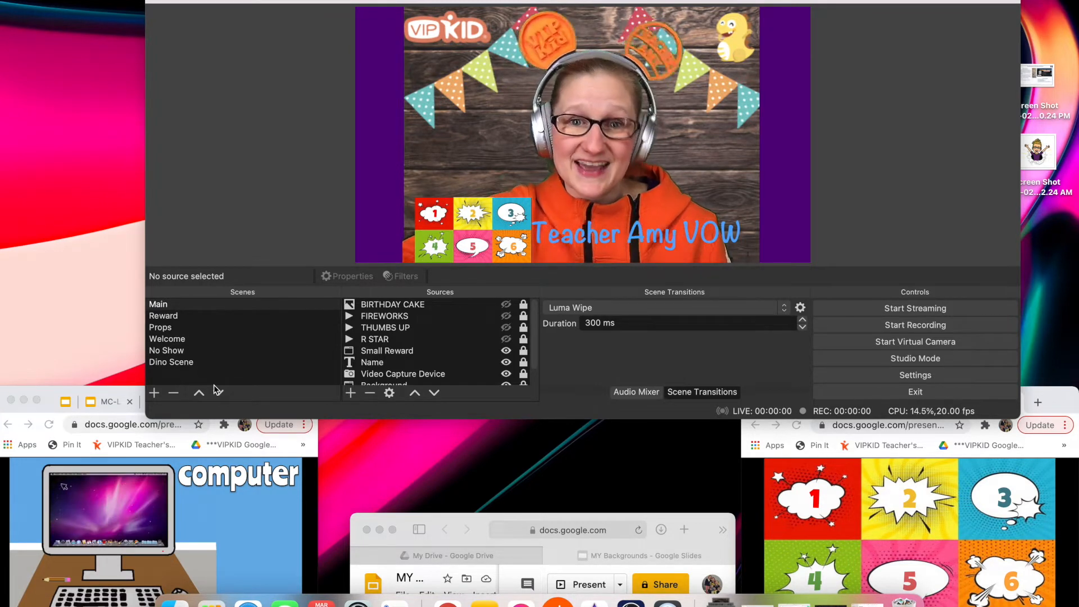
Add a new scene named Main2.
left_click(154, 393)
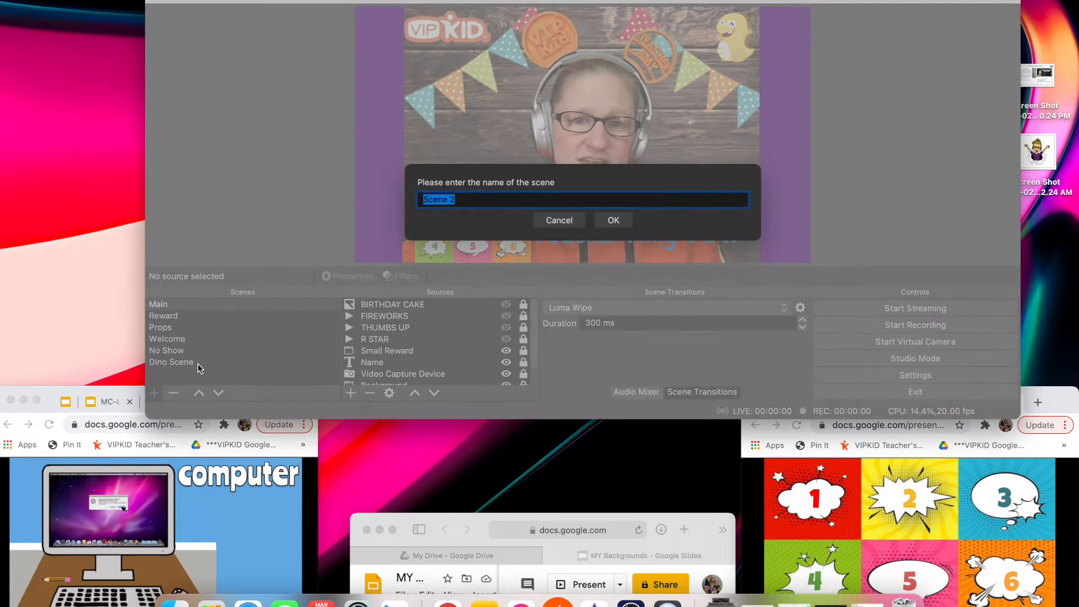
type("Maine")
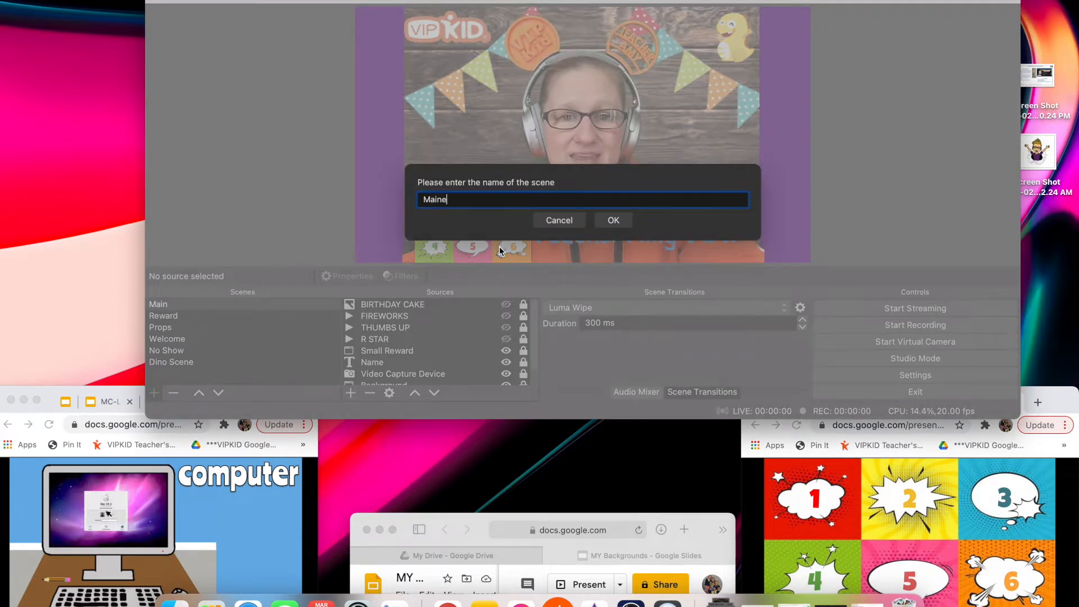
key("BackSpace")
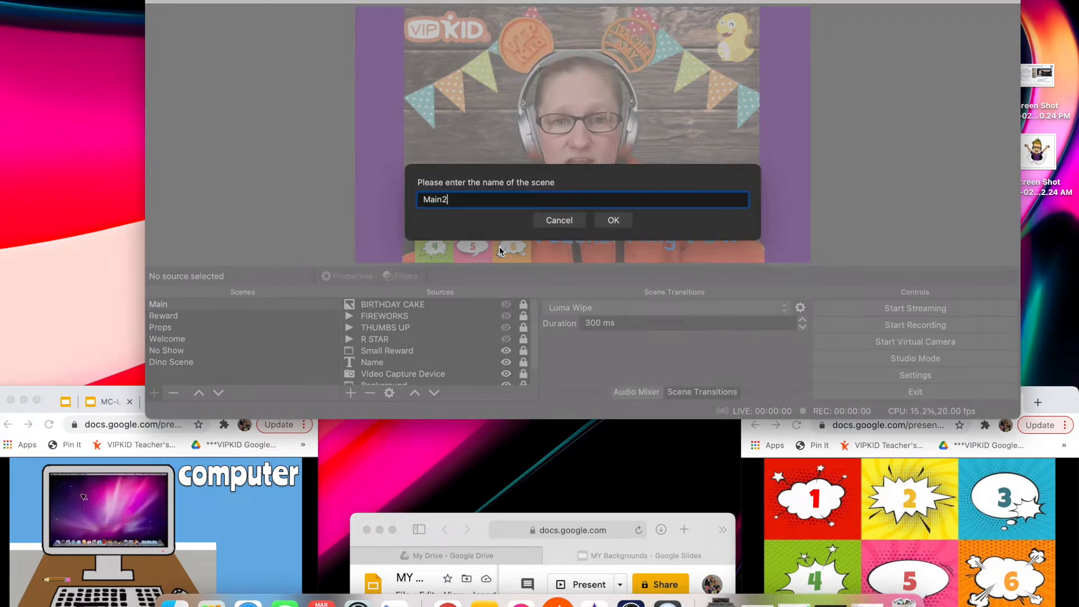
left_click(614, 220)
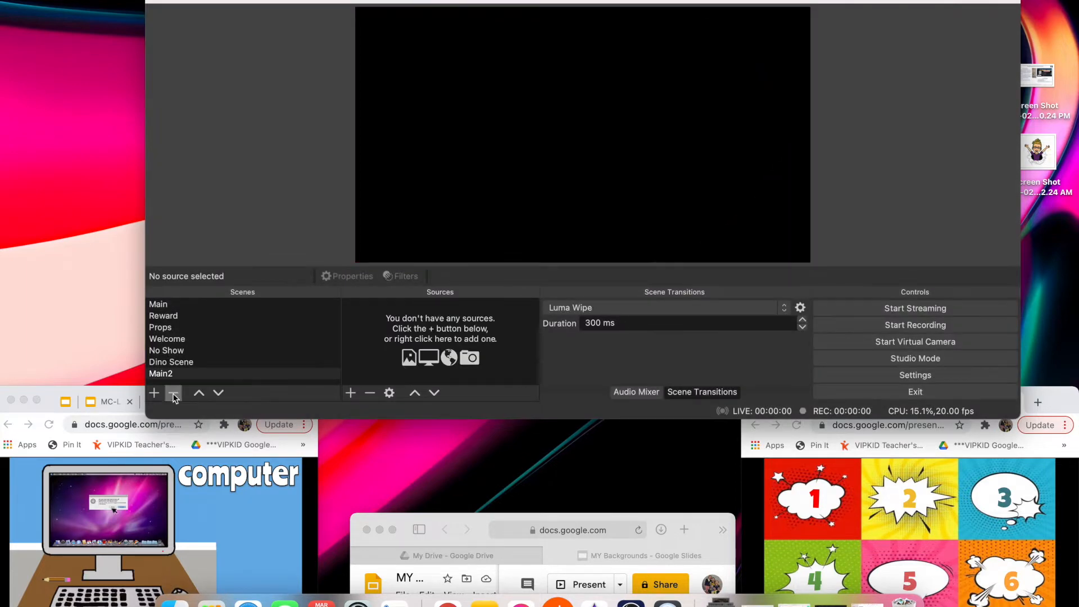
Add two more scenes named Props2 and Rewards2.
left_click(154, 393)
type("Props2")
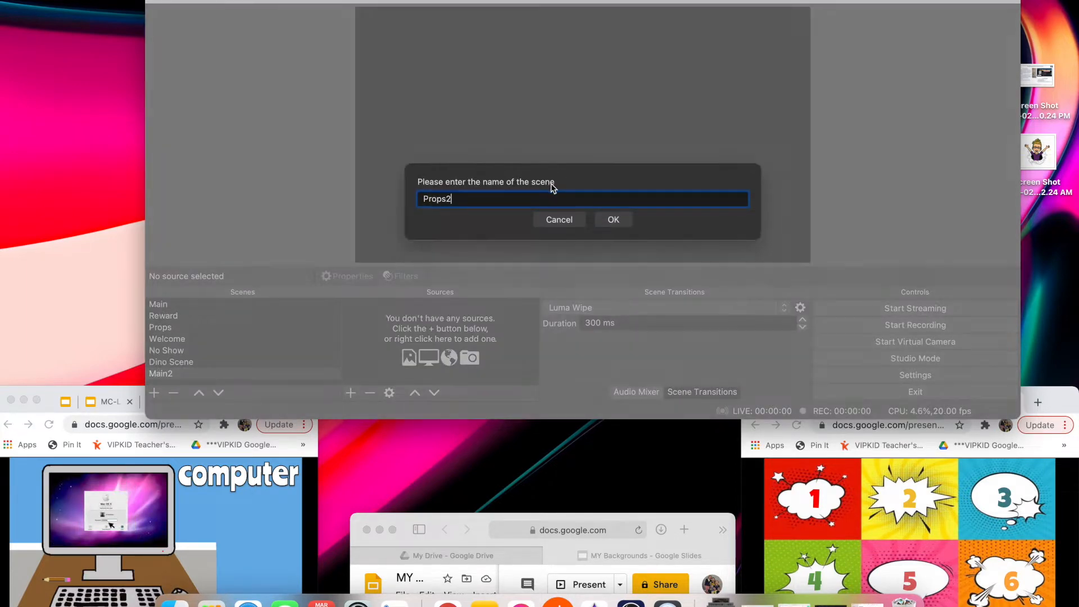
key("Return")
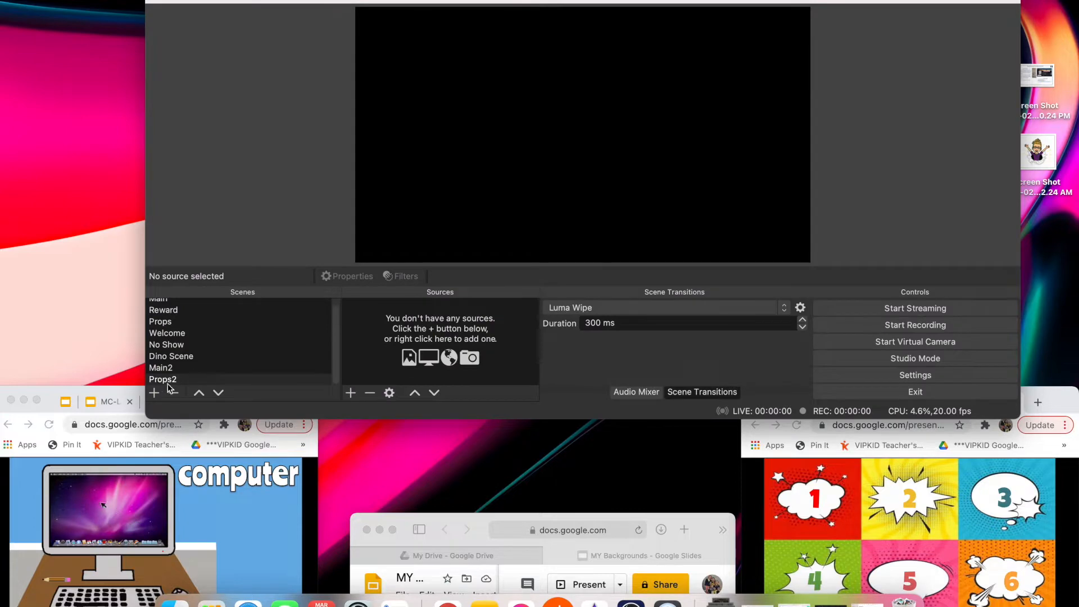
left_click(155, 393)
type("Rewards2")
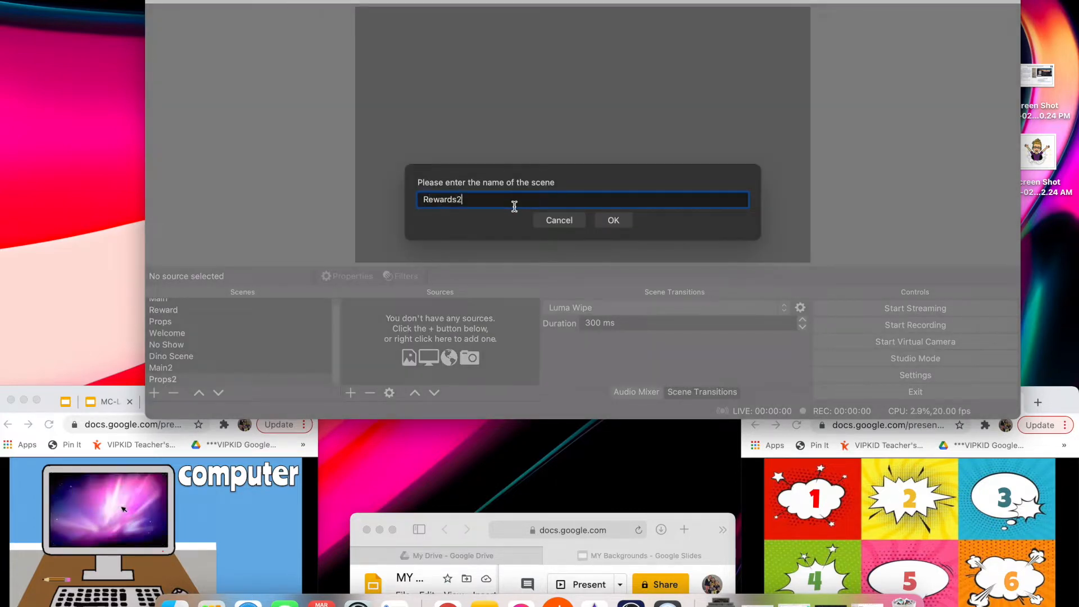
left_click(618, 219)
Add a new video capture source named Webcam2 to the Main2 scene, using the FaceTime HD Camera (Built-in).
left_click(158, 357)
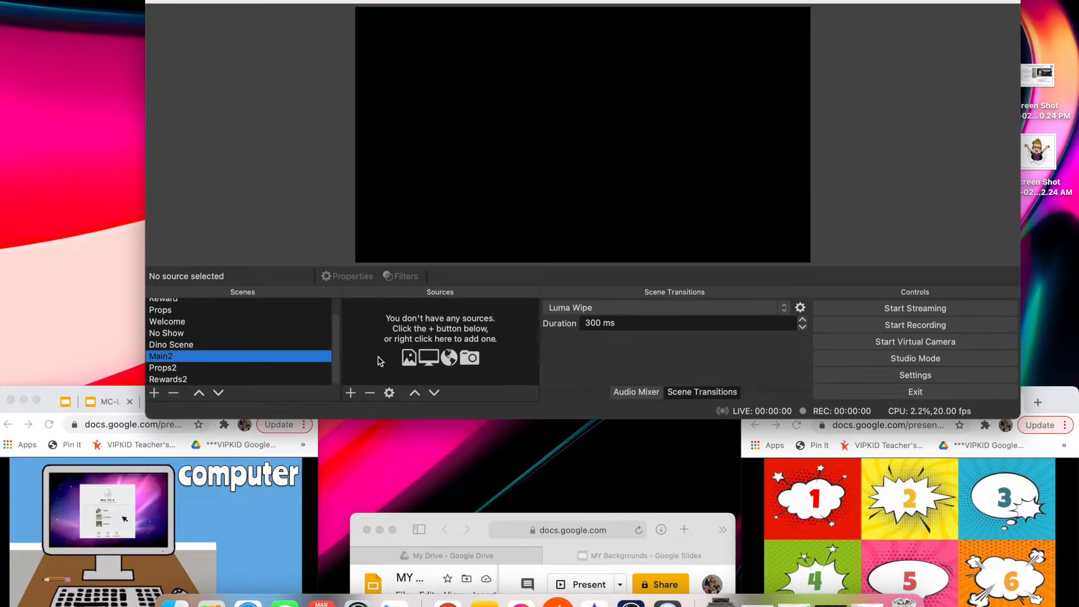
left_click(349, 394)
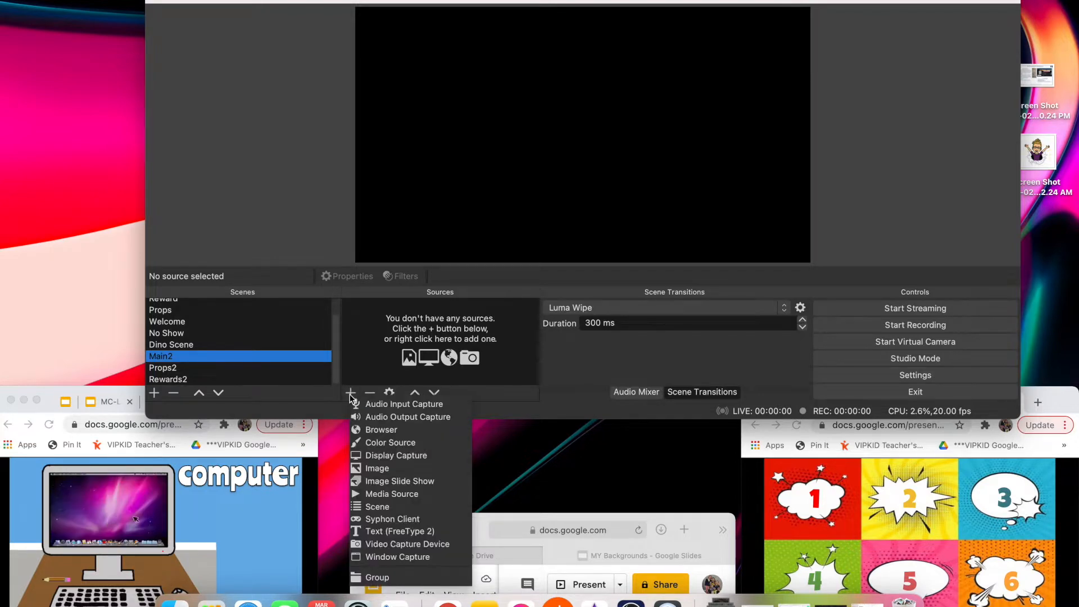
left_click(403, 544)
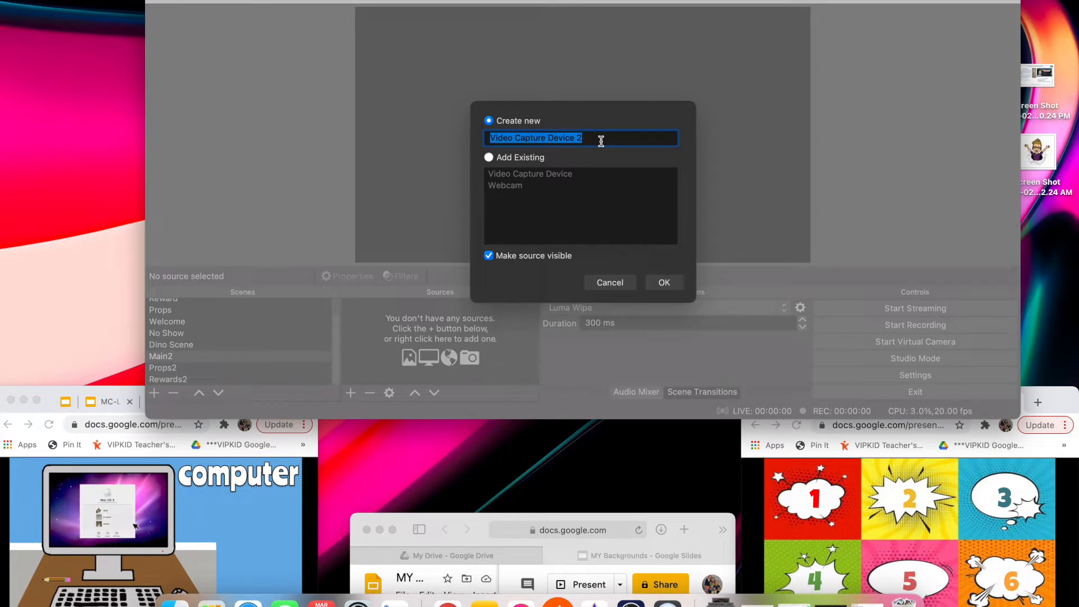
type("Webcam")
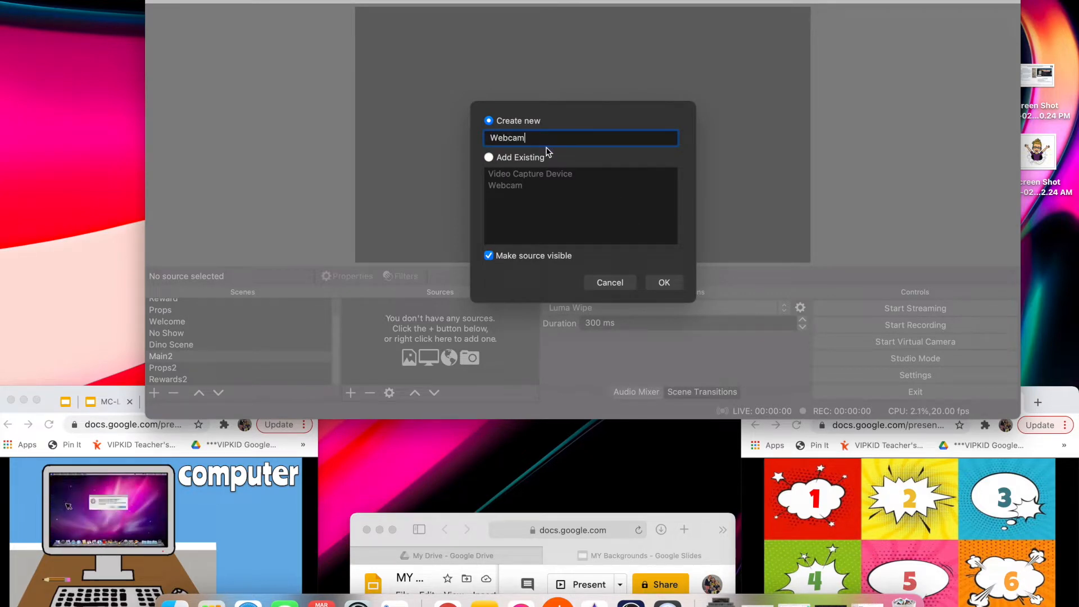
left_click(663, 283)
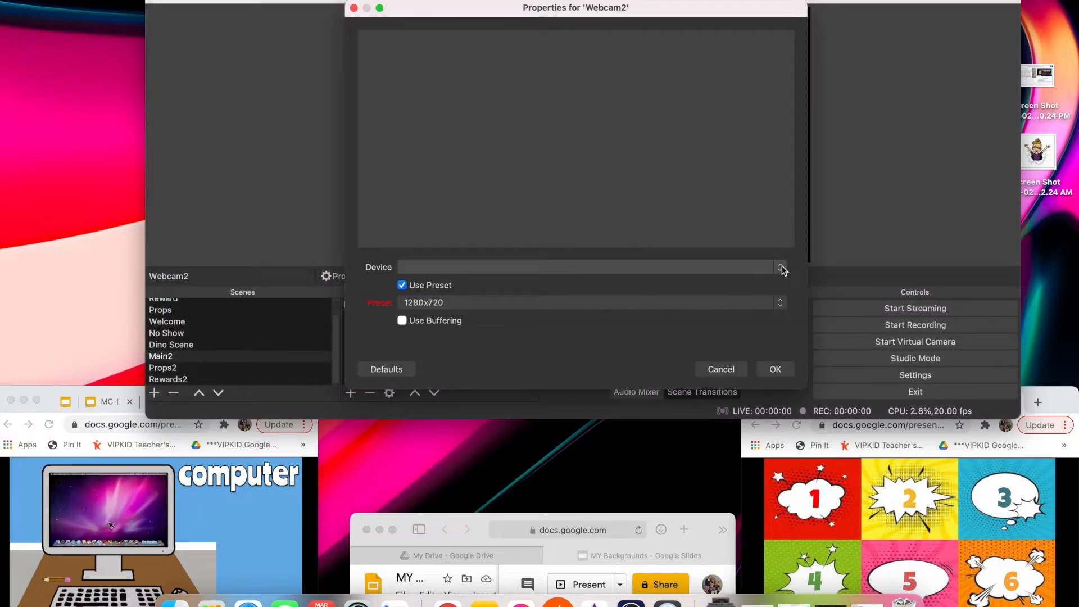
left_click(781, 266)
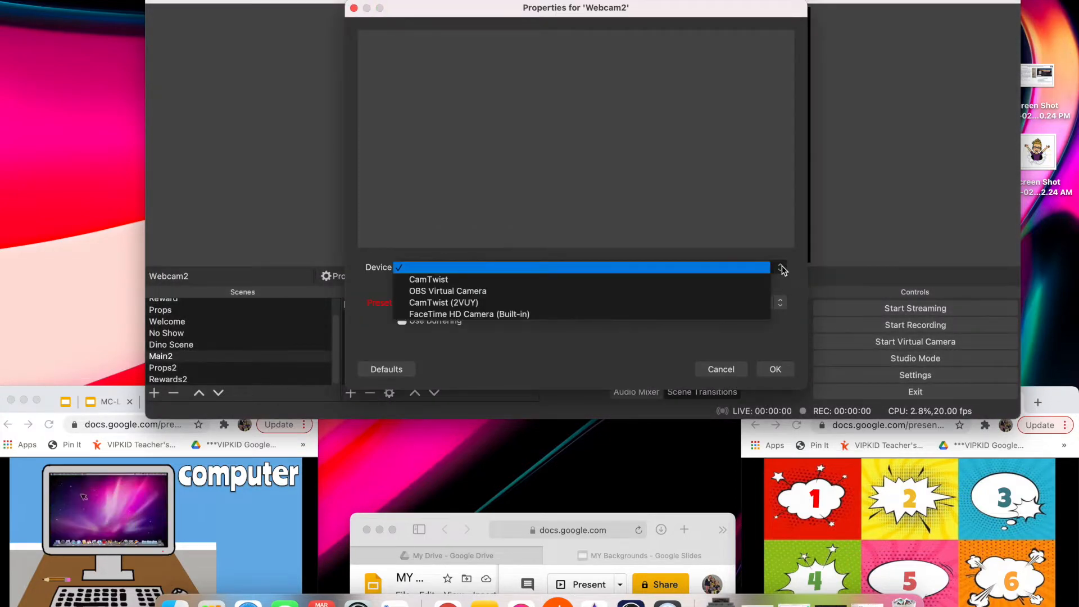
left_click(745, 310)
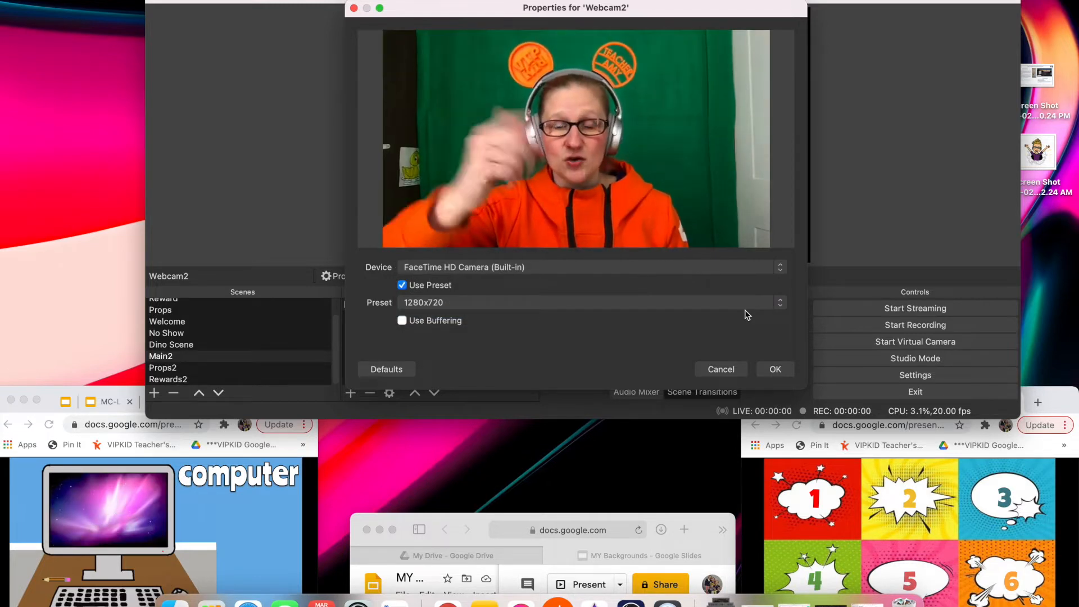
left_click(783, 368)
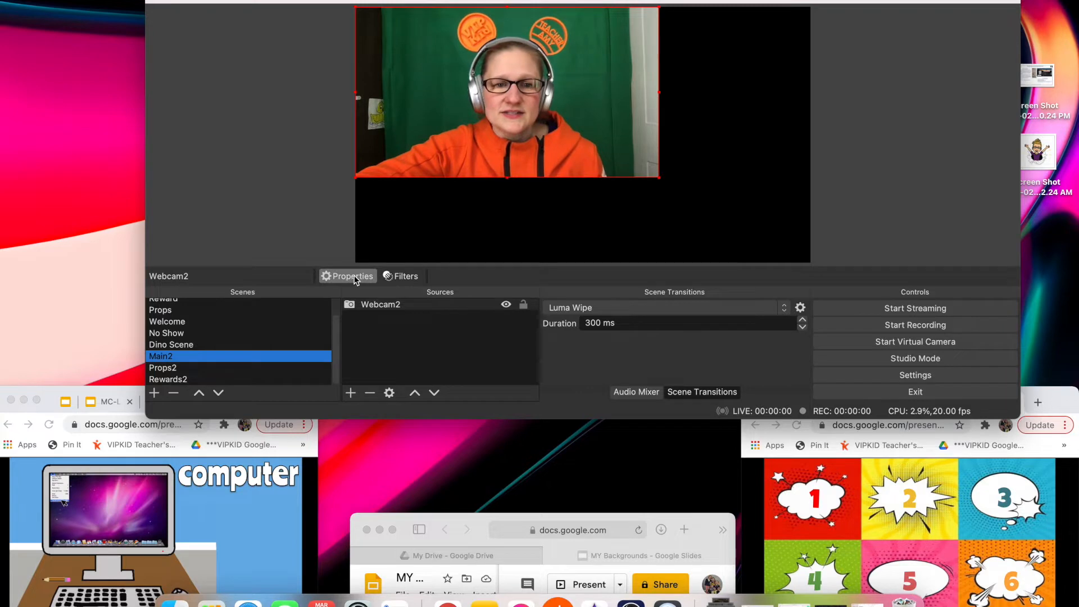
Add a Sharpen effect filter to Webcam2 and set its sharpness to 0.42.
left_click(400, 277)
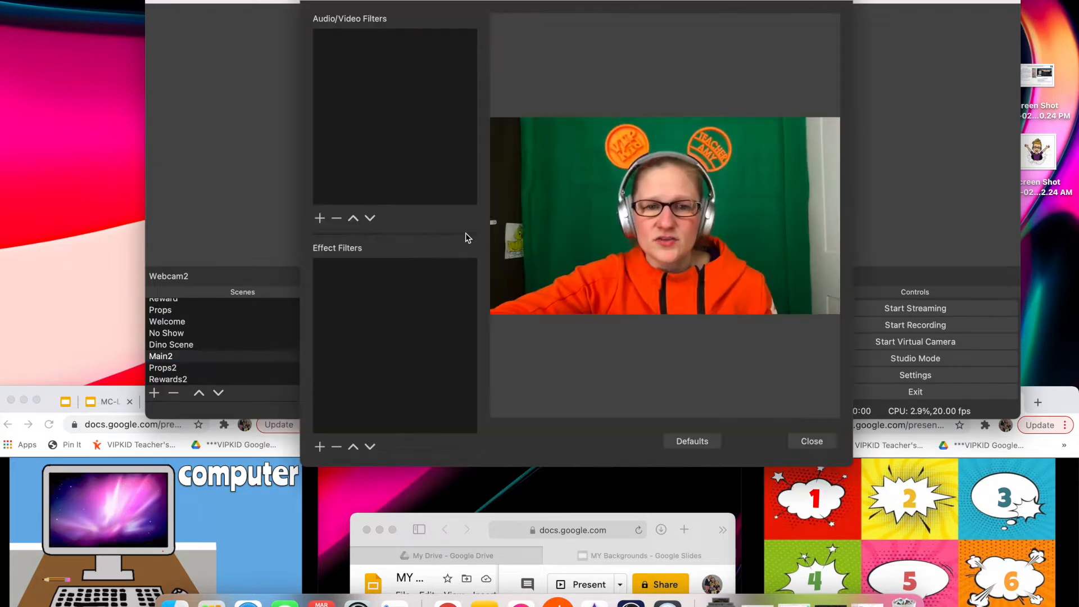
left_click(320, 447)
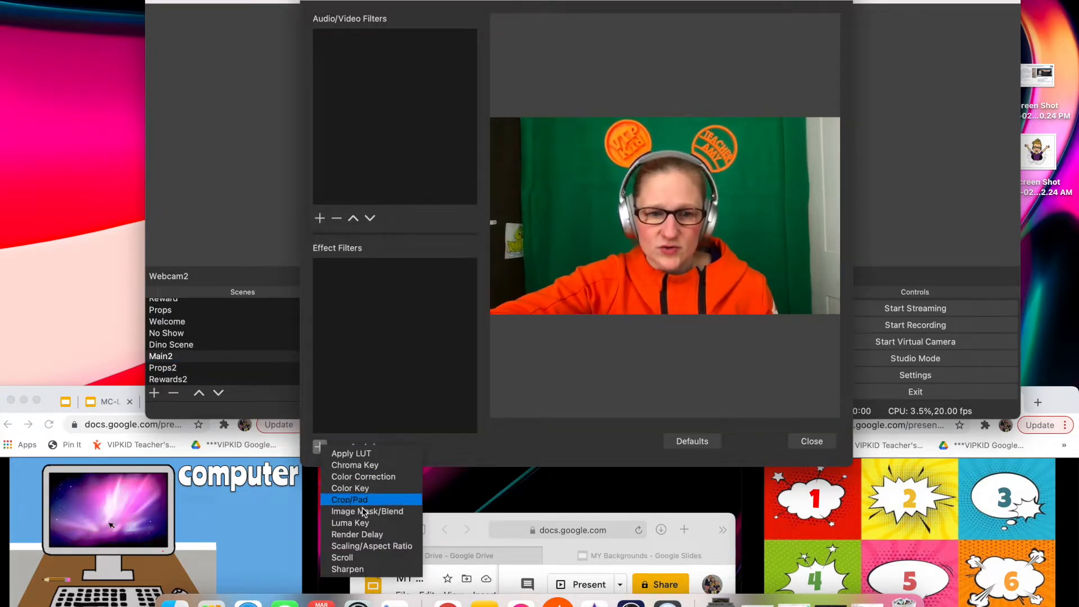
left_click(363, 570)
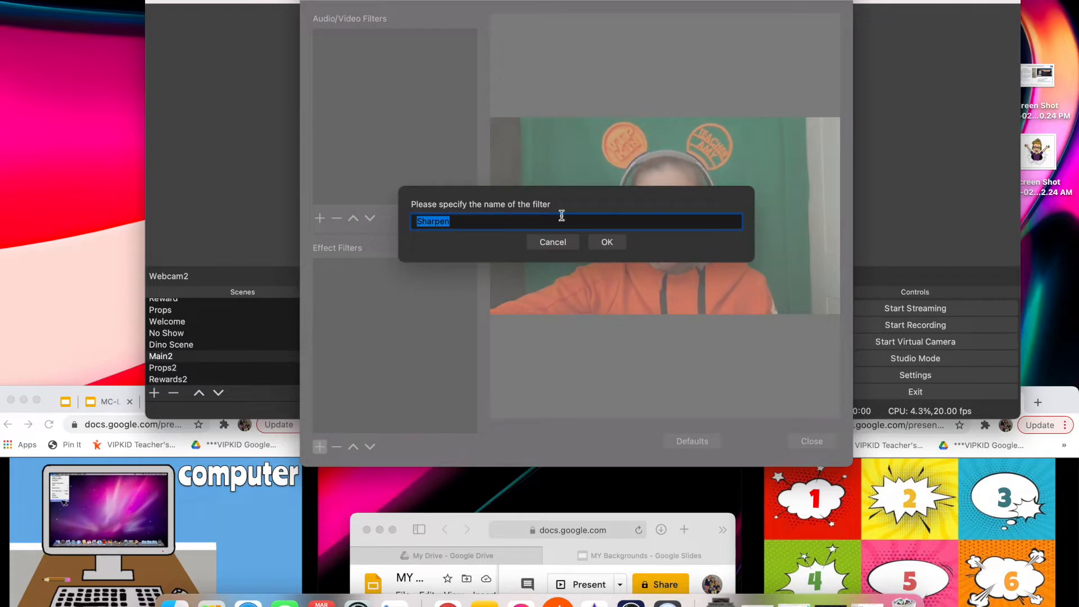
left_click(616, 240)
left_click_drag(568, 275, 631, 279)
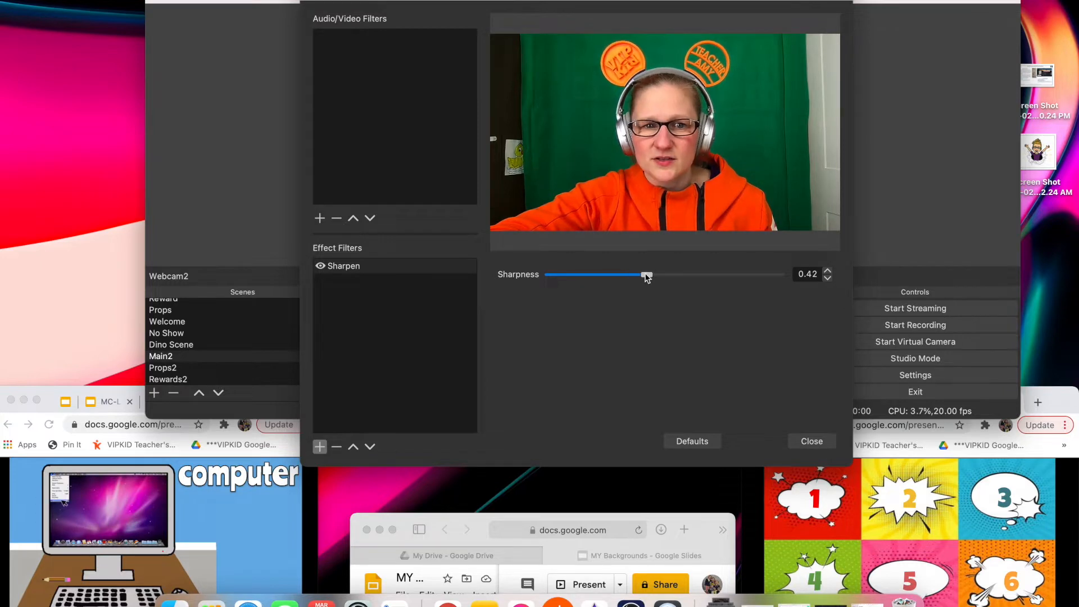
Add a Color Correction filter to Webcam2 with gamma -0.12, contrast -0.09, brightness 0.09 and saturation 0.24.
left_click(320, 447)
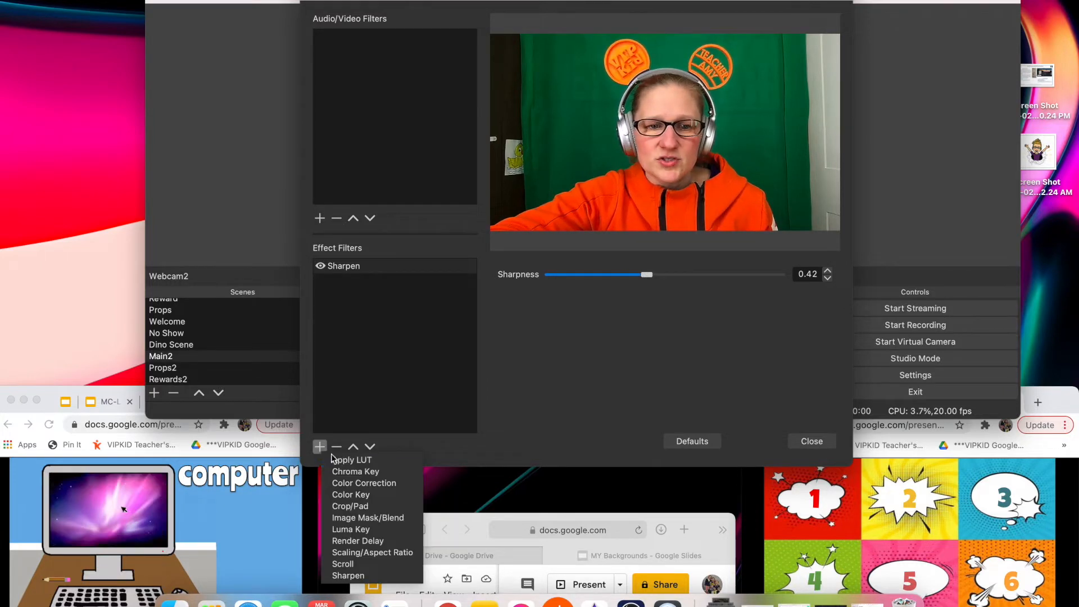
left_click(355, 483)
left_click(618, 241)
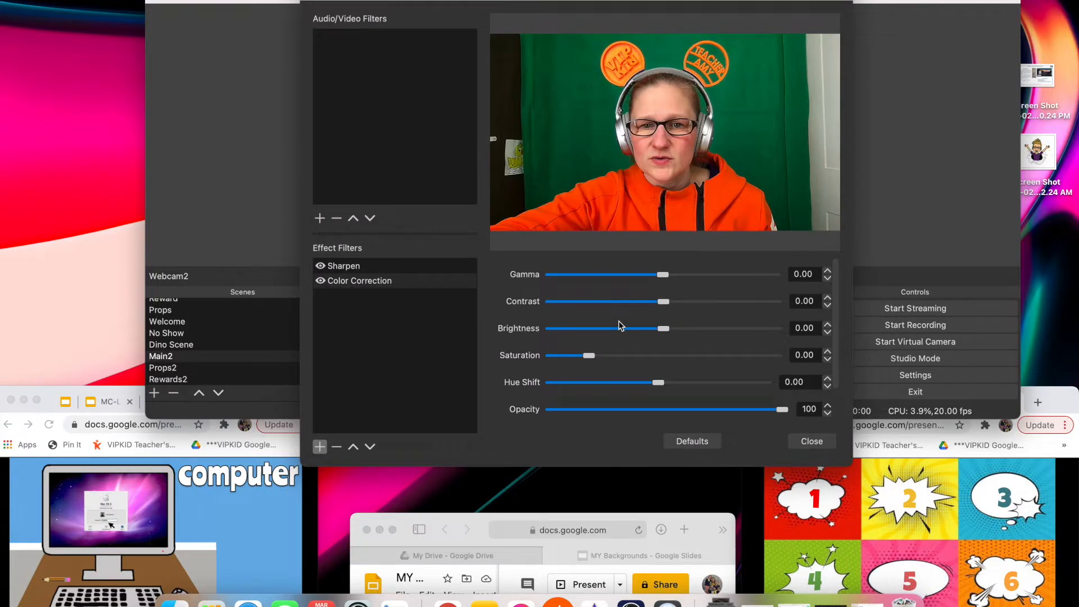
mouse_move(664, 275)
left_mouse_down()
mouse_move(687, 277)
mouse_move(659, 275)
left_mouse_up()
left_click_drag(664, 328, 659, 276)
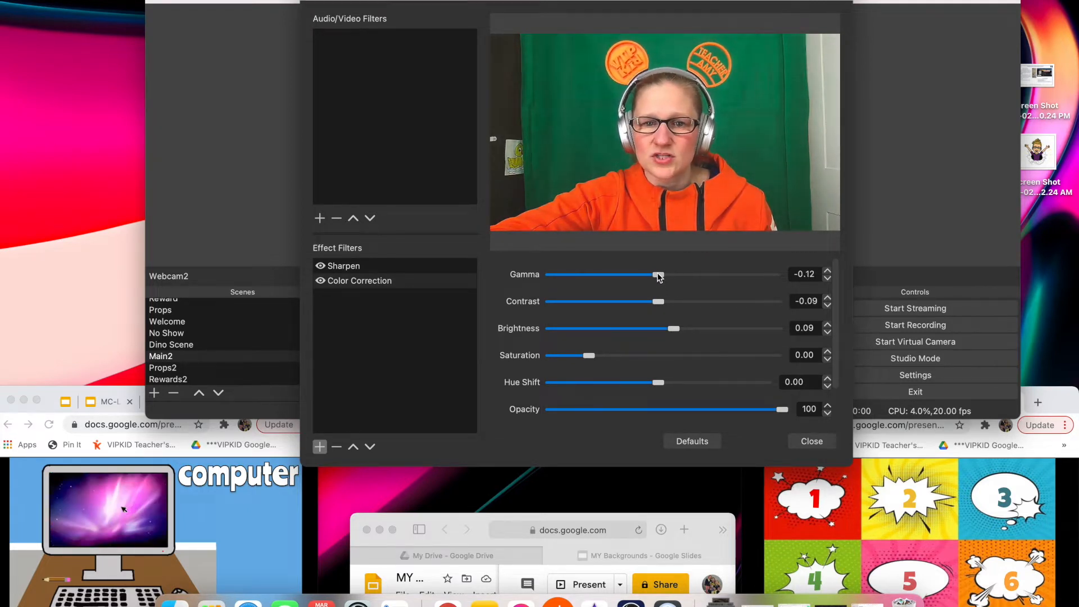
left_click_drag(589, 356, 599, 358)
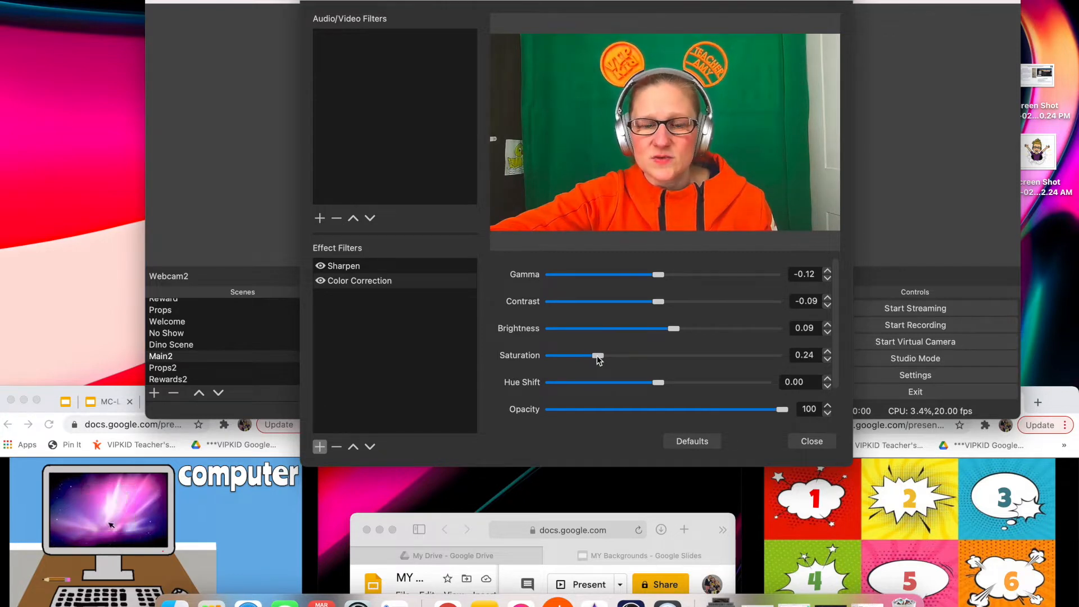
left_click(812, 442)
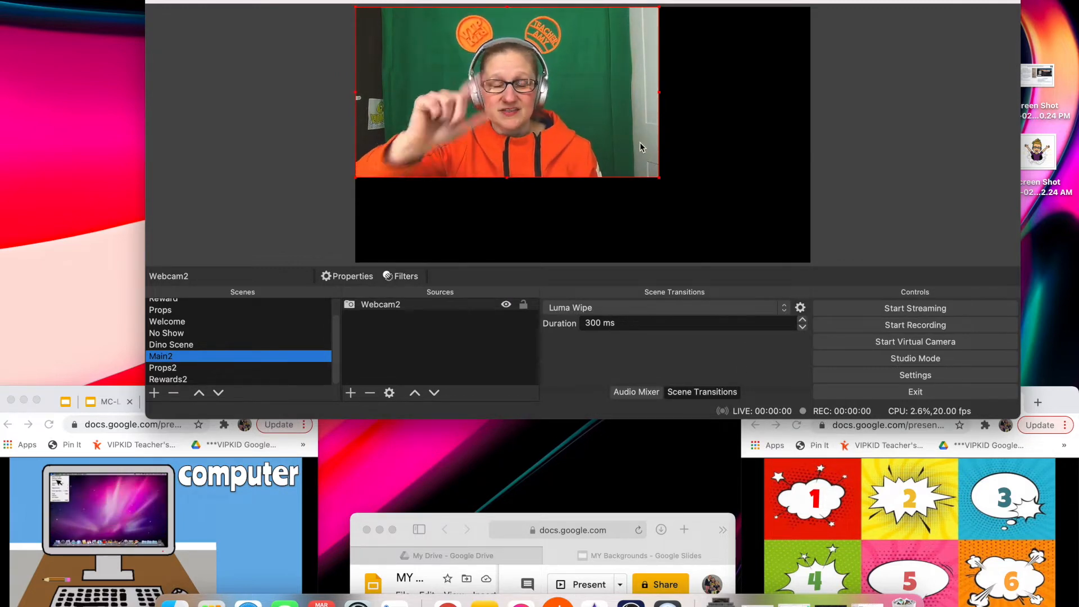
Enlarge the Webcam2 source in the Main2 preview until it fills the entire canvas.
left_click(624, 89)
mouse_move(623, 90)
left_mouse_down()
mouse_move(682, 111)
mouse_move(722, 175)
mouse_move(683, 111)
mouse_move(637, 117)
mouse_move(680, 116)
mouse_move(623, 93)
mouse_move(682, 162)
mouse_move(626, 91)
left_mouse_up()
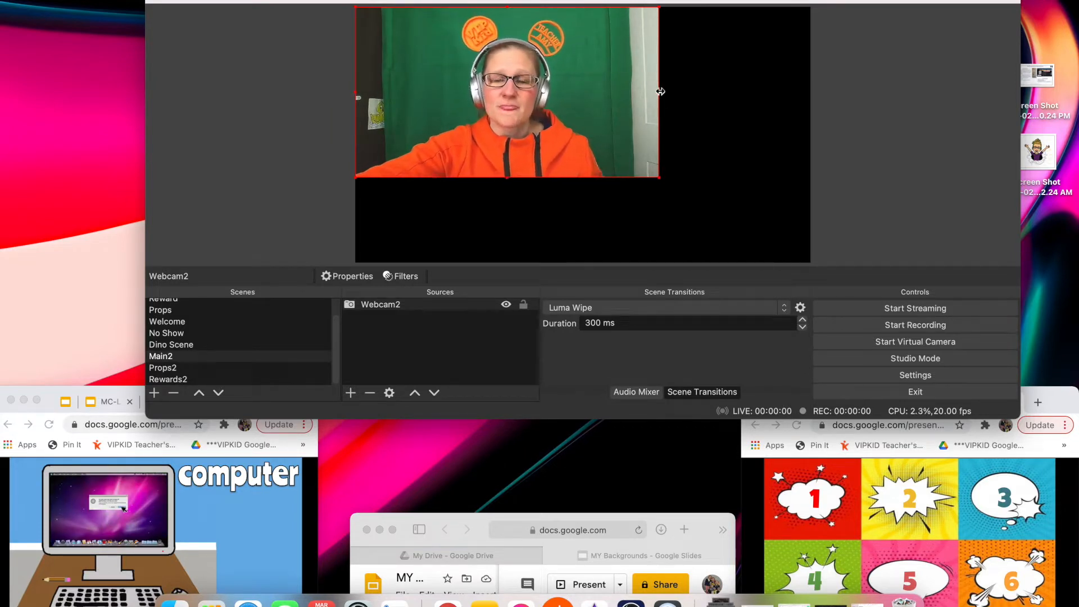
left_click_drag(659, 178, 811, 263)
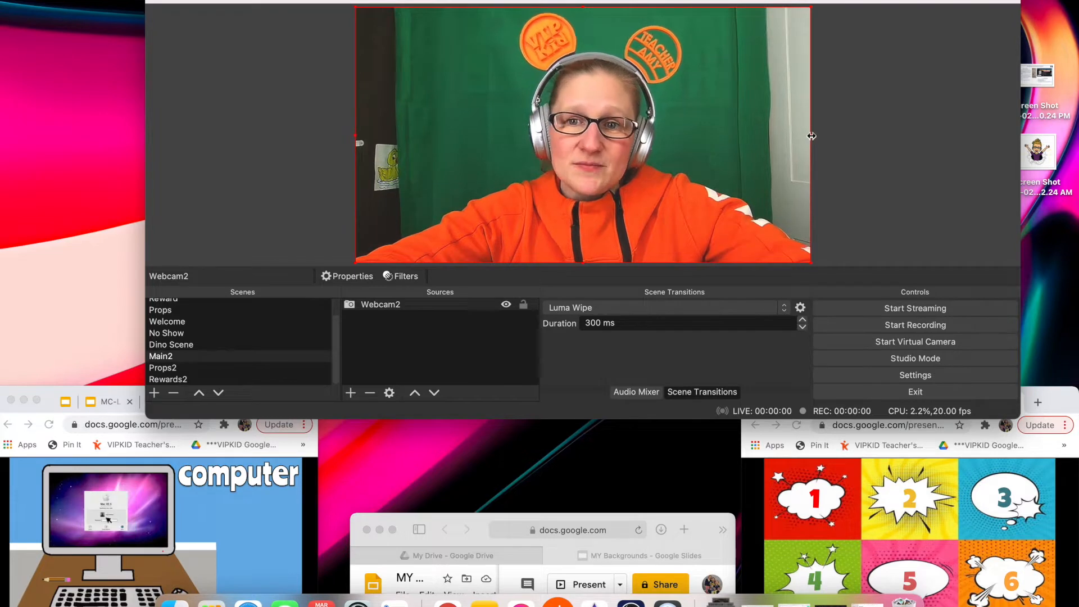
Crop both sides of Webcam2 so that only the green backdrop shows behind the teacher.
left_click_drag(811, 136, 803, 136)
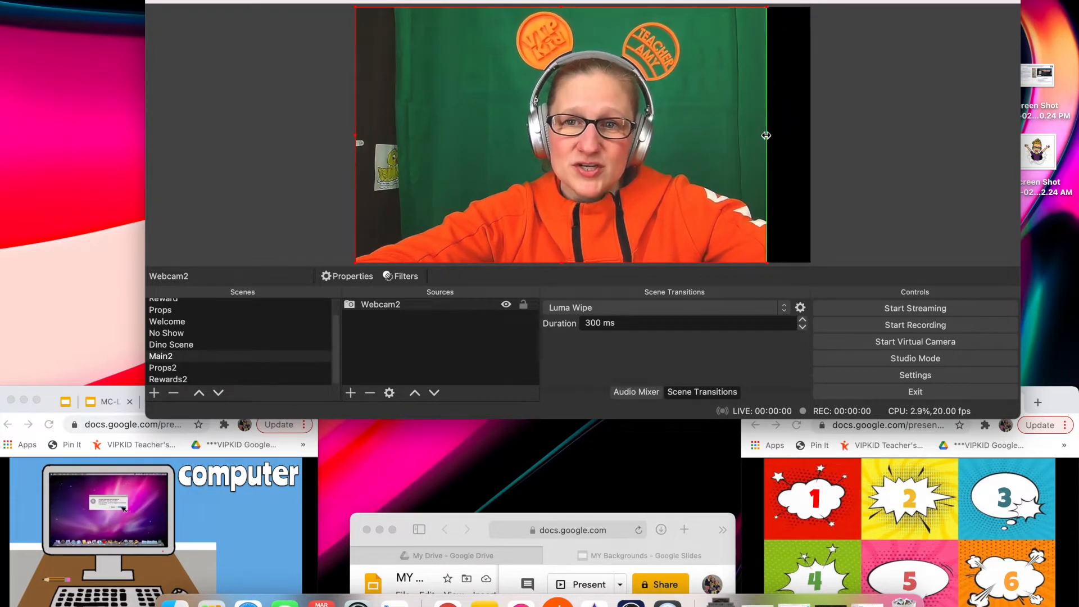
left_click_drag(766, 135, 765, 135)
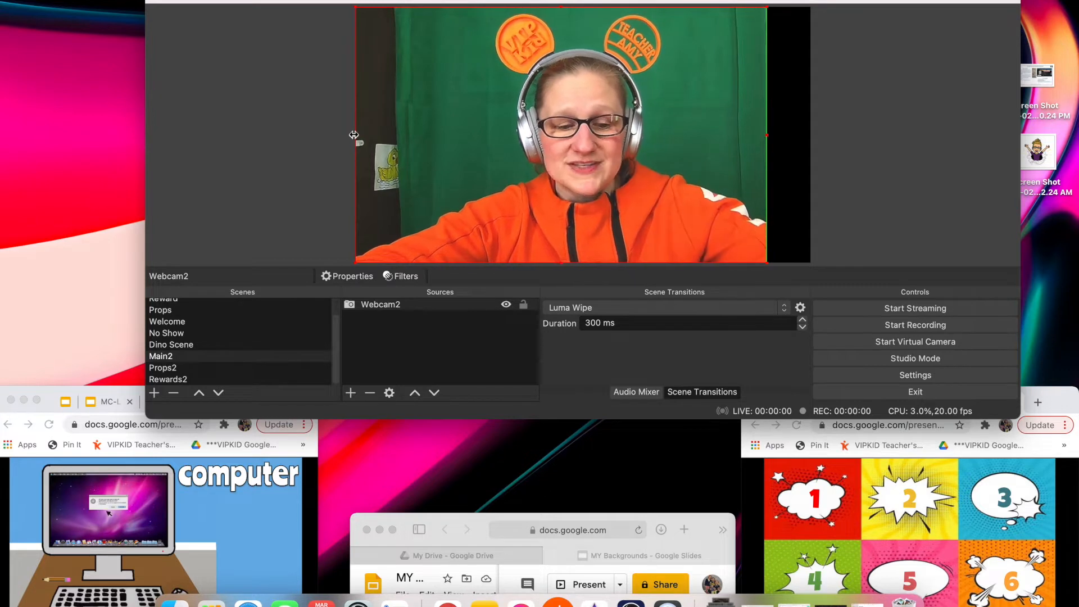
left_click_drag(354, 135, 411, 135)
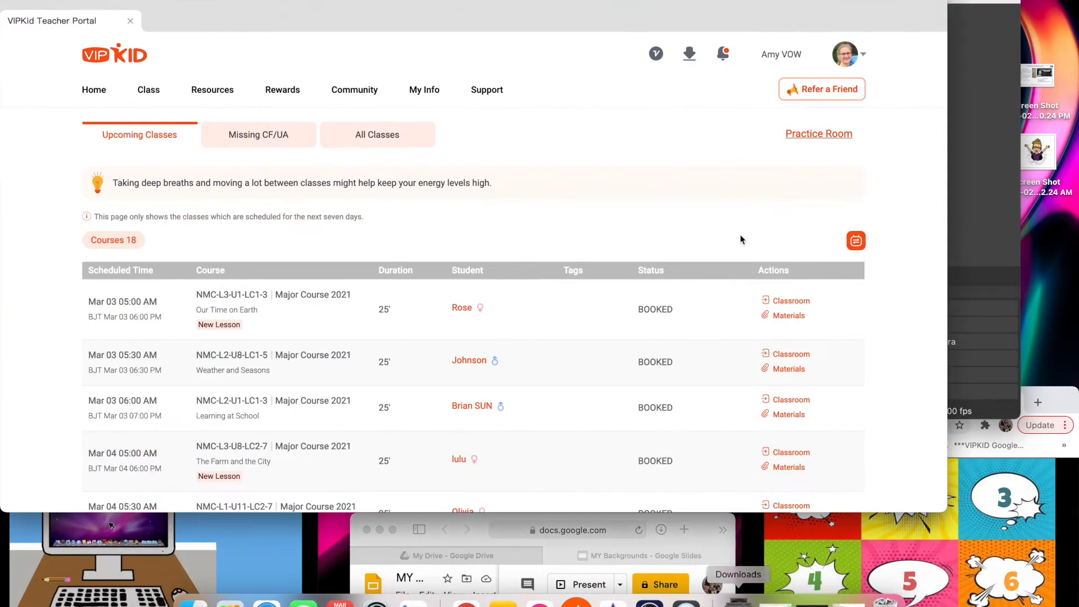
Enter the VIPKid Practice Room and turn on its camera with the OBS virtual camera running.
left_click(820, 134)
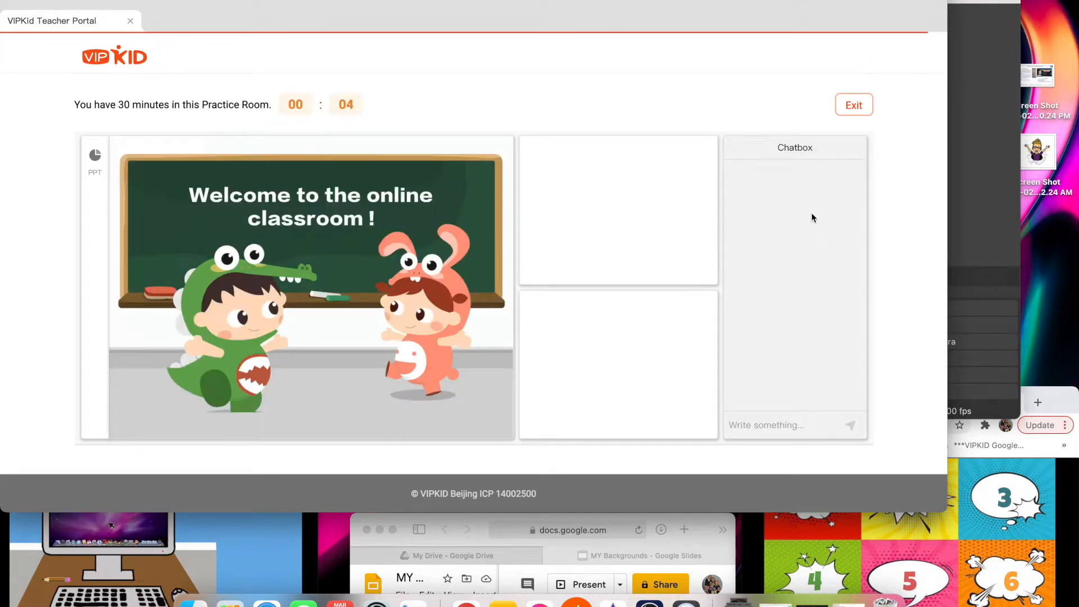
left_click(982, 72)
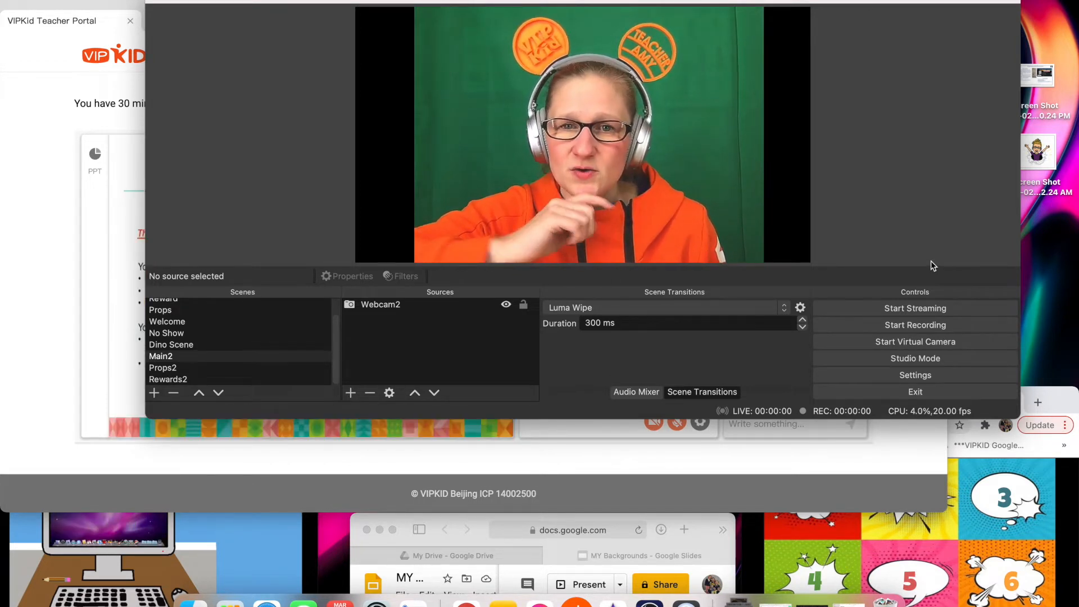
left_click(905, 345)
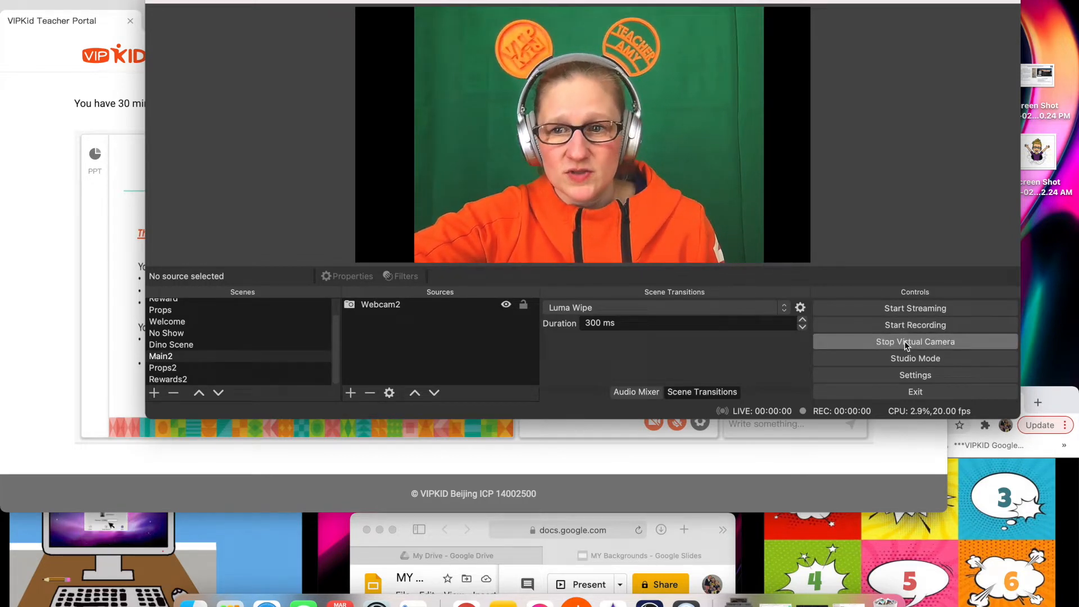
left_click(641, 457)
left_click(655, 422)
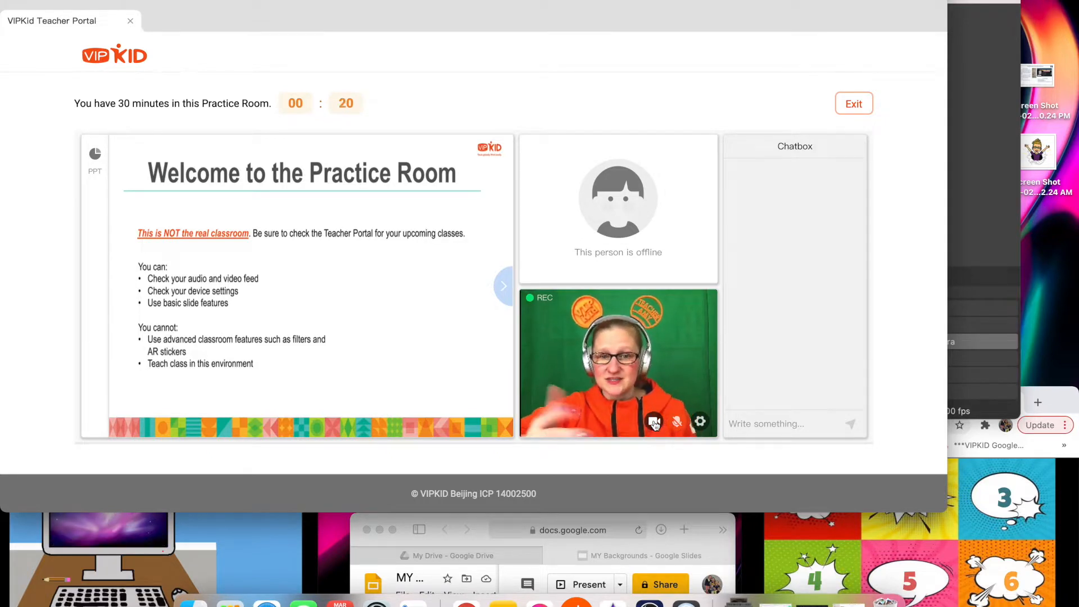
Stop the OBS virtual camera, check the Practice Room video feed, and start the virtual camera again.
left_click(994, 221)
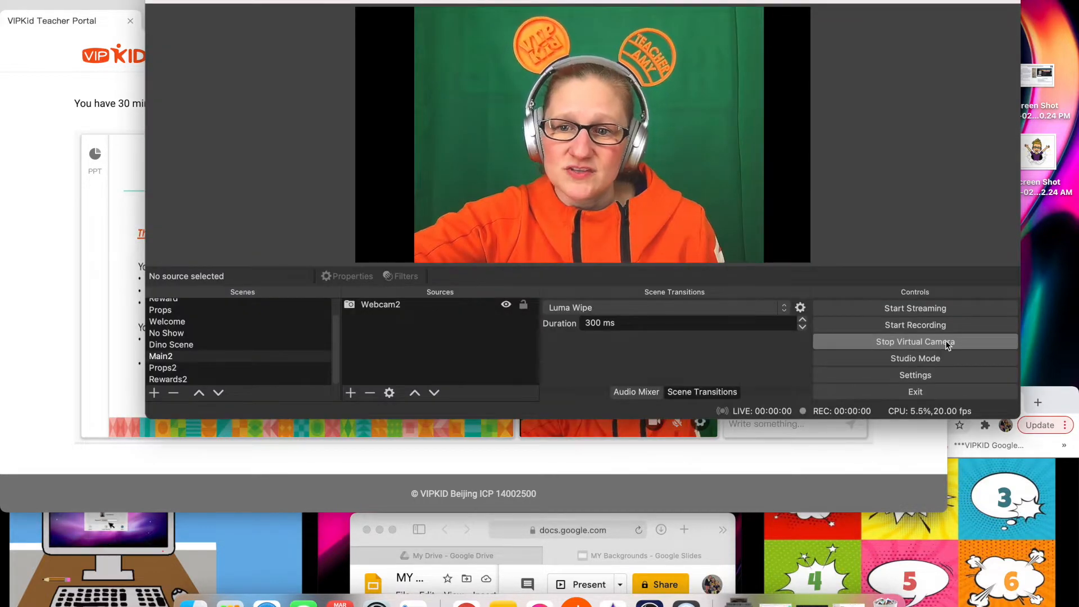
left_click(921, 344)
left_click(690, 459)
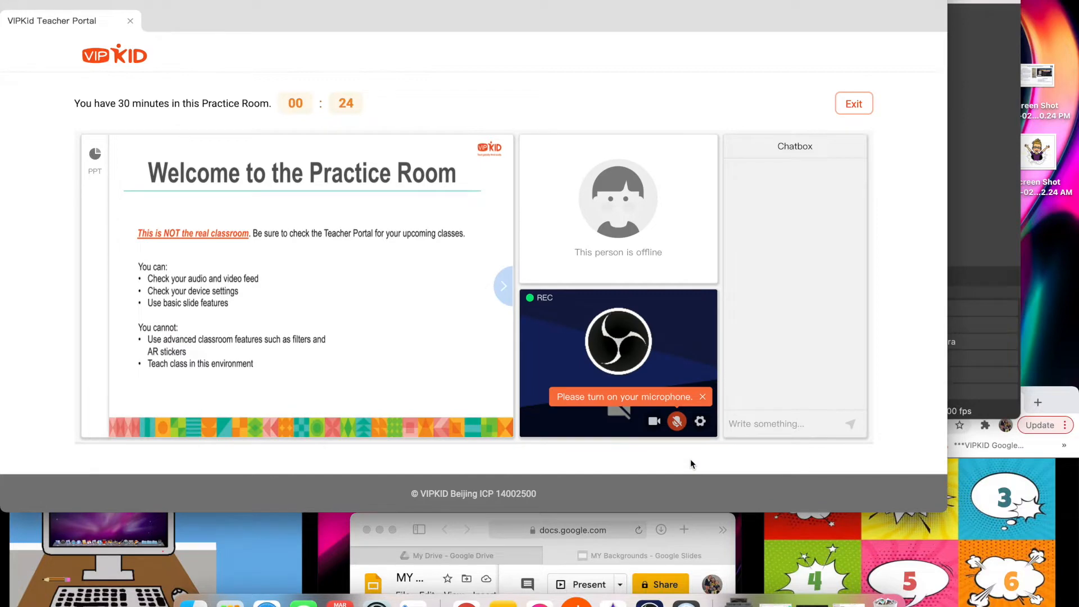
left_click(988, 150)
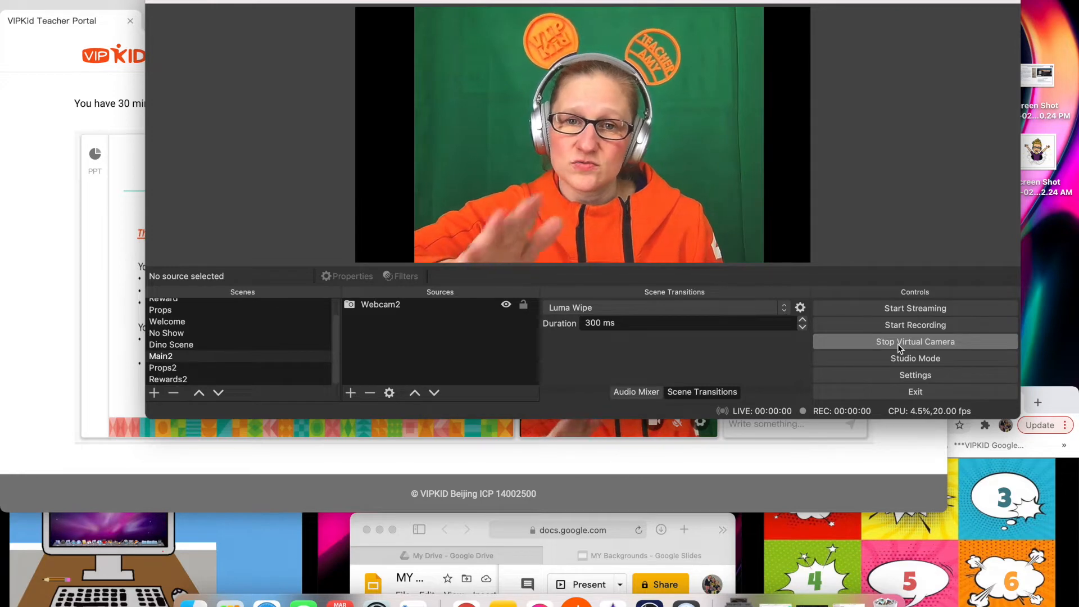
left_click(726, 460)
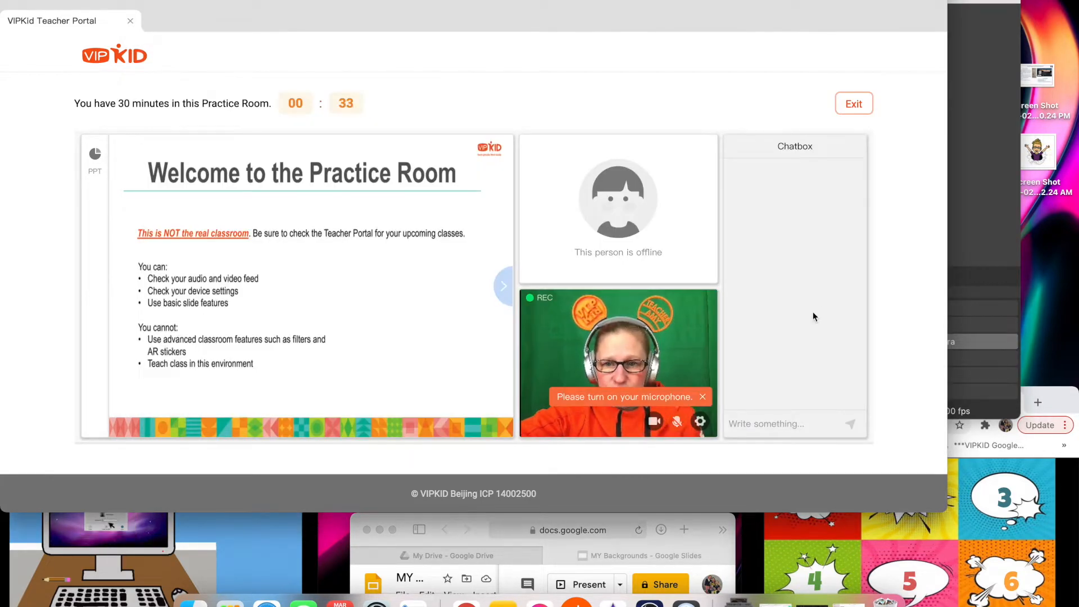
Place the OBS window beside the Practice Room, dismiss the microphone reminder, and compare the cropped webcam with the classroom video.
left_click(981, 181)
left_click_drag(145, 38, 431, 60)
left_click_drag(748, 5, 1011, 1)
left_click(835, 137)
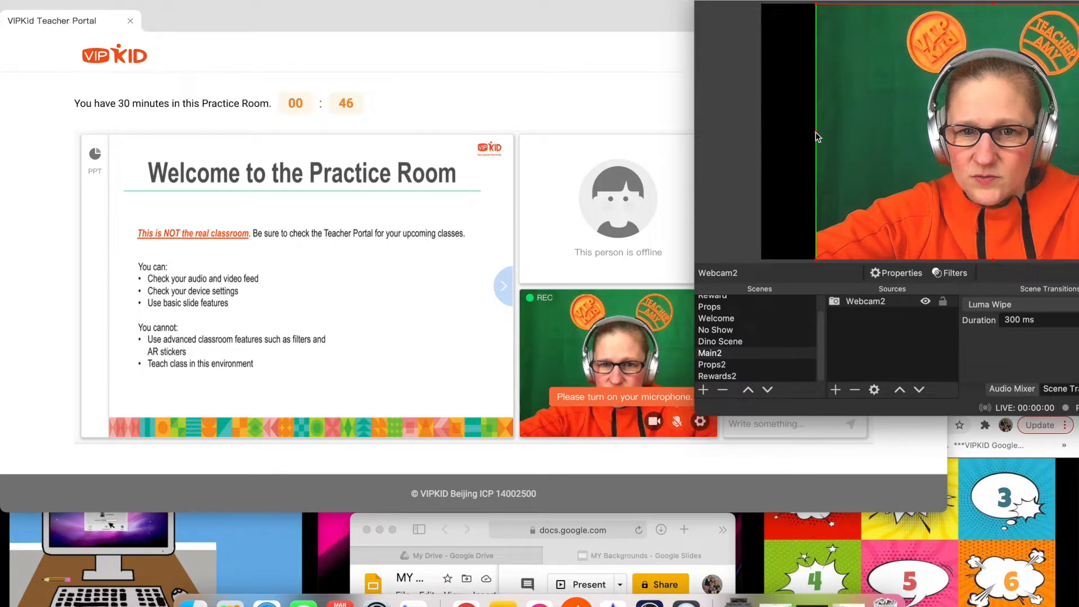
left_click(653, 105)
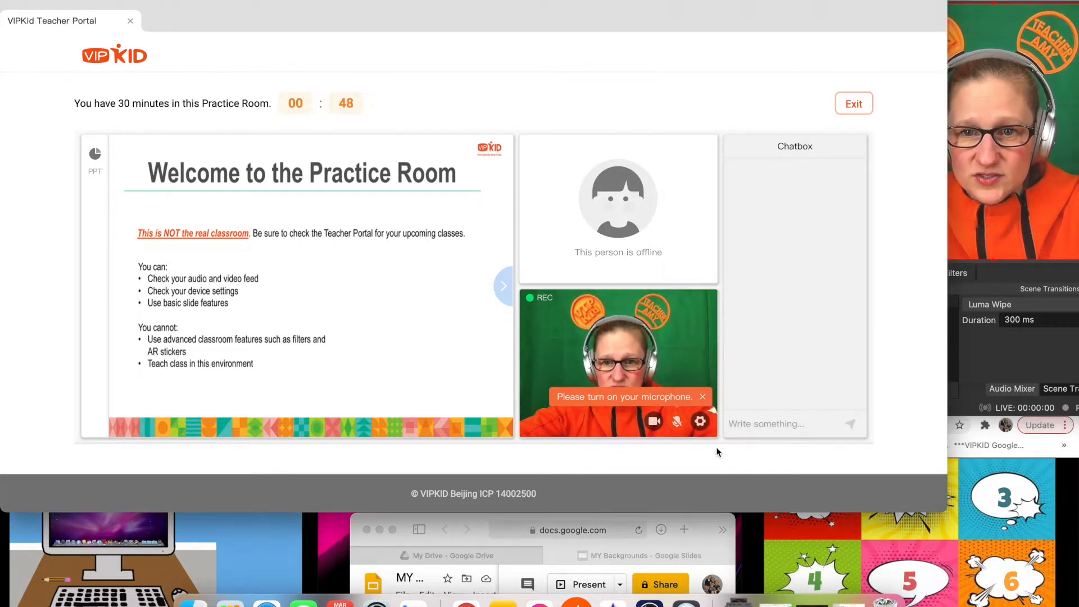
left_click(702, 397)
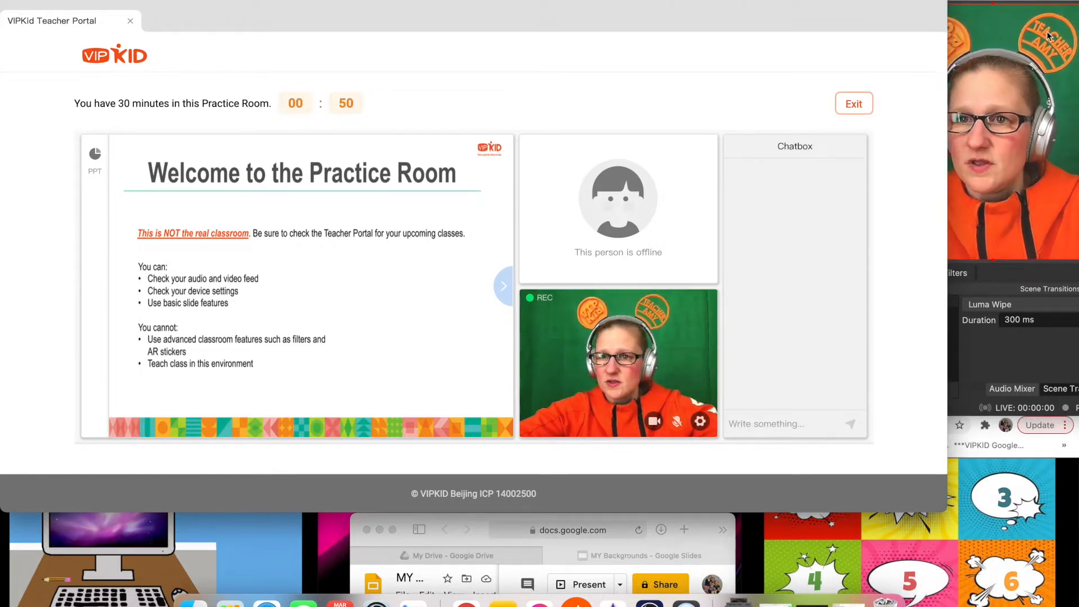
left_click(1050, 104)
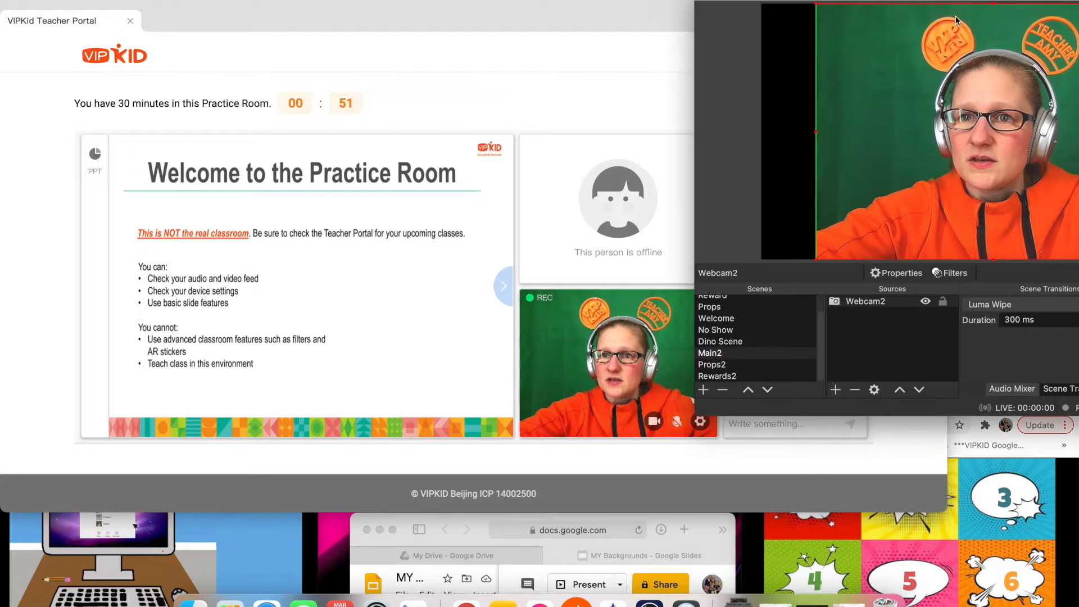
left_click(650, 68)
Exit the Practice Room, put the VIPKid Teacher Portal window away, and move the OBS window back to the middle of the desktop.
left_click(859, 105)
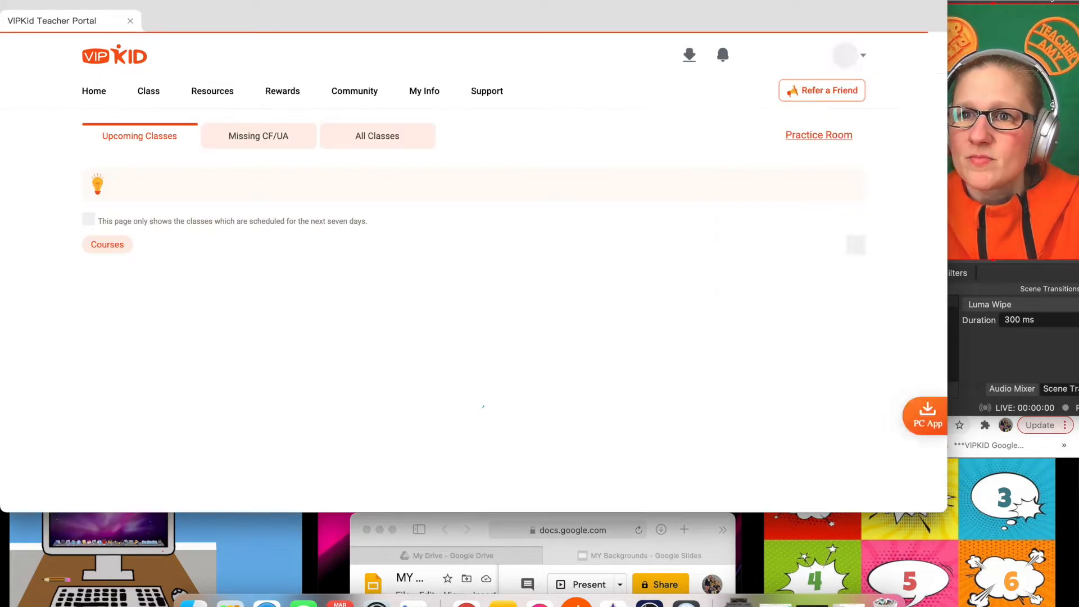
left_click(1053, 1)
left_click_drag(1053, 2, 471, 58)
left_click(30, 2)
left_click(30, 2)
left_click_drag(594, 60, 756, 9)
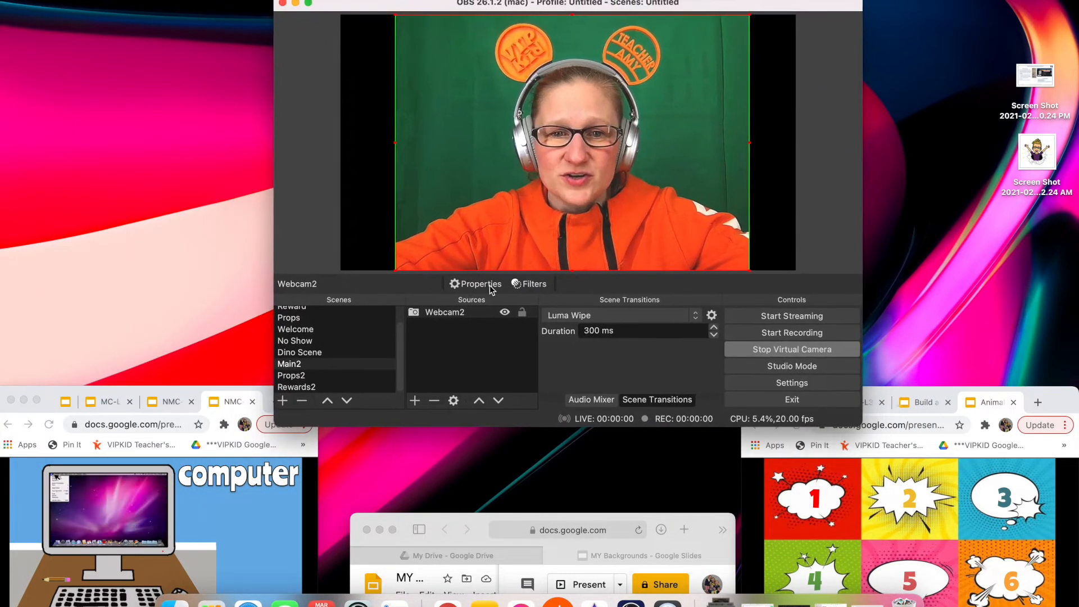
Lock the Webcam2 source in the Main2 scene.
left_click(524, 313)
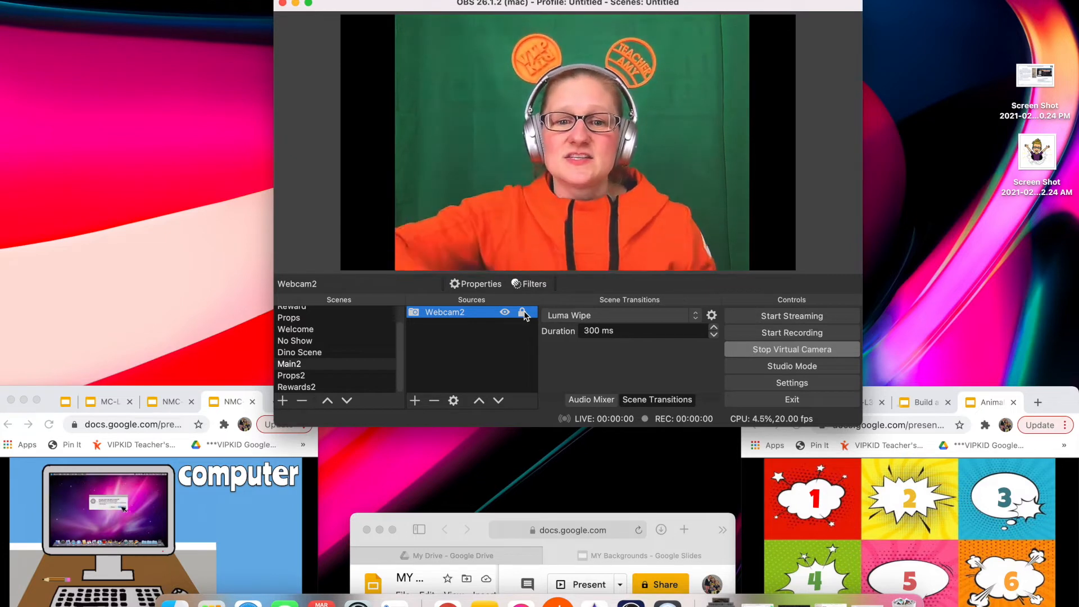
left_click(573, 196)
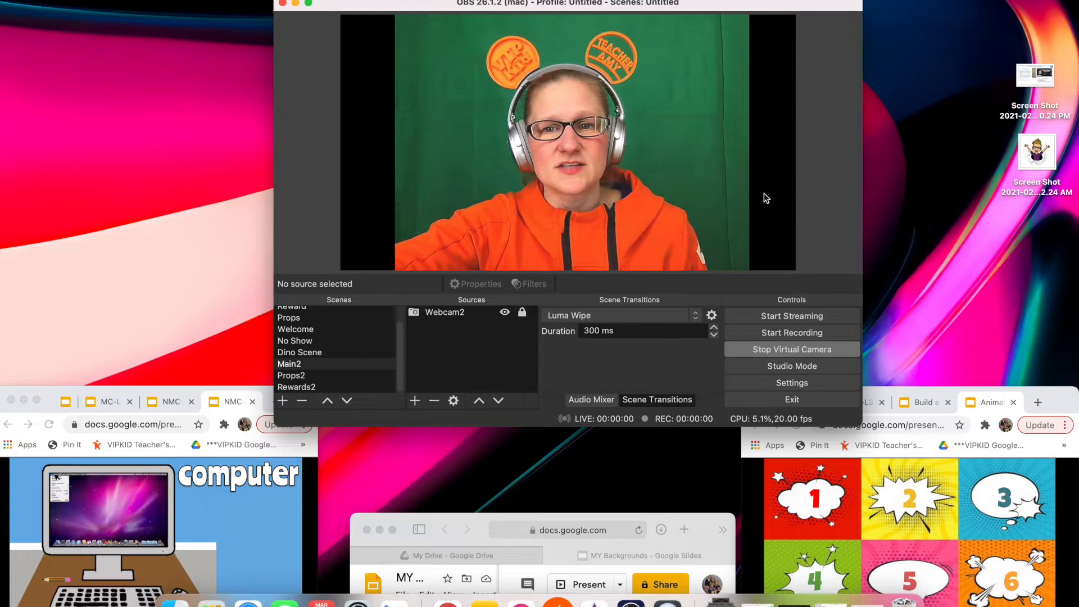
scroll(329, 345, "up", 2)
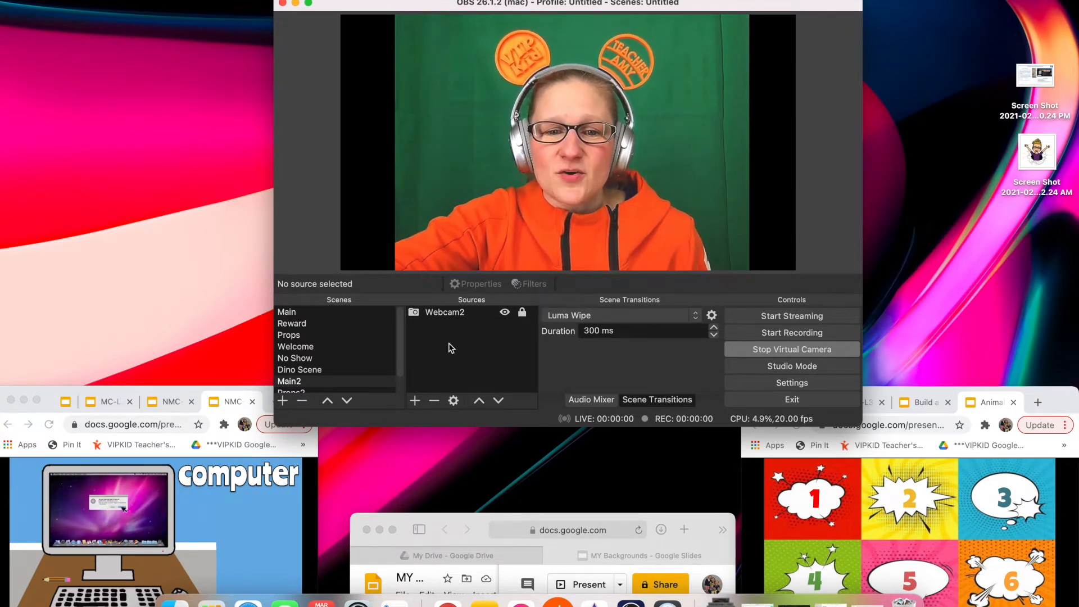
Add a new window capture source named Small Reward2 to the Main2 scene.
left_click(416, 401)
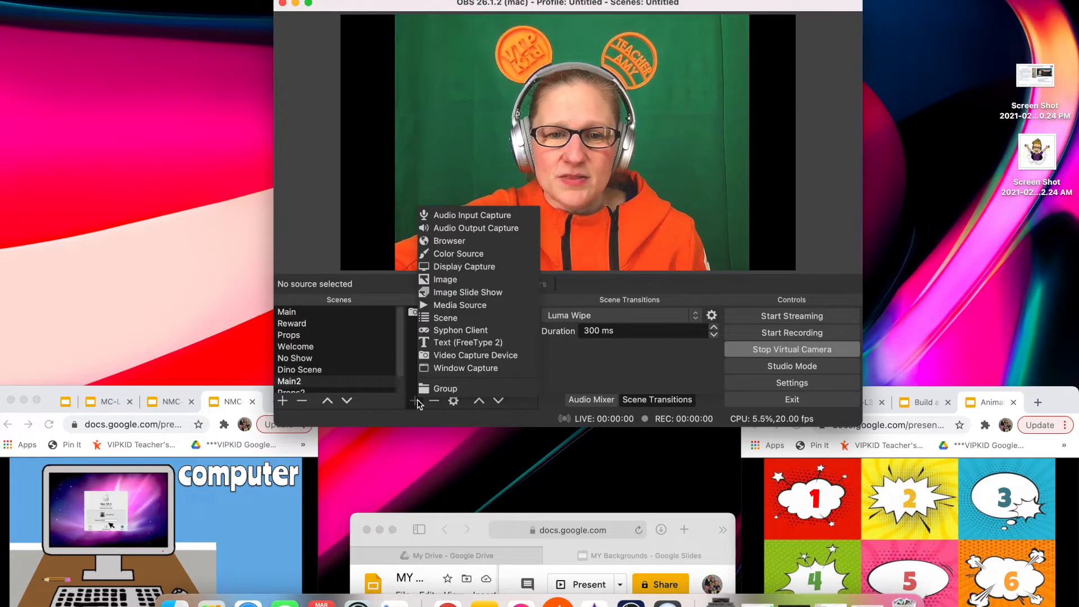
left_click(465, 369)
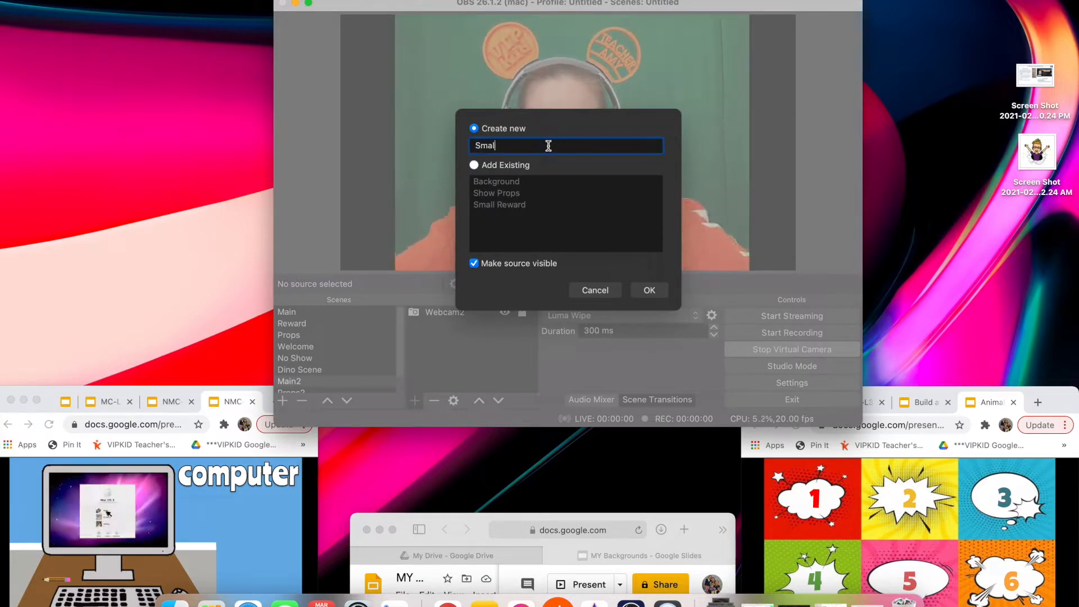
type("Small Reward2")
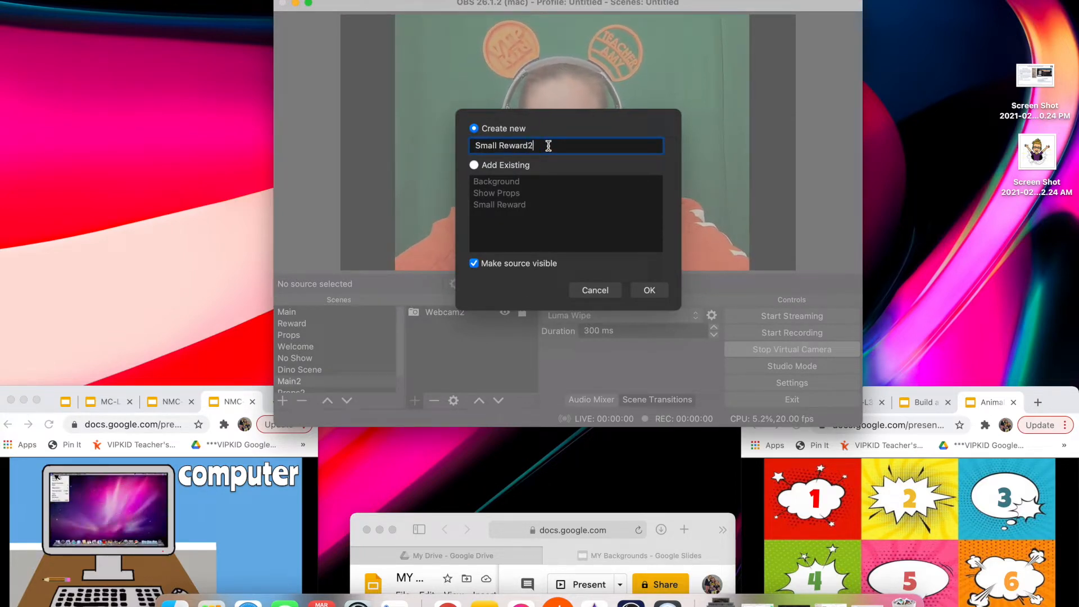
key("Return")
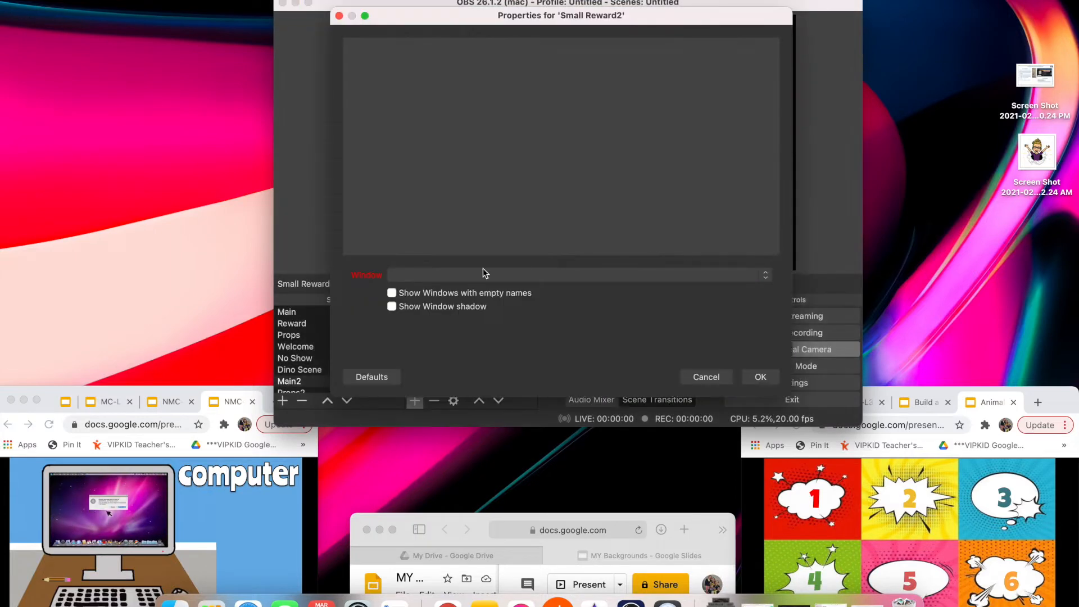
Check in the macOS Security & Privacy preferences which apps are allowed Screen Recording, and close System Preferences.
left_click_drag(736, 17, 738, 312)
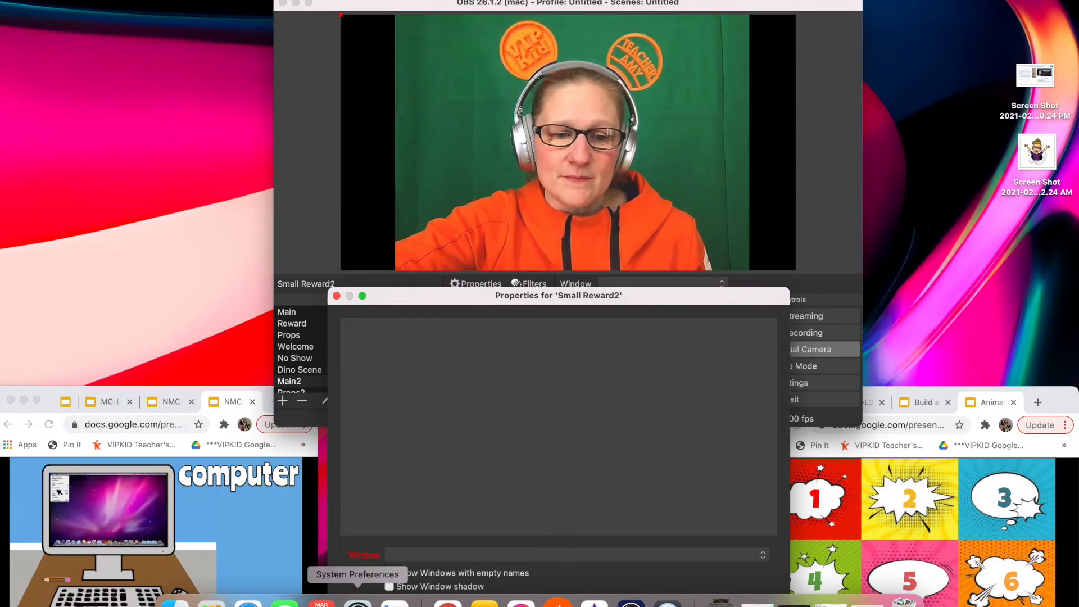
left_click(357, 600)
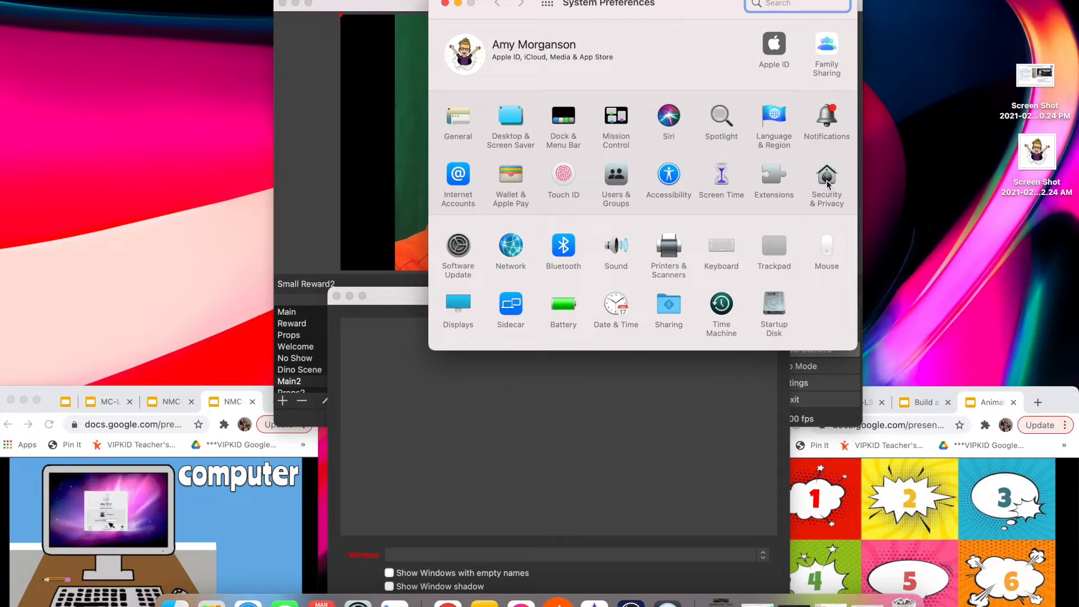
left_click(826, 180)
scroll(513, 210, "down", 5)
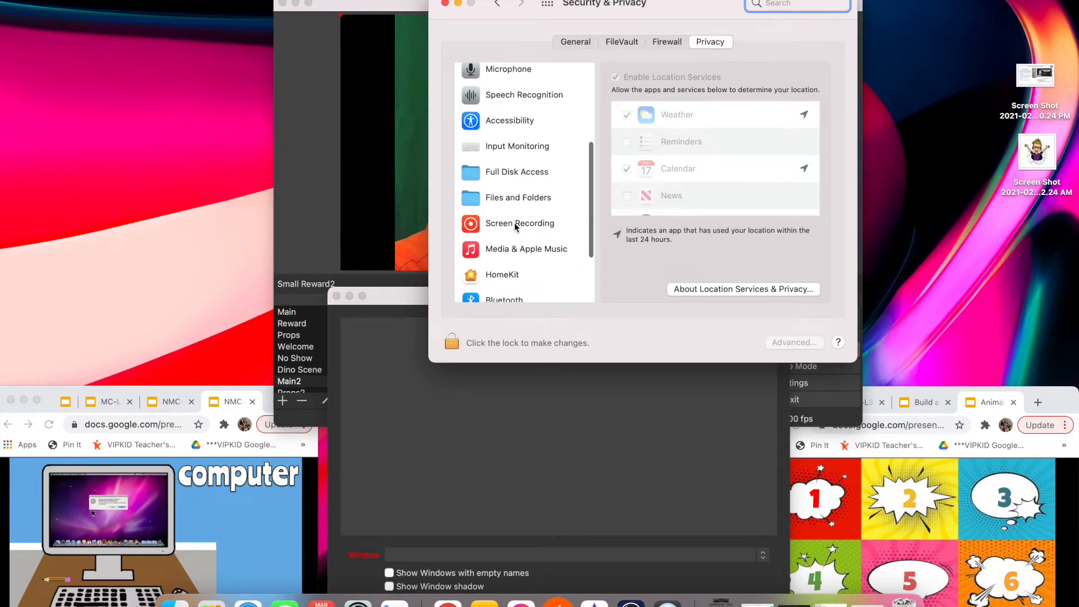
left_click(514, 222)
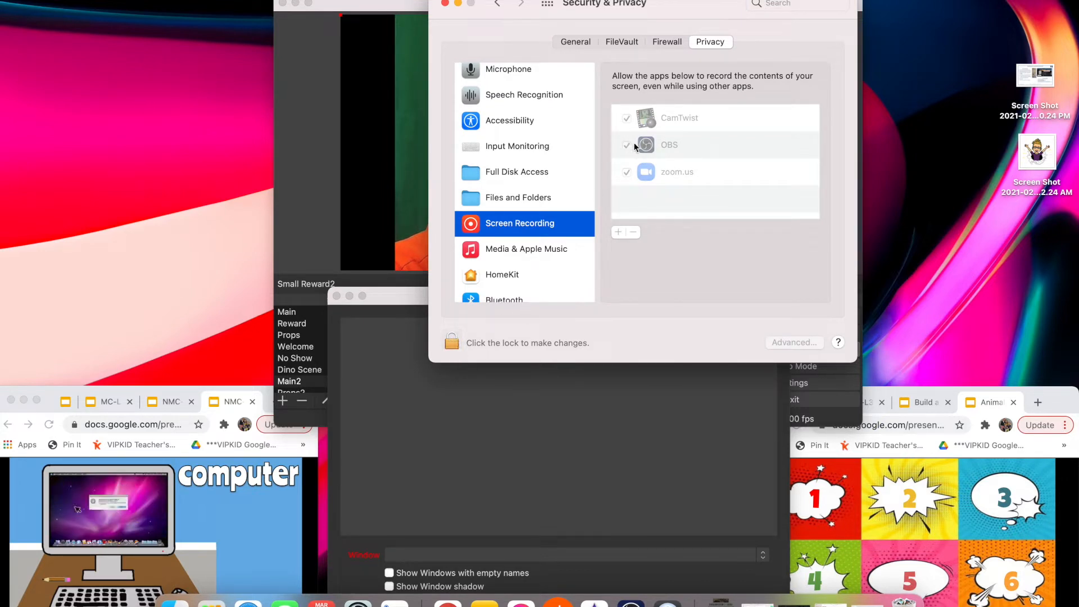
left_click(445, 5)
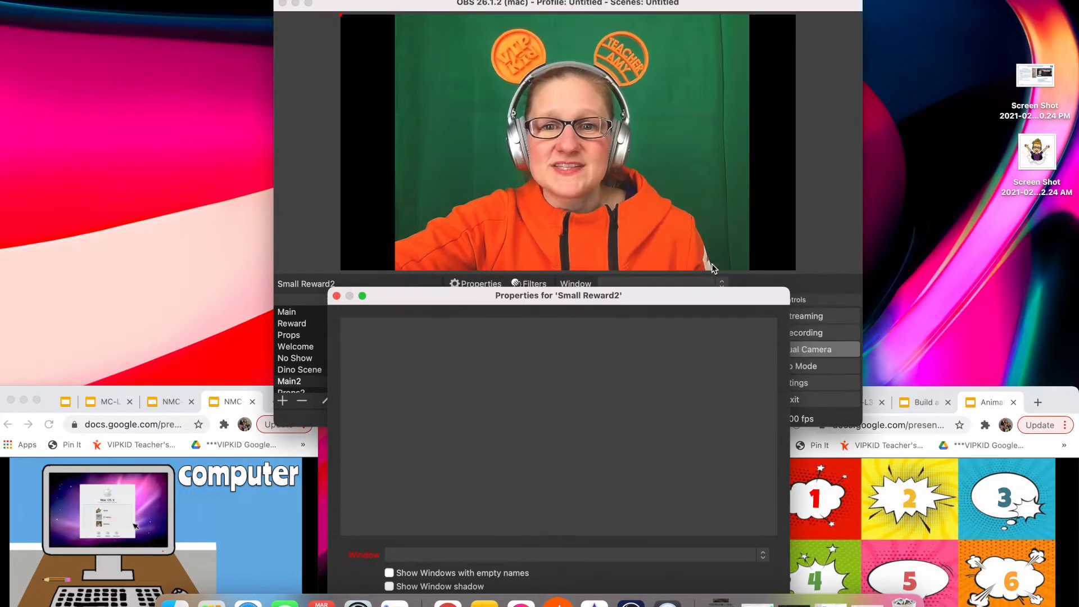
Set Small Reward2 to capture the Google Chrome window with the Animals in the VIPKid Classroom FAS slides, and switch to that Chrome window.
left_click_drag(753, 304, 763, 48)
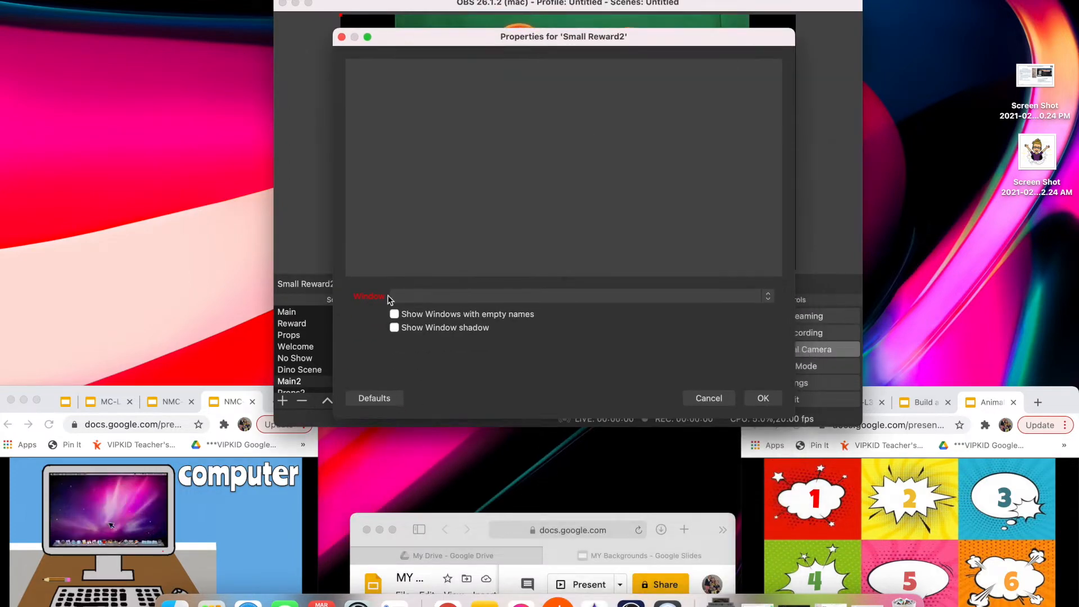
left_click(767, 297)
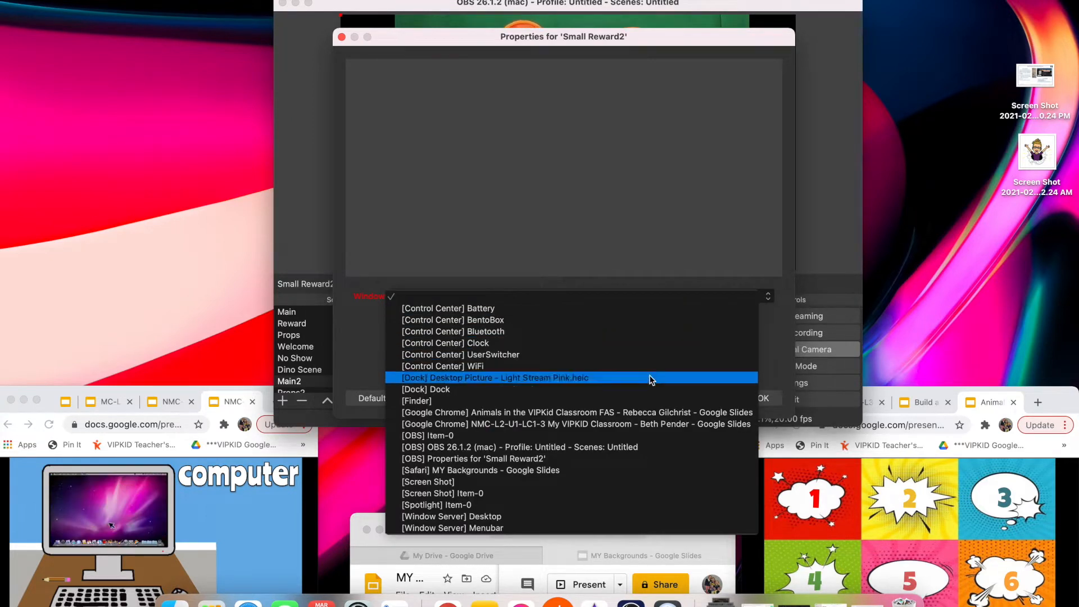
left_click(646, 417)
key("Return")
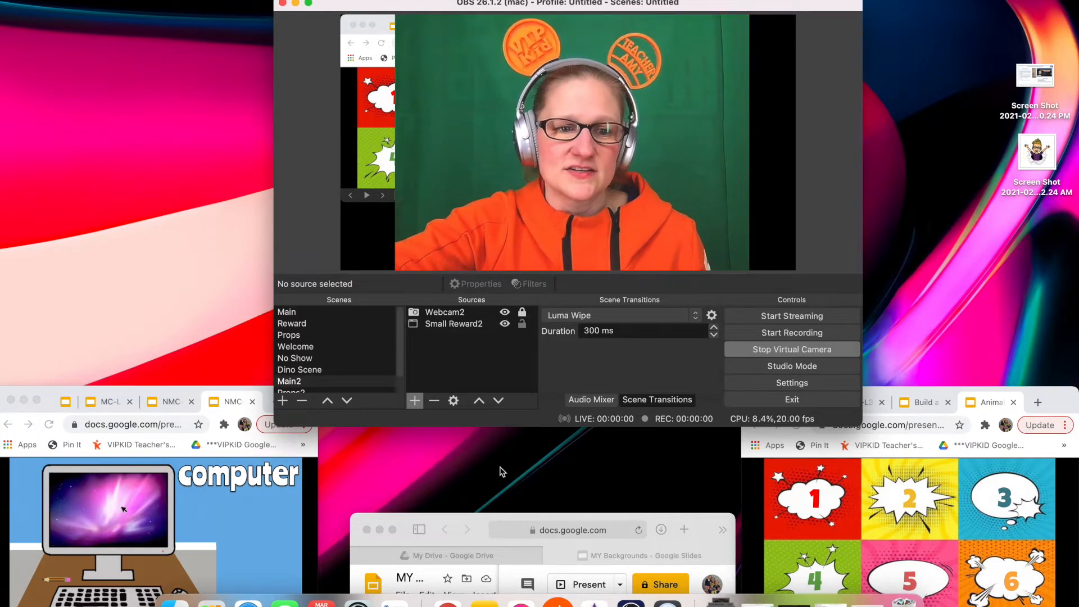
left_click(974, 486)
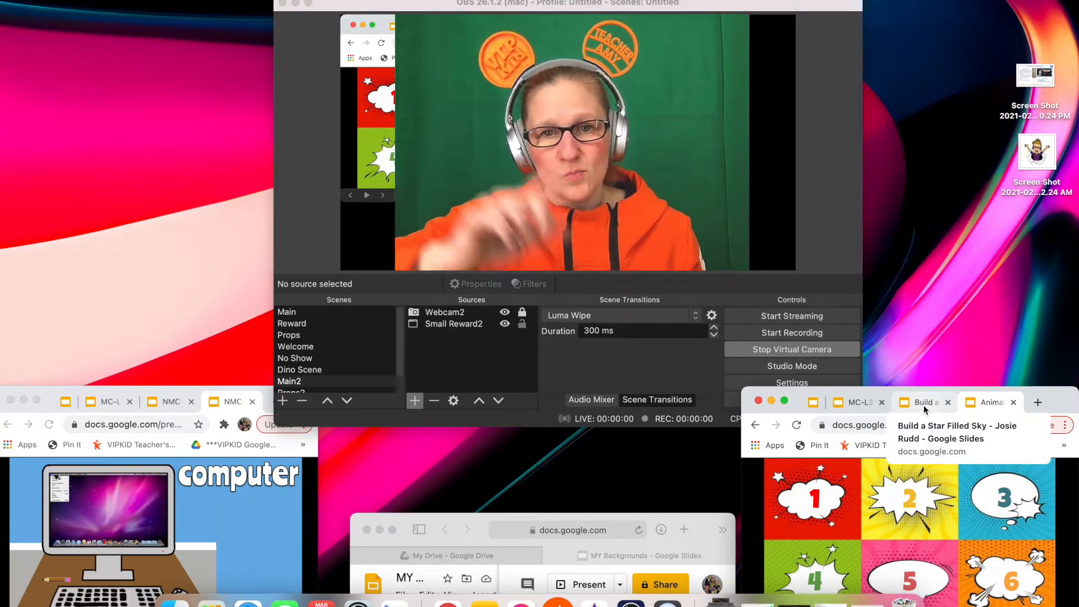
Place Small Reward2 above Webcam2 in the source order and crop its capture to the numbered six-tile grid.
left_click_drag(1062, 392, 1069, 427)
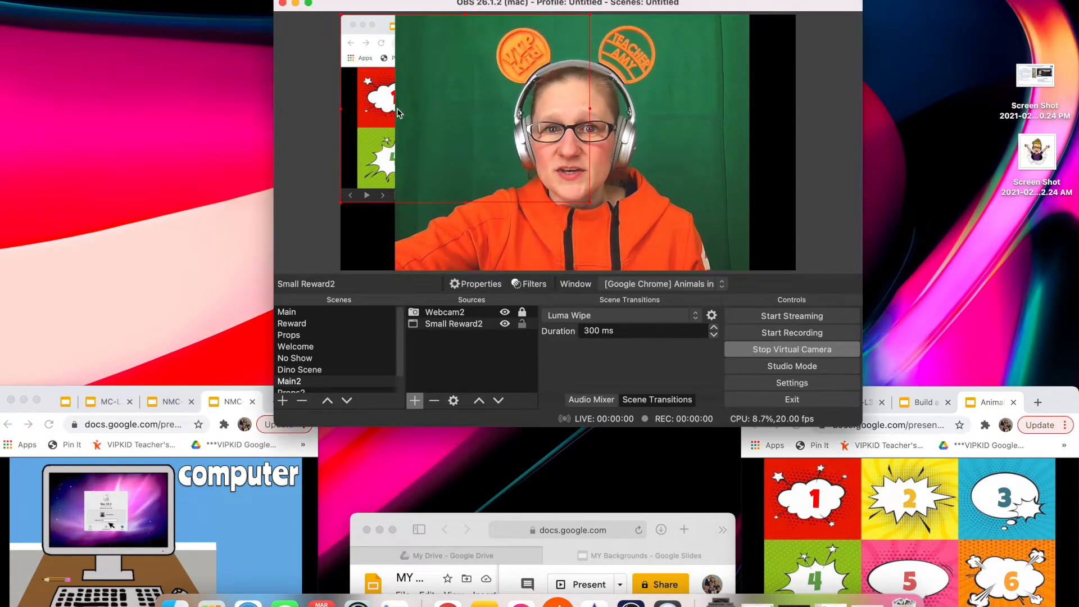
left_click(479, 400)
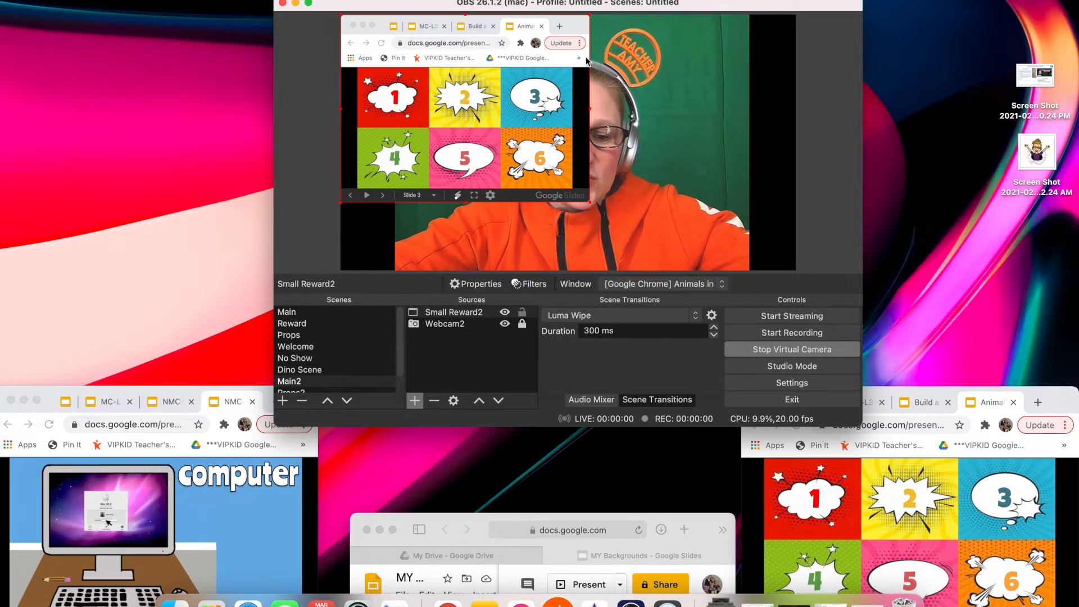
left_click_drag(590, 15, 573, 66)
left_click_drag(341, 201, 356, 190)
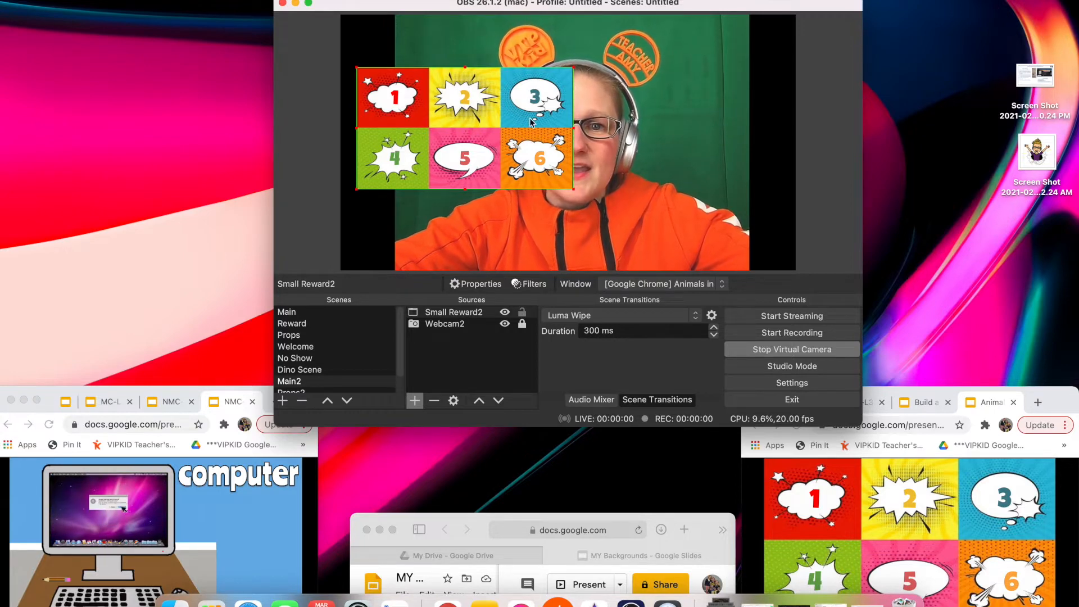
Shrink Small Reward2, fit it into the lower-left corner of the webcam image, and lock the source.
left_click_drag(576, 72, 499, 220)
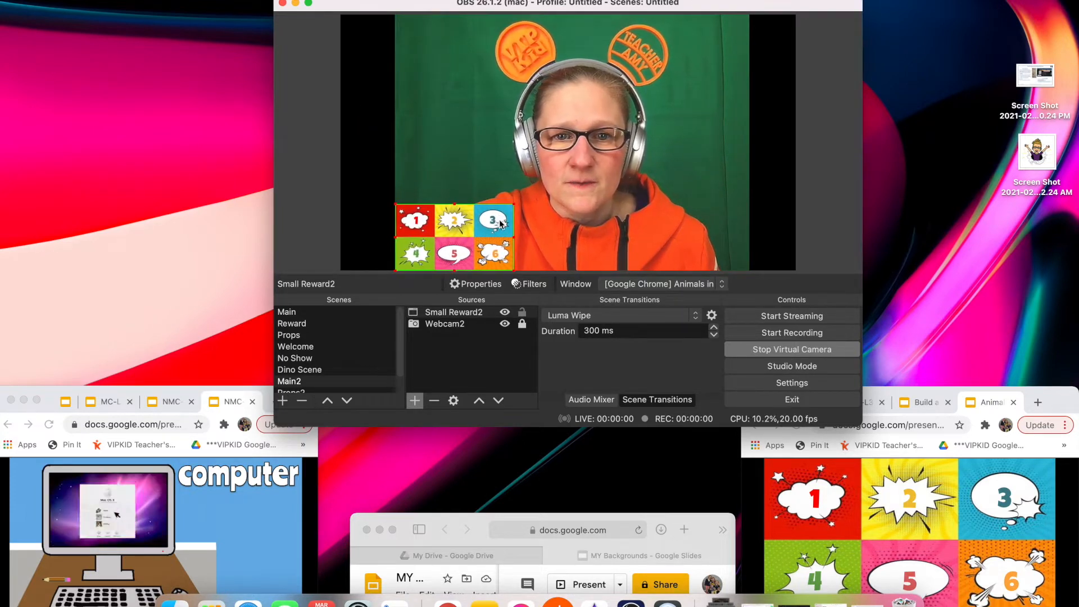
left_click(523, 313)
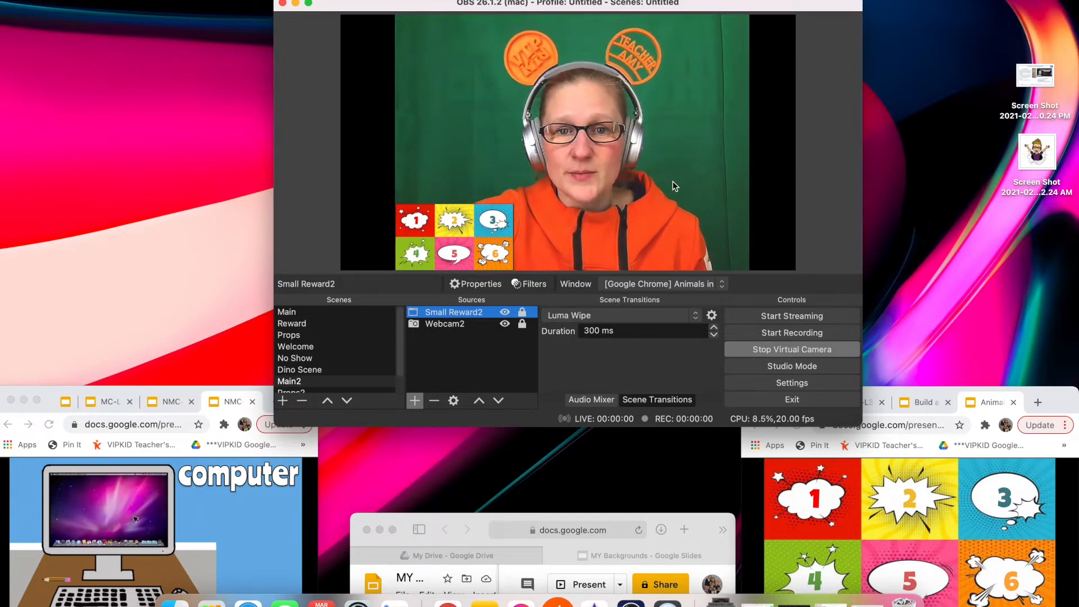
Add a Text (FreeType 2) source named Name2 to Main2 and enter the teacher's display name as its text.
left_click(416, 401)
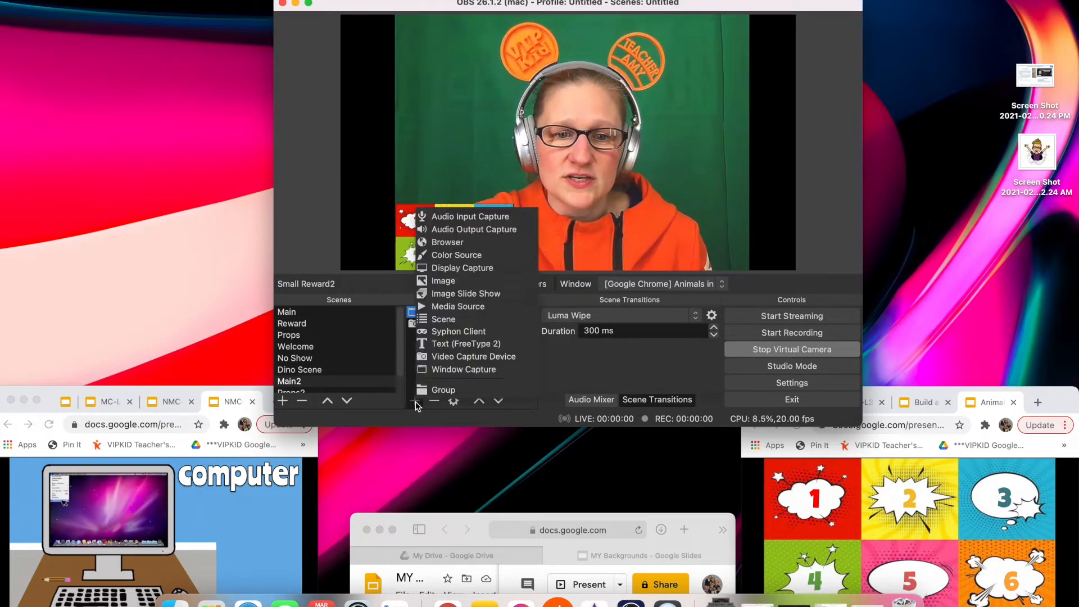
left_click(455, 343)
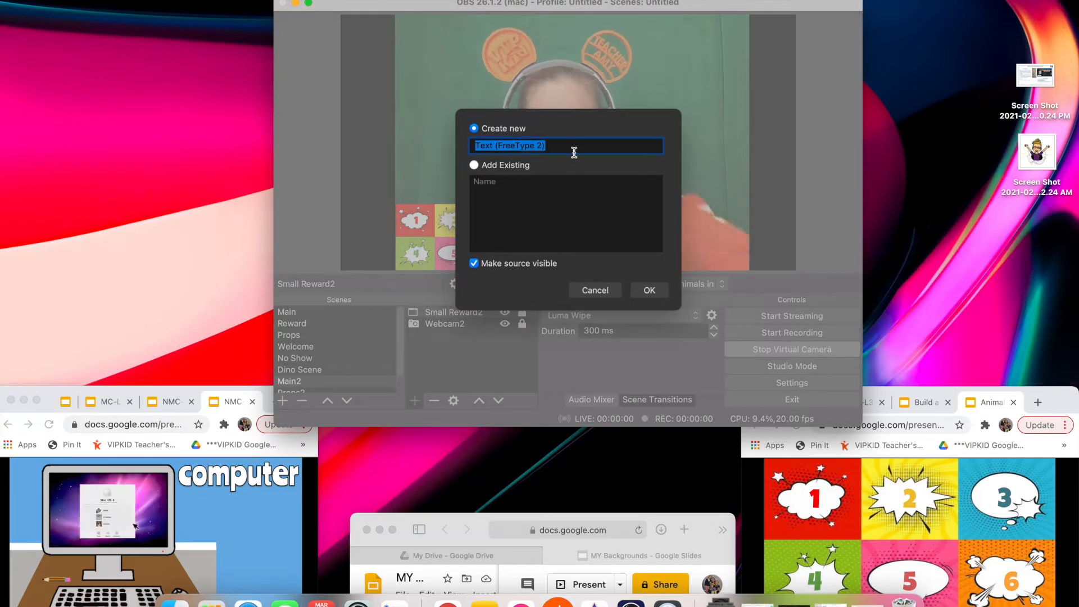
type("Name2")
key("Return")
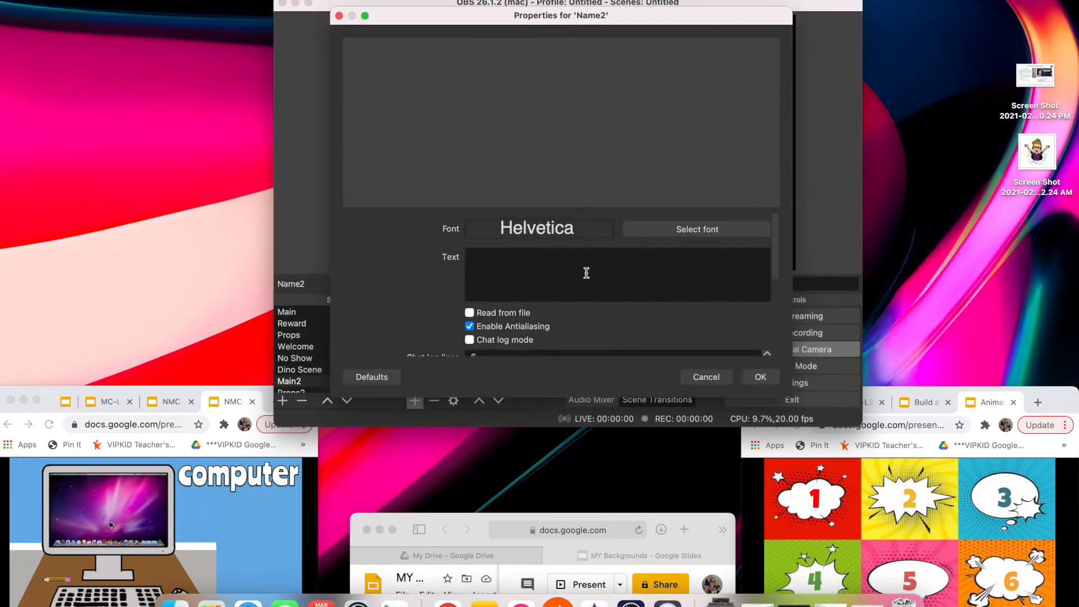
type("Teacher Amy VOW")
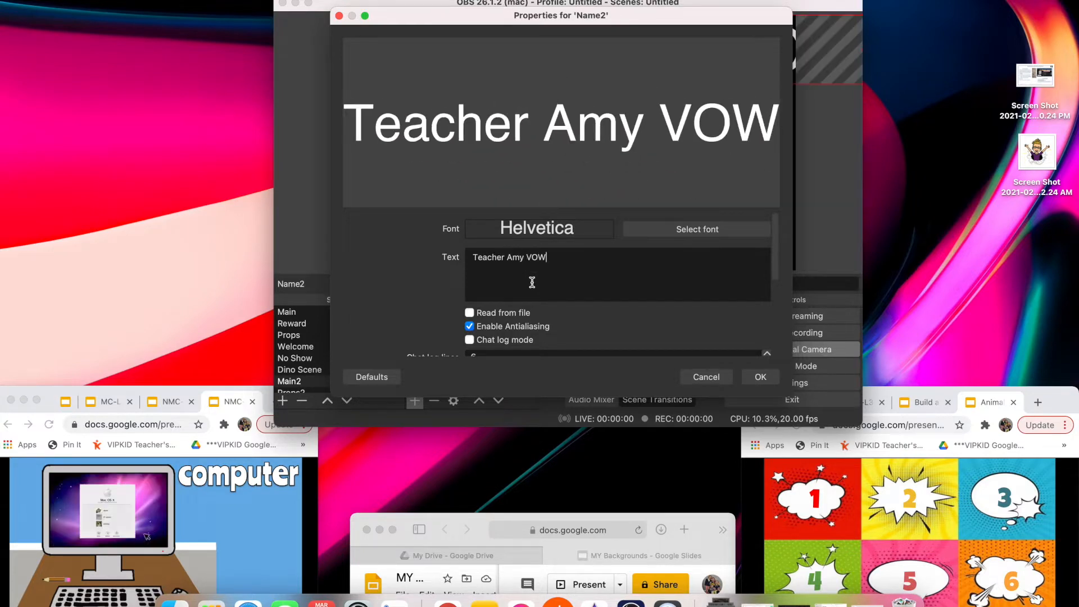
Set the Name2 text font to Marker Felt Thin and accept the source properties.
left_click(675, 233)
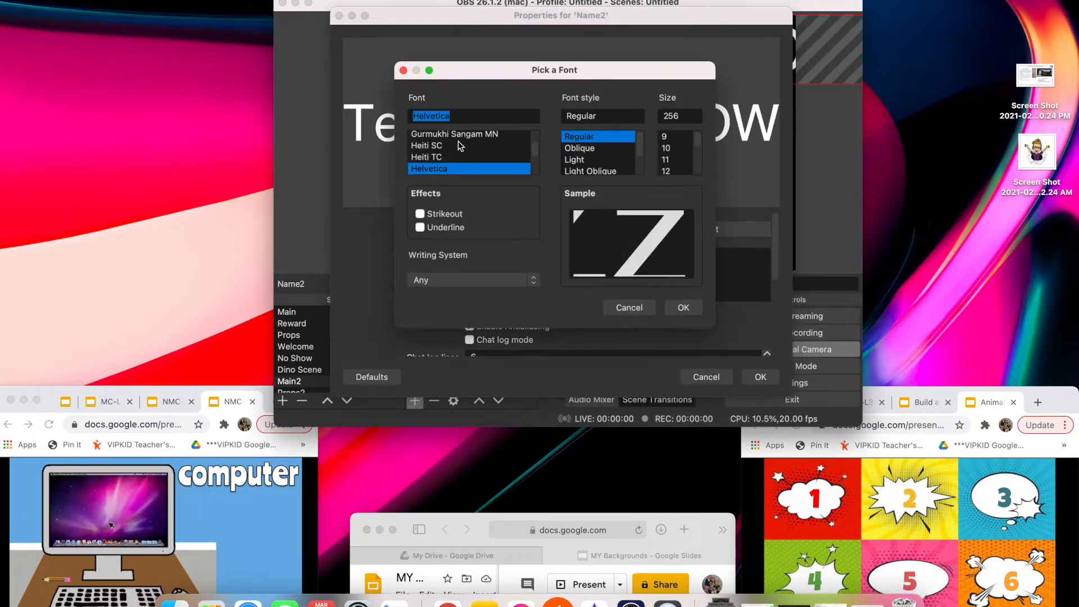
scroll(458, 140, "down", 8)
left_click(452, 155)
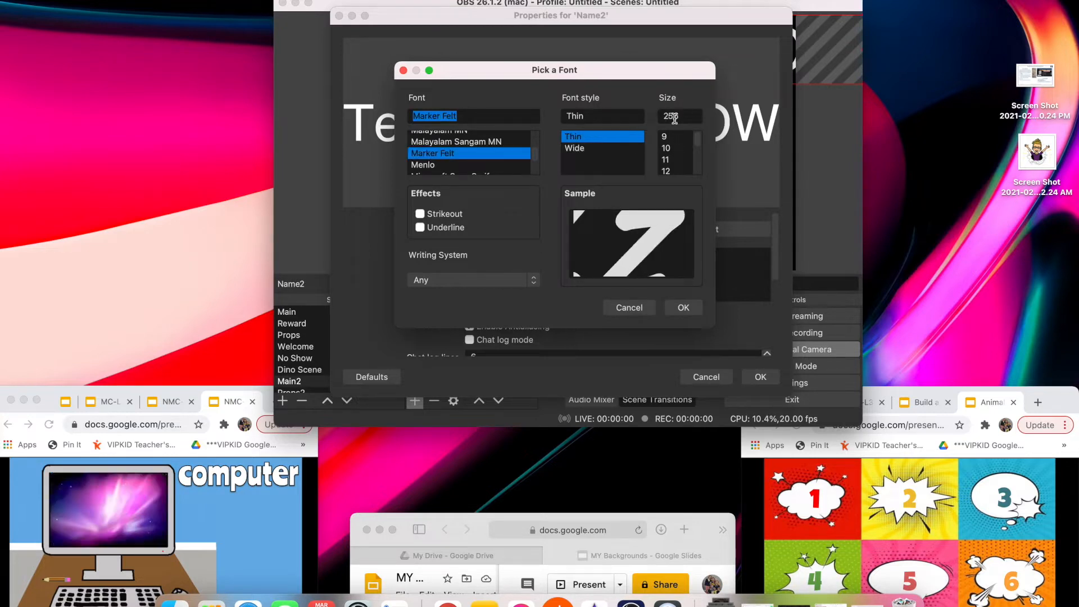
left_click(683, 309)
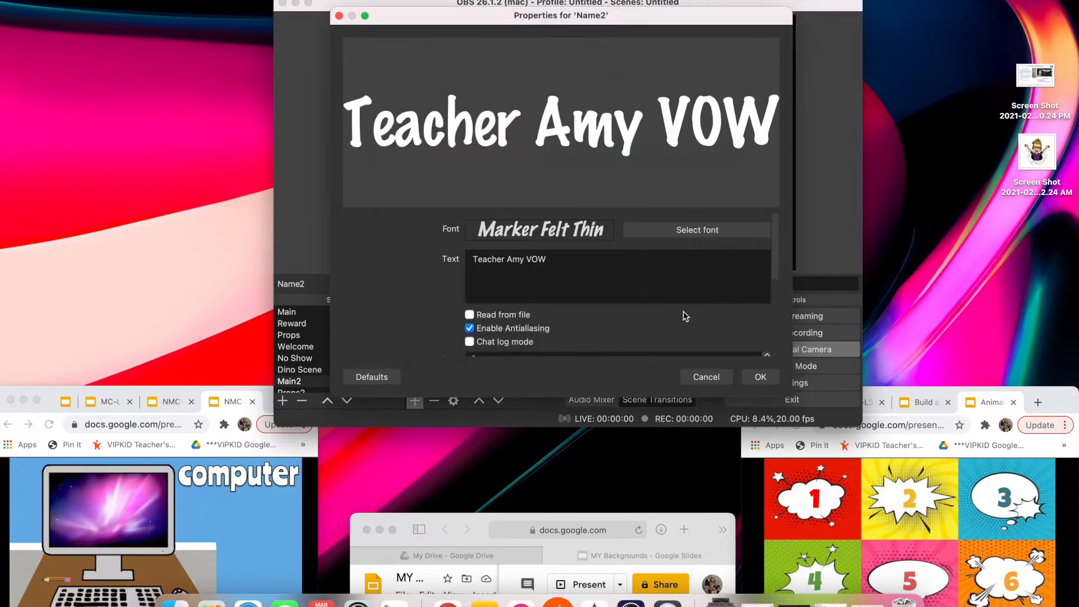
left_click(761, 378)
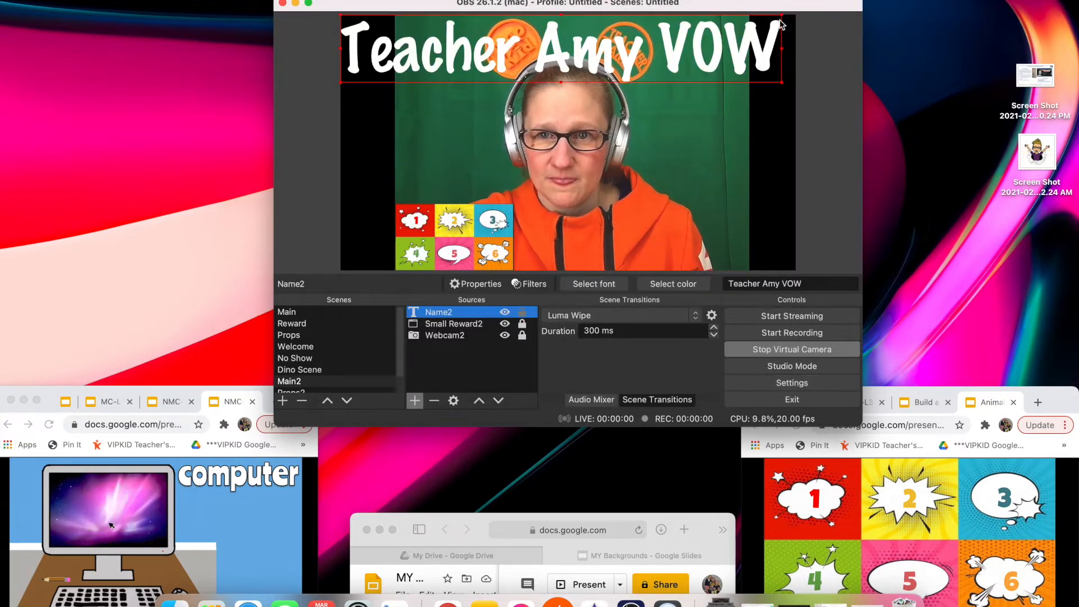
Shrink the Name2 text, place it at the lower right of the webcam image beside the reward grid, and lock it.
left_click_drag(780, 17, 666, 249)
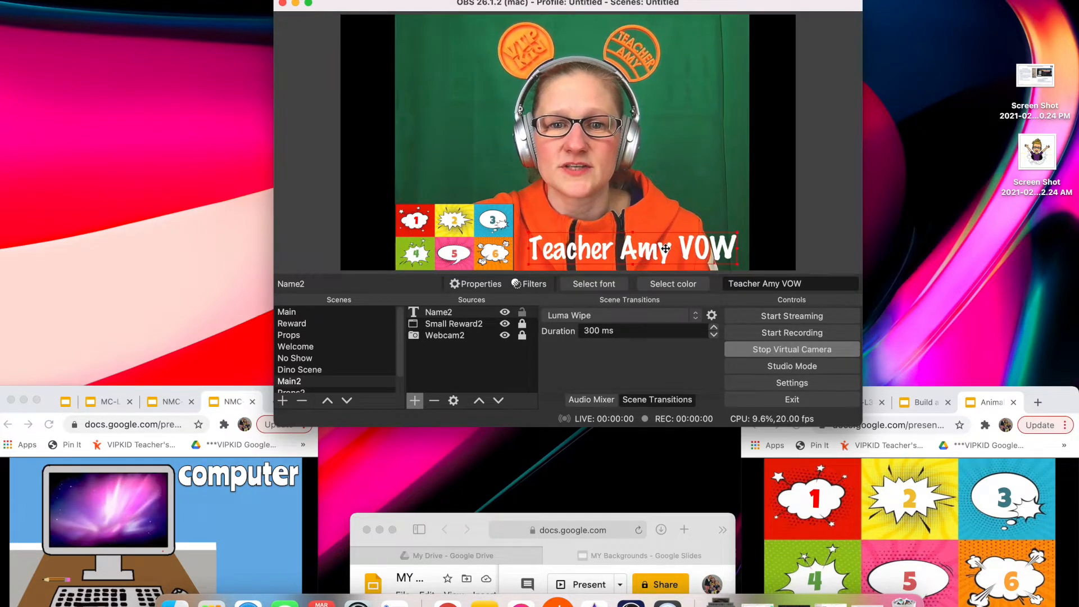
left_click(523, 313)
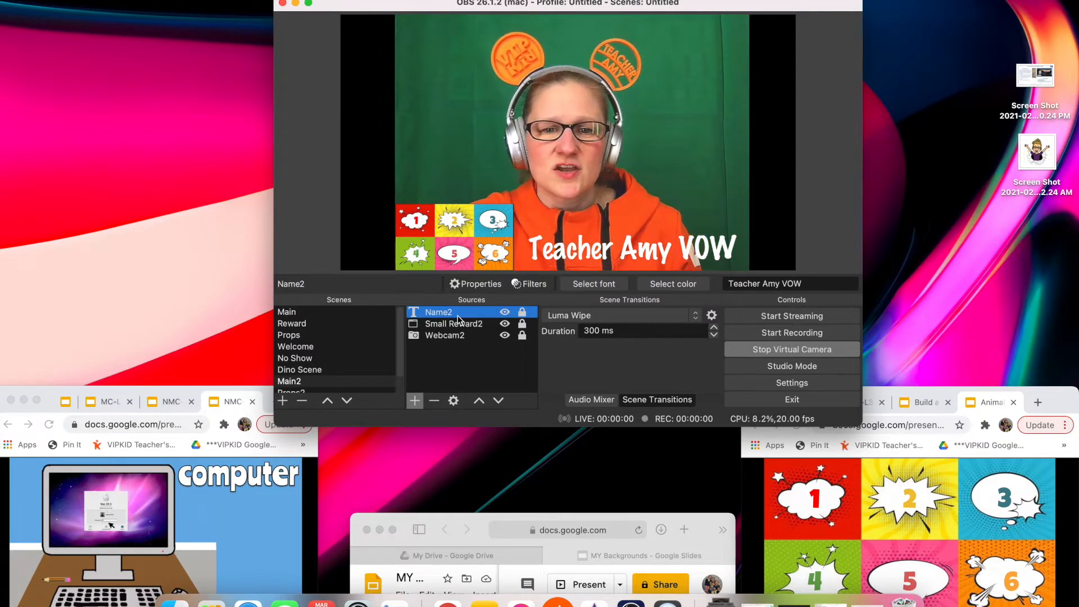
Change the Name2 text color to cyan, #00ffff.
left_click(658, 286)
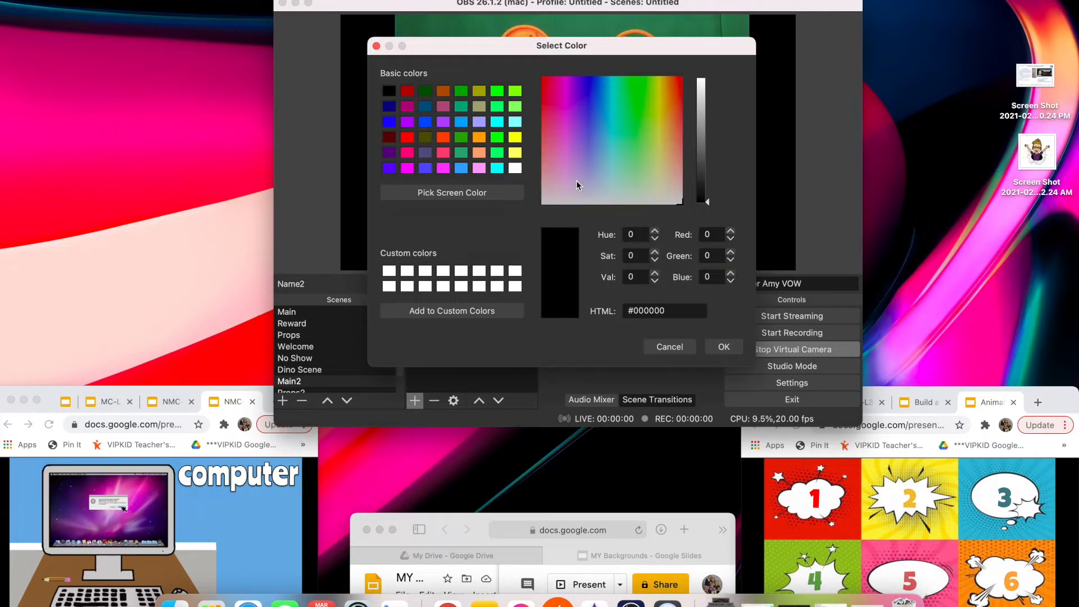
left_click(501, 137)
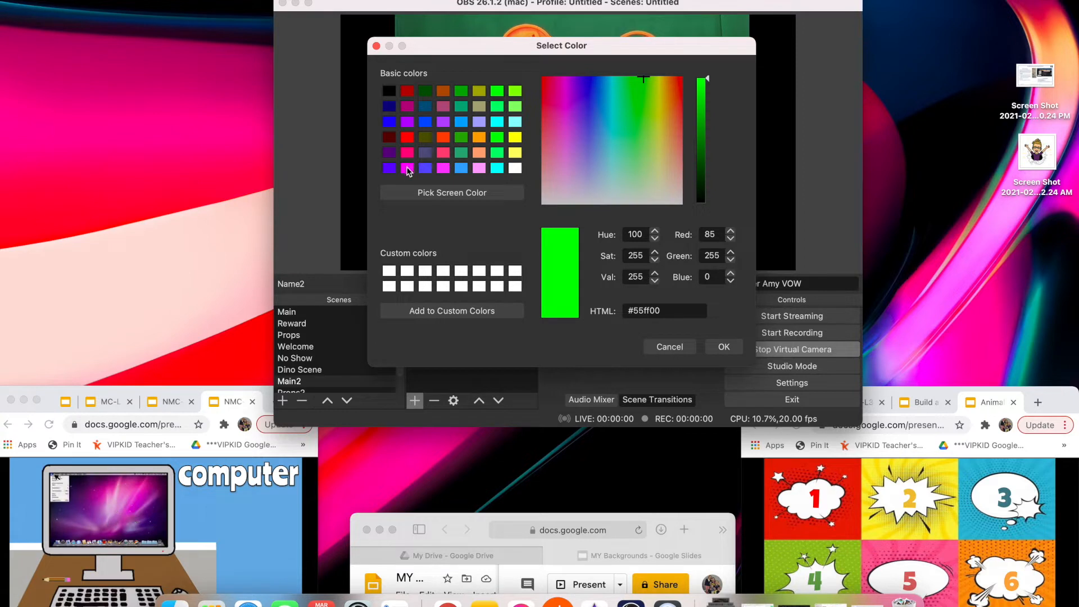
left_click(389, 168)
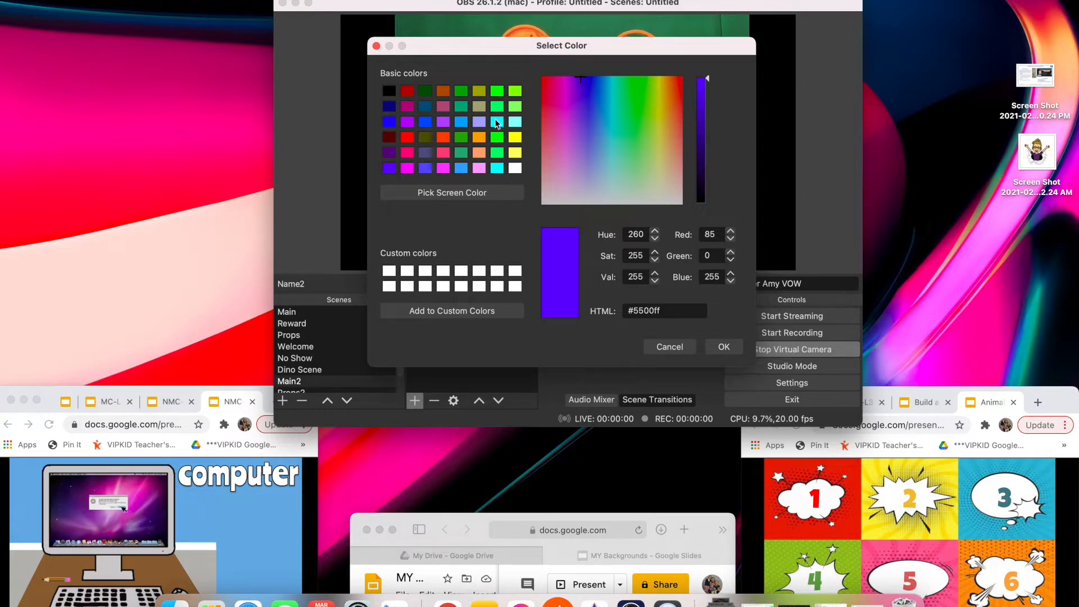
left_click(497, 122)
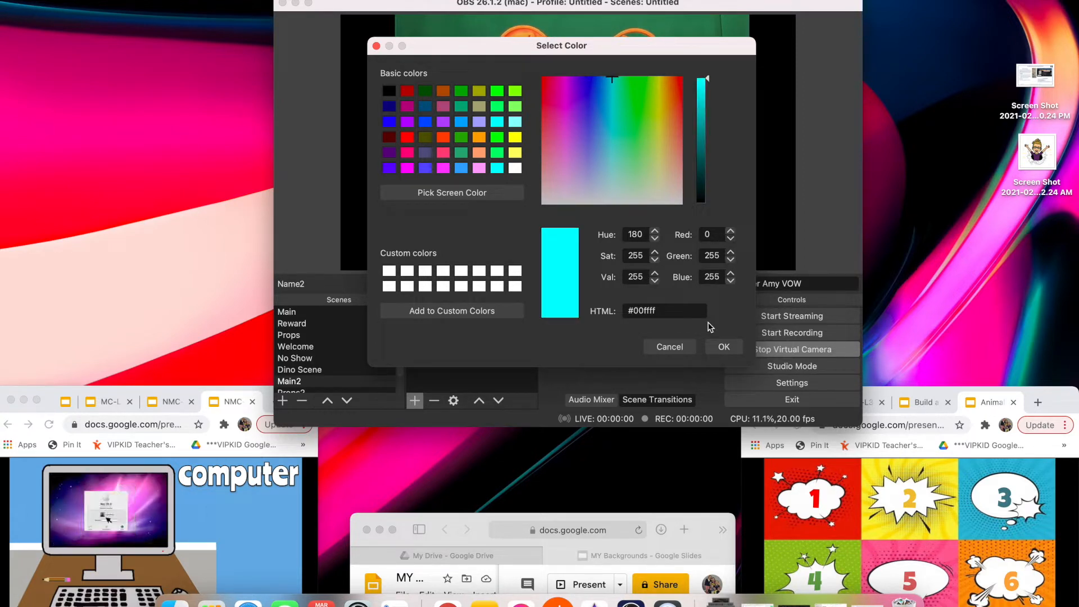
left_click(727, 346)
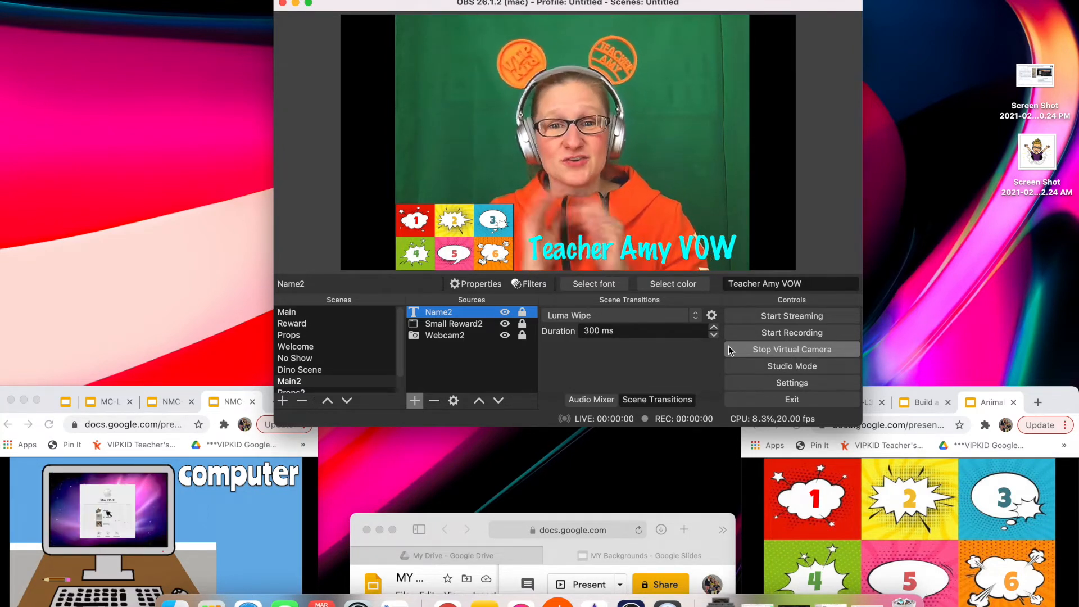
Add a Chroma Key effect filter with its default name to the Webcam2 source.
left_click(459, 336)
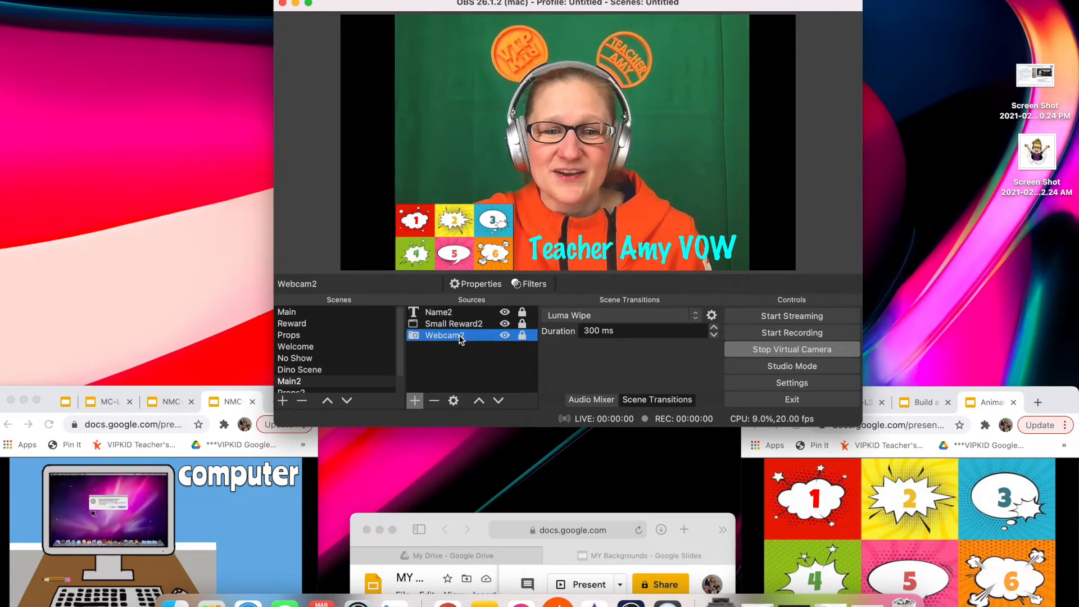
left_click(529, 284)
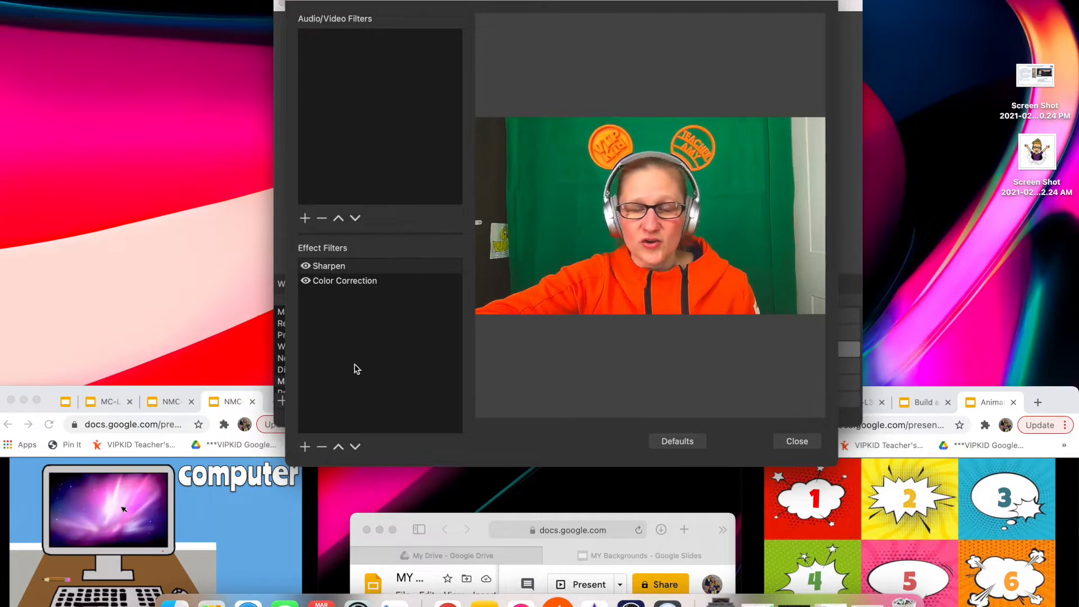
left_click(305, 448)
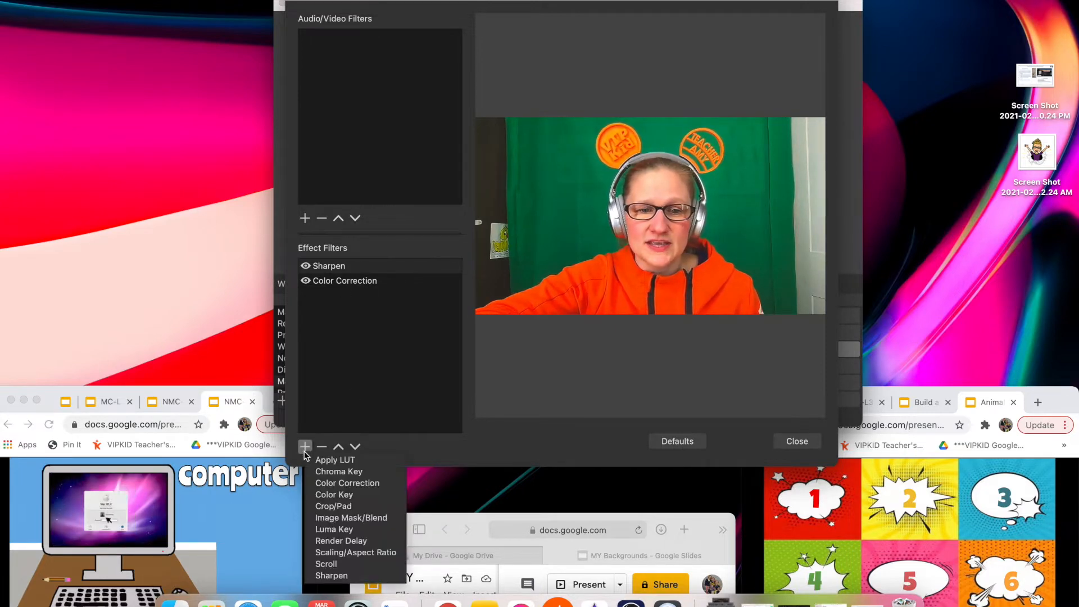
left_click(337, 472)
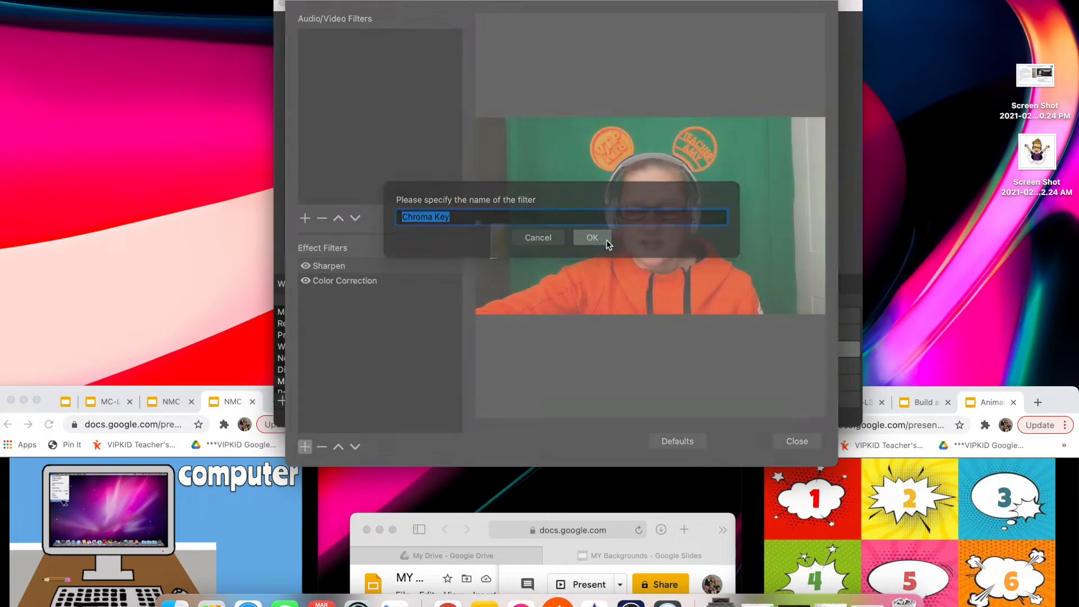
left_click(606, 240)
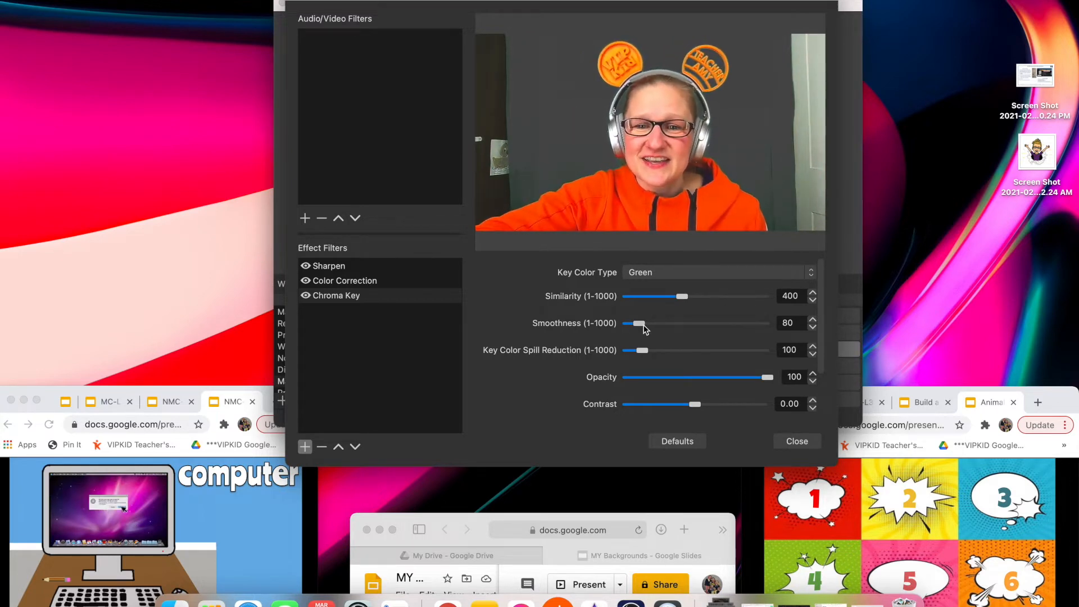
Tune the Chroma Key to similarity 491, smoothness 1, key color spill reduction 39 and opacity 100, and close the filters.
left_click_drag(644, 326, 629, 326)
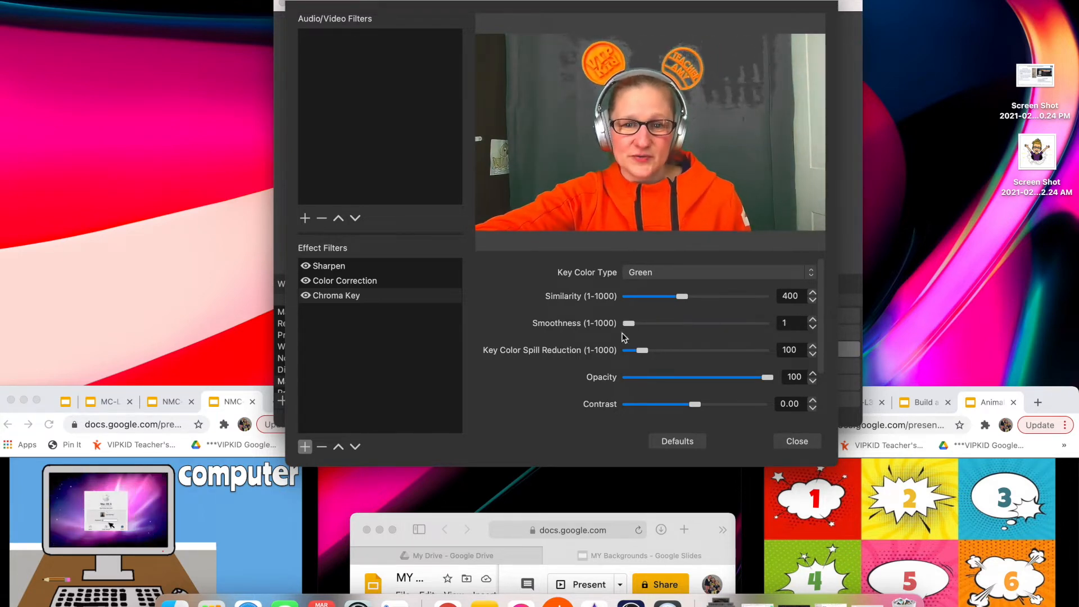
left_click_drag(644, 351, 645, 351)
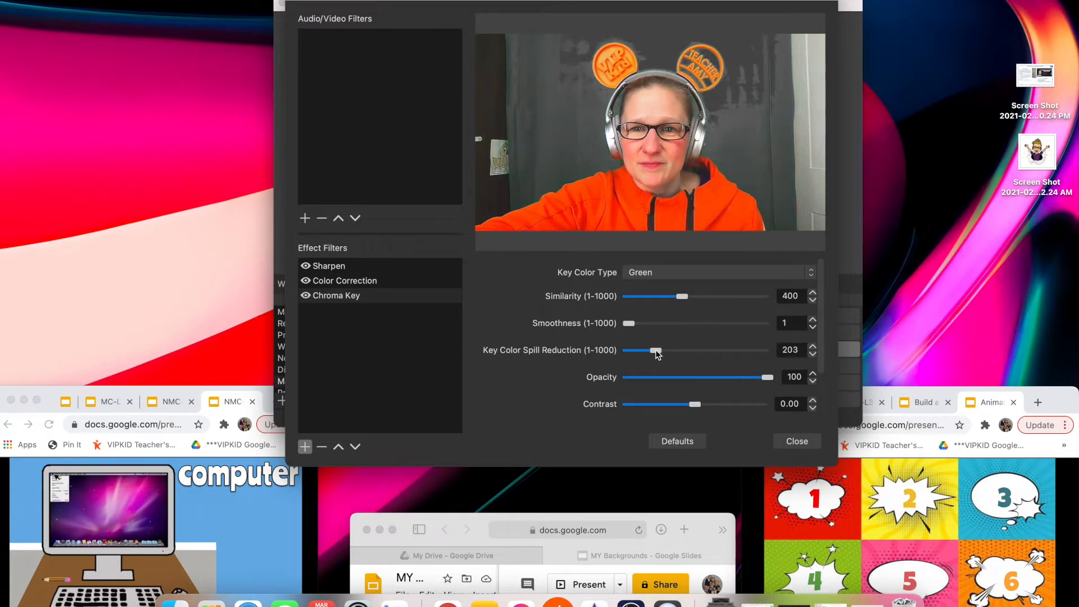
mouse_move(684, 298)
left_mouse_down()
mouse_move(675, 296)
mouse_move(700, 297)
left_mouse_up()
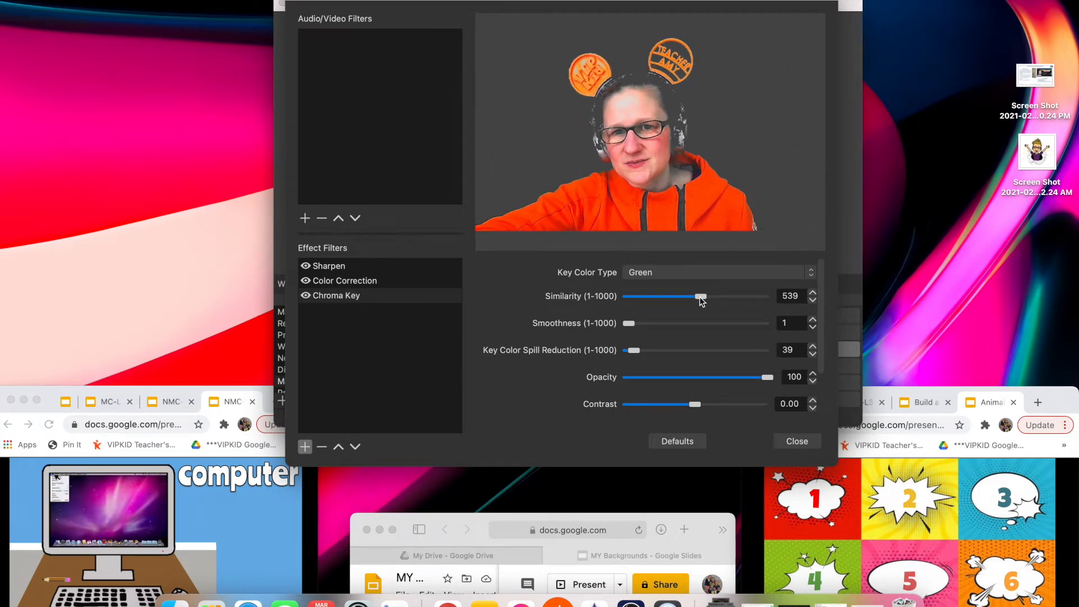
left_click_drag(701, 297, 693, 297)
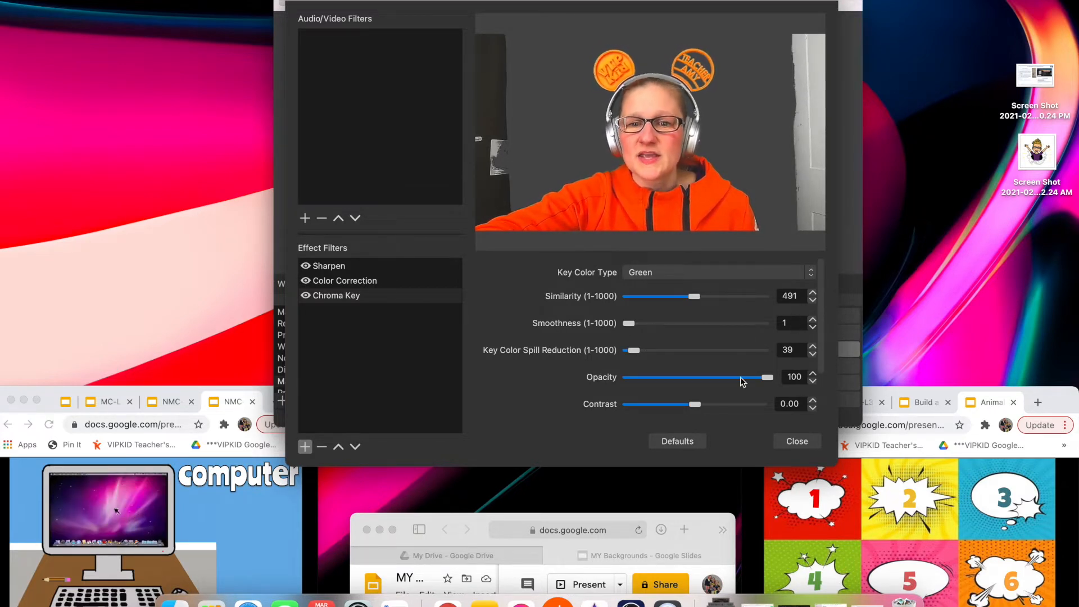
mouse_move(769, 382)
left_mouse_down()
mouse_move(692, 381)
mouse_move(780, 384)
left_mouse_up()
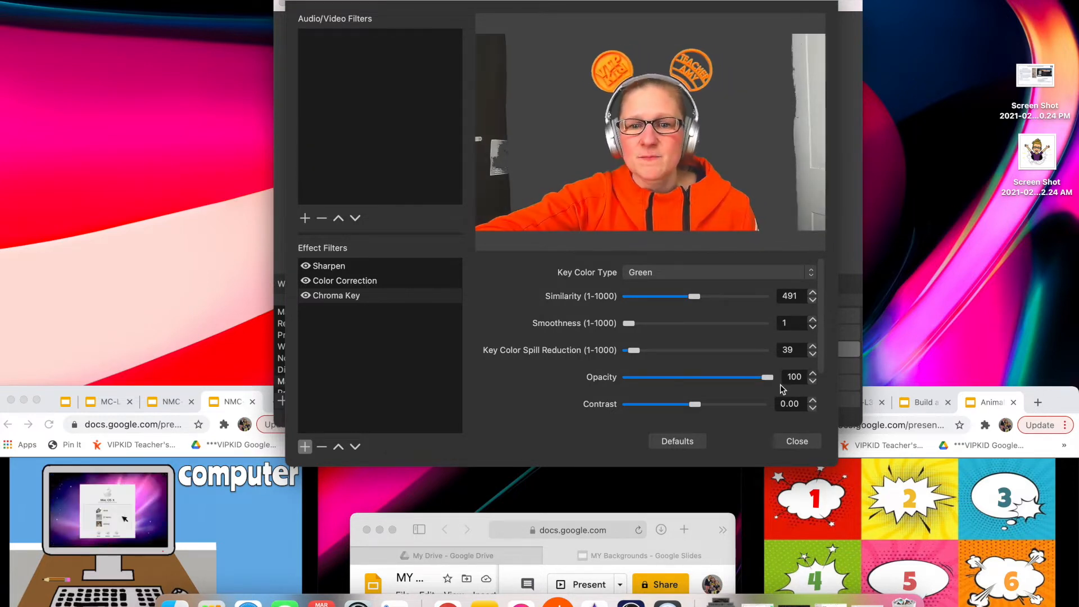
left_click(796, 442)
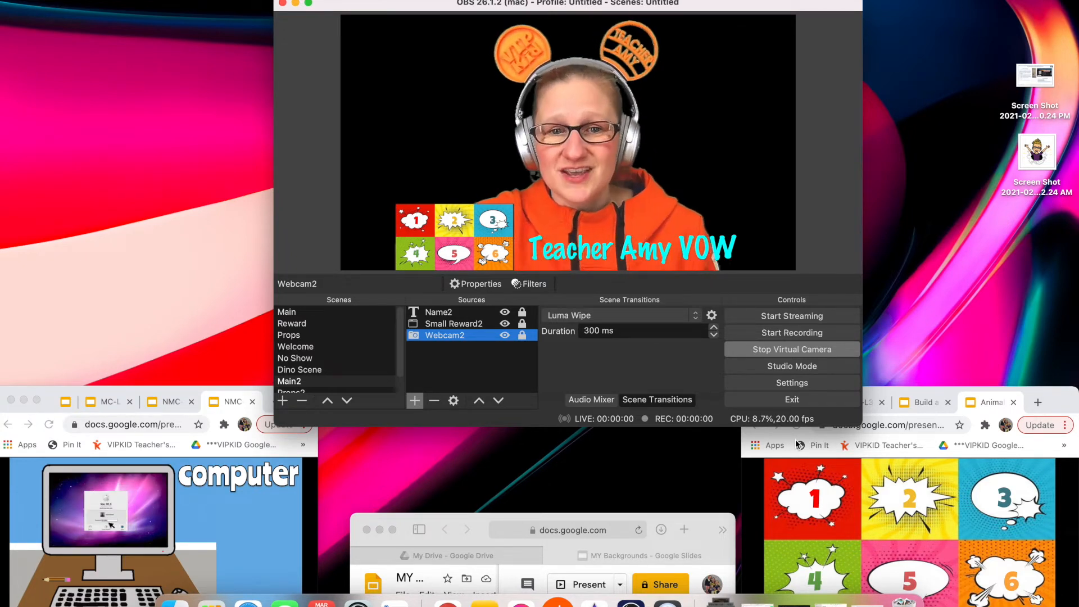
Add a new image source named ocean to the Main2 scene.
left_click(415, 401)
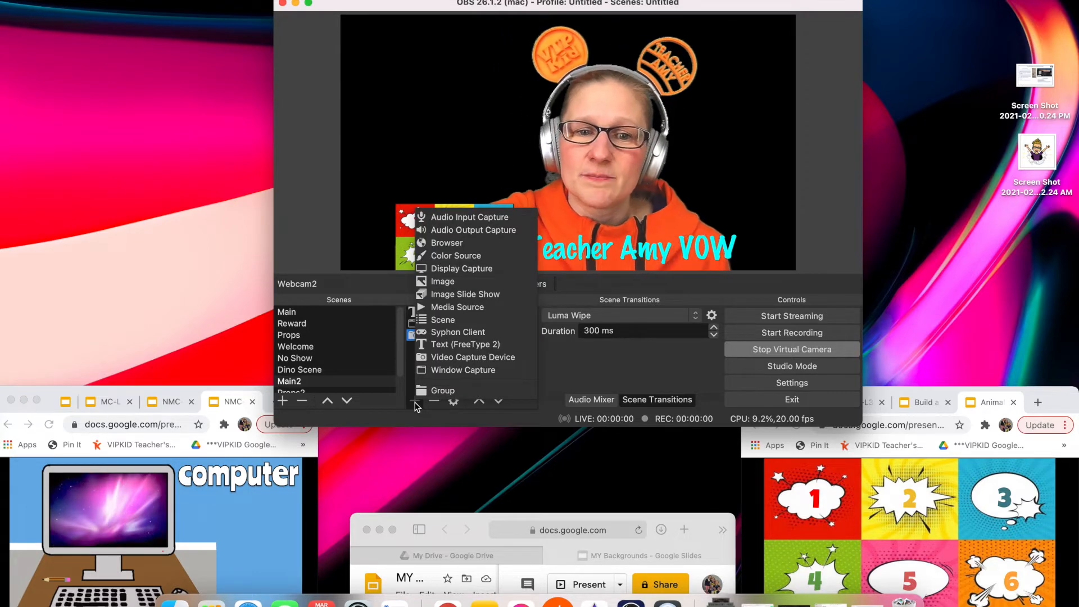
left_click(457, 282)
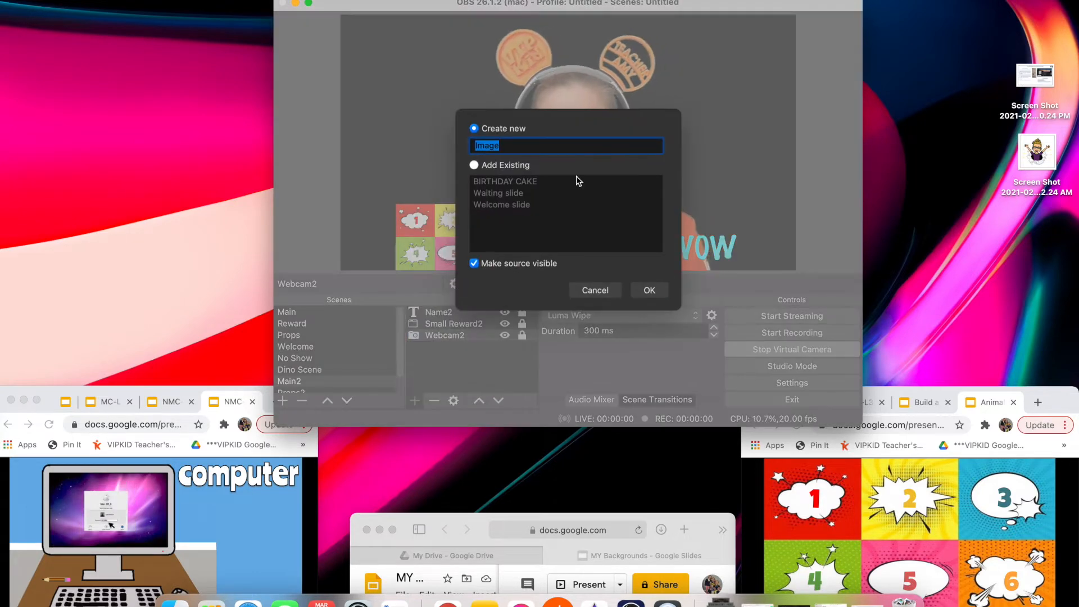
type("ocean")
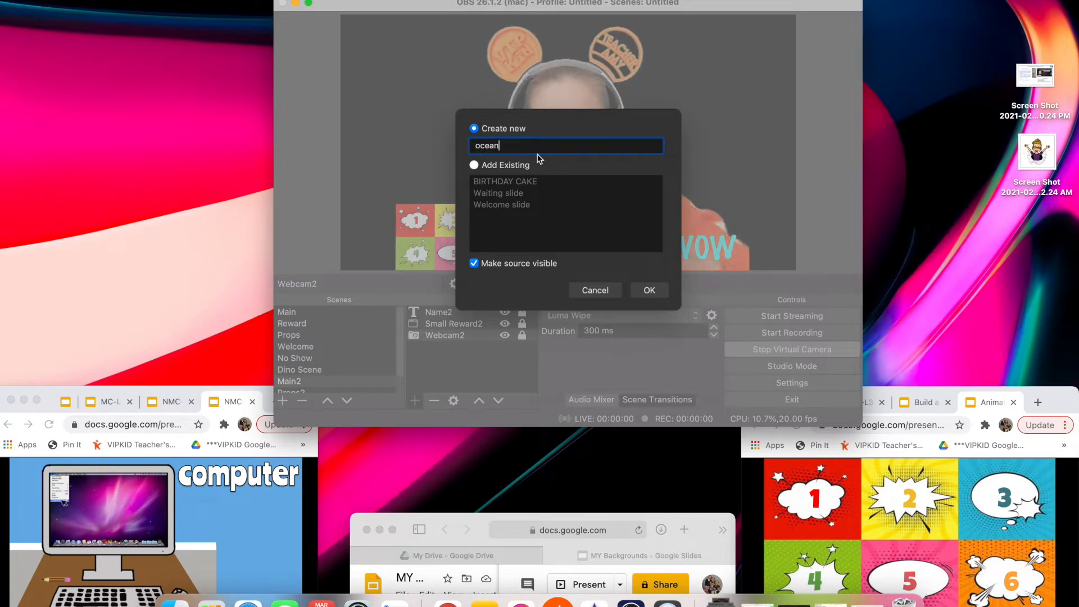
left_click(644, 291)
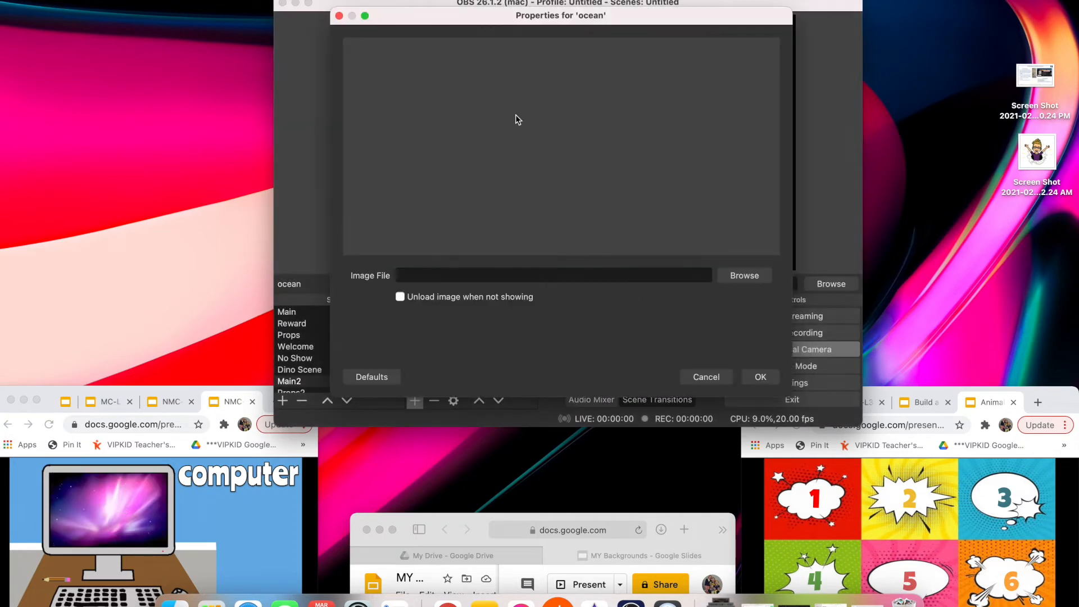
Load sunrise-5863751_1280.png from the Downloads folder as the ocean source's image.
left_click(749, 278)
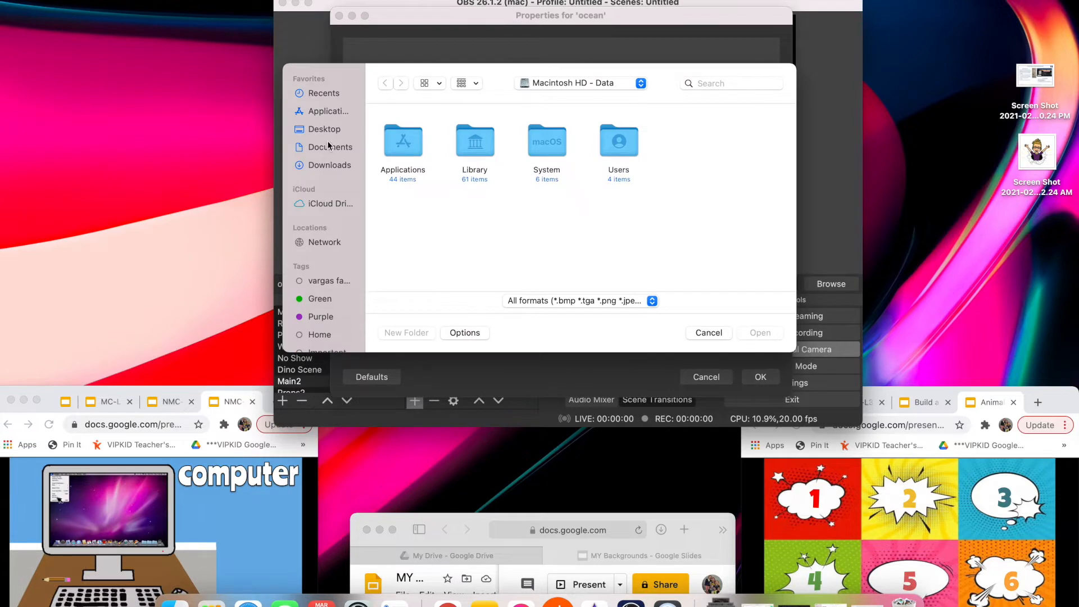
left_click(332, 165)
scroll(532, 227, "down", 3)
scroll(532, 227, "down", 1)
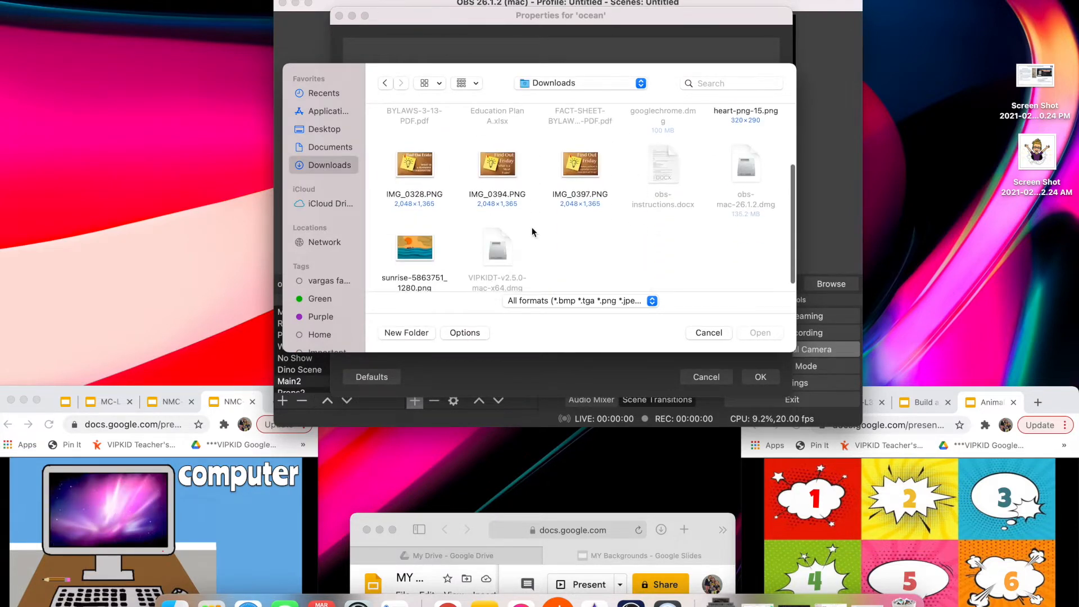
left_click(420, 251)
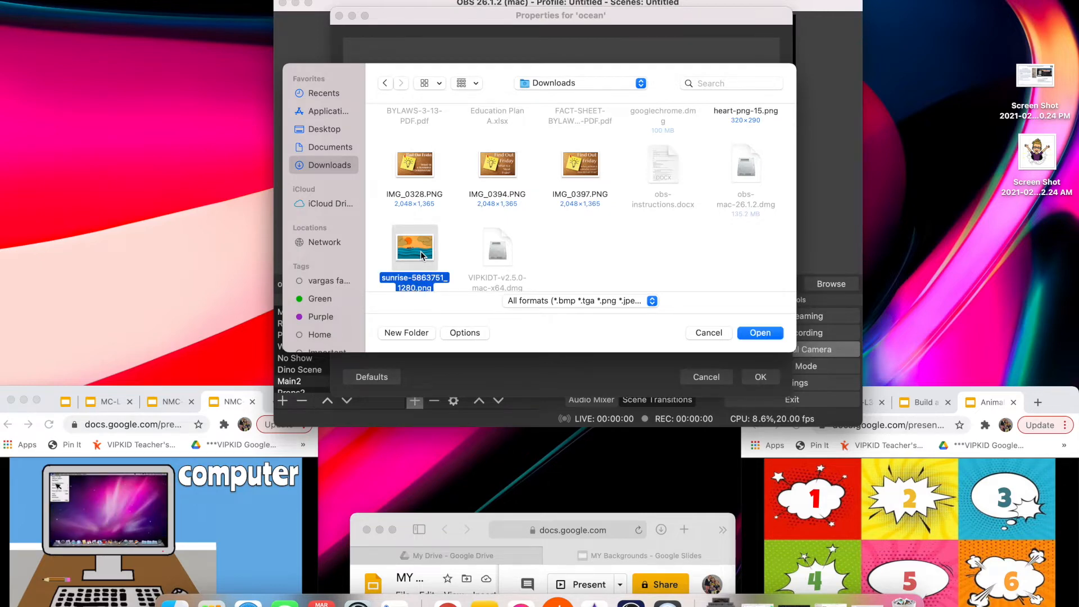
double_click(420, 251)
left_click(760, 377)
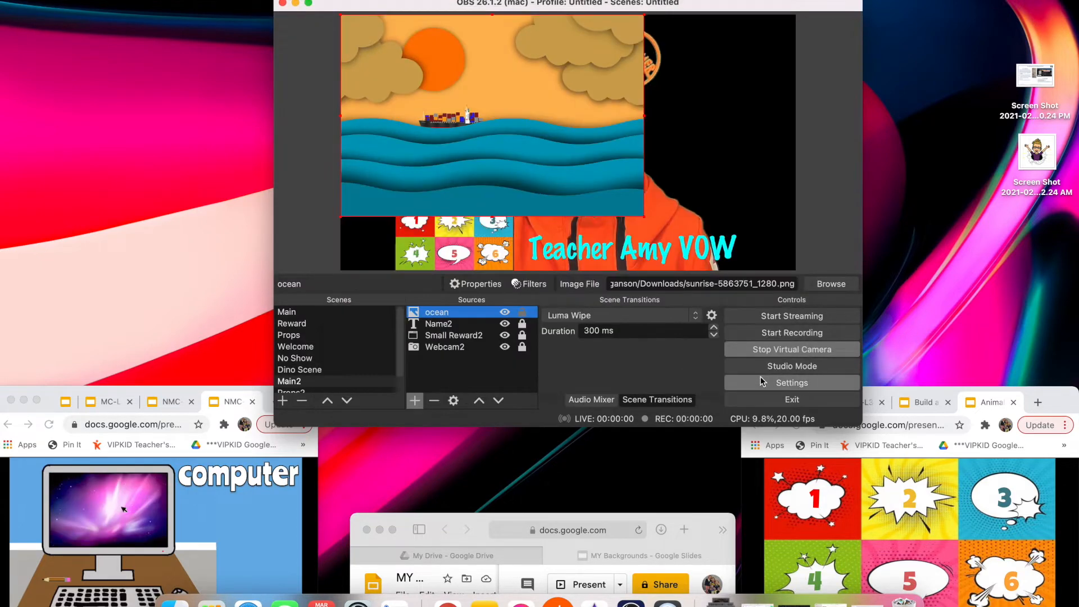
Enlarge the ocean image to fill the canvas height and center it horizontally in the Main2 scene.
left_click_drag(644, 216, 743, 238)
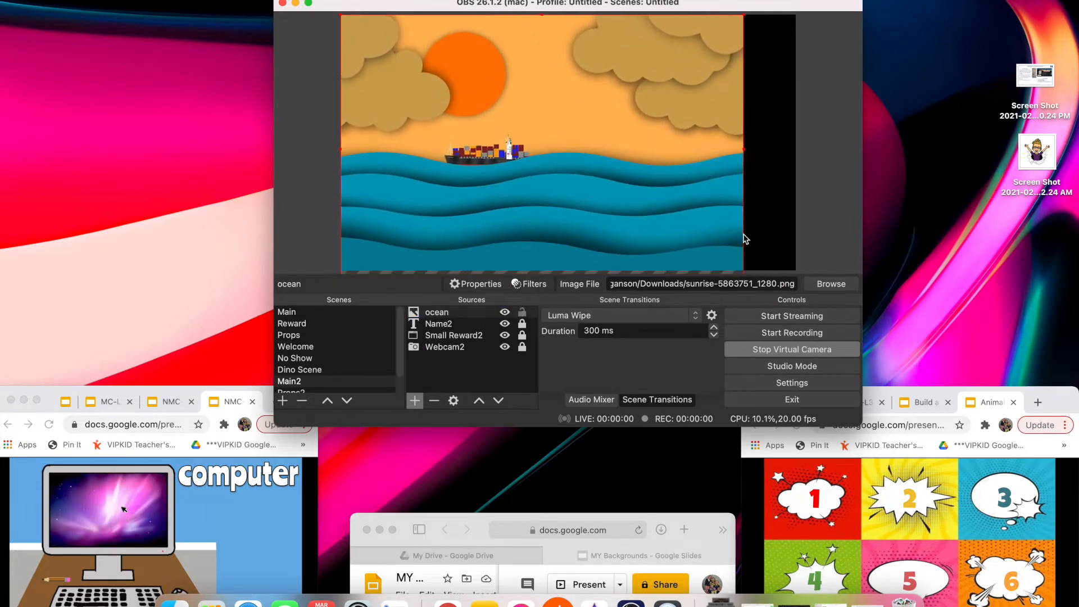
left_click_drag(698, 201, 748, 202)
left_click_drag(795, 149, 754, 274)
left_click_drag(748, 228, 742, 229)
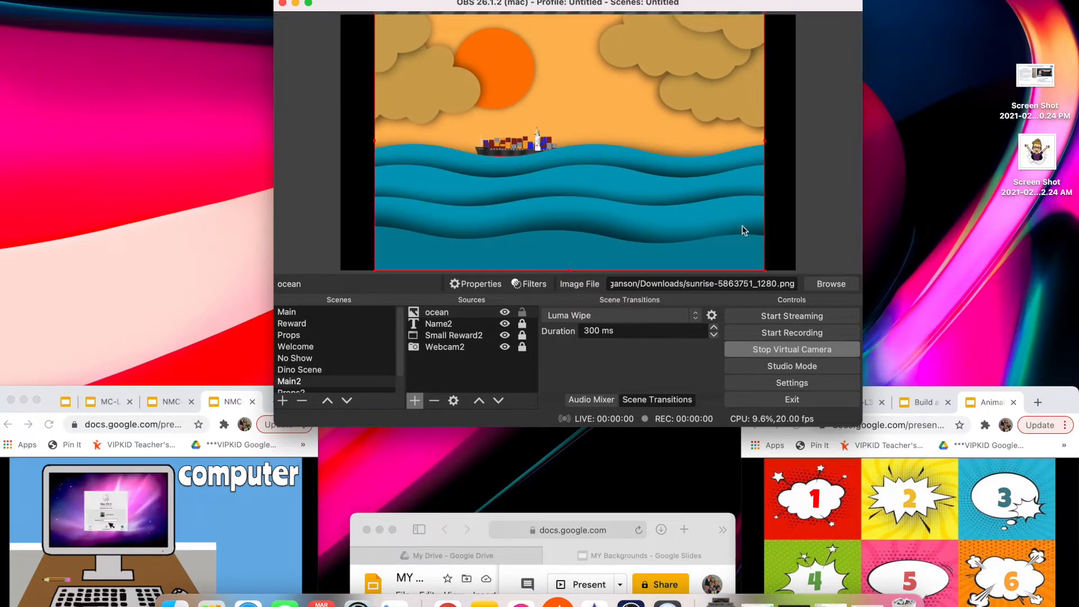
Move the ocean source to the bottom of the source order, beneath Webcam2, and lock it.
left_click(470, 314)
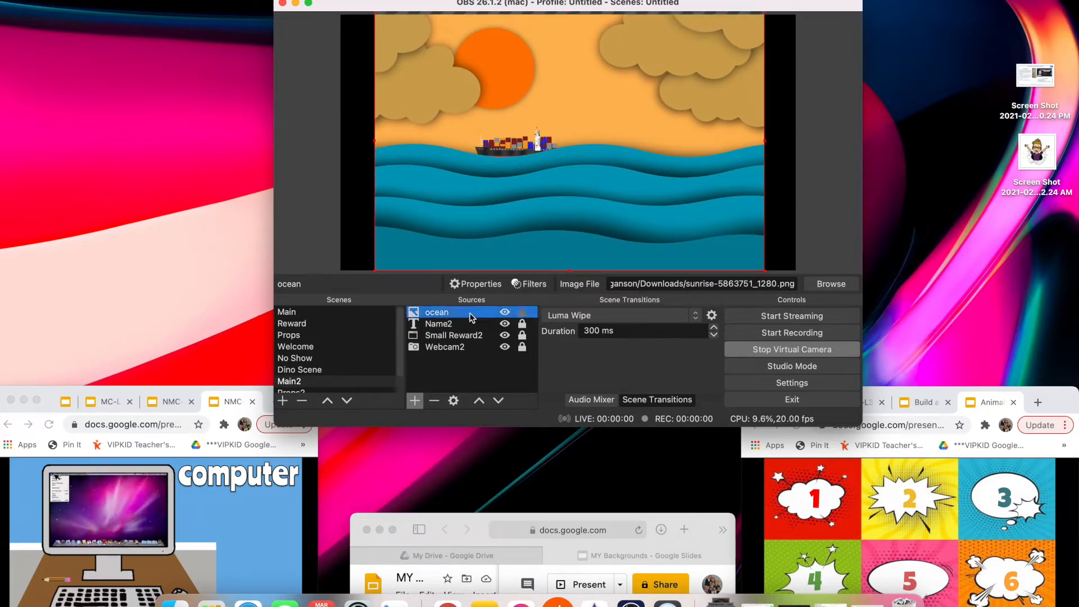
left_click(499, 400)
left_click(498, 400)
left_click(499, 401)
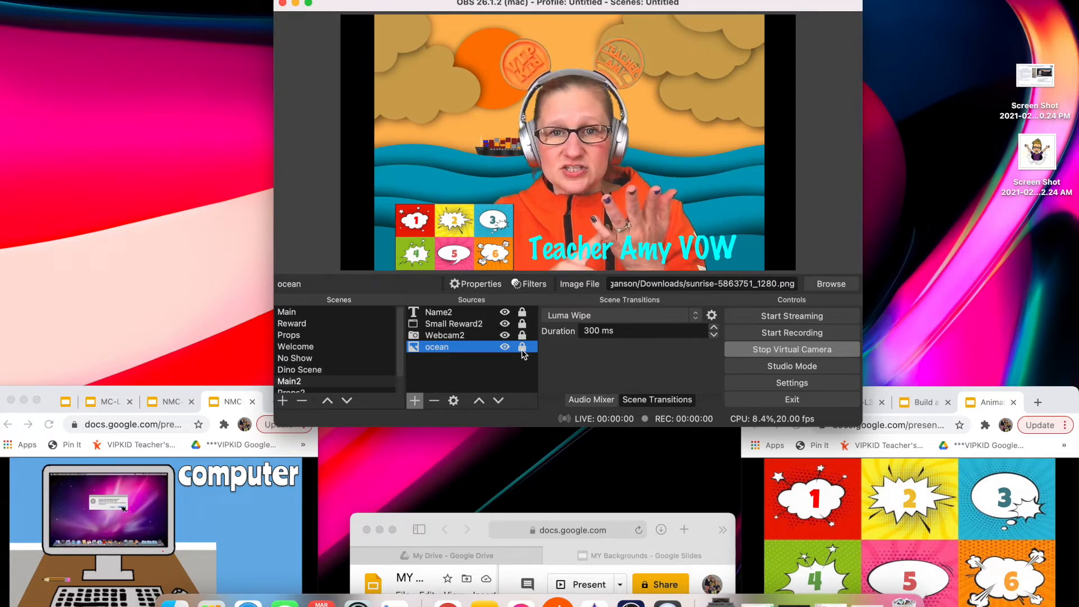
Toggle the ocean source's visibility to compare the scene with and without it, and remove the source from Main2.
left_click(505, 347)
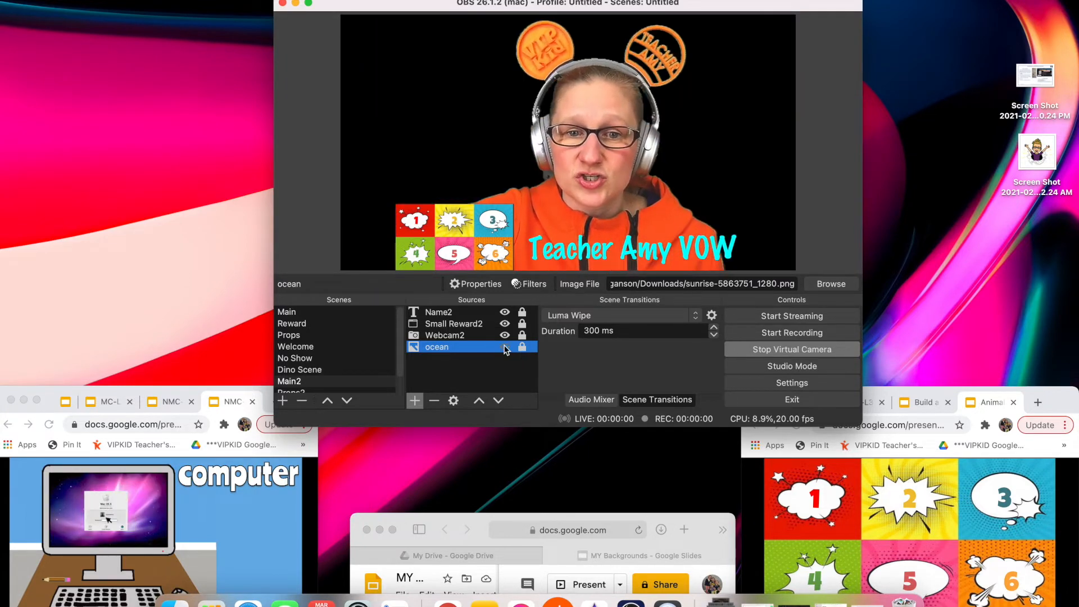
left_click(504, 346)
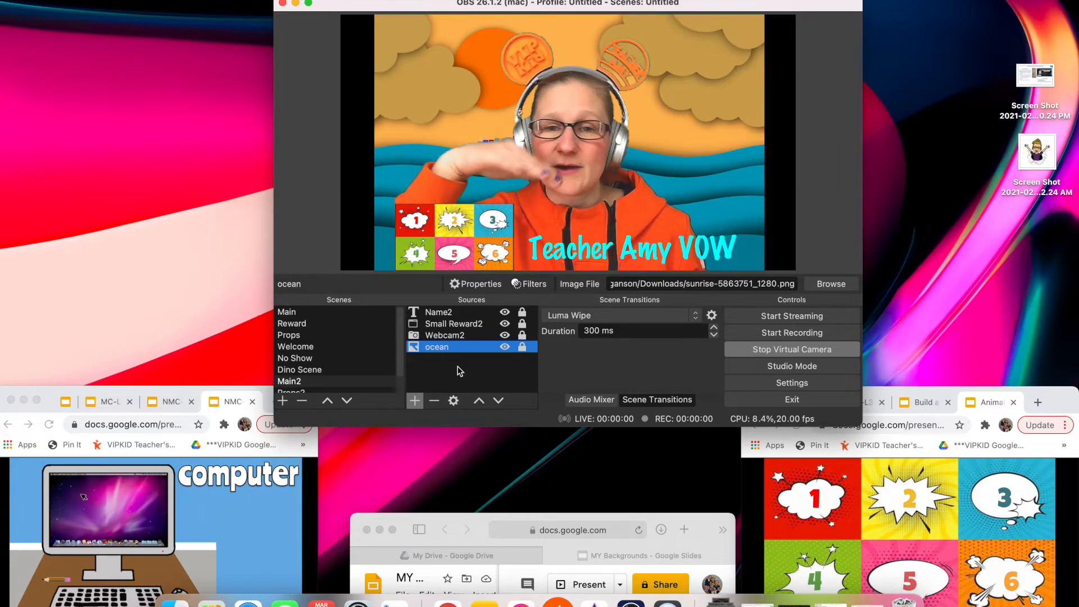
left_click(507, 347)
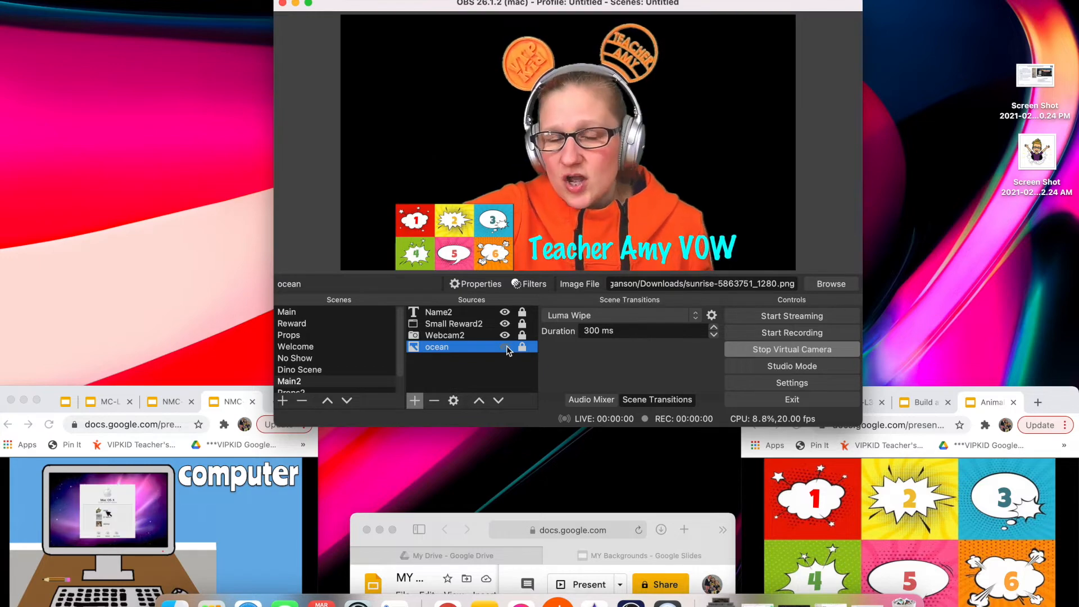
left_click(507, 347)
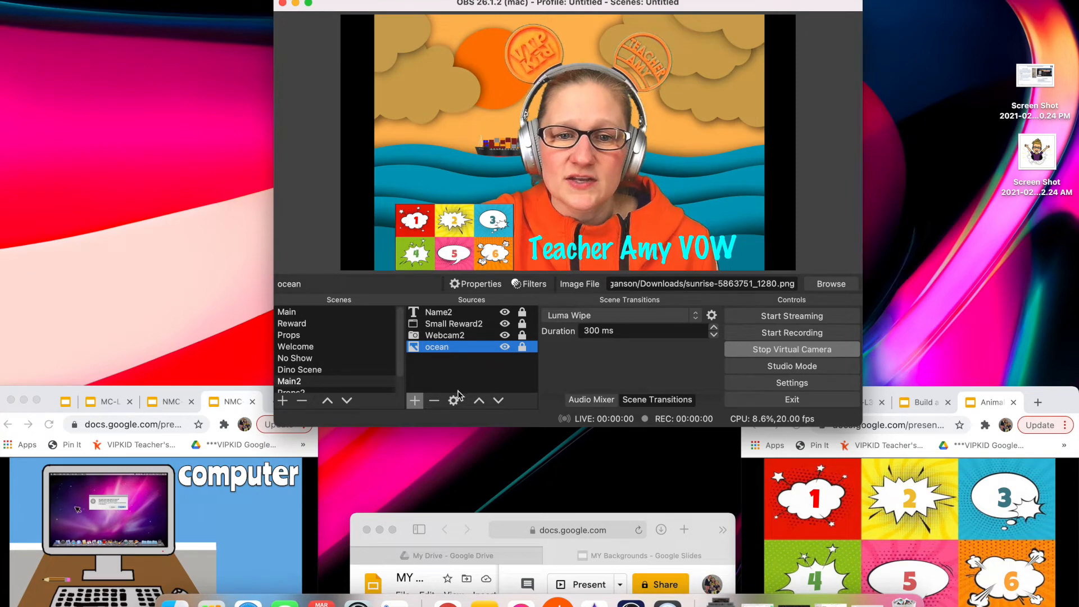
left_click(435, 401)
left_click(652, 231)
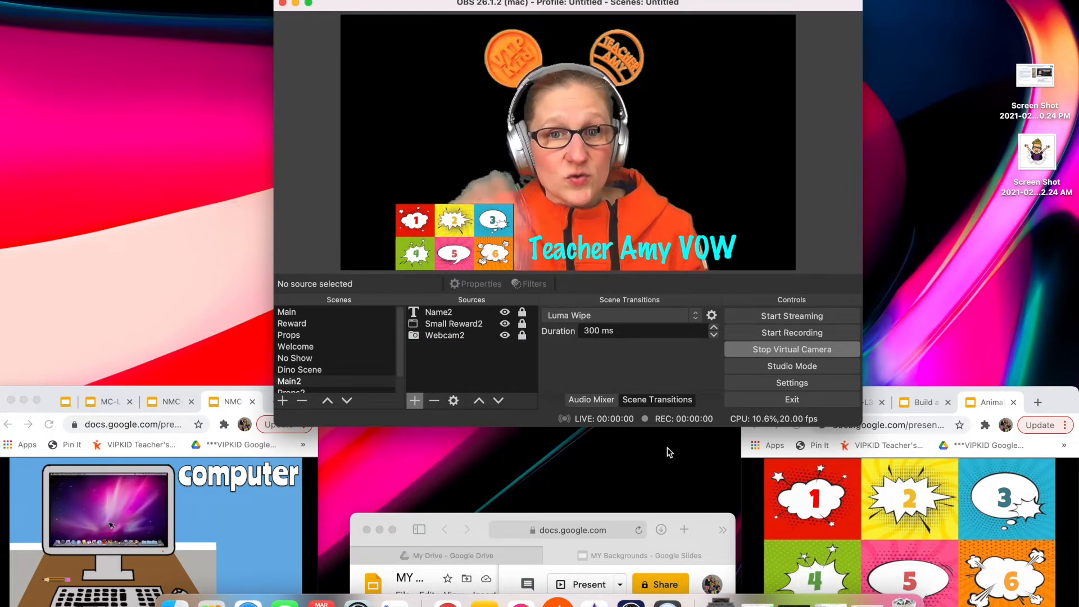
Bring the MY Backgrounds Google Slides window into view, browse its background slides, and return the window beneath OBS.
left_click_drag(706, 517, 710, 185)
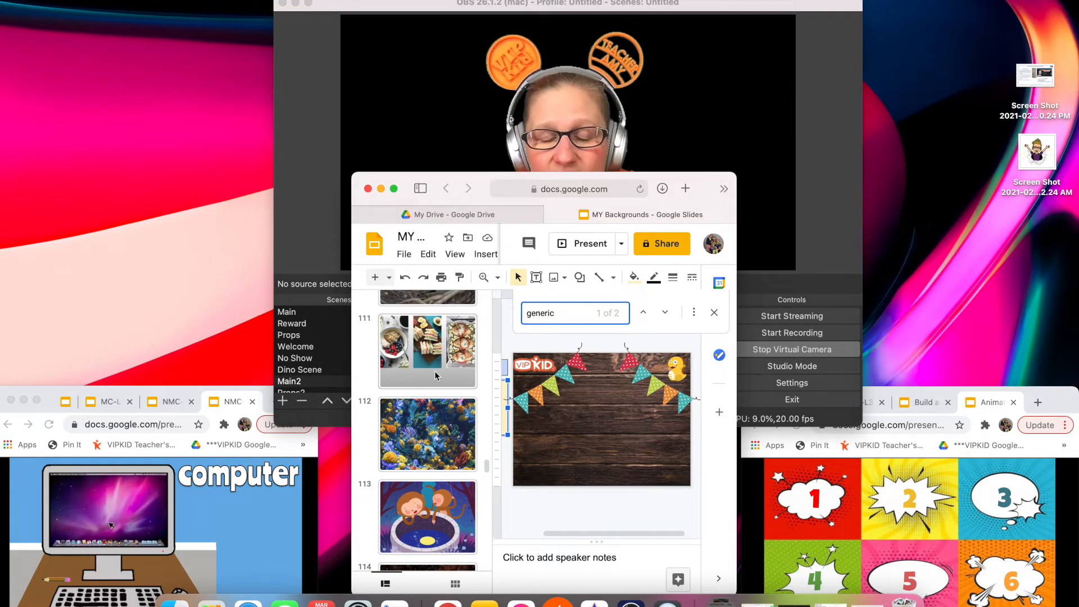
scroll(436, 375, "up", 20)
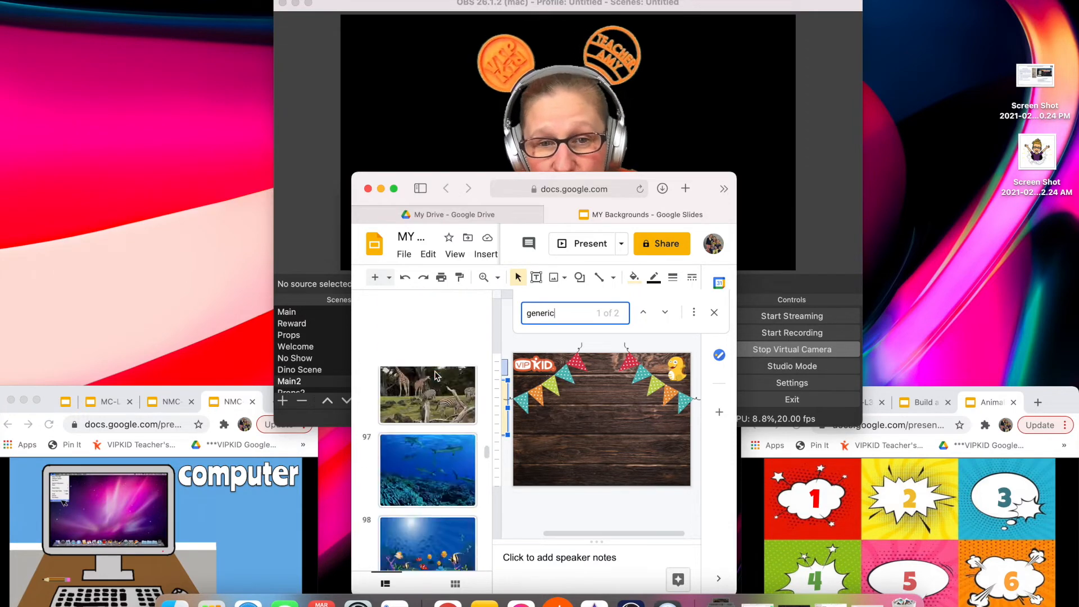
scroll(435, 376, "up", 20)
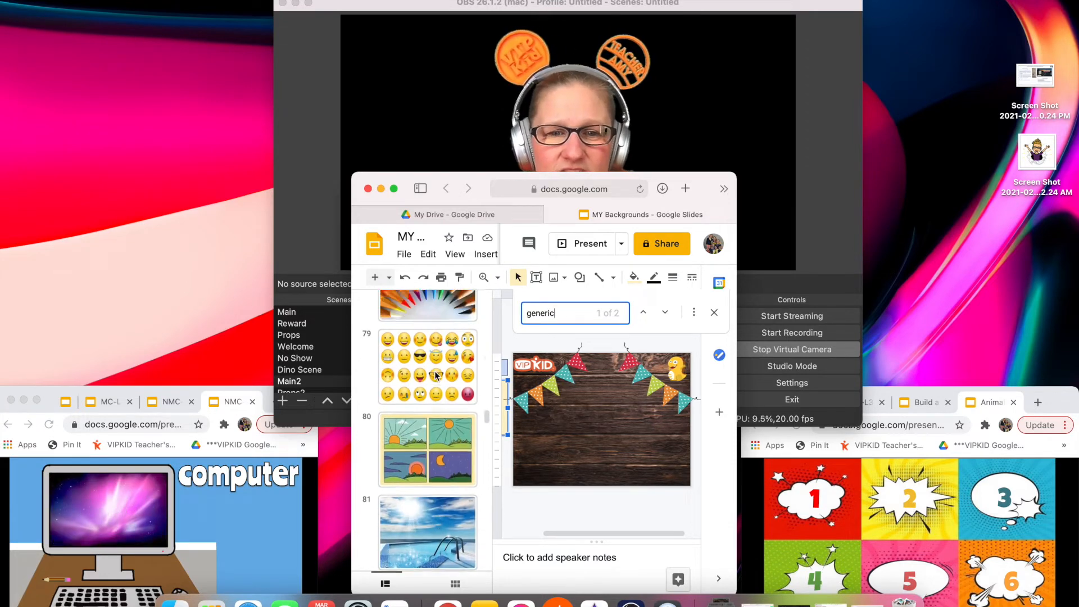
scroll(436, 376, "up", 8)
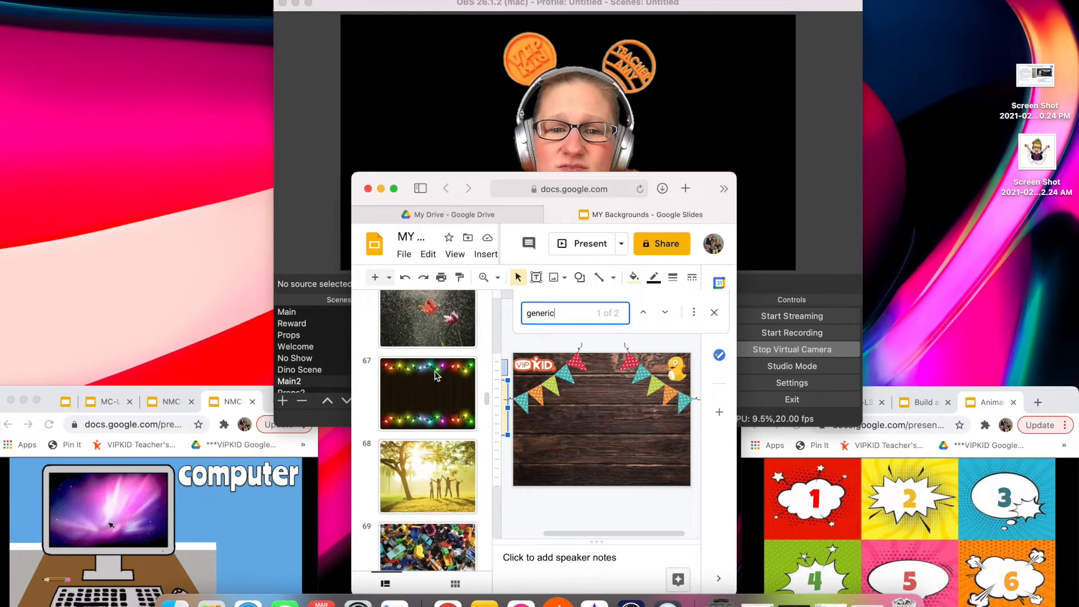
scroll(435, 375, "up", 8)
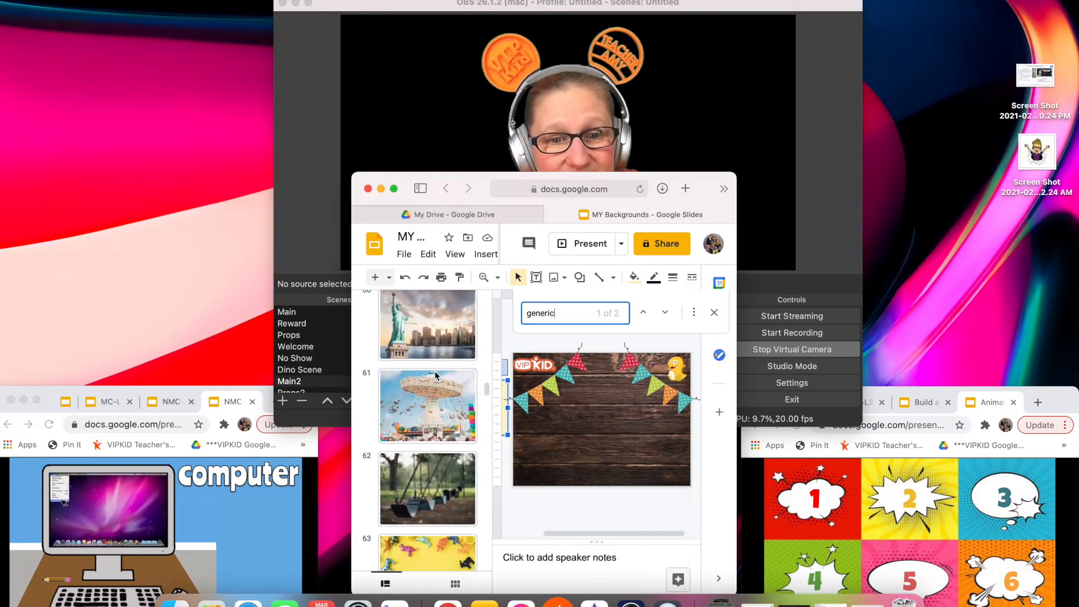
scroll(435, 375, "up", 3)
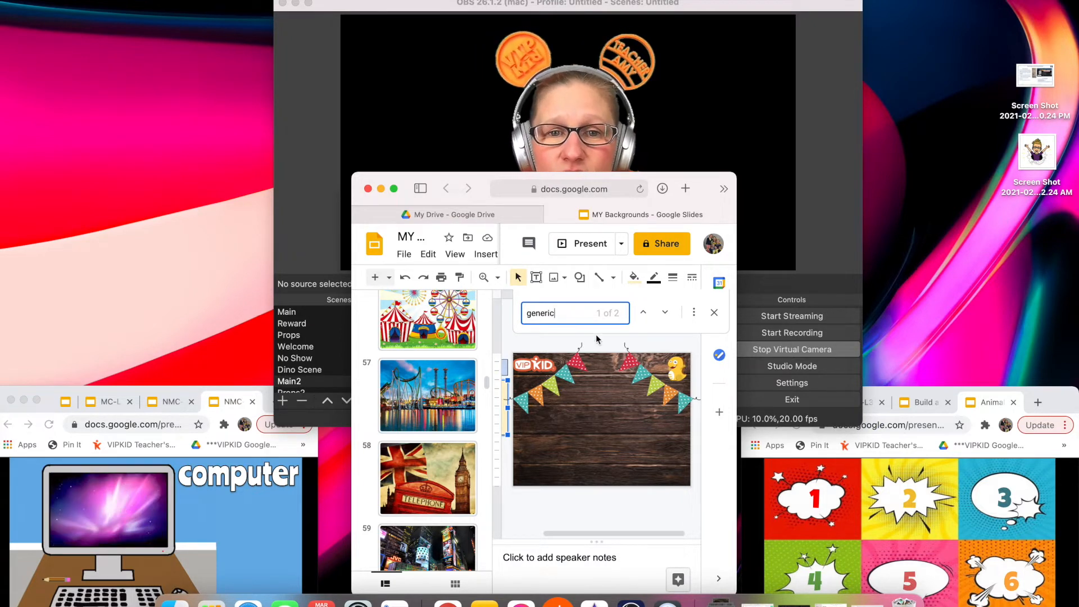
scroll(423, 410, "down", 20)
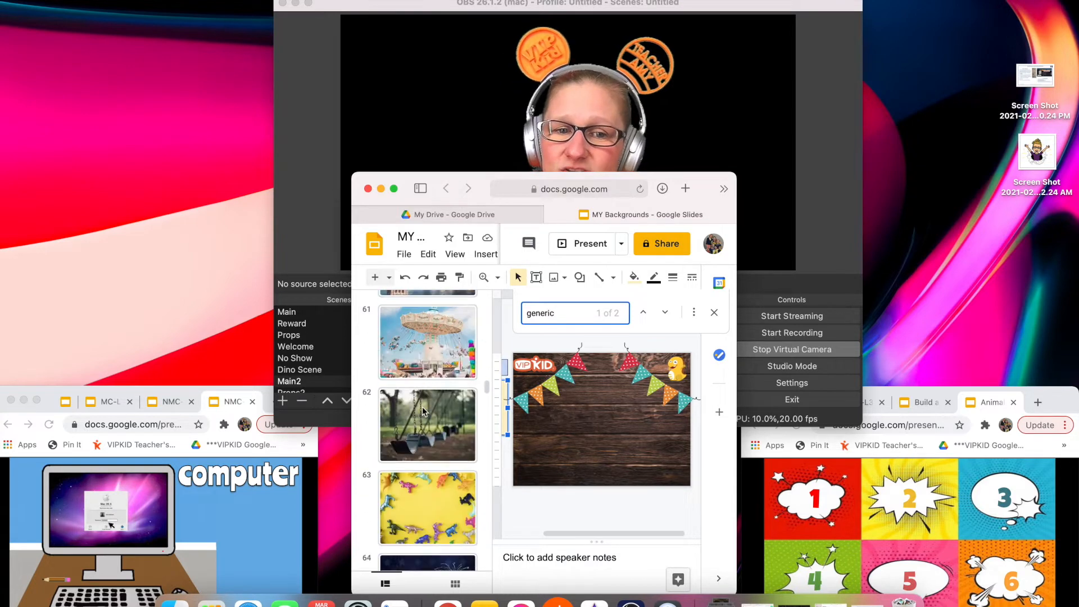
scroll(422, 411, "down", 2)
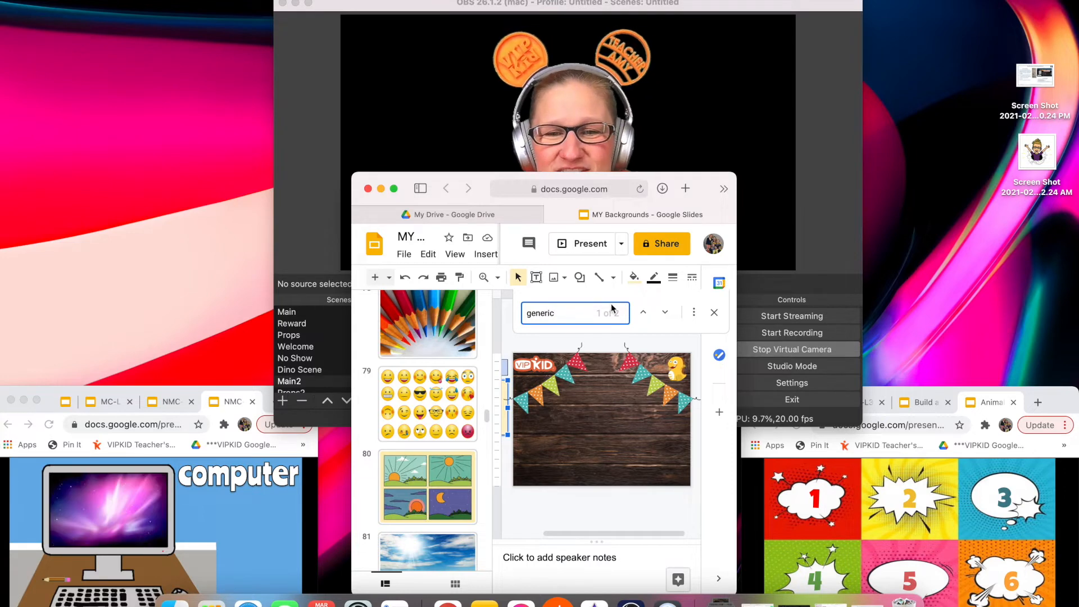
left_click_drag(710, 185, 703, 486)
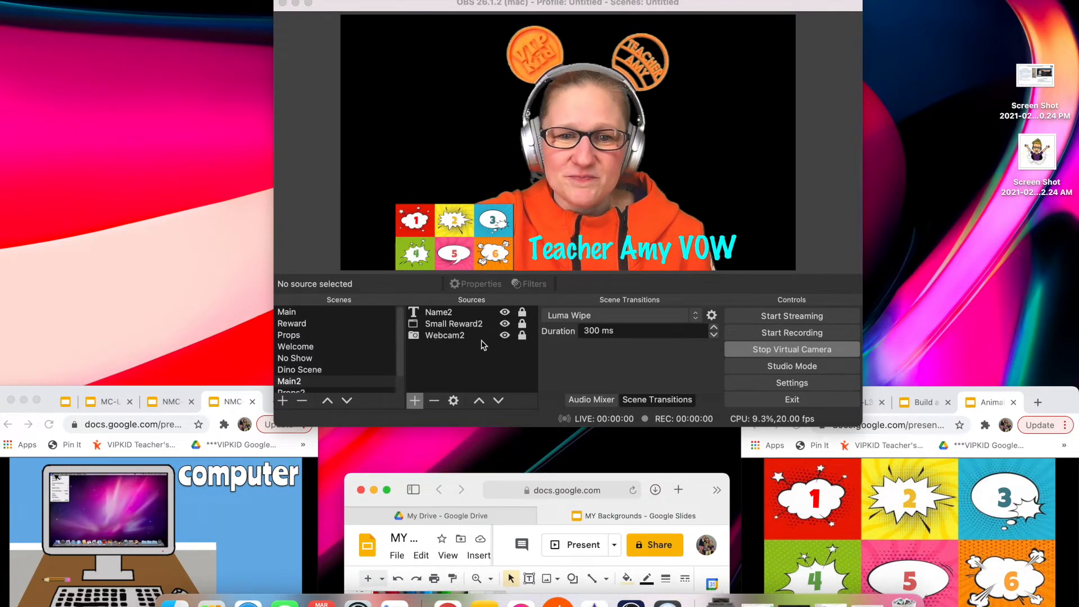
Add a new window capture source named Background2 that captures the Safari window "MY Backgrounds - Google Slides".
left_click(415, 401)
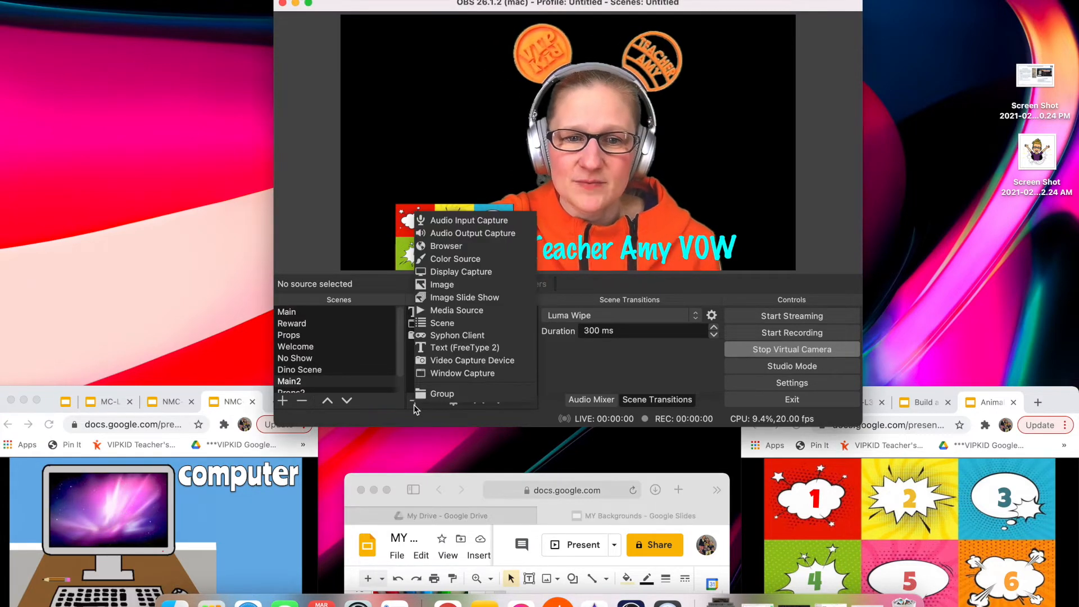
left_click(464, 373)
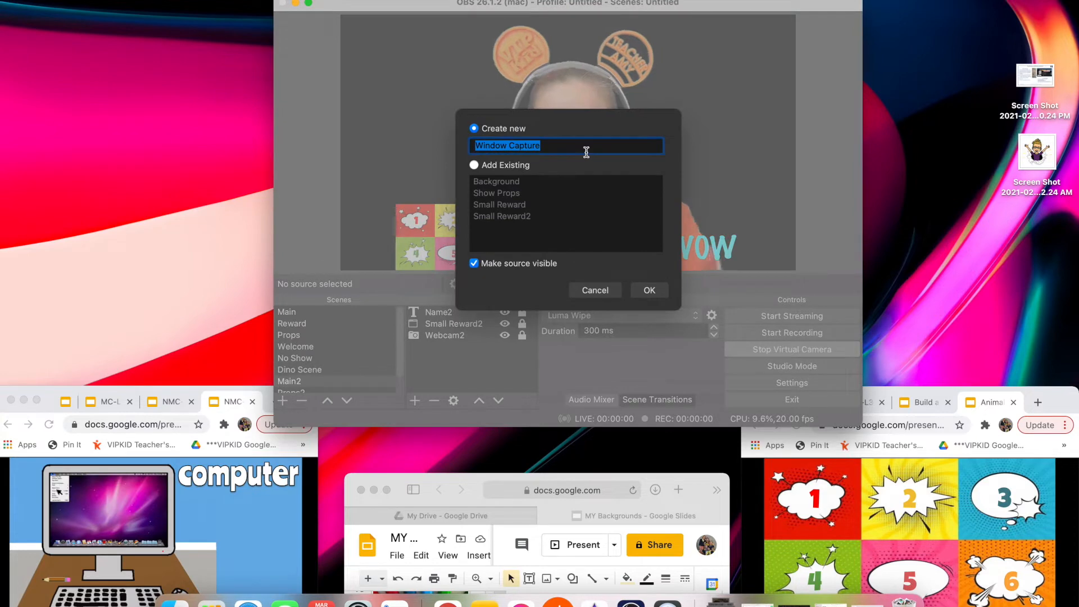
type("Background2")
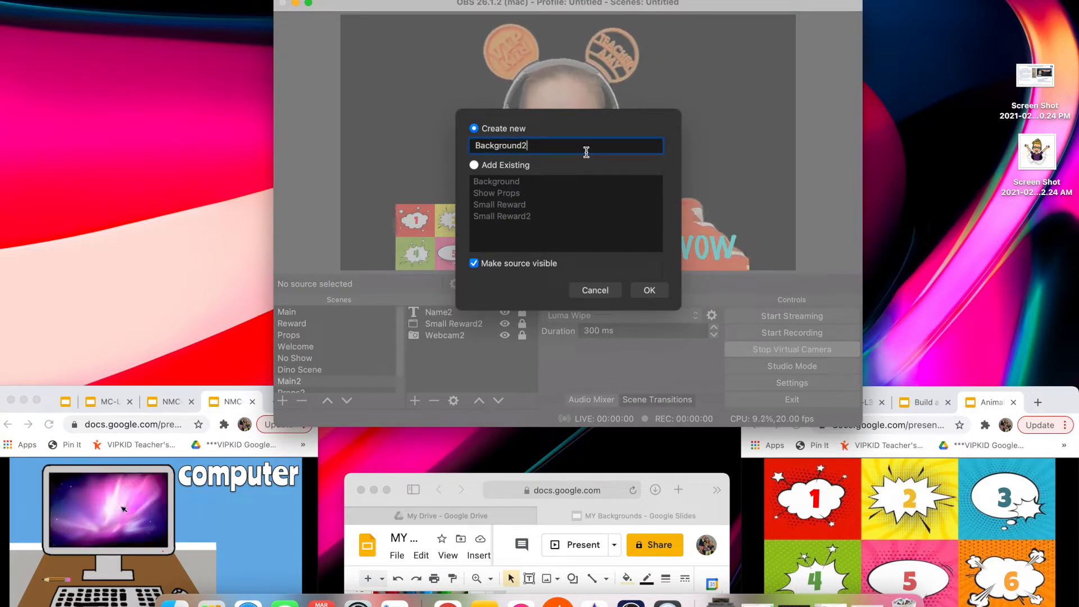
left_click(649, 290)
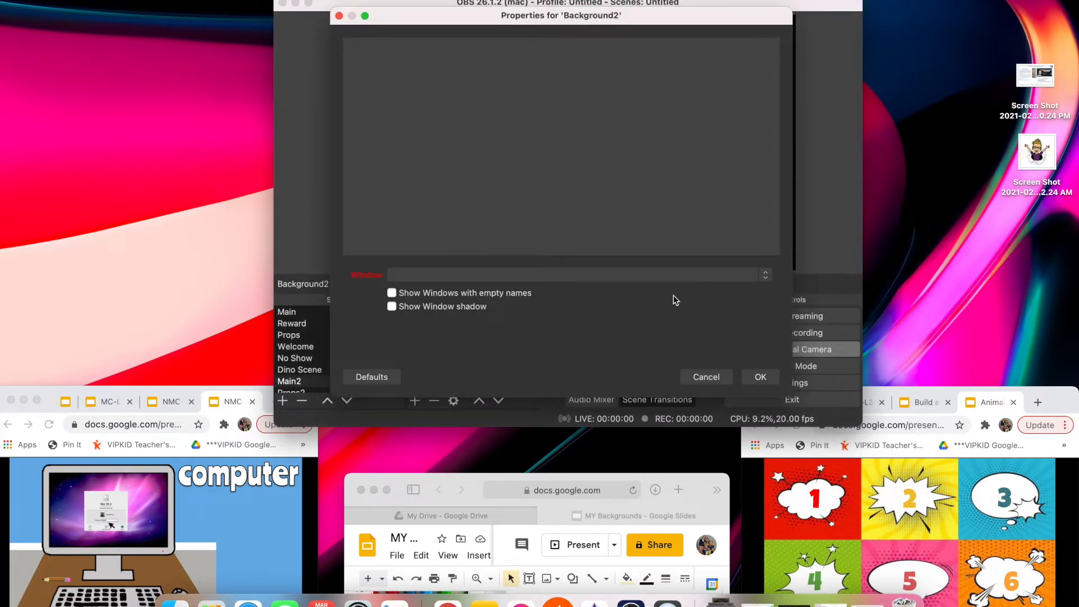
left_click(765, 276)
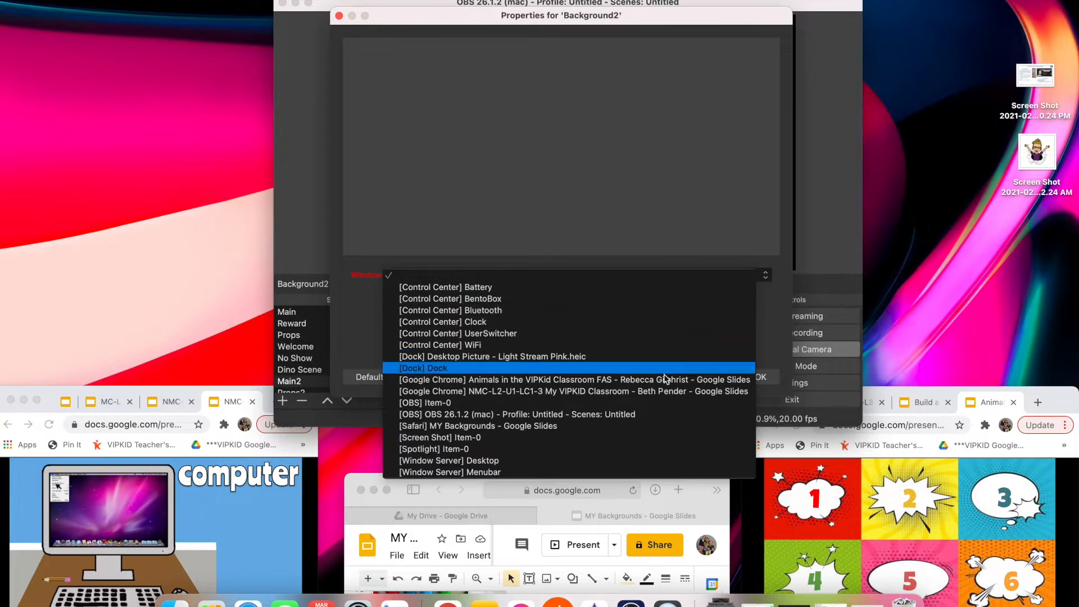
left_click(648, 426)
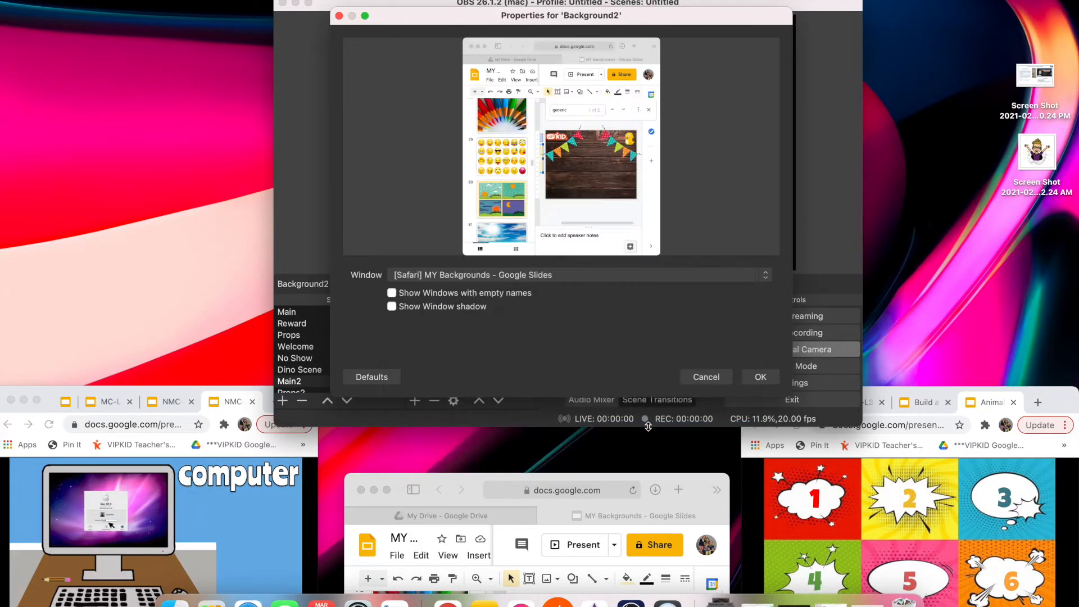
left_click(761, 377)
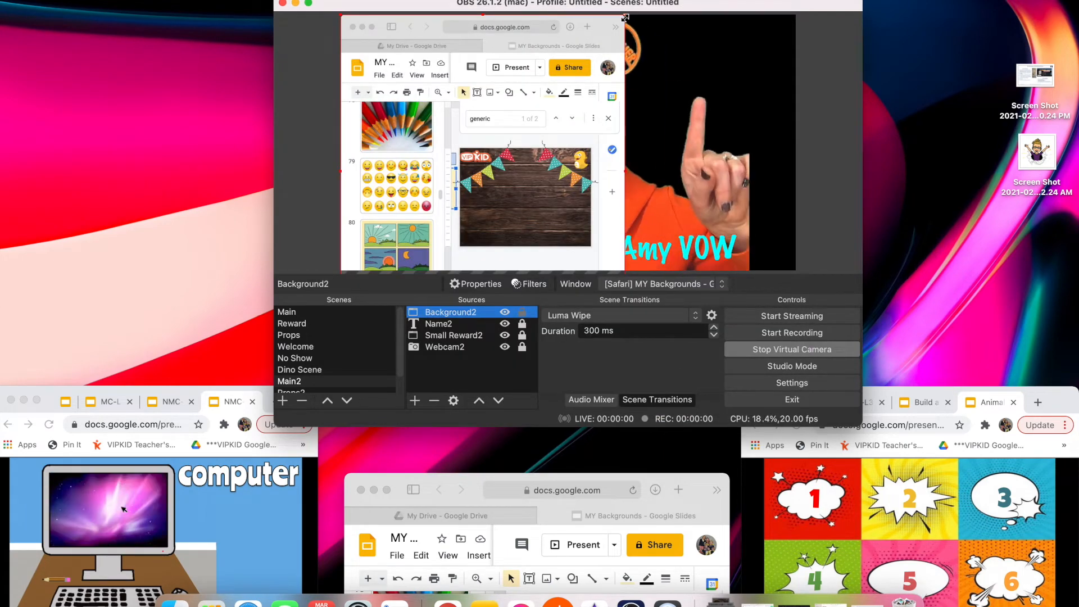
Crop the Background2 capture to just the wooden slide with the VIPKid logo and bunting.
left_click_drag(625, 18, 591, 145)
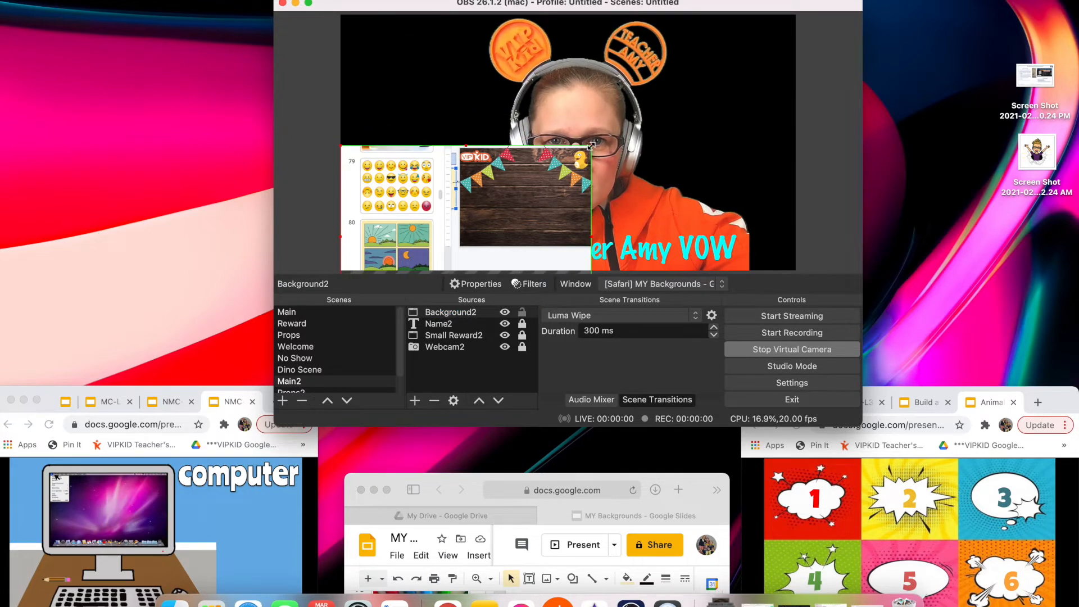
left_click_drag(506, 194, 606, 84)
left_click_drag(443, 216, 553, 142)
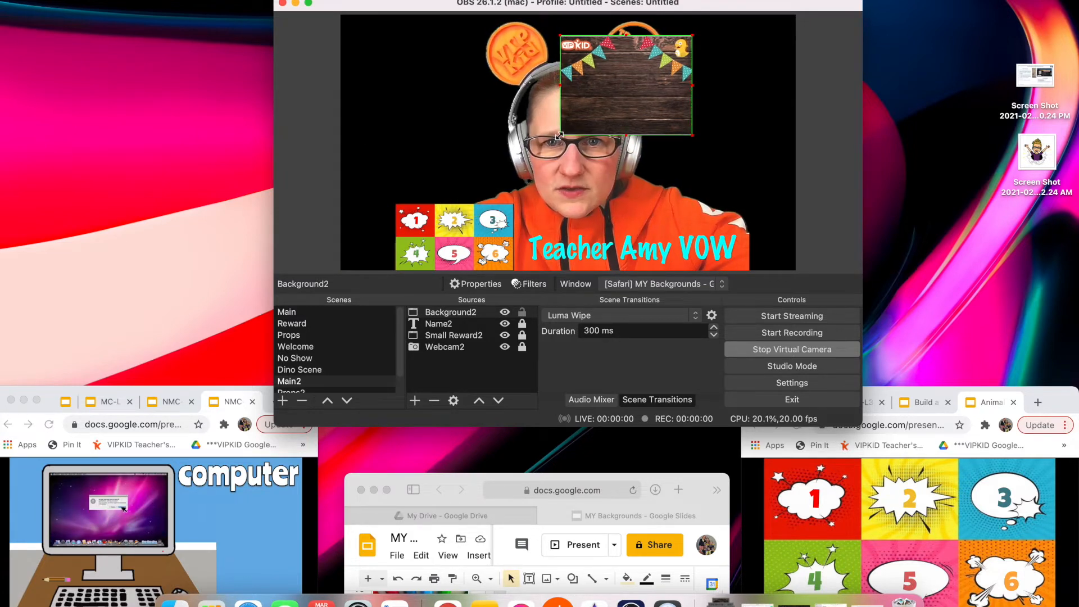
Enlarge Background2 to the canvas height, trim its upper edge slightly, and align it with the canvas.
left_click_drag(644, 118, 738, 230)
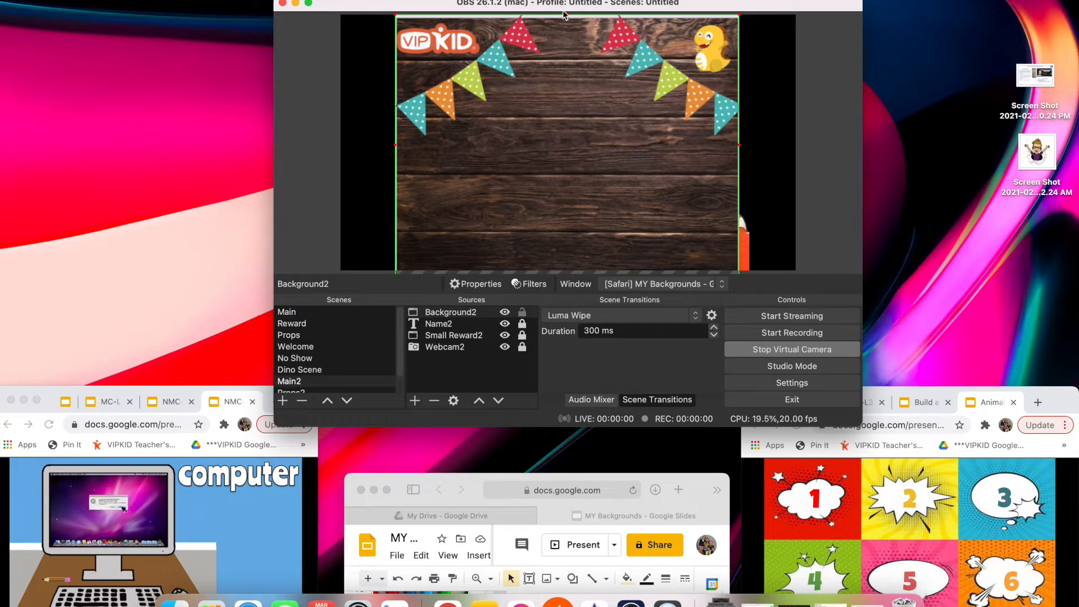
left_click_drag(569, 15, 569, 18)
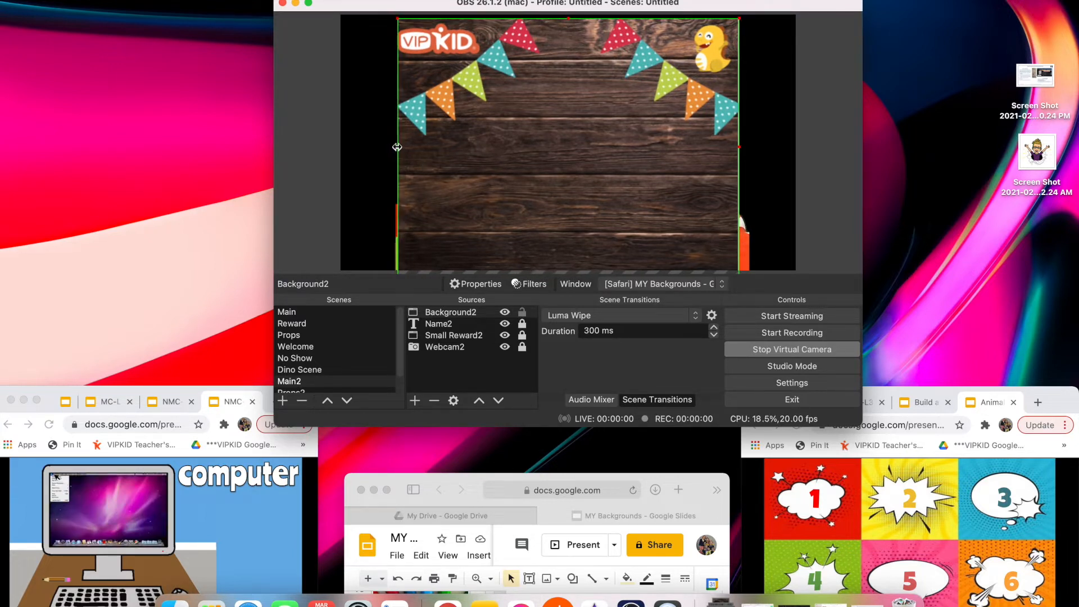
left_click_drag(597, 178, 600, 174)
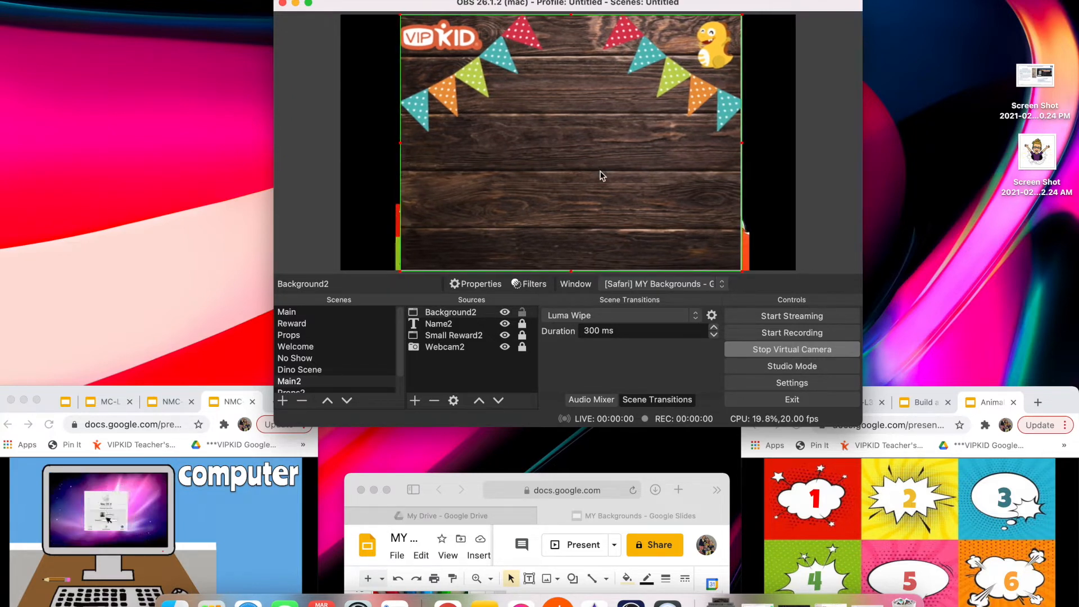
Move Background2 to the bottom of the Main2 source order, behind Webcam2, and lock it.
left_click(497, 313)
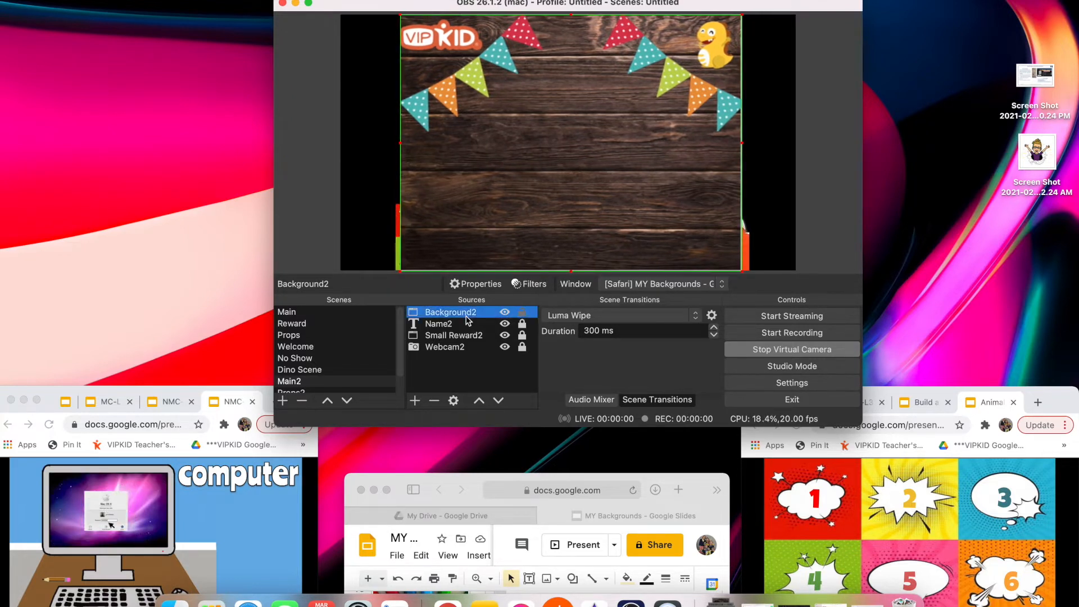
left_click(498, 402)
left_click(497, 402)
left_click(498, 402)
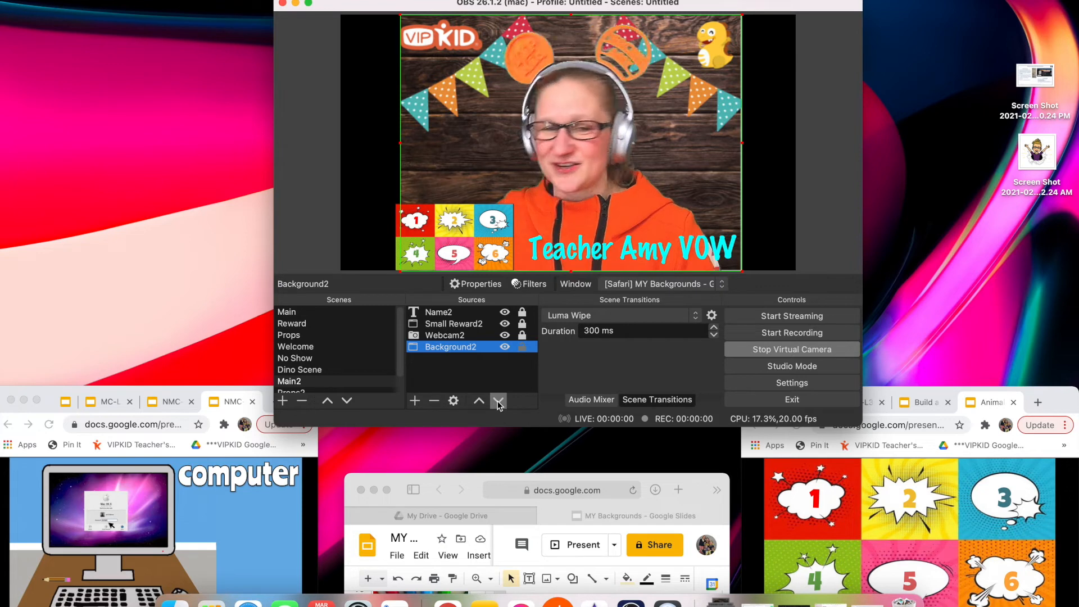
left_click(523, 347)
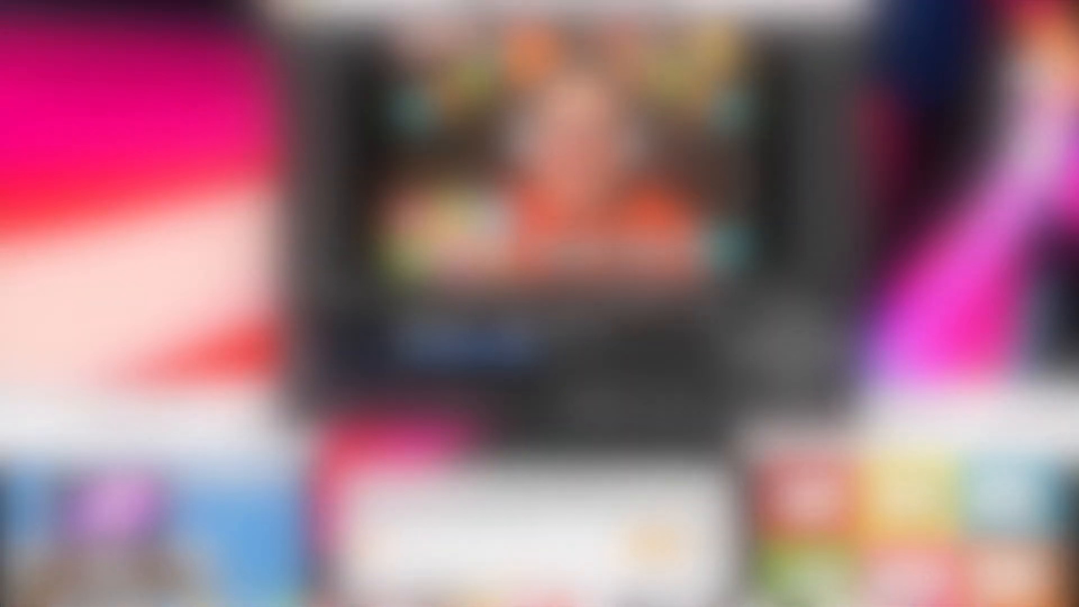
Copy Webcam2 from Main2 into the Rewards2 scene and shrink it into the lower-left area of the canvas.
left_click(303, 364)
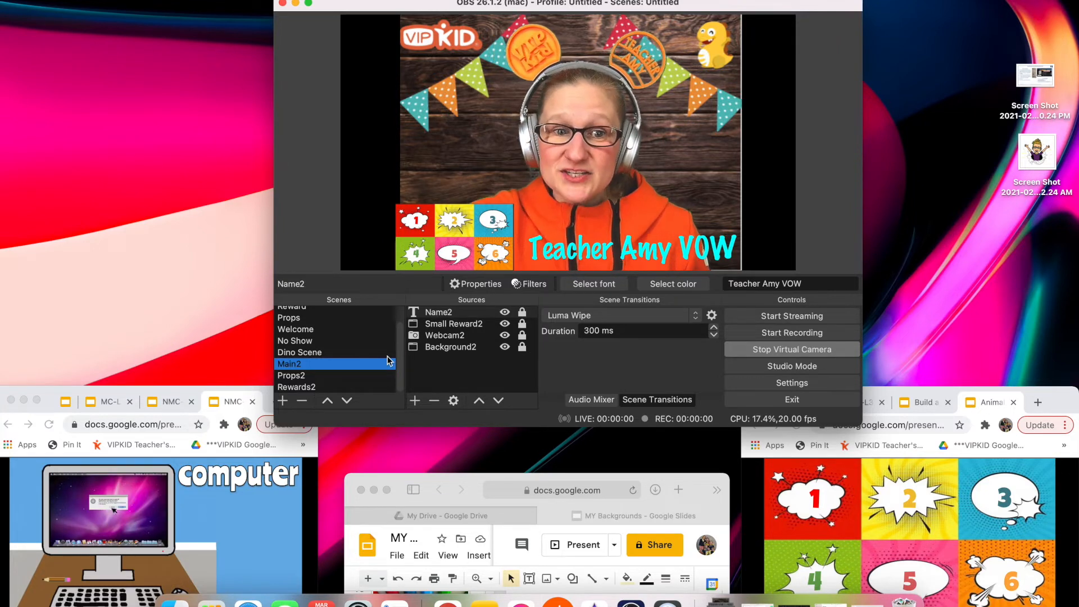
left_click(456, 336)
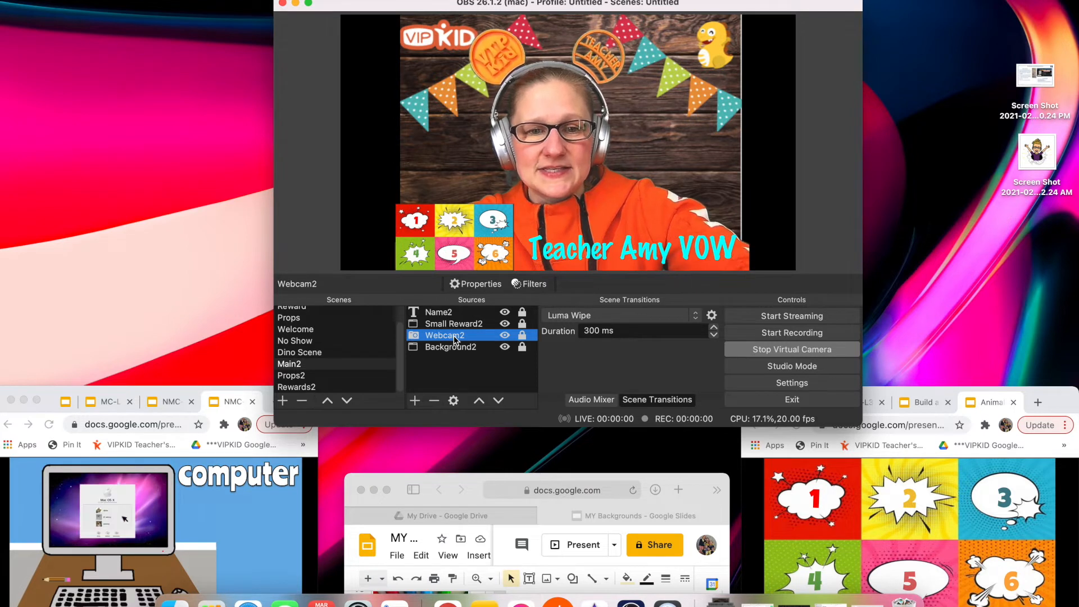
left_click(298, 387)
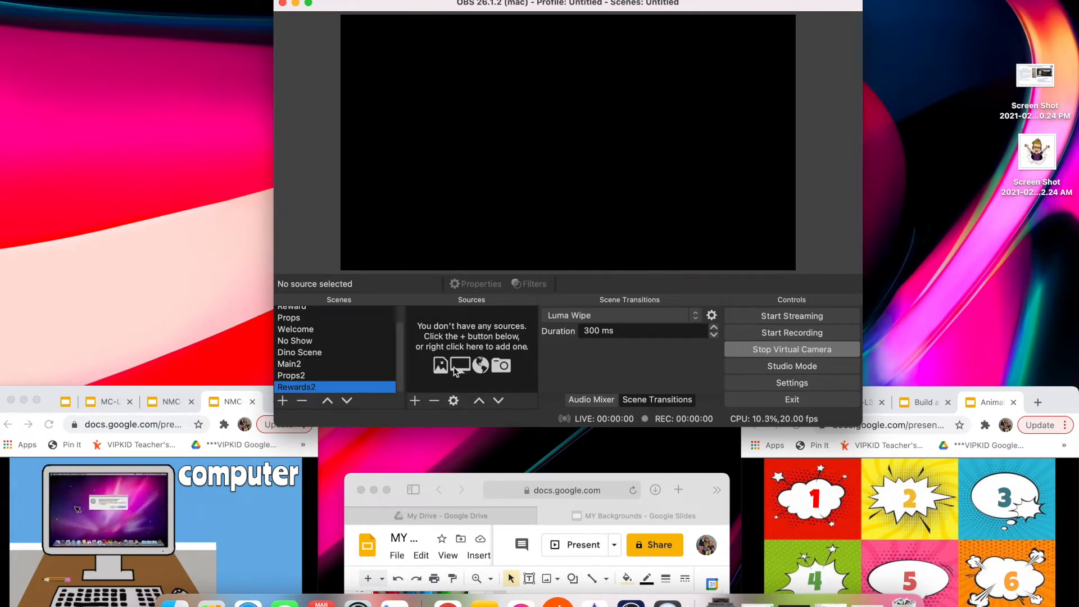
left_click(462, 345)
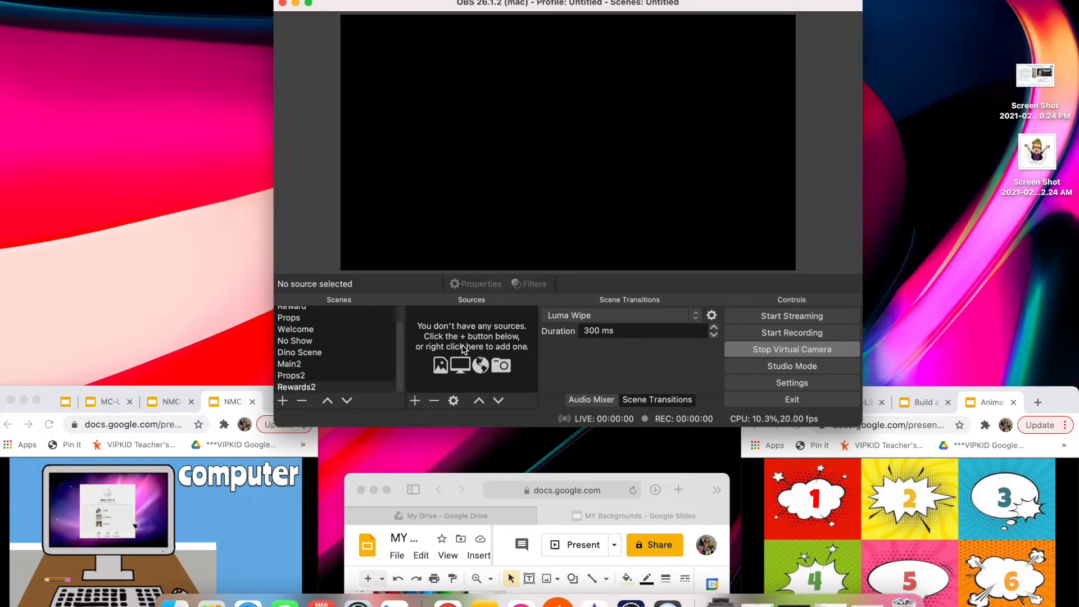
key("super+v")
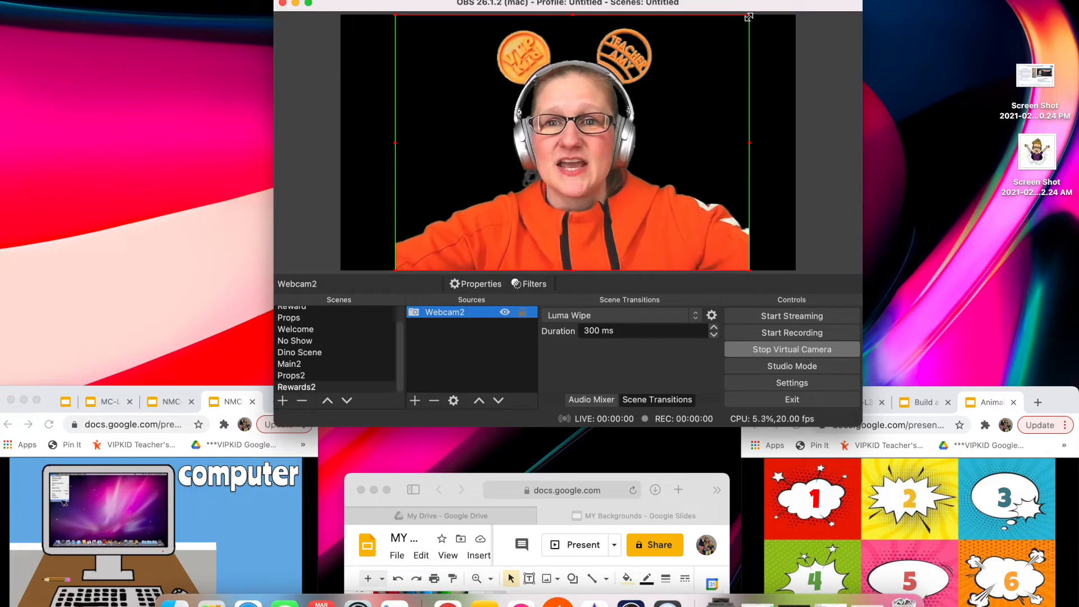
left_click_drag(749, 17, 519, 218)
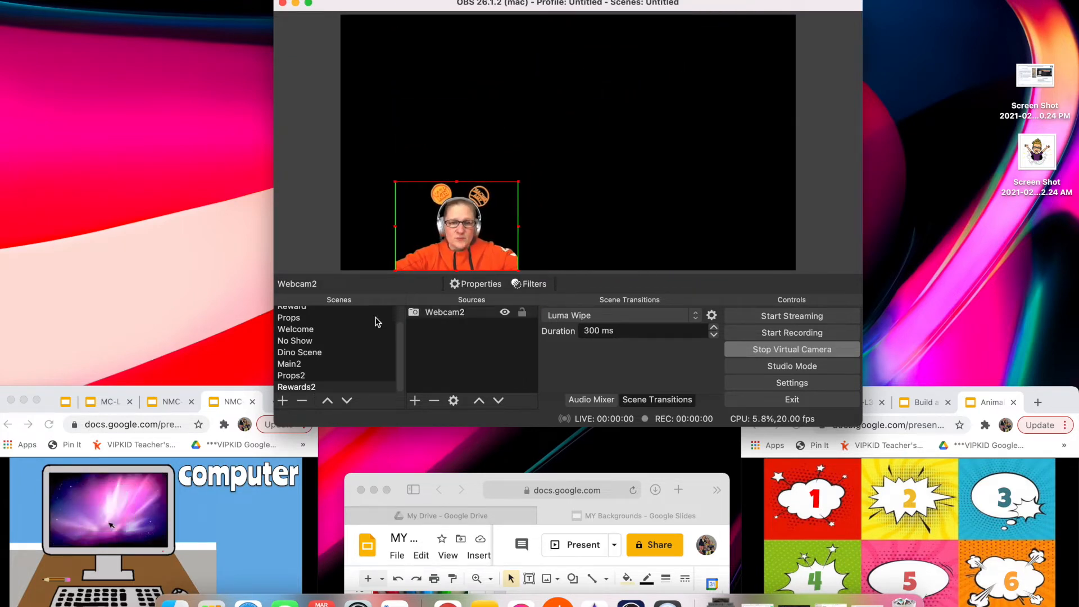
Copy the Small Reward2 capture from Main2 into the Rewards2 scene.
left_click(290, 364)
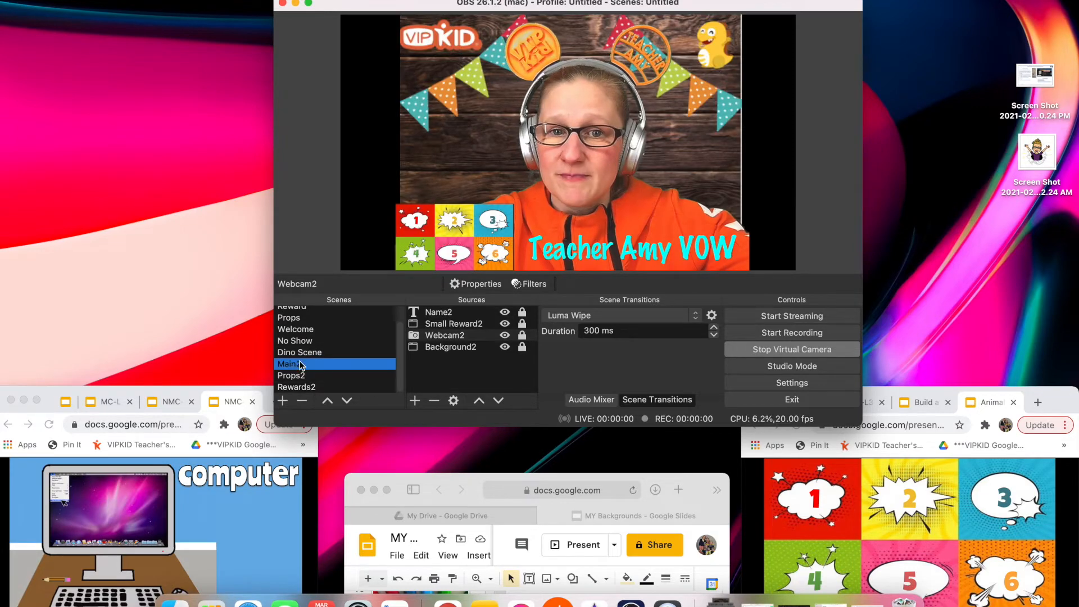
left_click(461, 326)
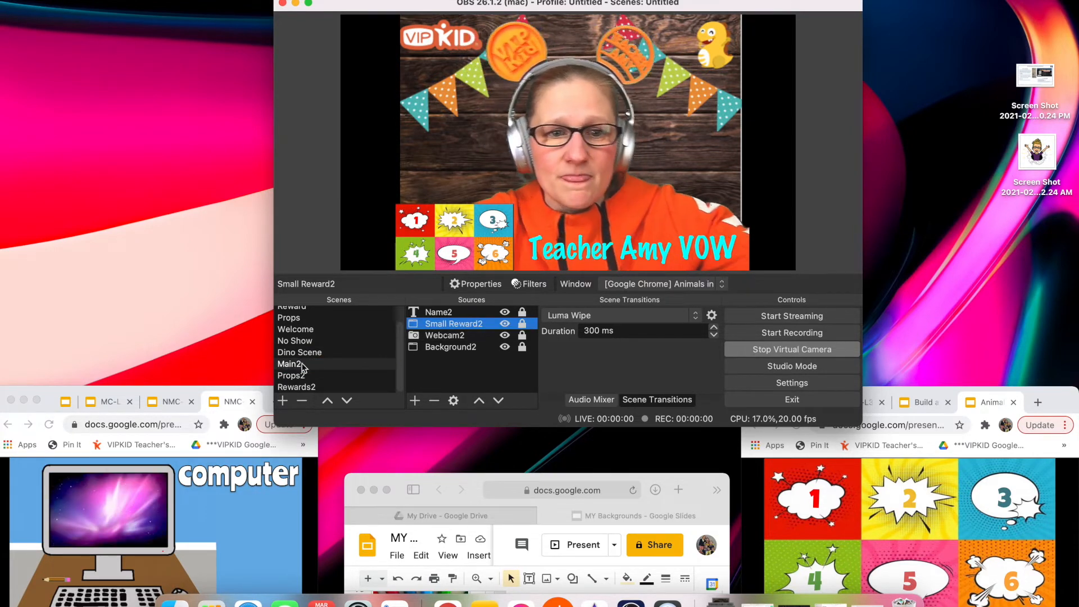
left_click(297, 387)
left_click(447, 325)
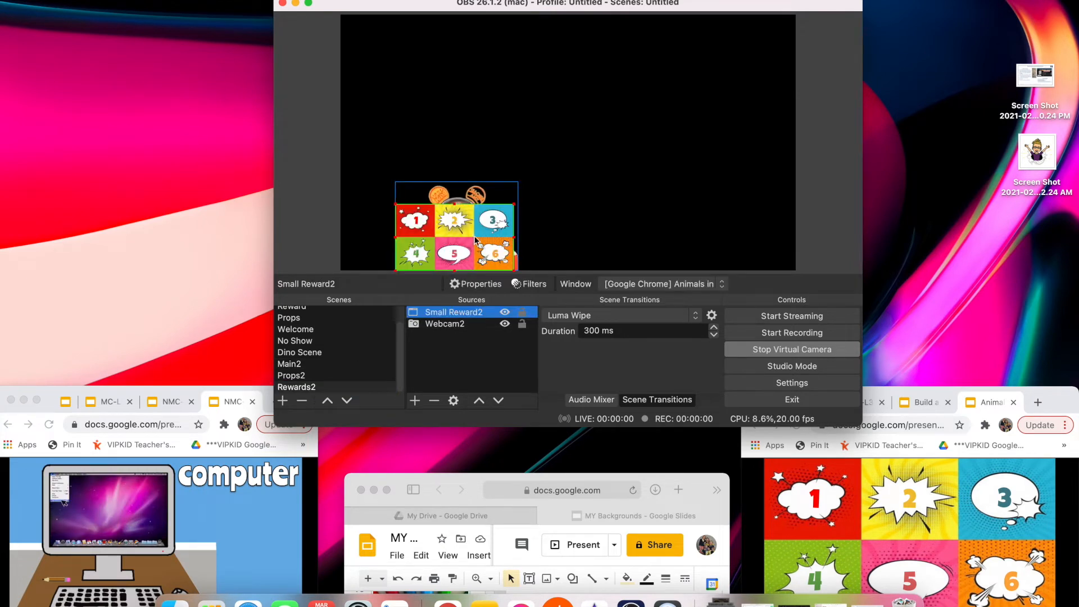
Move Small Reward2 to the canvas's upper edge, enlarge it to about three quarters of the canvas height, and order it behind Webcam2.
left_click_drag(468, 241, 470, 32)
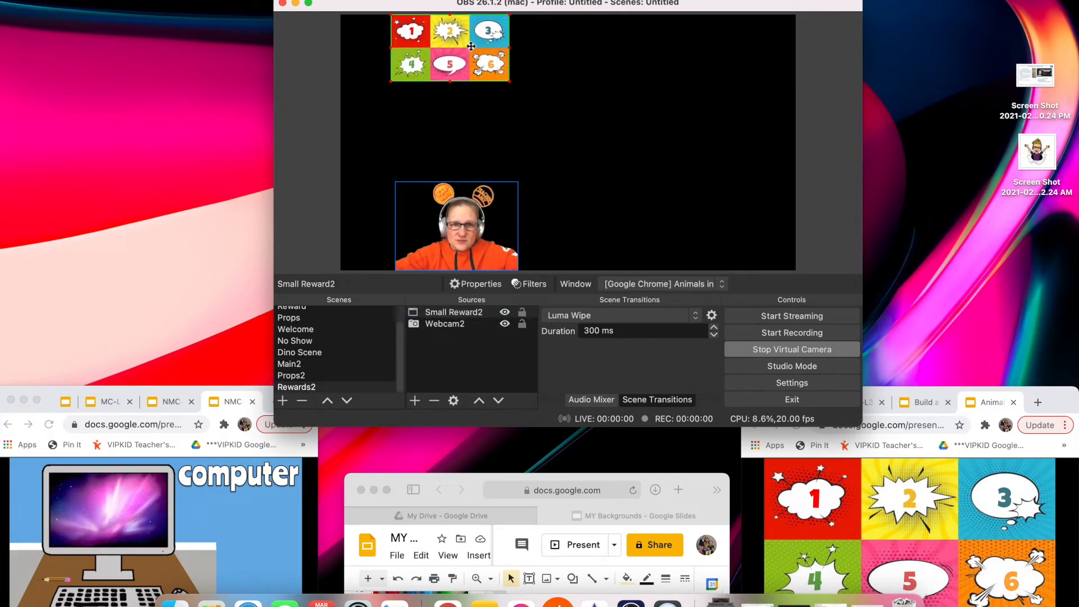
left_click_drag(508, 82, 705, 212)
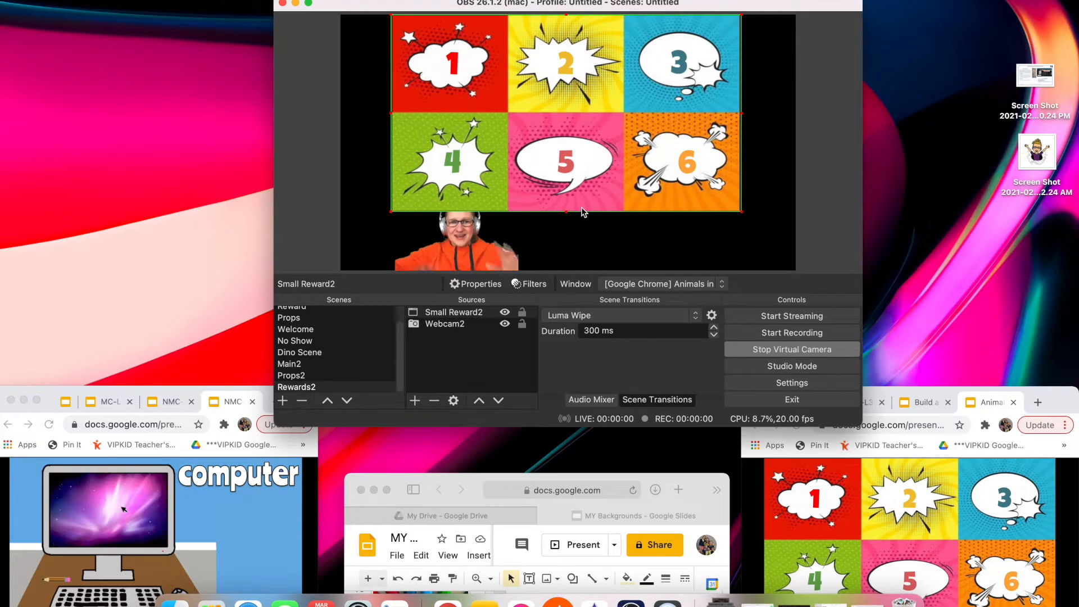
left_click(441, 312)
left_click(498, 401)
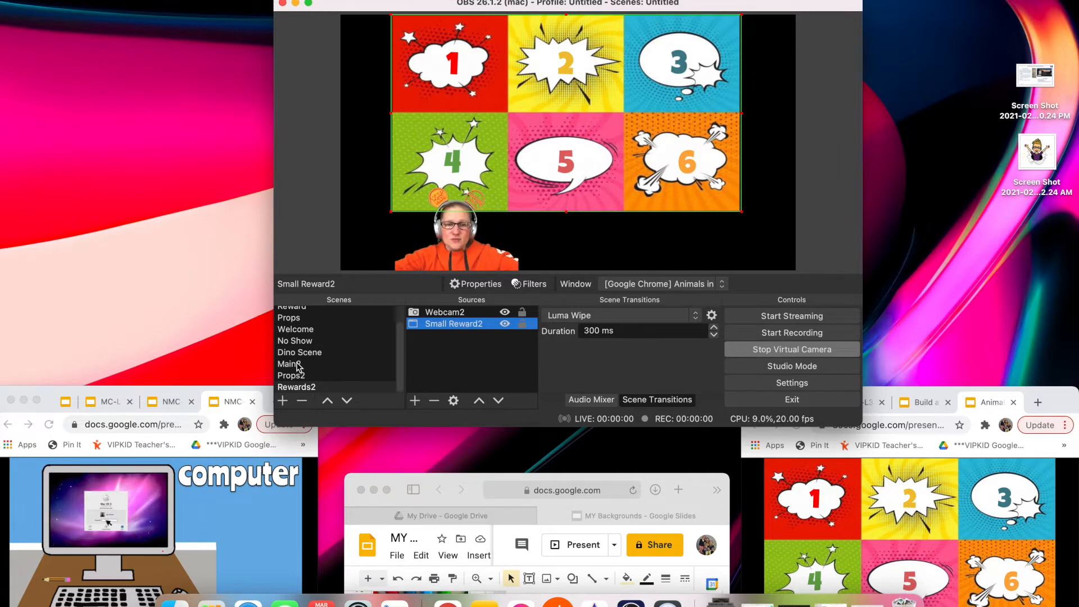
Copy the Name2 text source from Main2 into the Rewards2 scene.
left_click(298, 364)
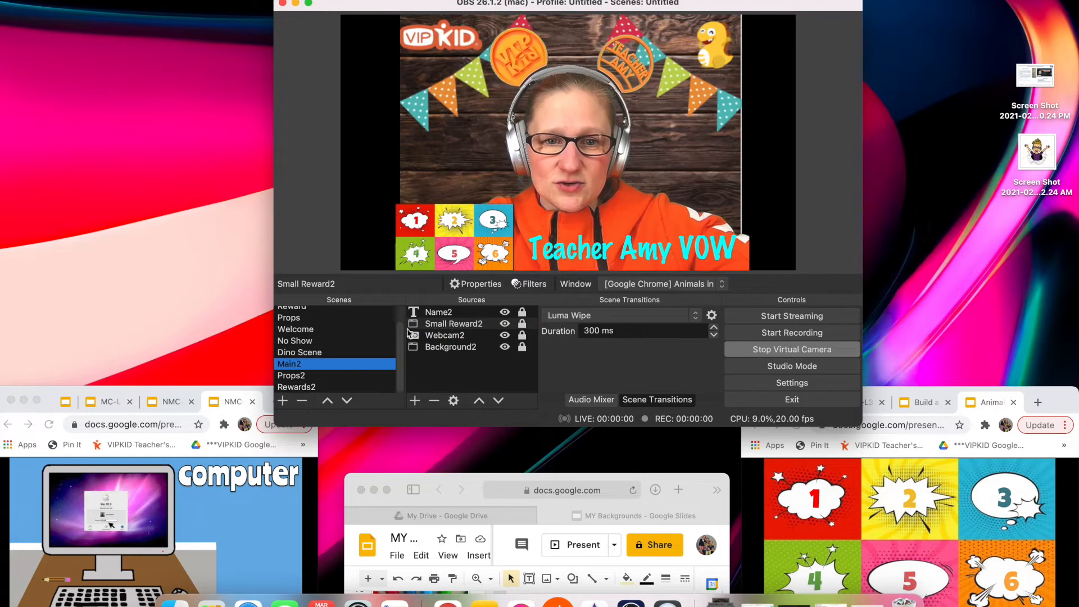
left_click(450, 313)
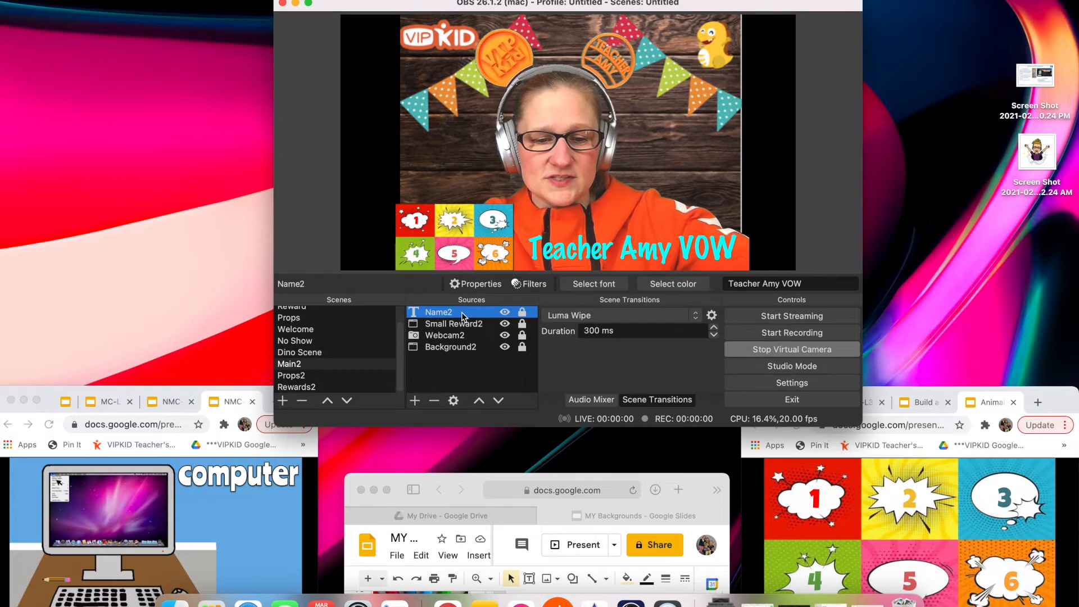
left_click(303, 386)
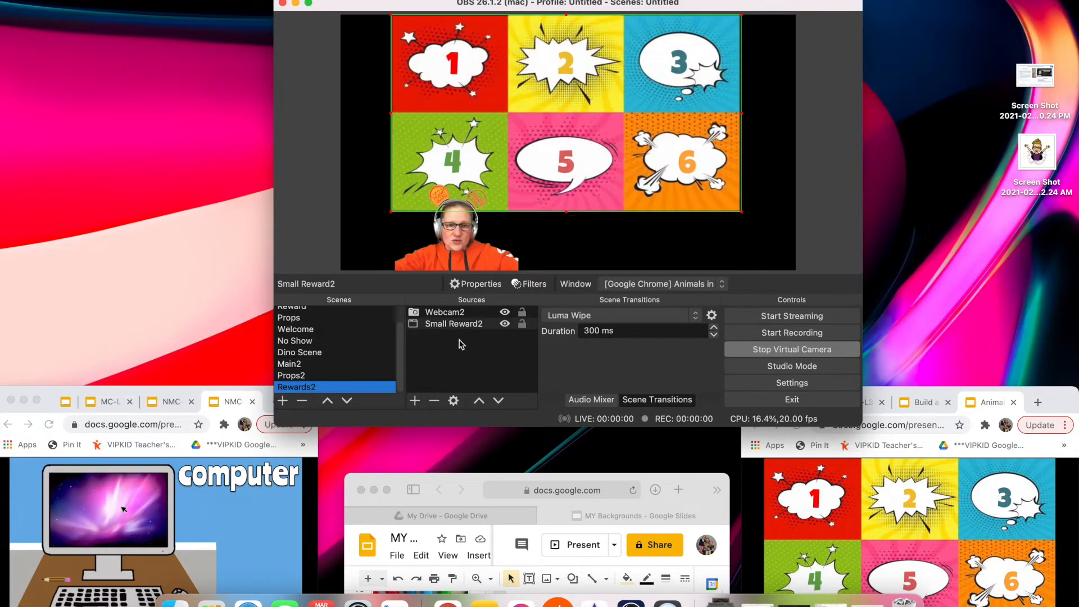
left_click(484, 338)
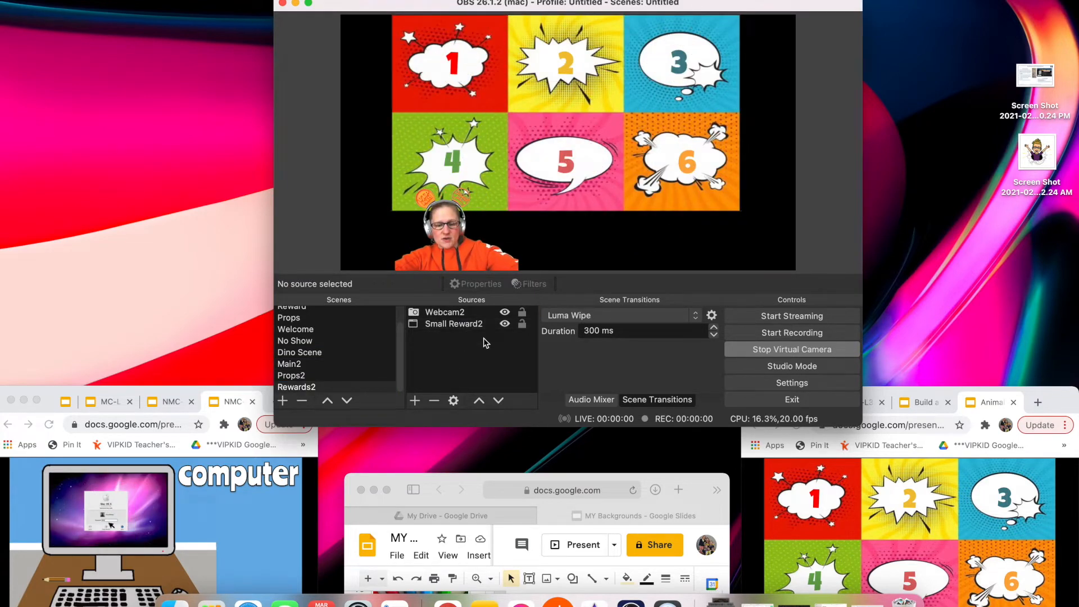
key("super+v")
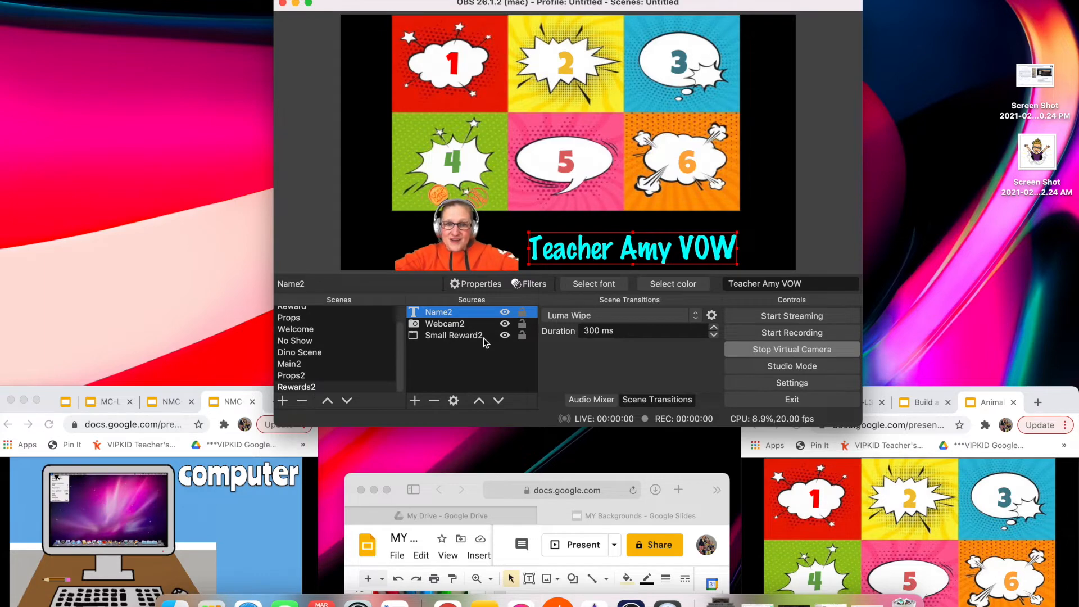
scroll(296, 333, "up", 1)
scroll(297, 354, "down", 1)
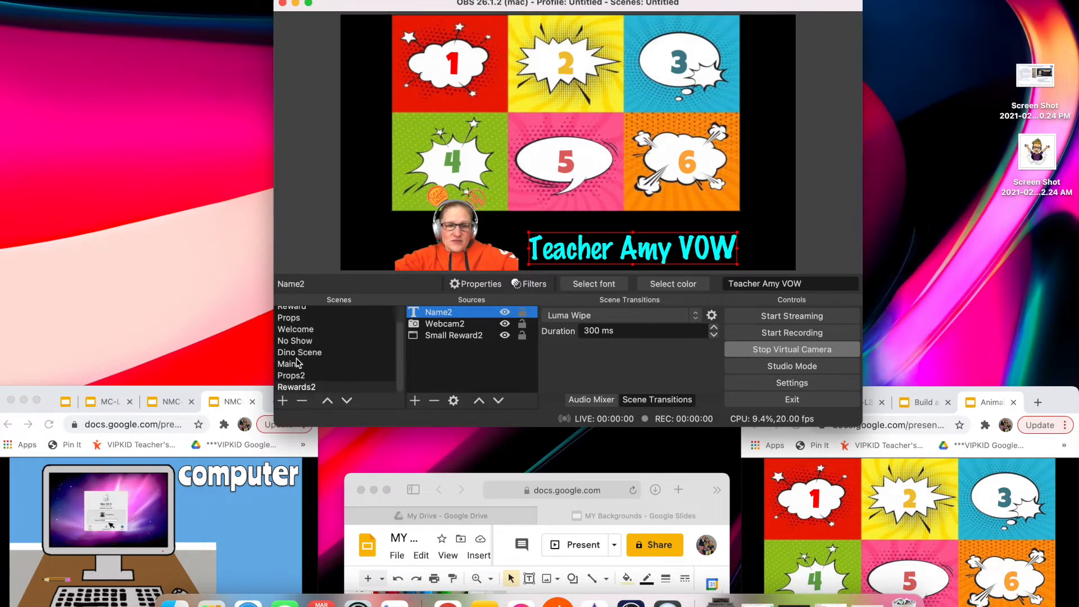
Lock Name2, Webcam2 and Small Reward2 in the Rewards2 scene, and switch to Main2 to compare the two scenes.
left_click(297, 365)
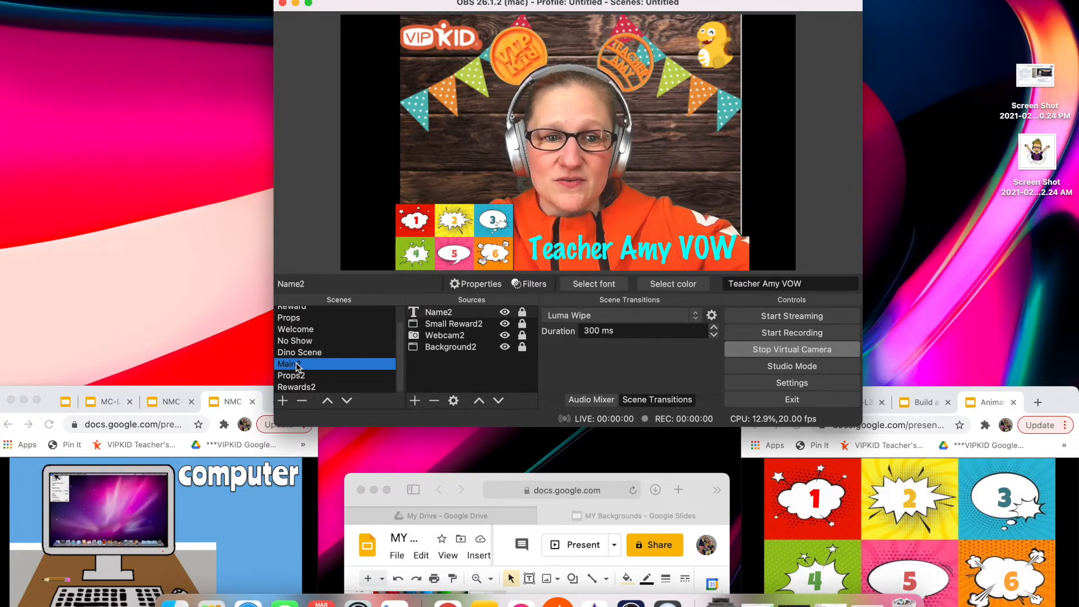
left_click(303, 387)
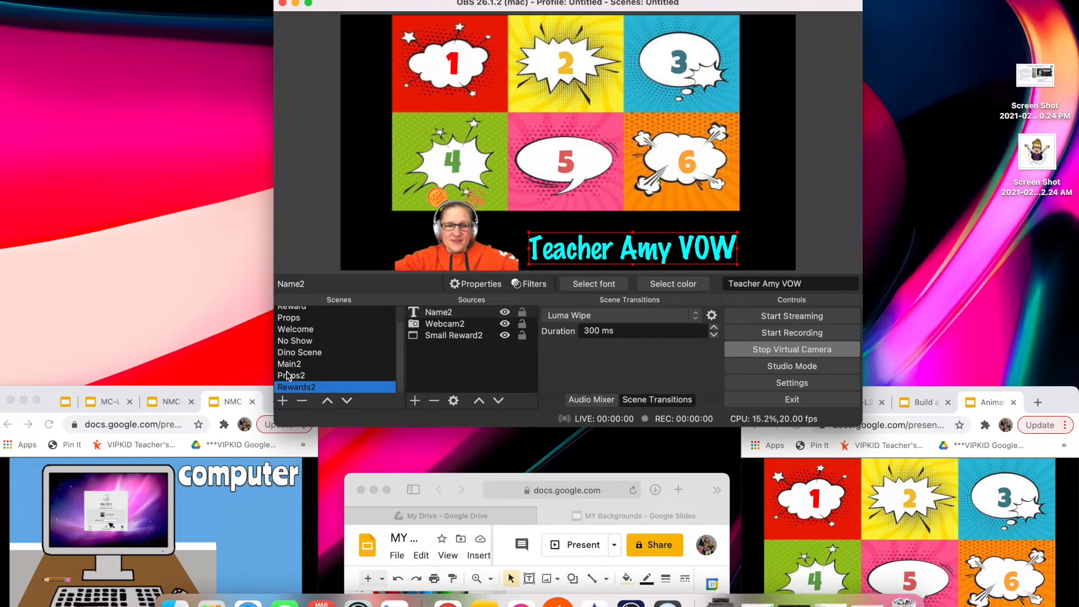
left_click(525, 316)
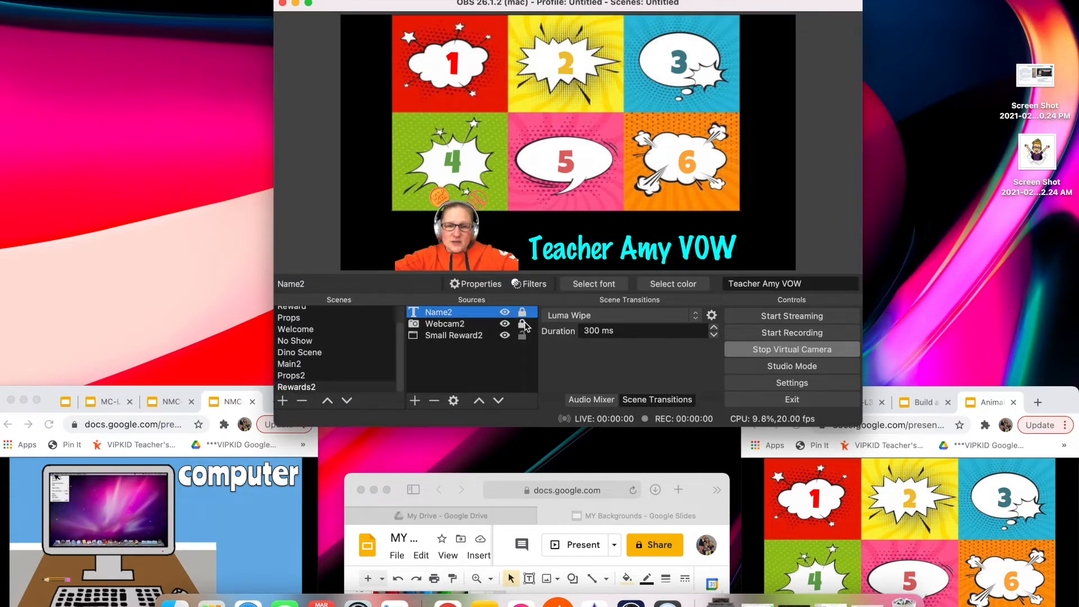
left_click(291, 365)
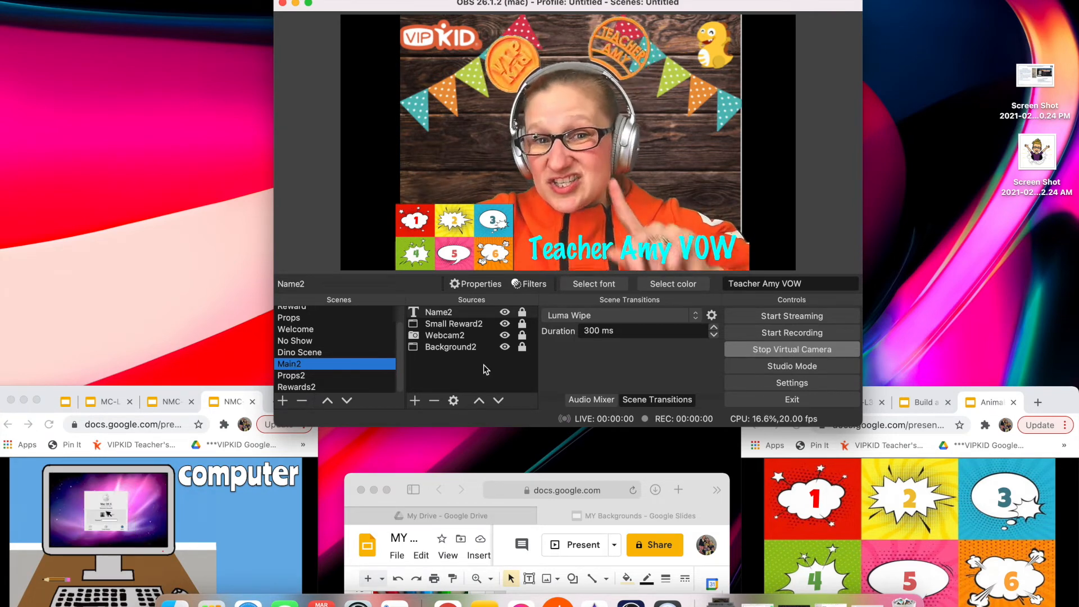
Copy the small Webcam2 source from Rewards2 into the empty Props2 scene.
left_click(311, 387)
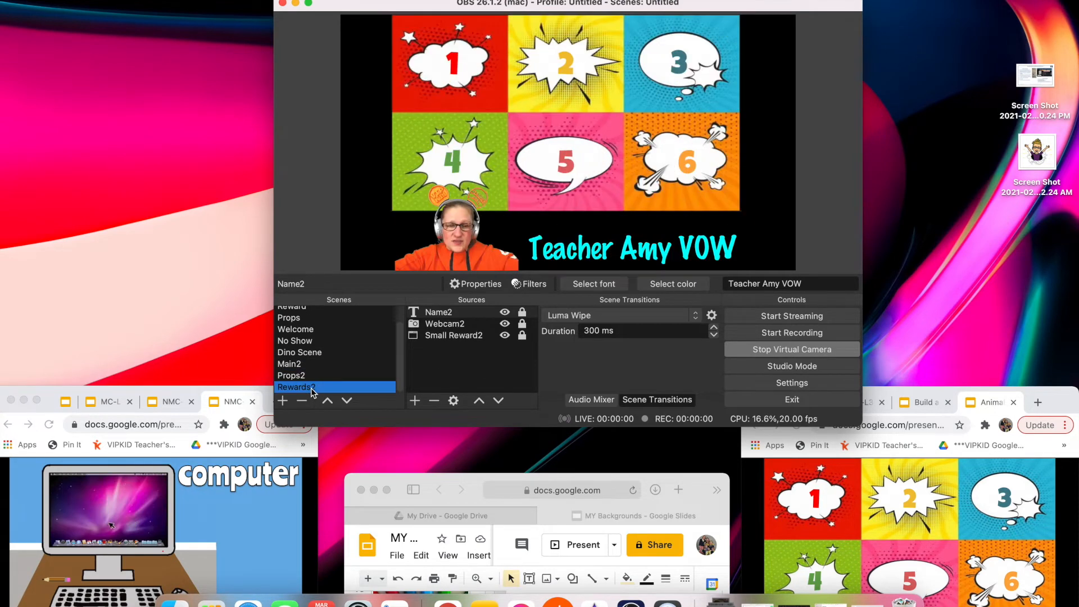
left_click(464, 327)
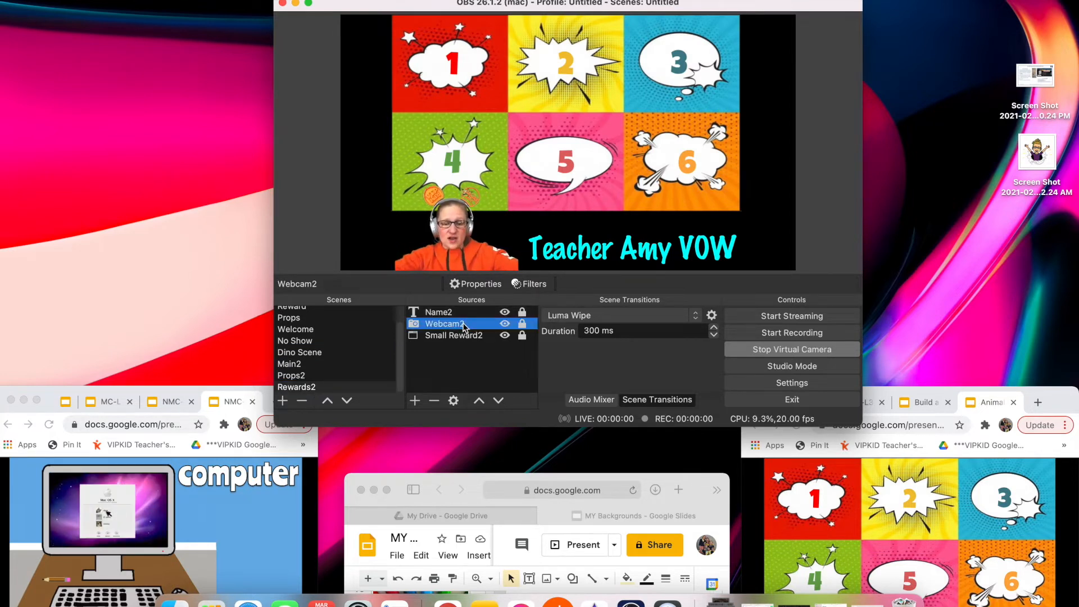
left_click(295, 376)
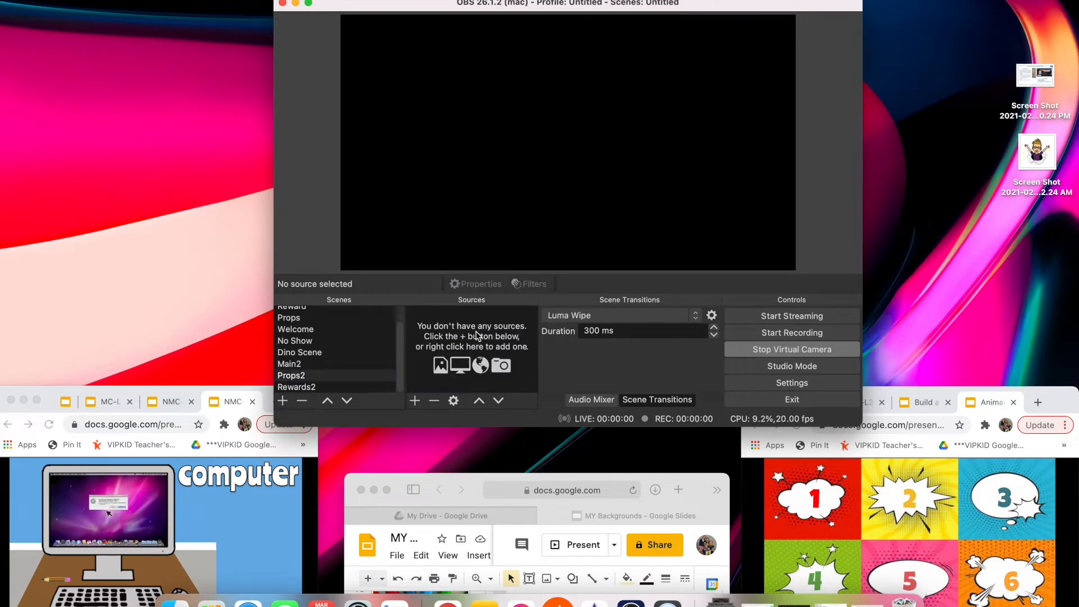
key("super+v")
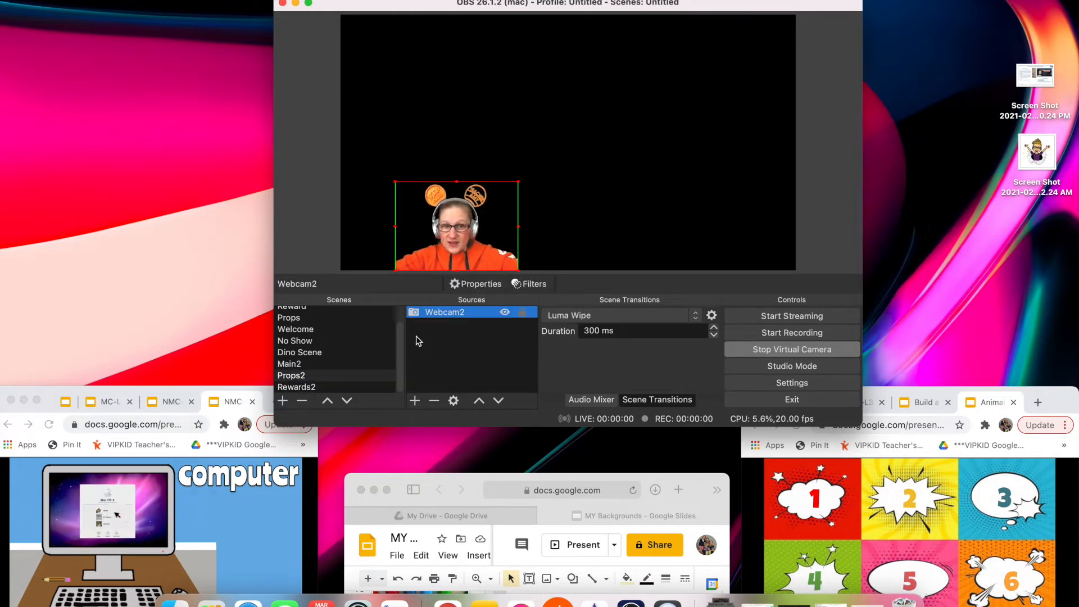
Copy the Name2 text source from Rewards2 into the Props2 scene.
left_click(296, 386)
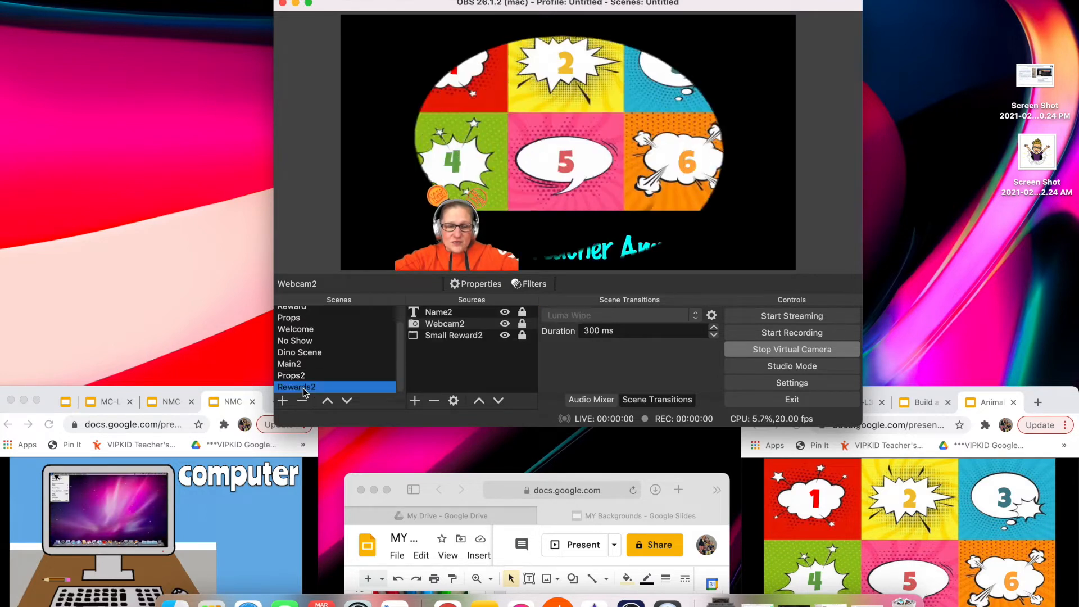
left_click(466, 312)
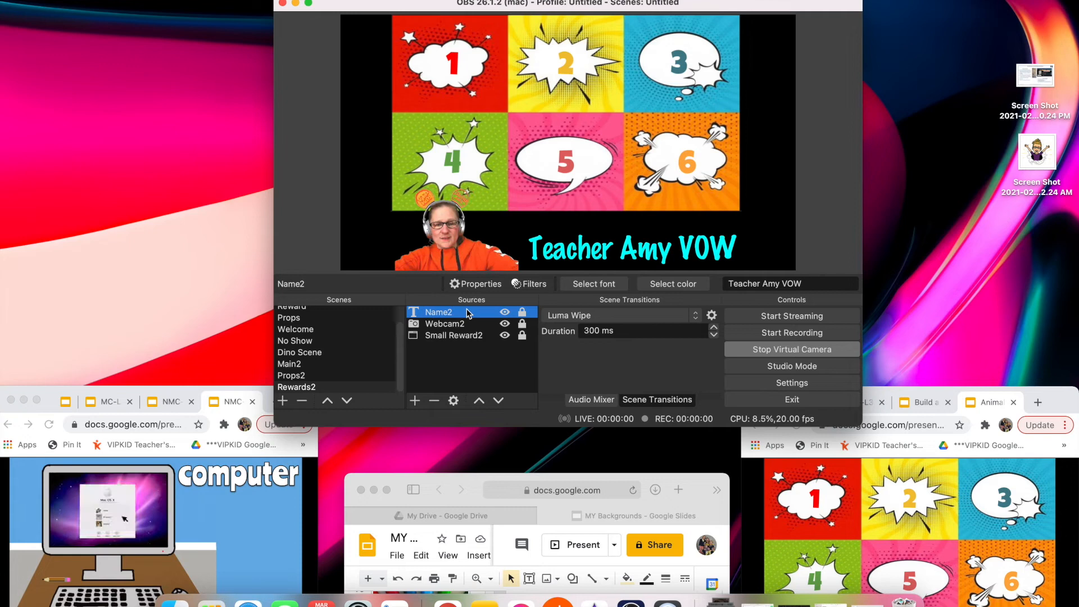
left_click(299, 377)
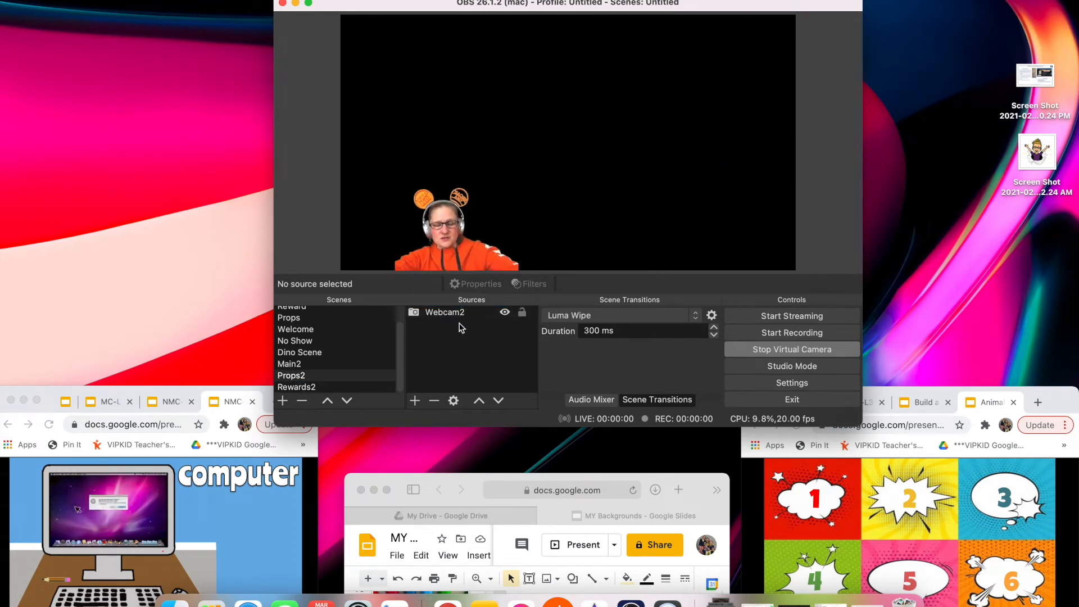
key("super+v")
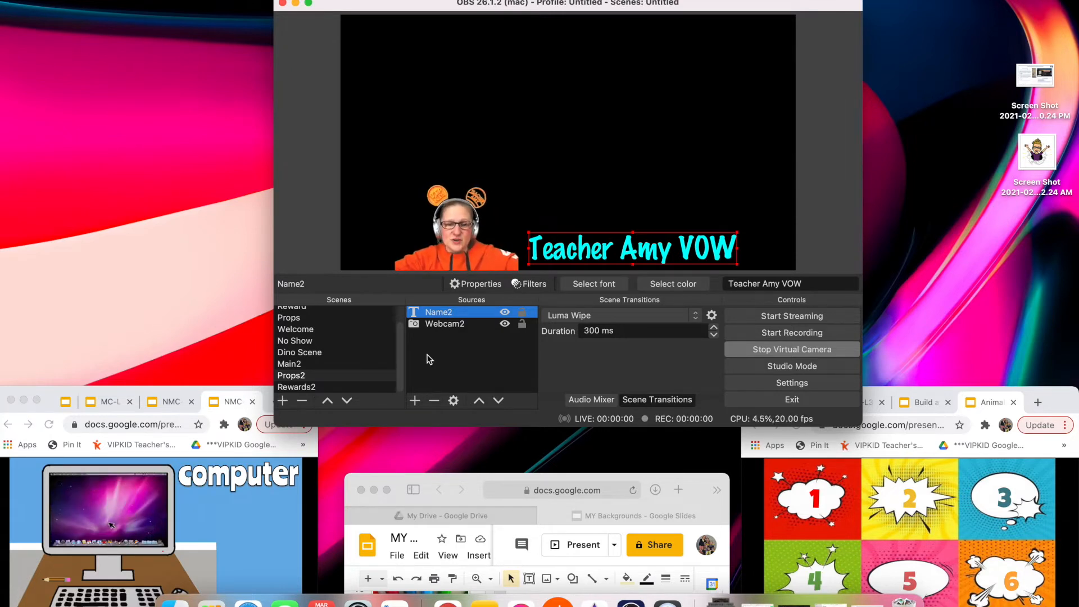
Add a window capture source named Big Prop to the Props2 scene, capturing the Chrome window with the NMC-L2-U1-LC1-3 slides.
left_click(414, 401)
left_click(469, 369)
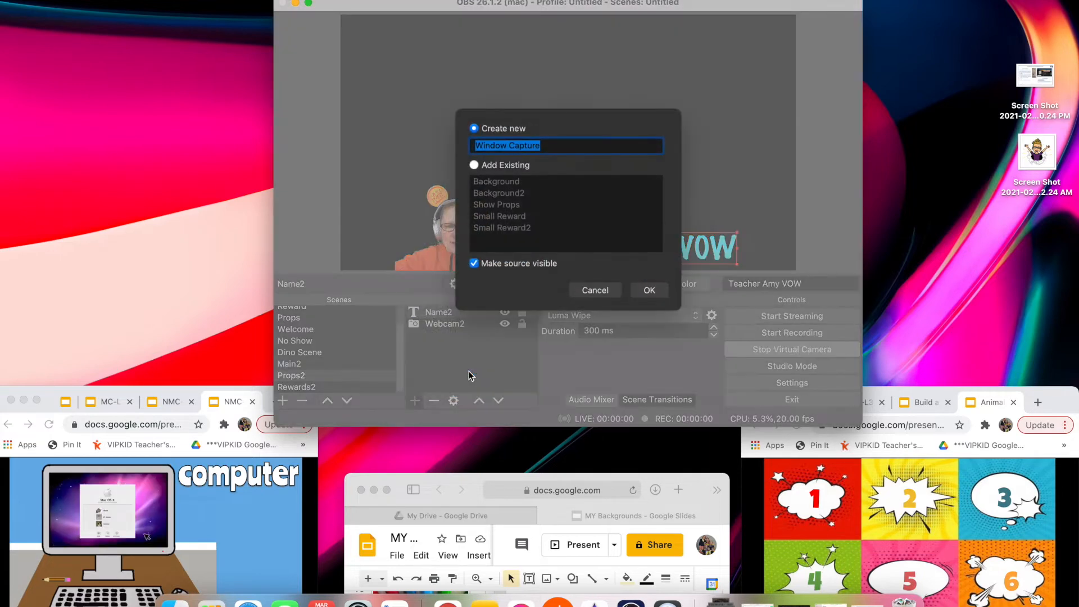
type("Props2")
type("Big Prop")
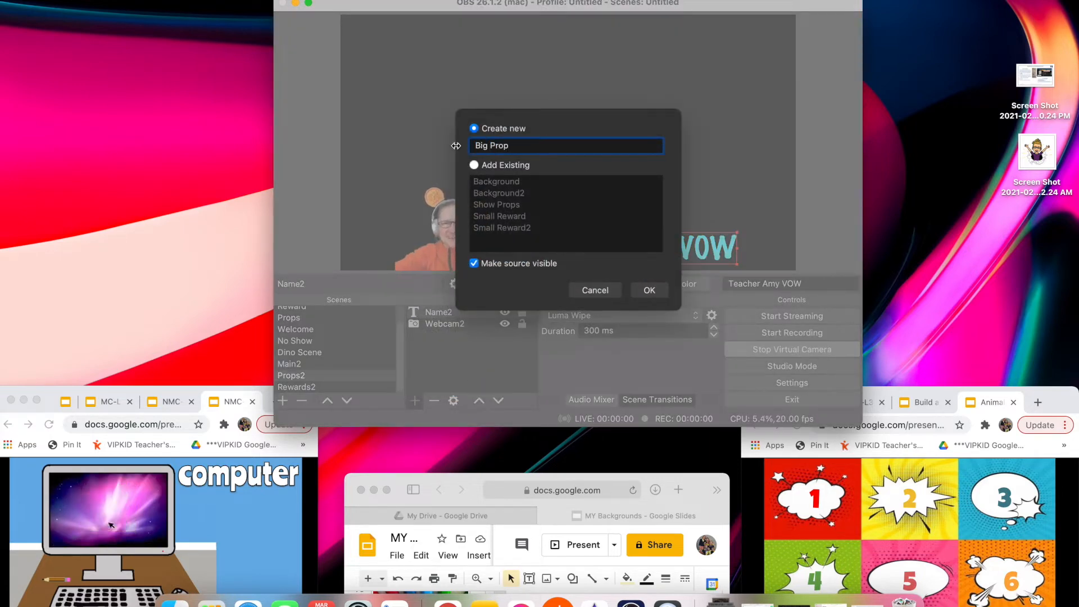
left_click(654, 289)
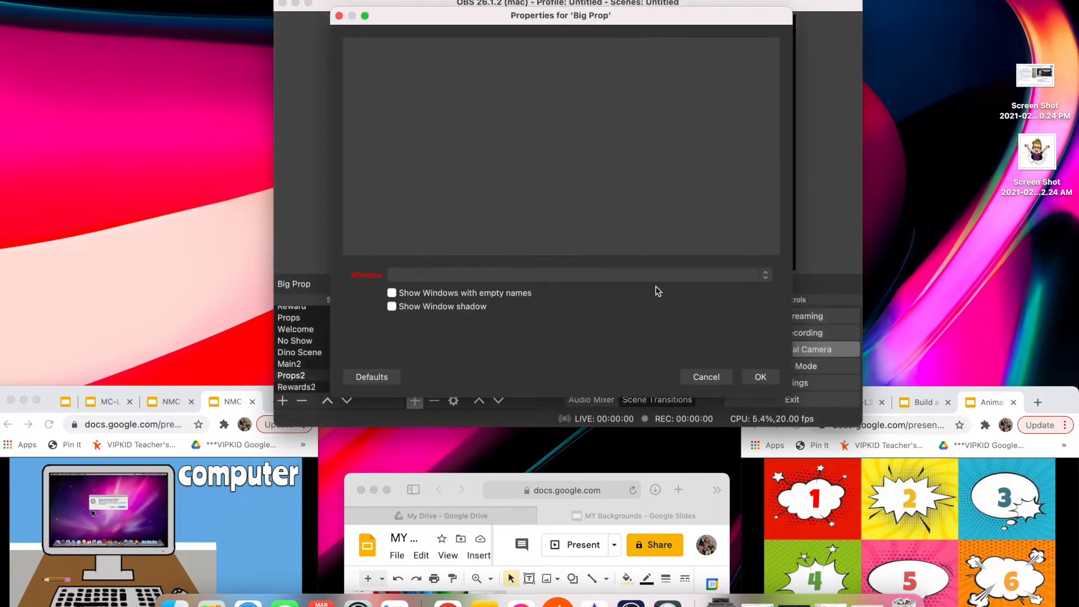
left_click(767, 275)
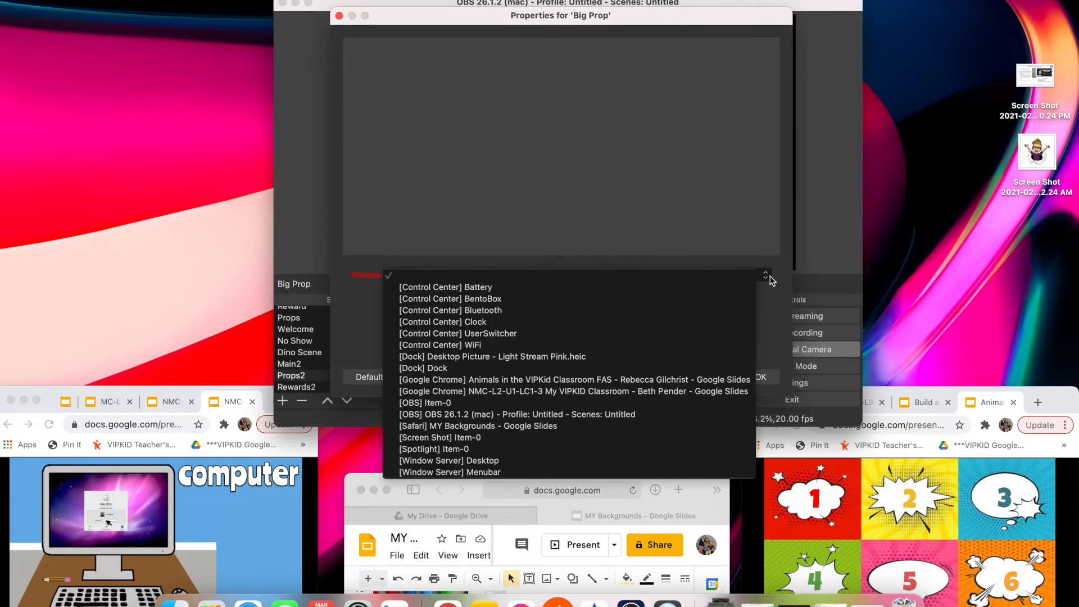
left_click(658, 391)
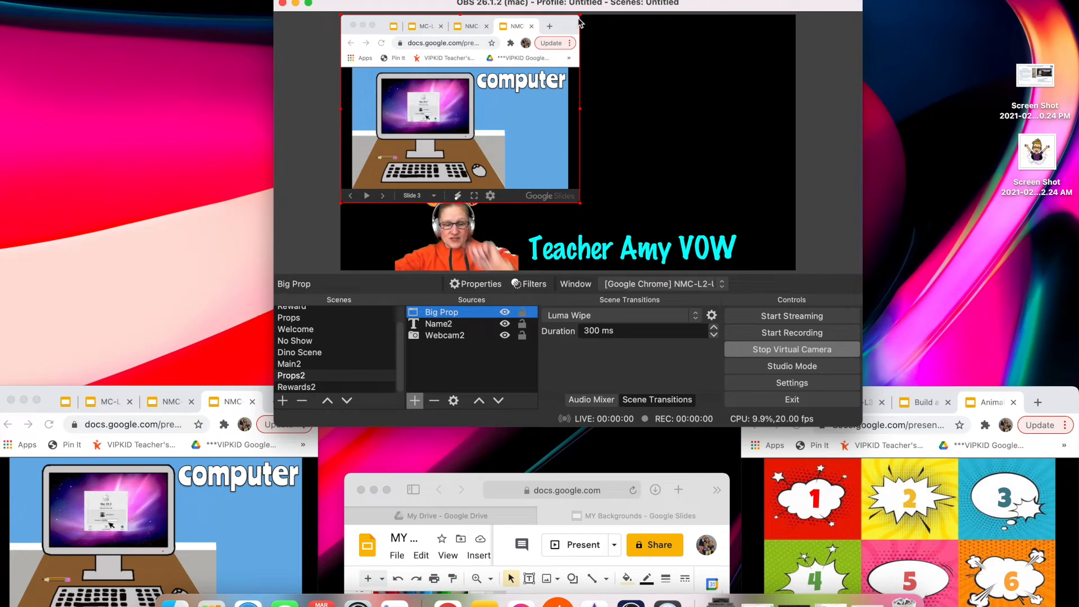
Crop the Big Prop capture to just the computer slide, then move it to the canvas's upper edge and enlarge it above the name text.
left_click_drag(579, 17, 570, 67)
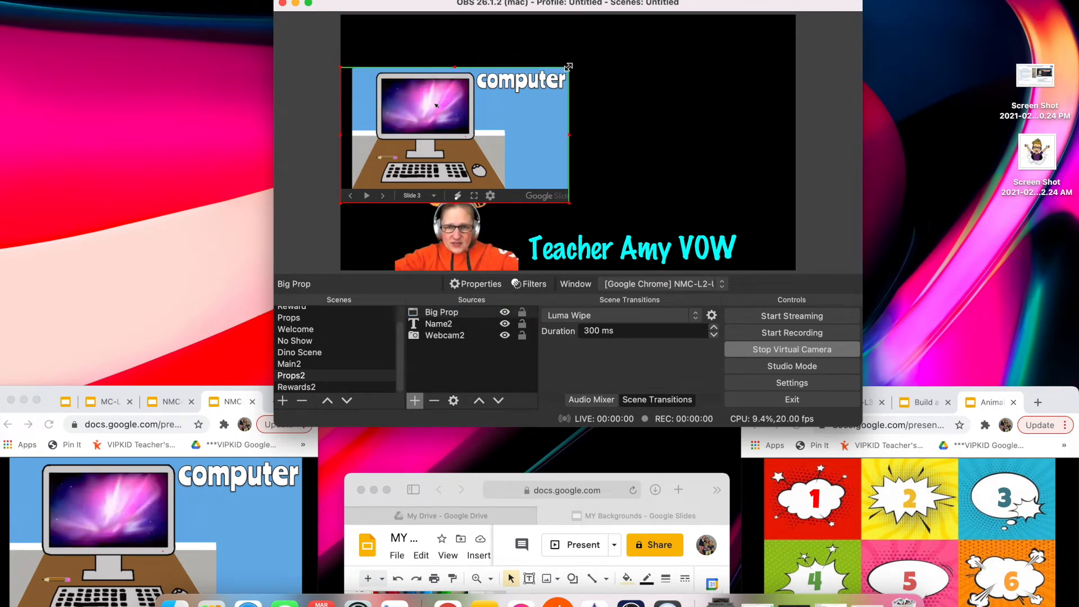
left_click_drag(340, 203, 352, 189)
left_click_drag(543, 147, 584, 98)
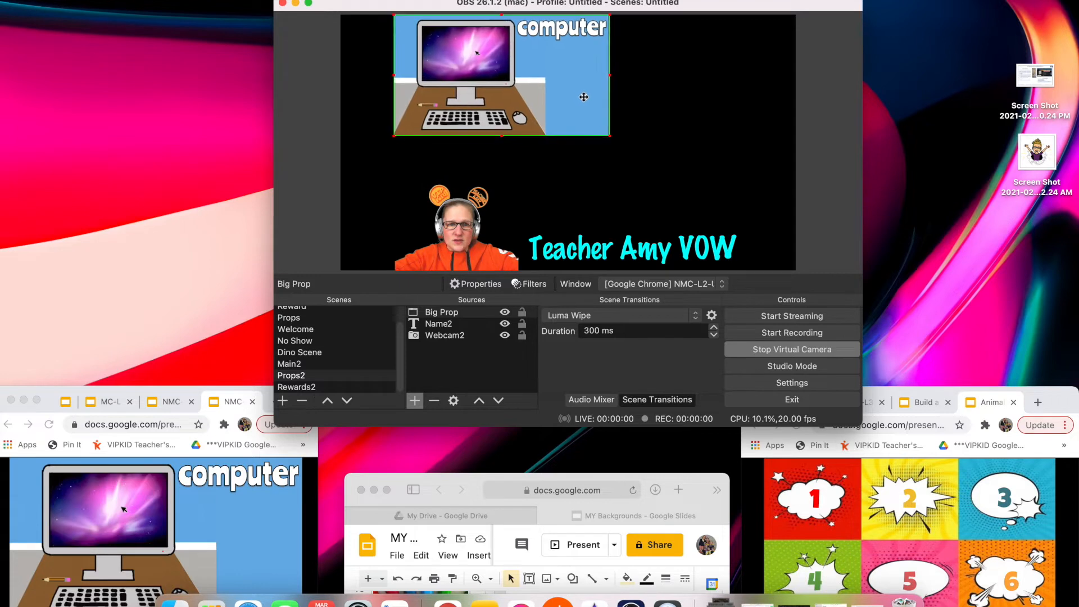
left_click_drag(611, 139, 725, 211)
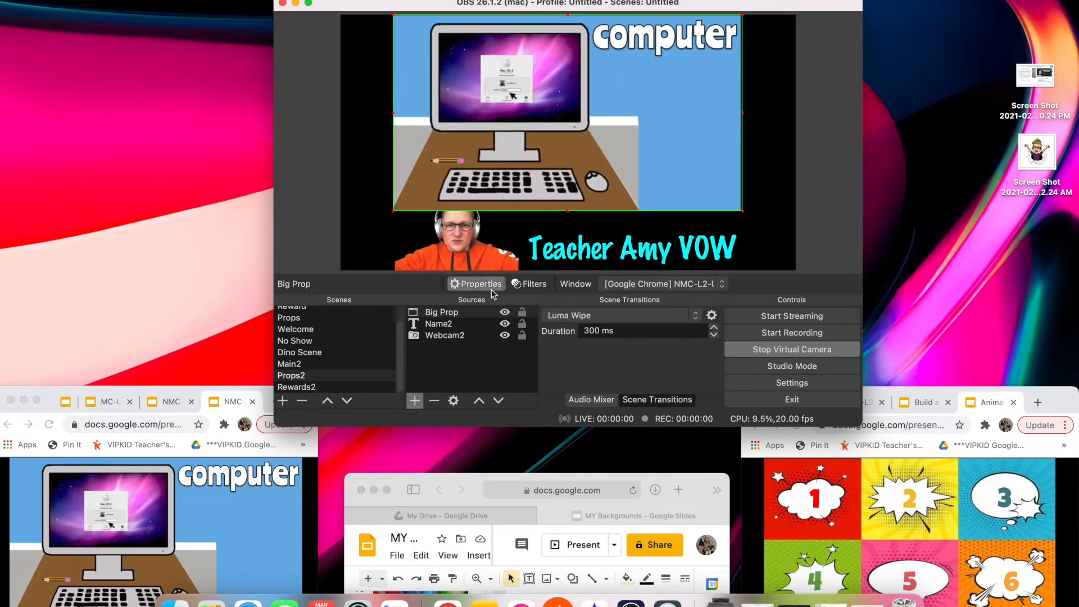
Order the Big Prop source beneath Name2 and Webcam2, and lock all three sources in Props2.
left_click(444, 314)
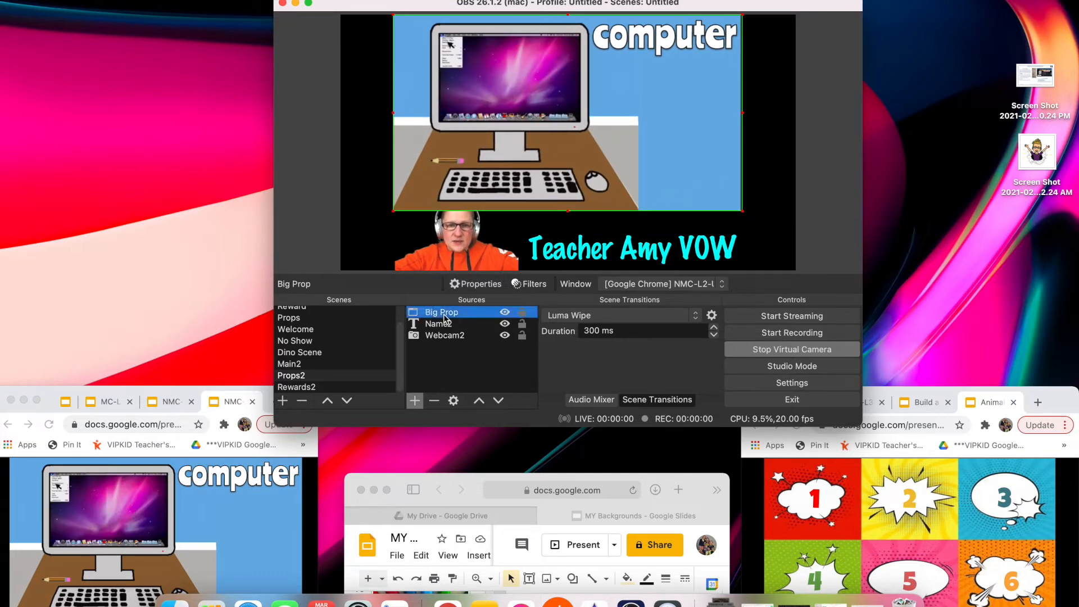
left_click(498, 401)
left_click(498, 400)
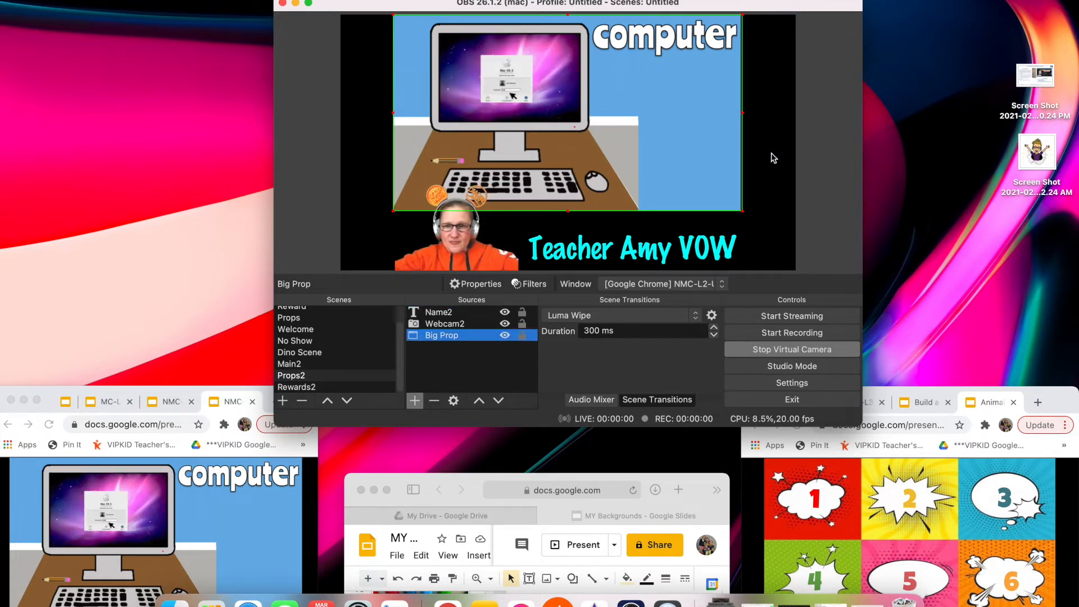
left_click(523, 335)
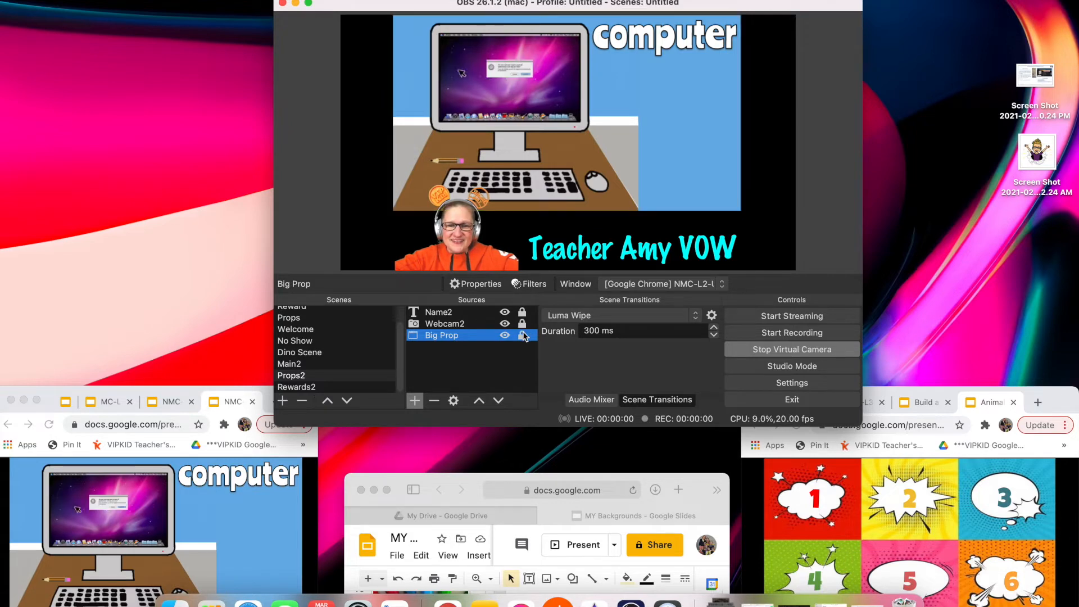
Switch through the Main2, Props2 and Rewards2 scenes to preview the finished set.
left_click(293, 365)
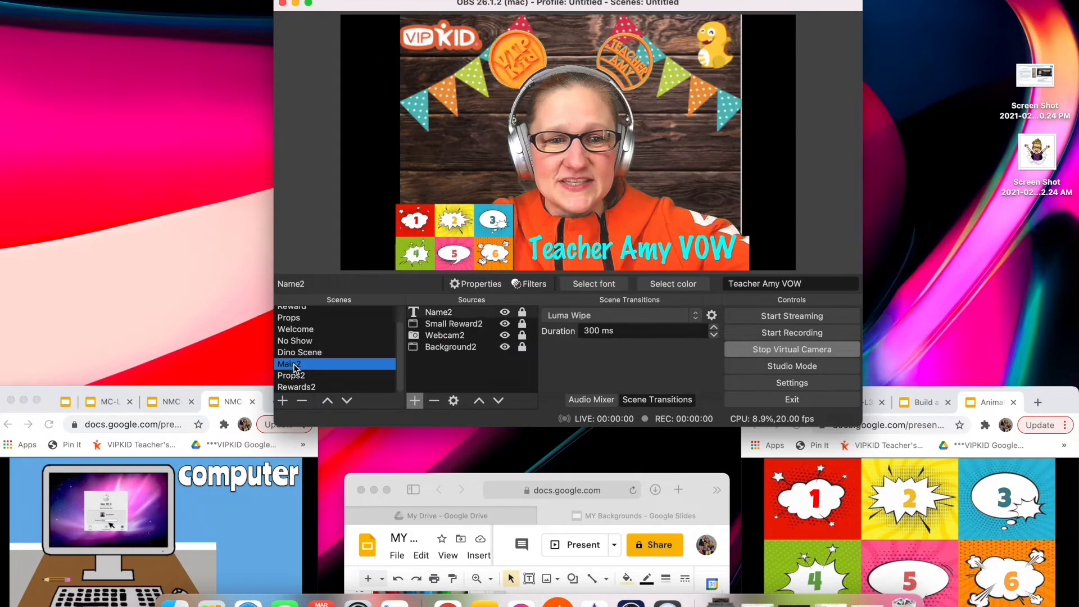
left_click(294, 375)
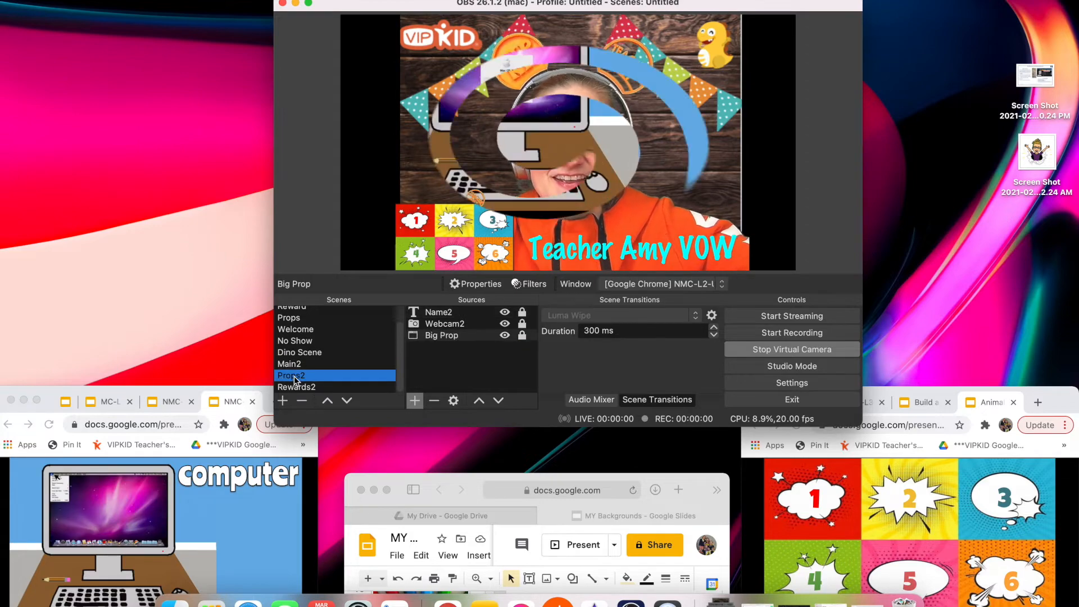
left_click(297, 388)
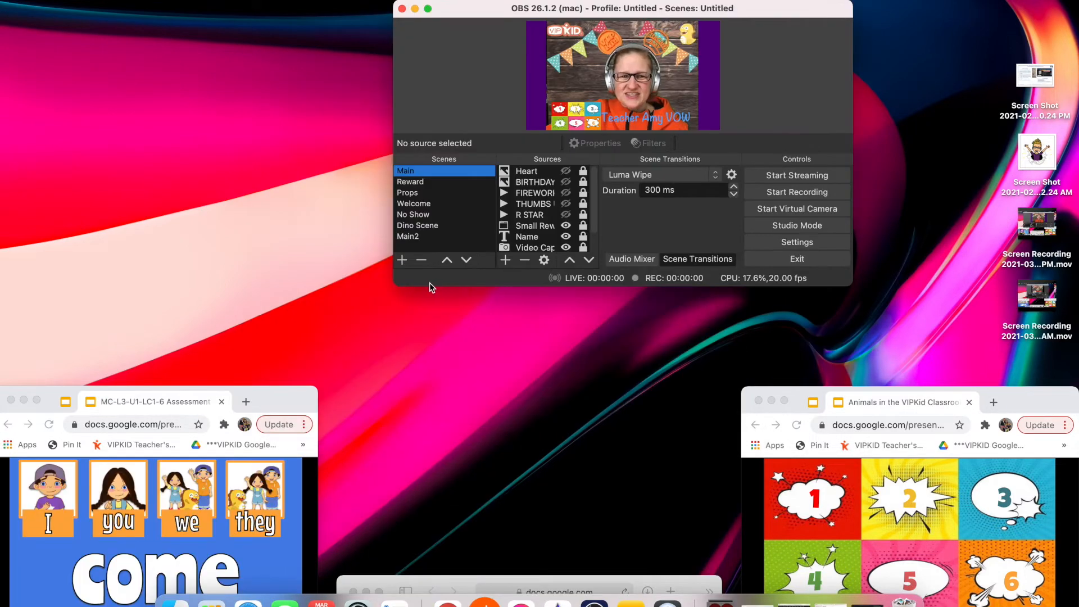
Shrink the OBS window, open the VIPKid Teacher Portal, and place OBS at the screen's upper right so its scene list stays accessible.
left_click_drag(396, 286, 456, 246)
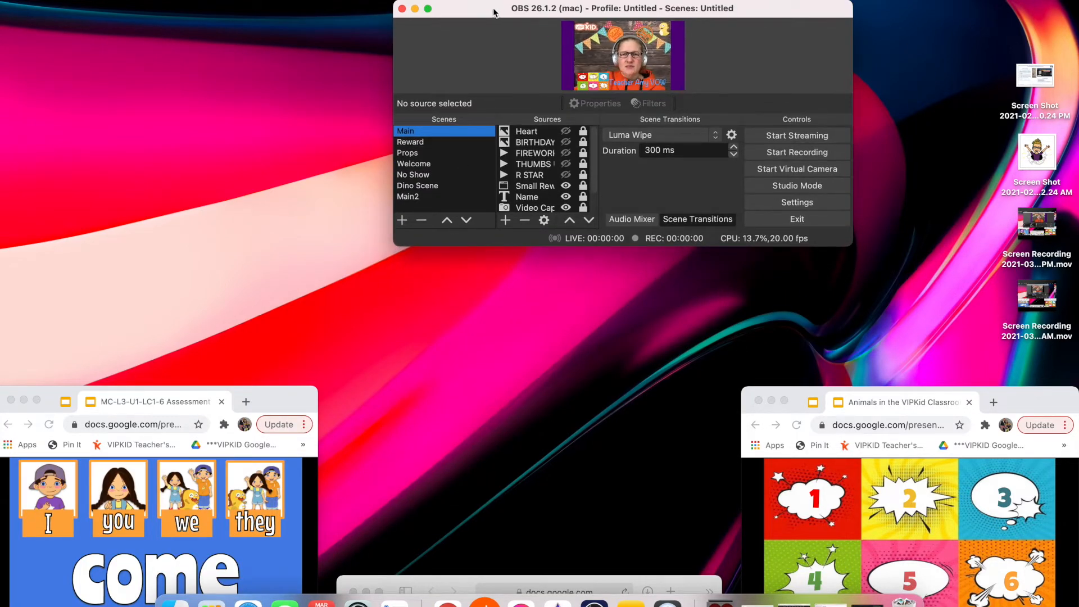
left_click_drag(490, 14, 900, 0)
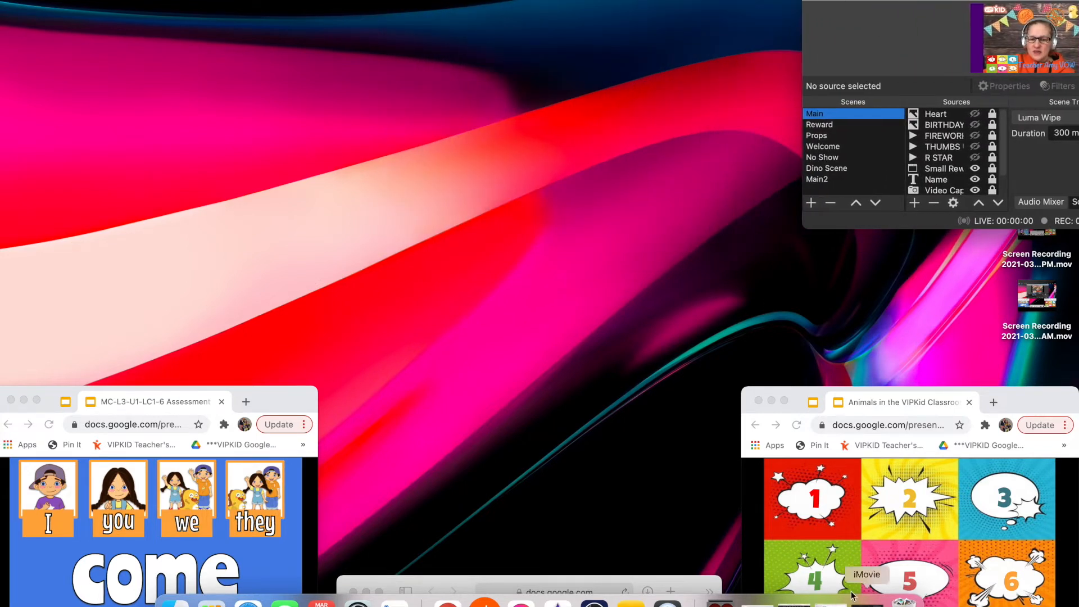
left_click(486, 602)
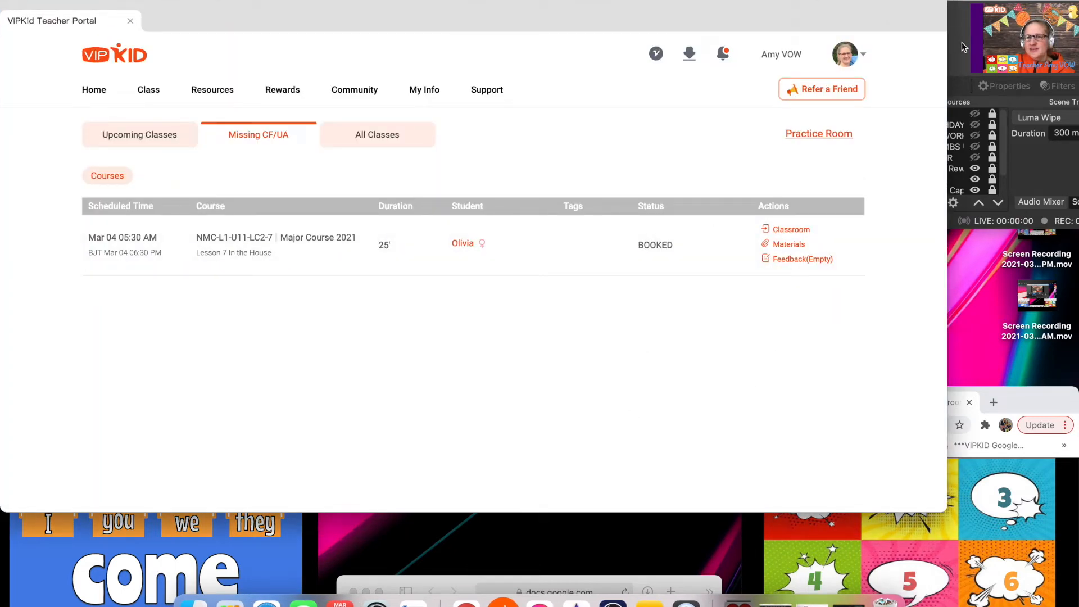
left_click_drag(976, 2, 870, 3)
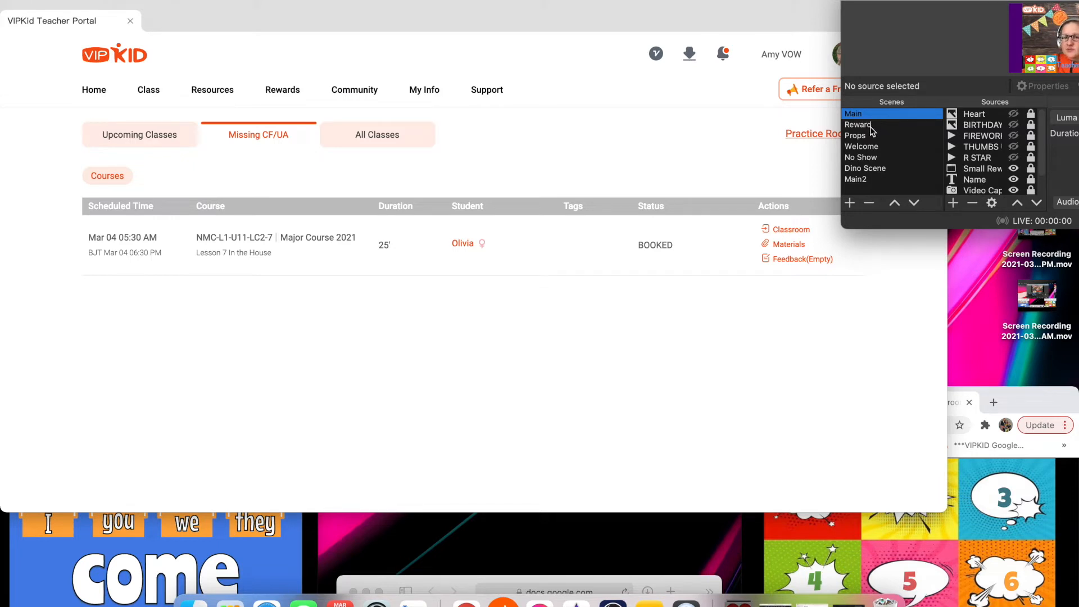
Preview the Reward and Props scenes beside the portal, return to Main, and try the Heart source's visibility.
left_click(873, 130)
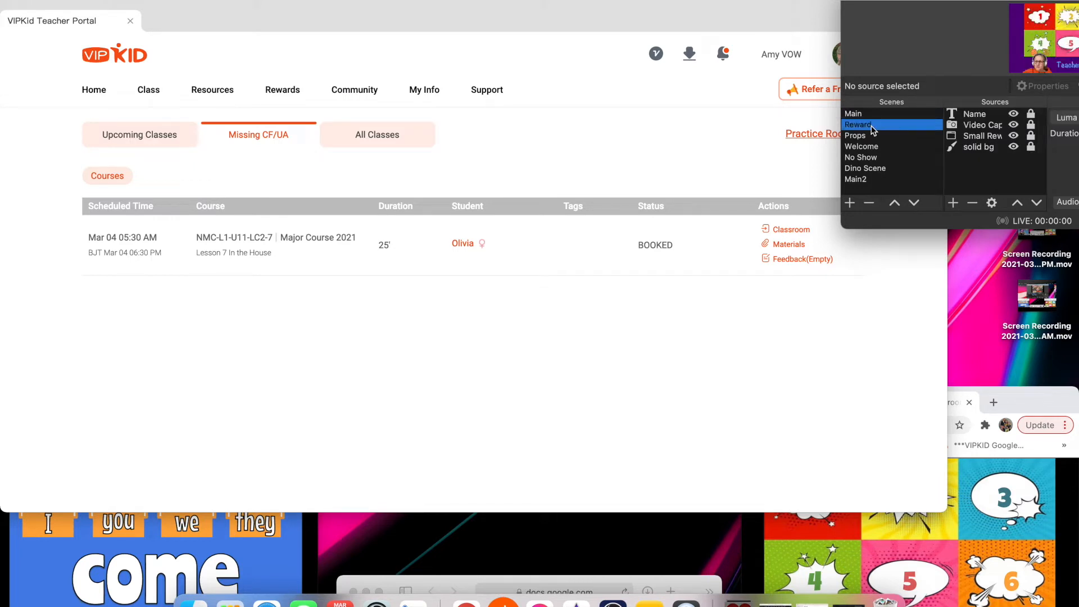
left_click(867, 138)
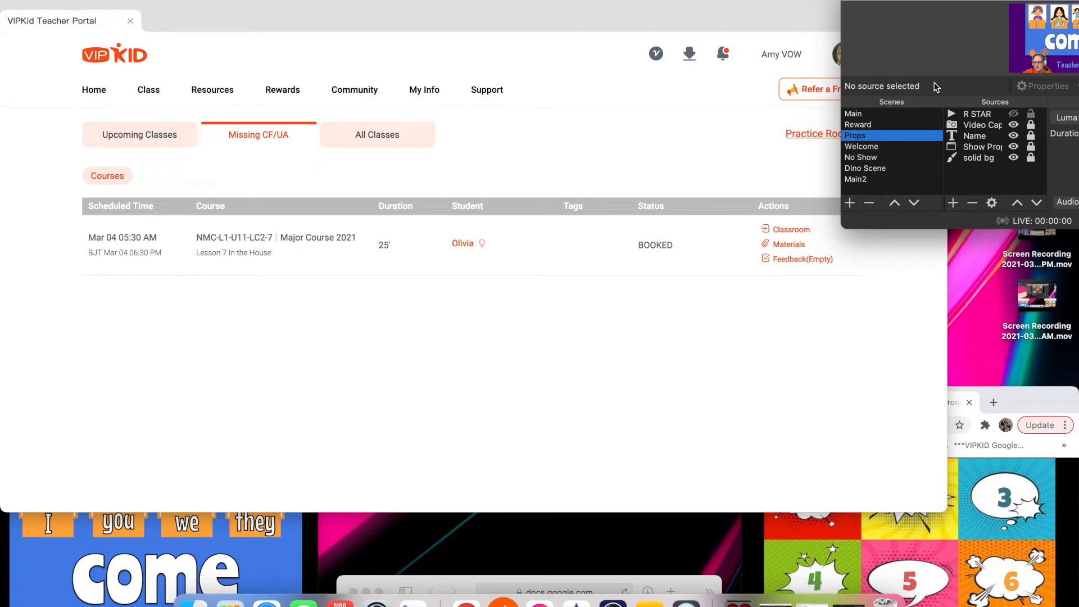
left_click(875, 115)
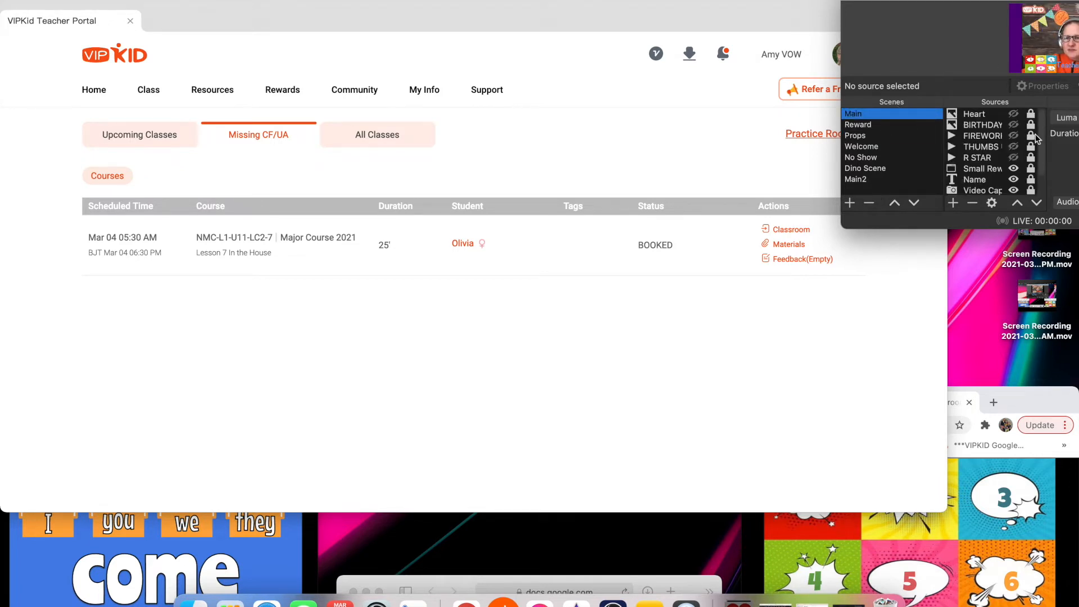
left_click(1013, 115)
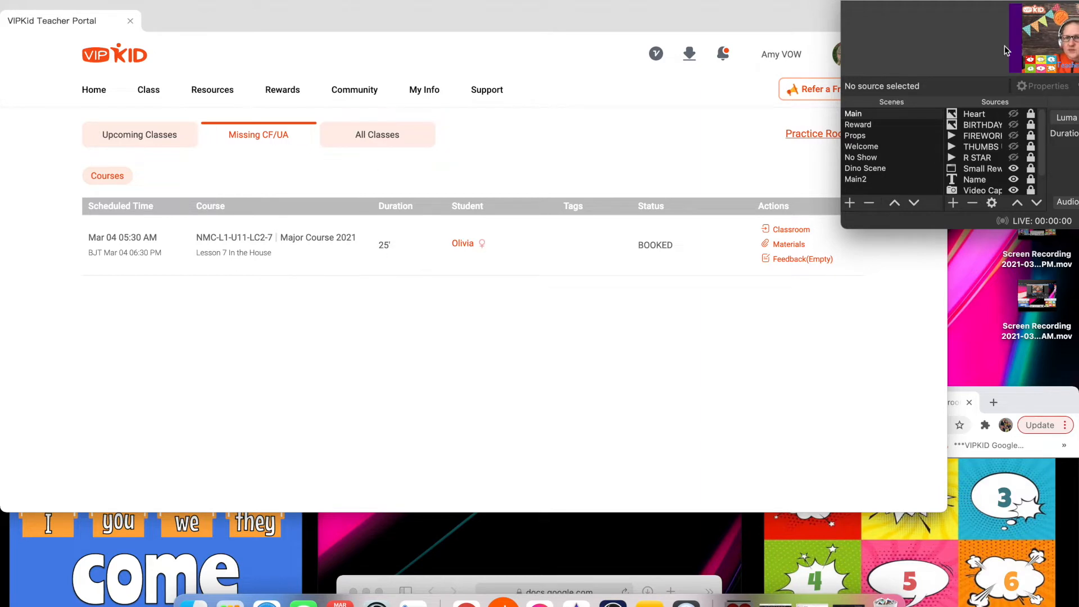
left_click_drag(1072, 0, 609, 56)
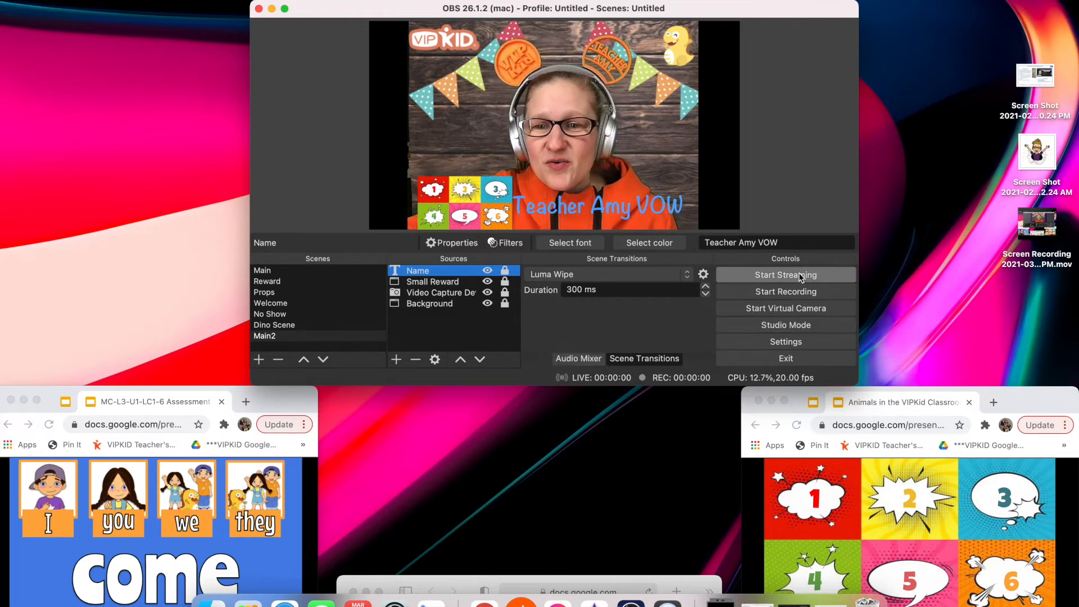
Examine the hotkeys assigned to the Main, Main2, No Show, Props and Reward scenes and their sources, and close the settings.
left_click(787, 342)
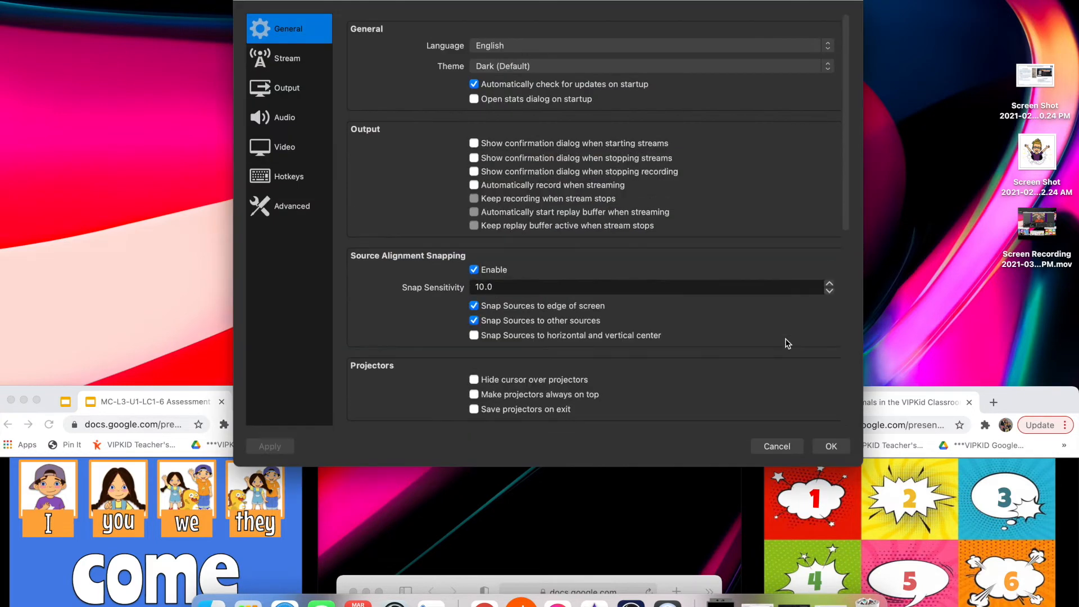
left_click(273, 179)
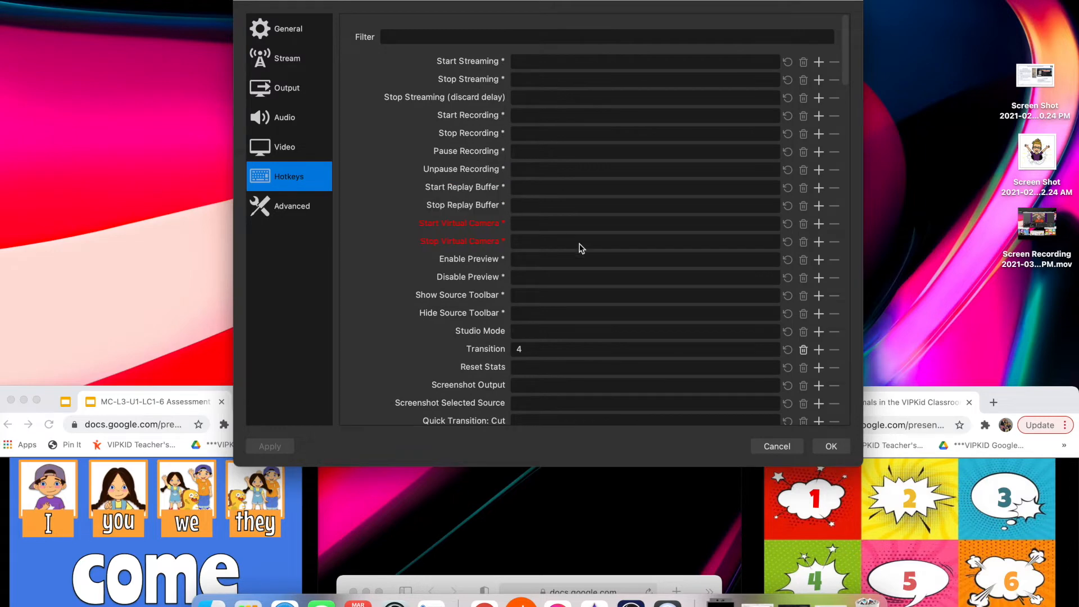
scroll(581, 248, "down", 5)
scroll(580, 248, "down", 15)
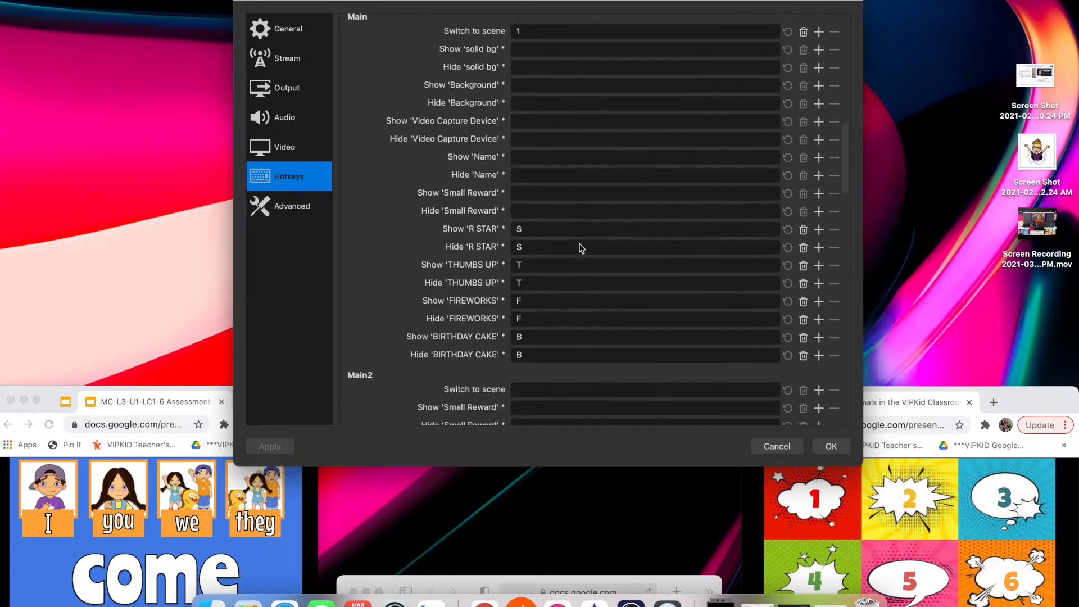
scroll(581, 246, "down", 10)
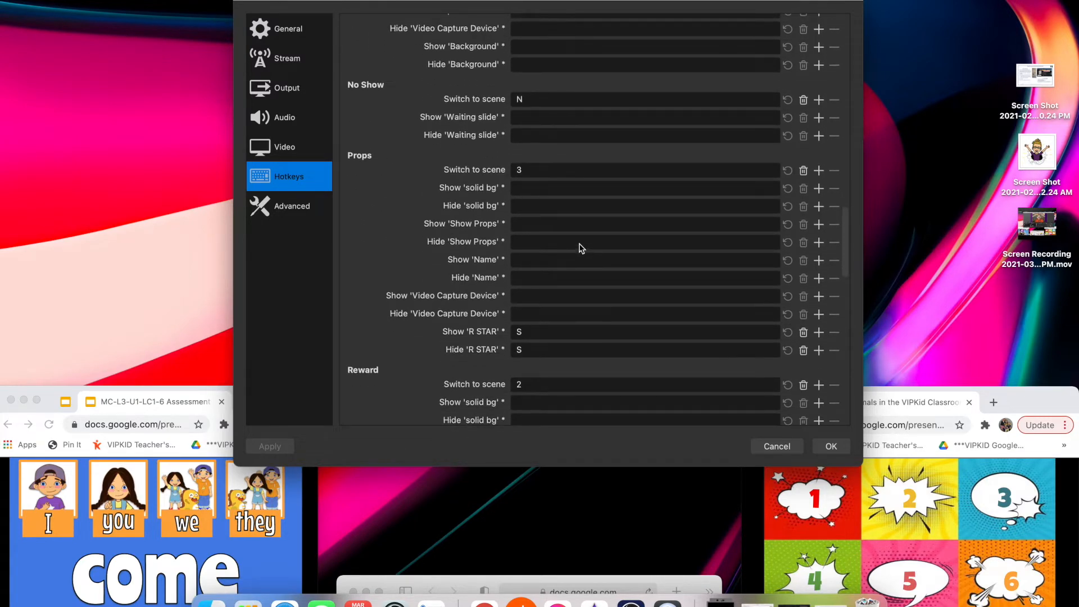
scroll(607, 272, "up", 10)
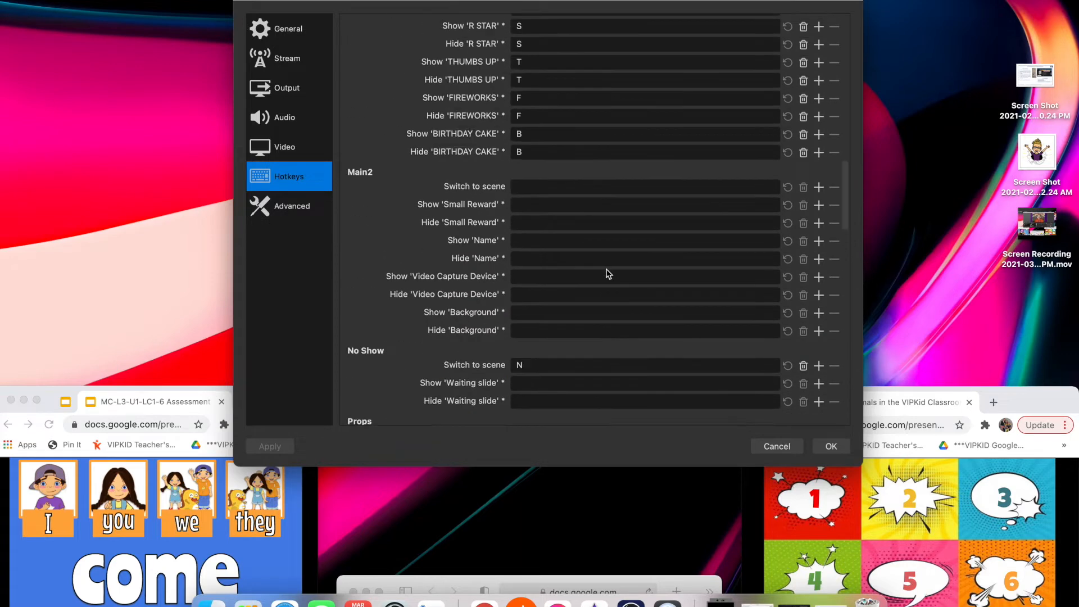
scroll(607, 273, "up", 1)
scroll(607, 273, "down", 2)
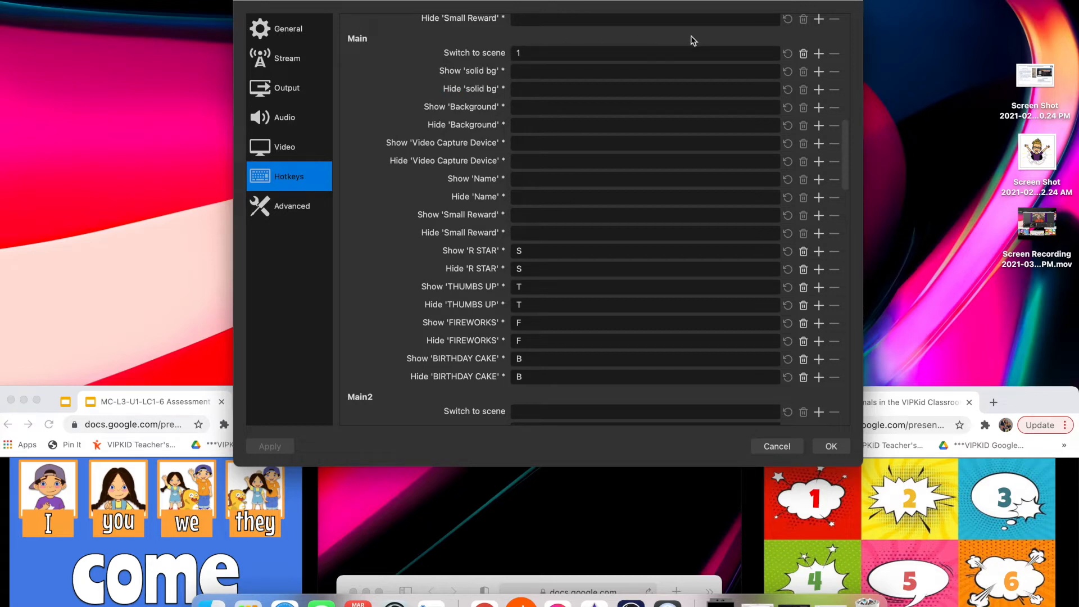
left_click_drag(703, 9, 700, 308)
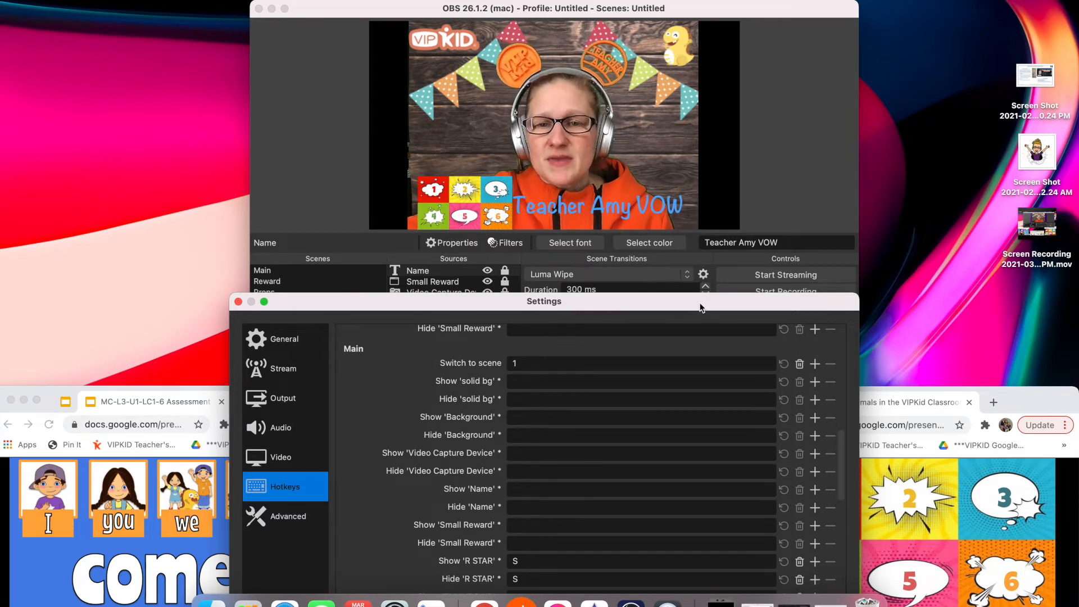
left_click_drag(700, 308, 692, 26)
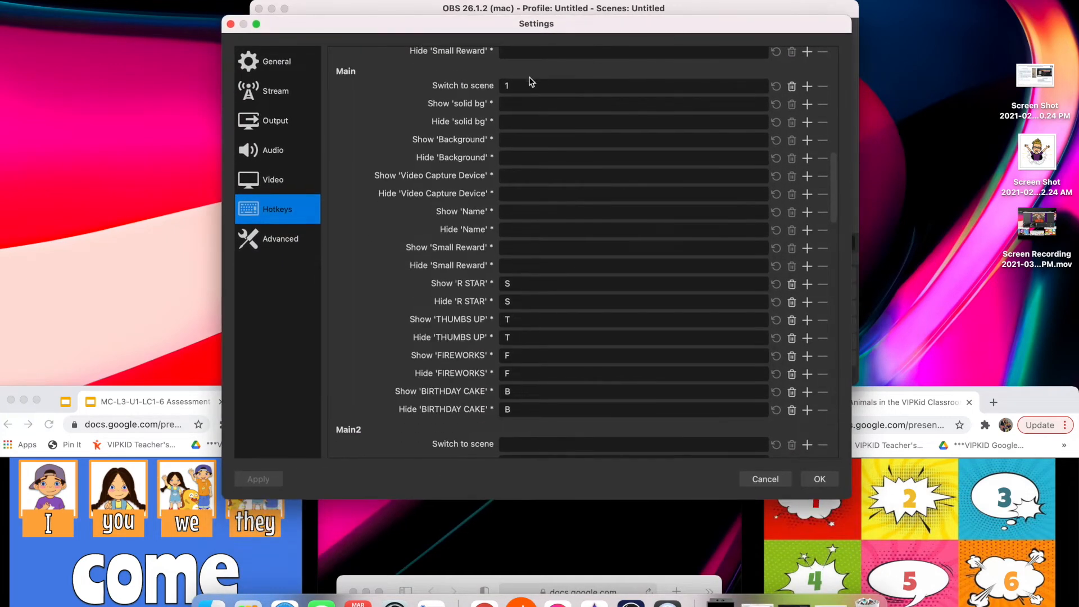
scroll(534, 218, "down", 10)
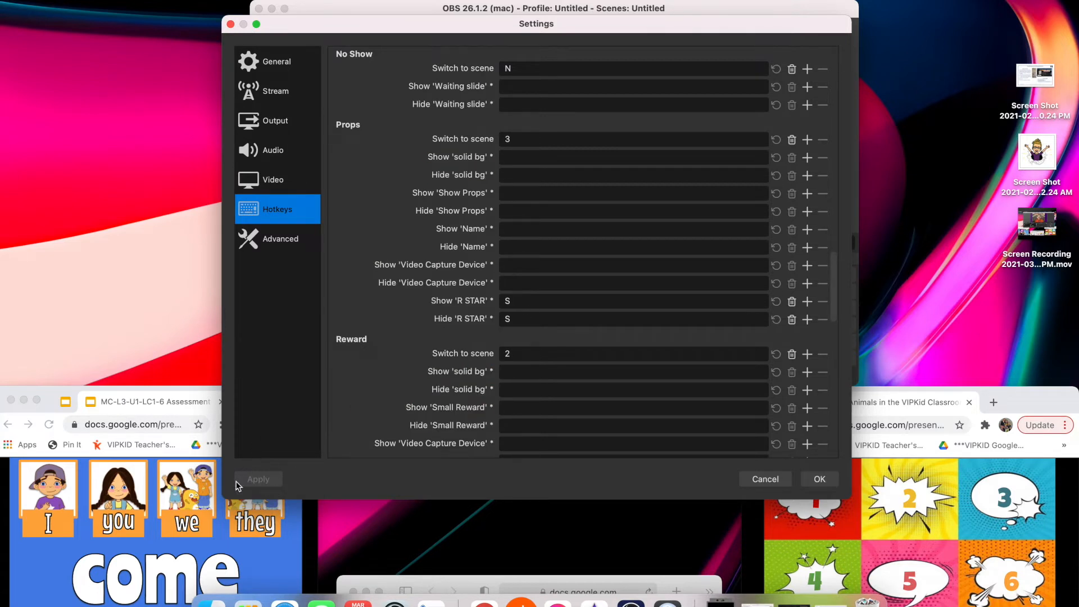
left_click(820, 479)
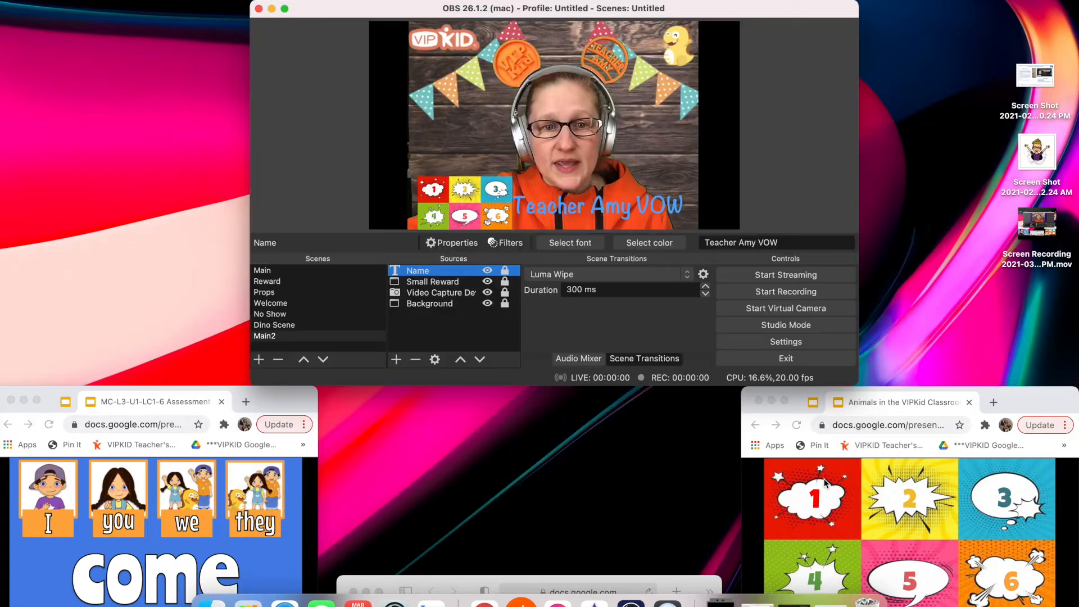
Deselect the Name source and test the assigned scene hotkey by switching from Main2 to Reward.
left_click(786, 214)
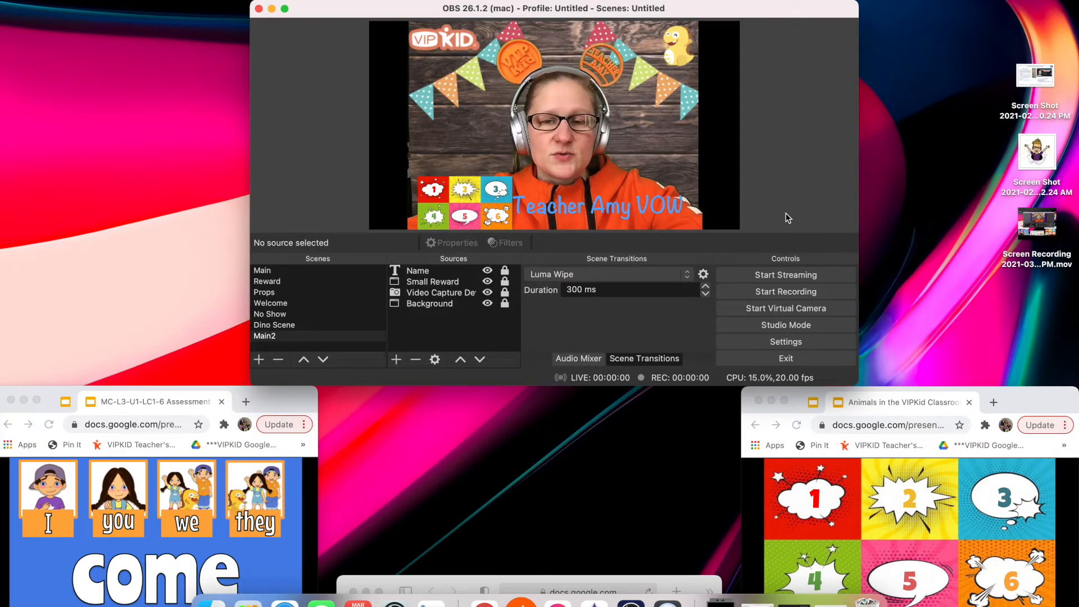
key("2")
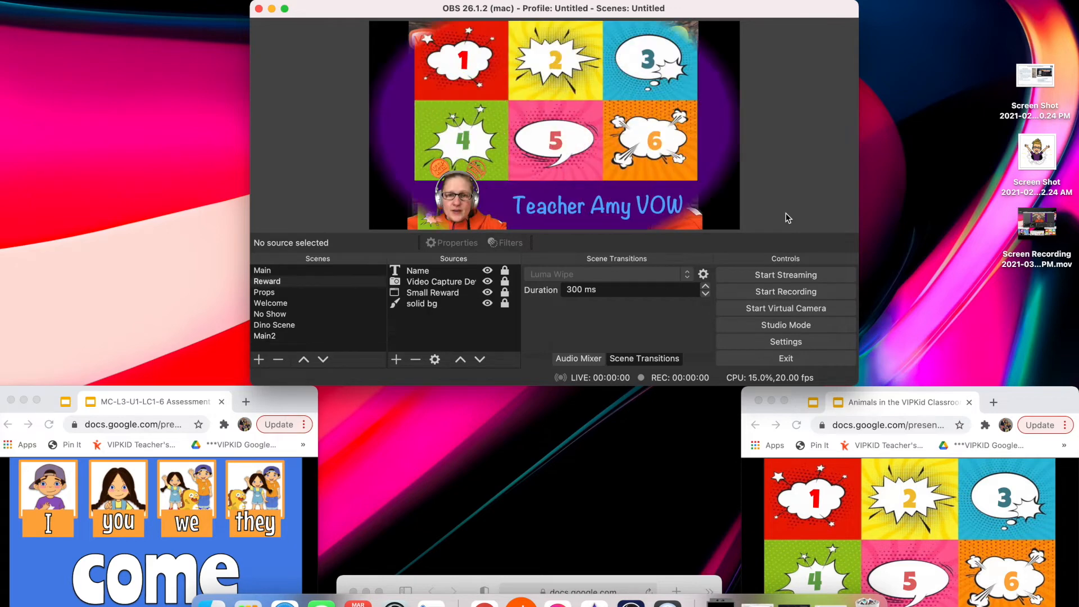
Test the Props and Main scene hotkeys, and bring up the Reward scene from the scene list.
key("3")
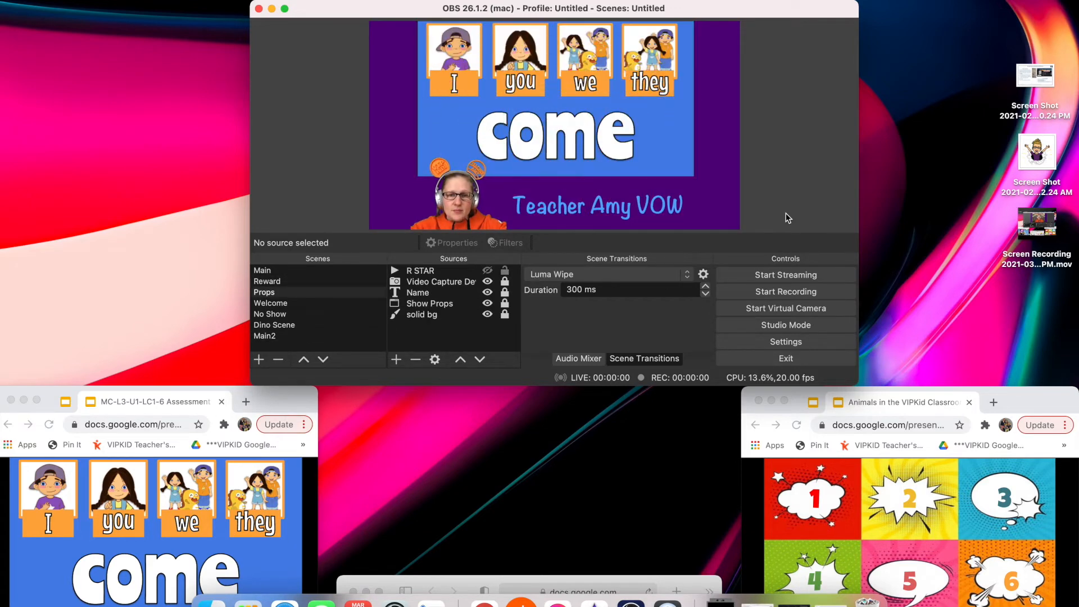
key("1")
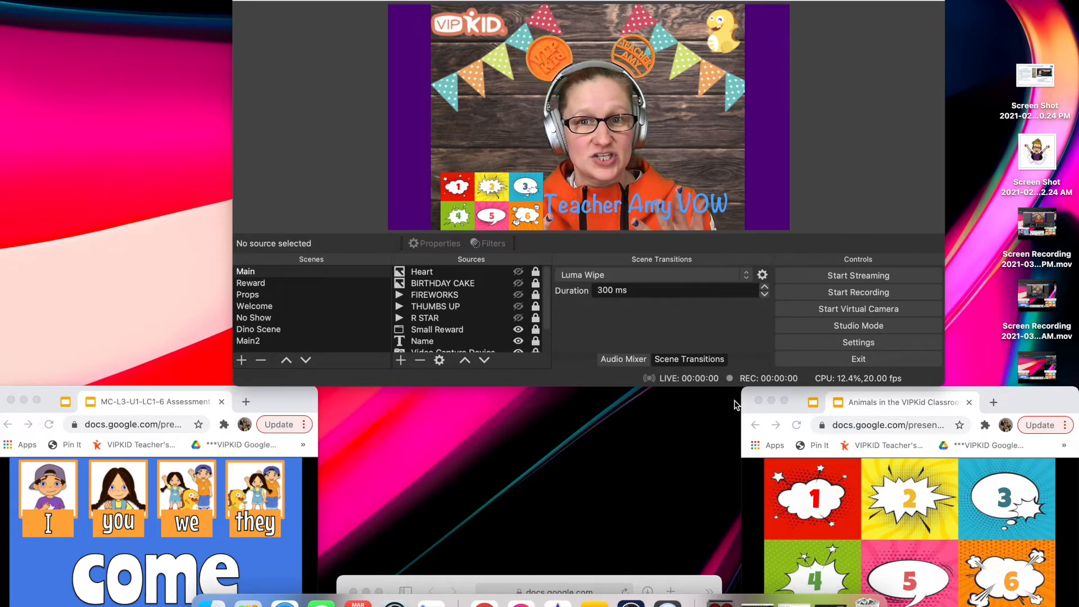
left_click(436, 283)
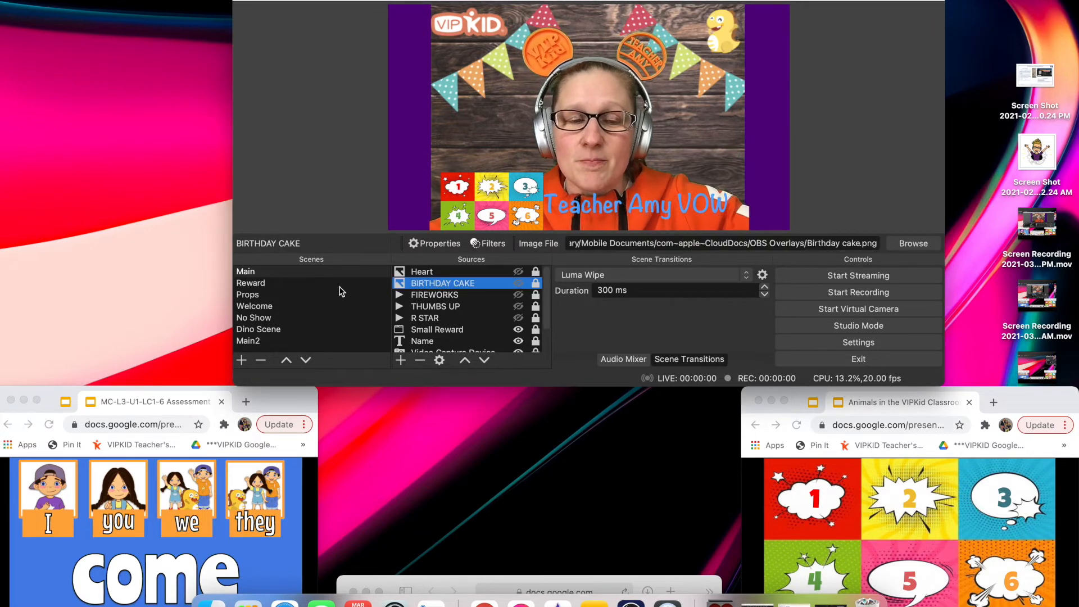
left_click(298, 284)
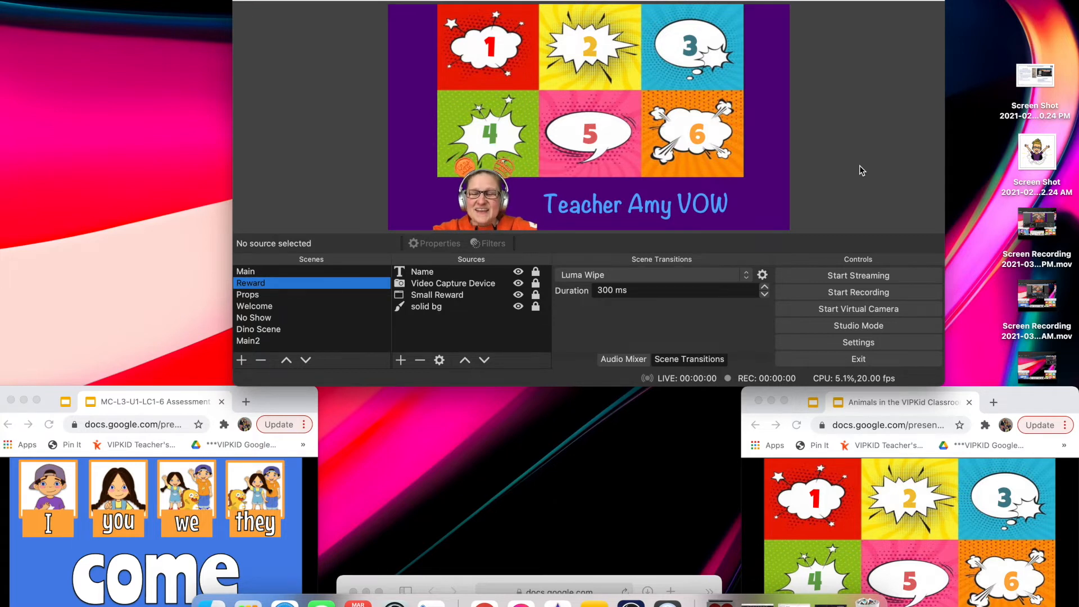
left_click(828, 194)
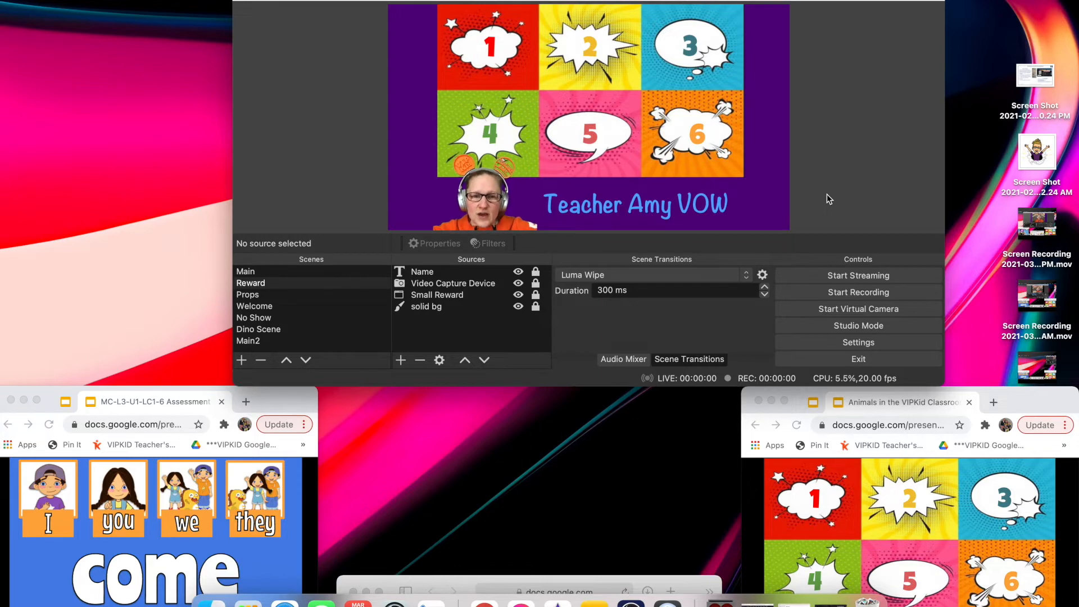
Return to Main with its hotkey, and step down through the neighbouring scenes and back up to Main.
key("1")
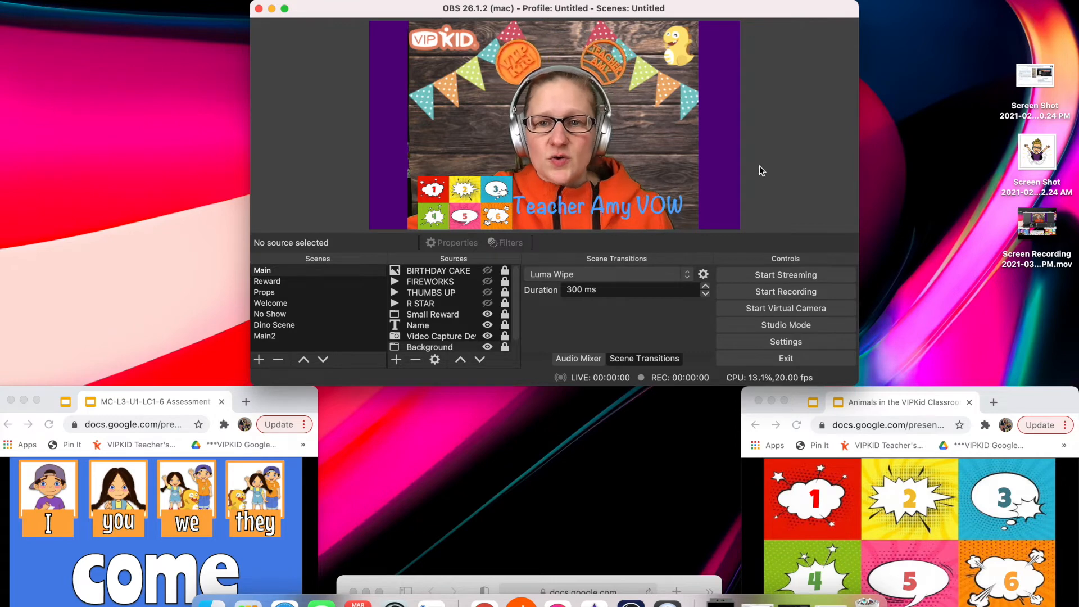
key("Down")
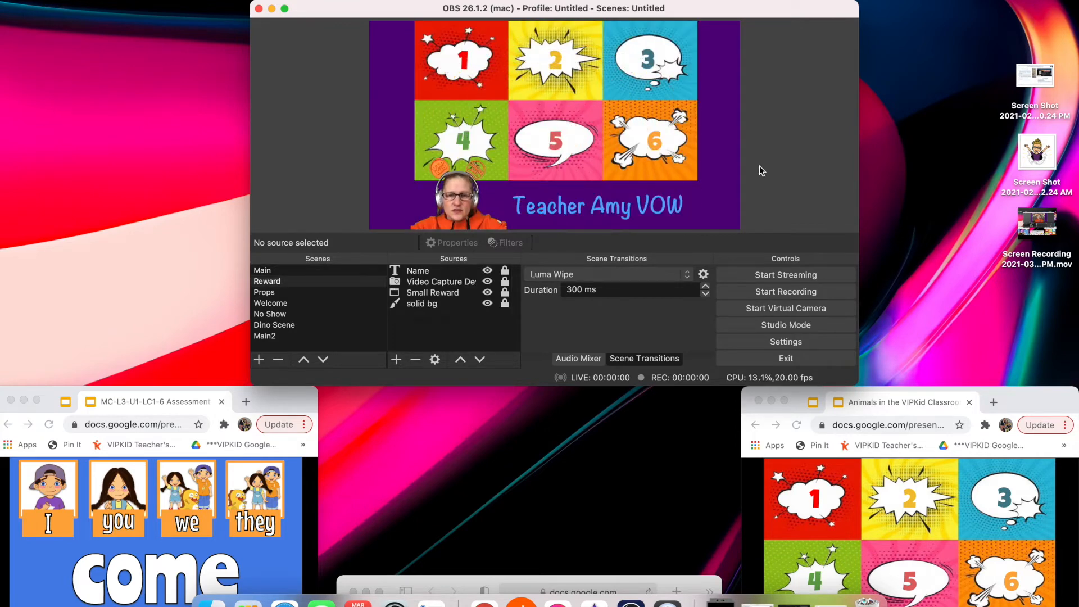
key("Down")
key("Up")
key("Up")
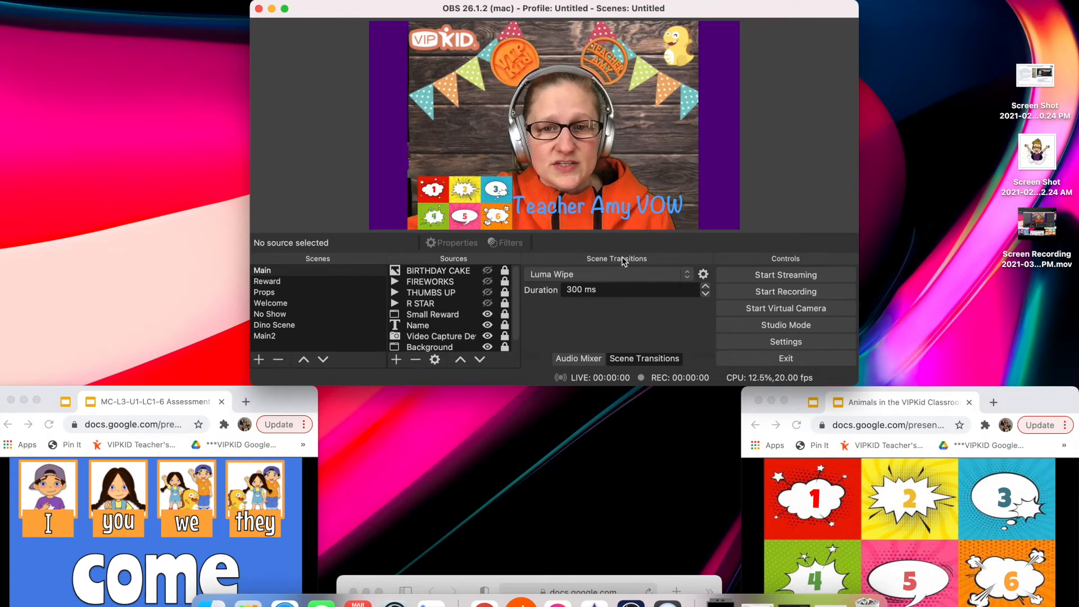
Keep Luma Wipe as the scene transition and open its properties.
left_click(688, 279)
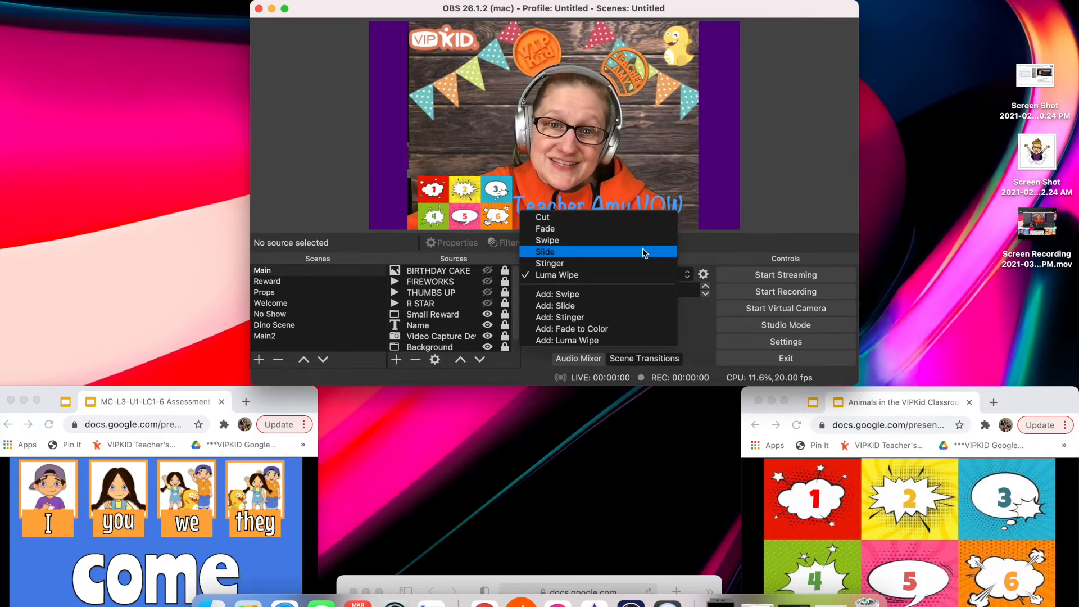
left_click(639, 276)
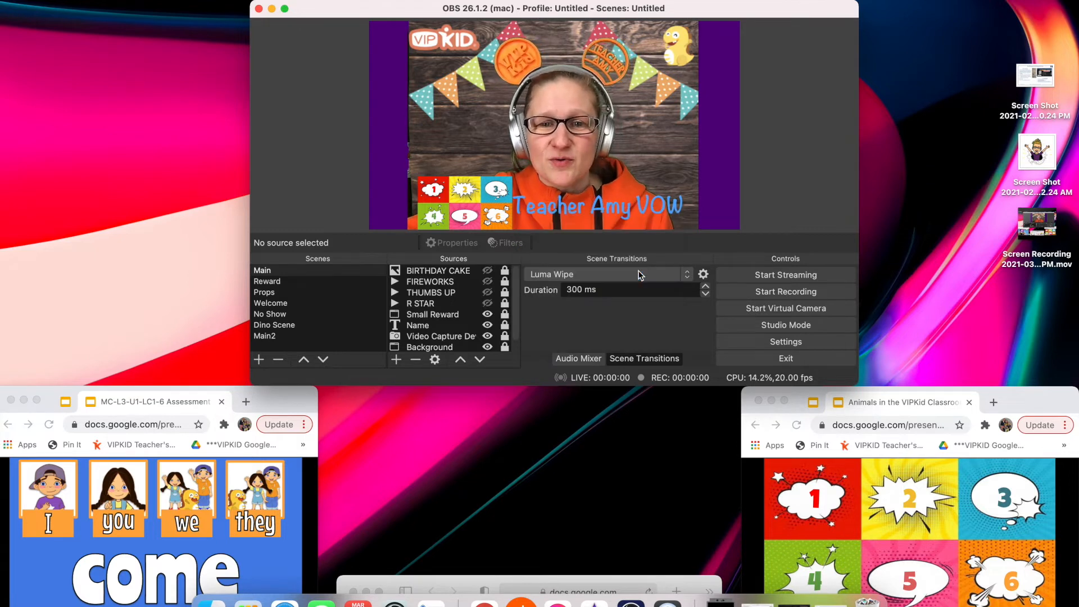
left_click(703, 276)
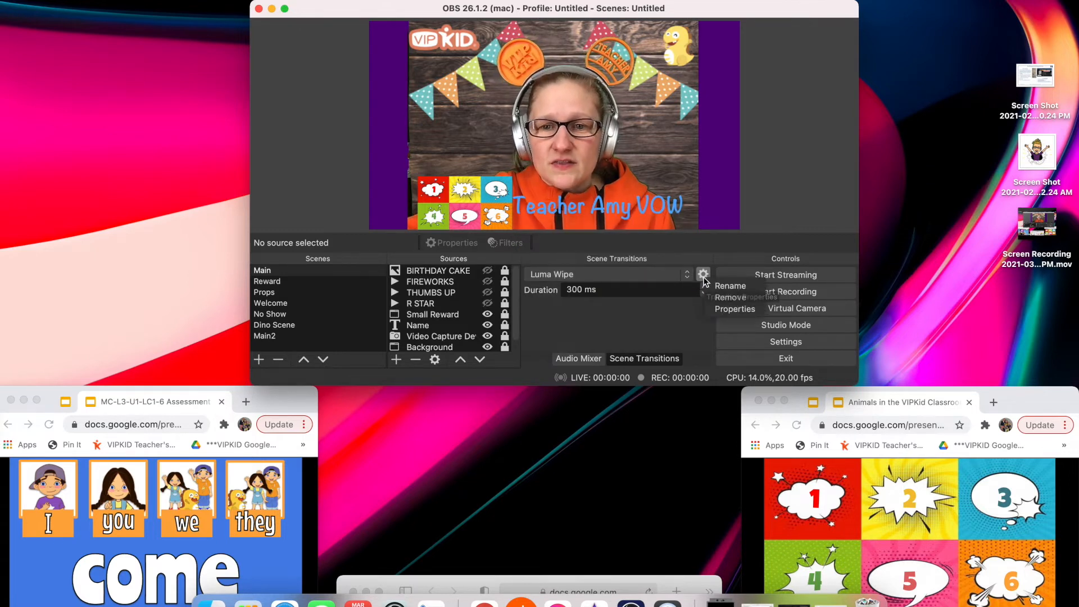
left_click(728, 309)
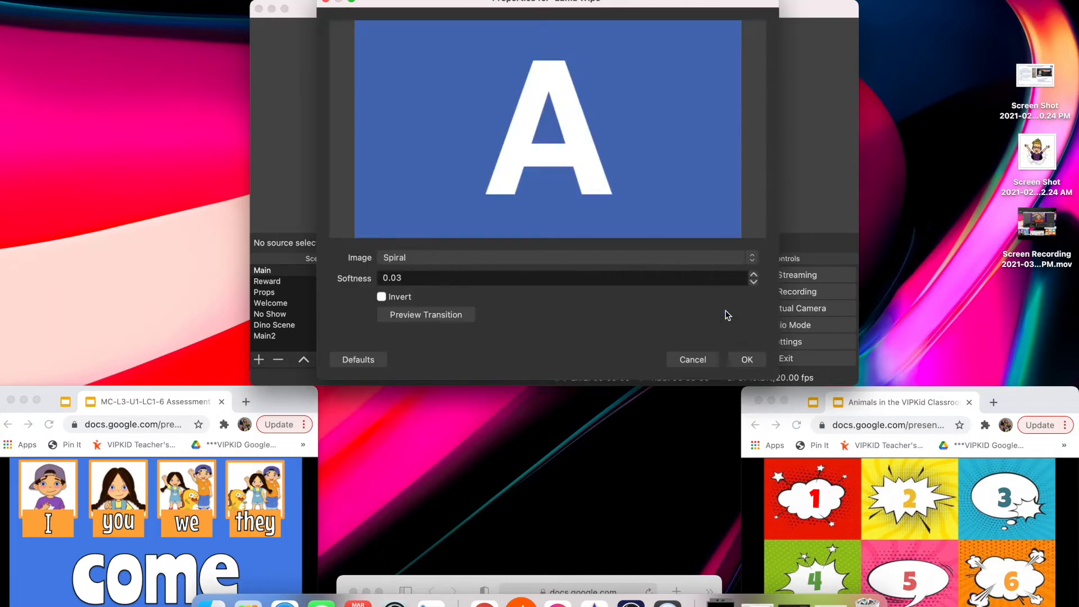
Try the Fractal, Circles and Squares images for the Luma Wipe transition, previewing each one.
left_click(417, 259)
left_click(421, 175)
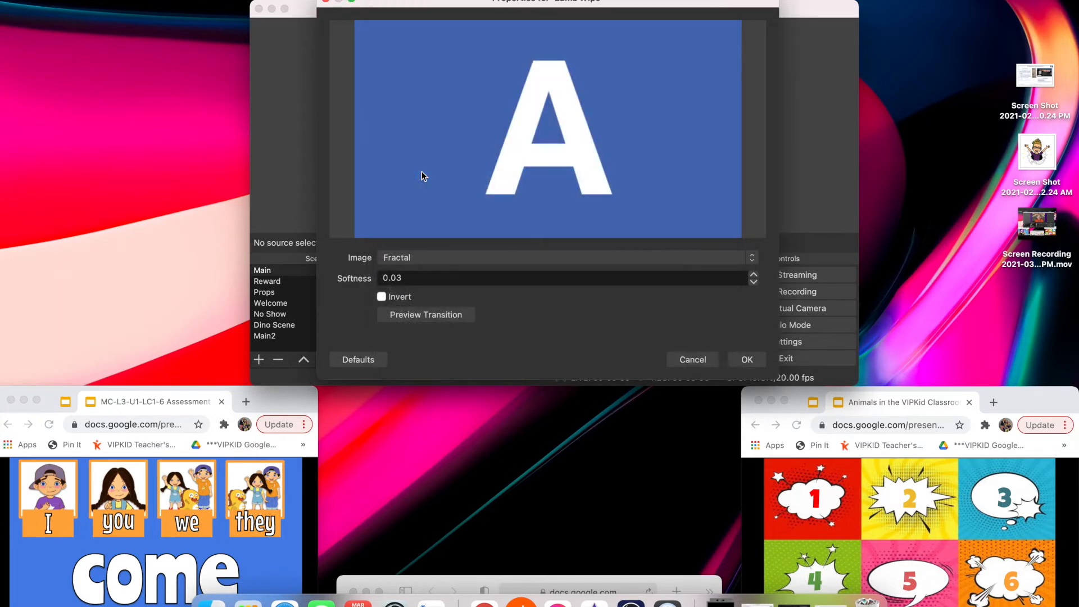
left_click(415, 314)
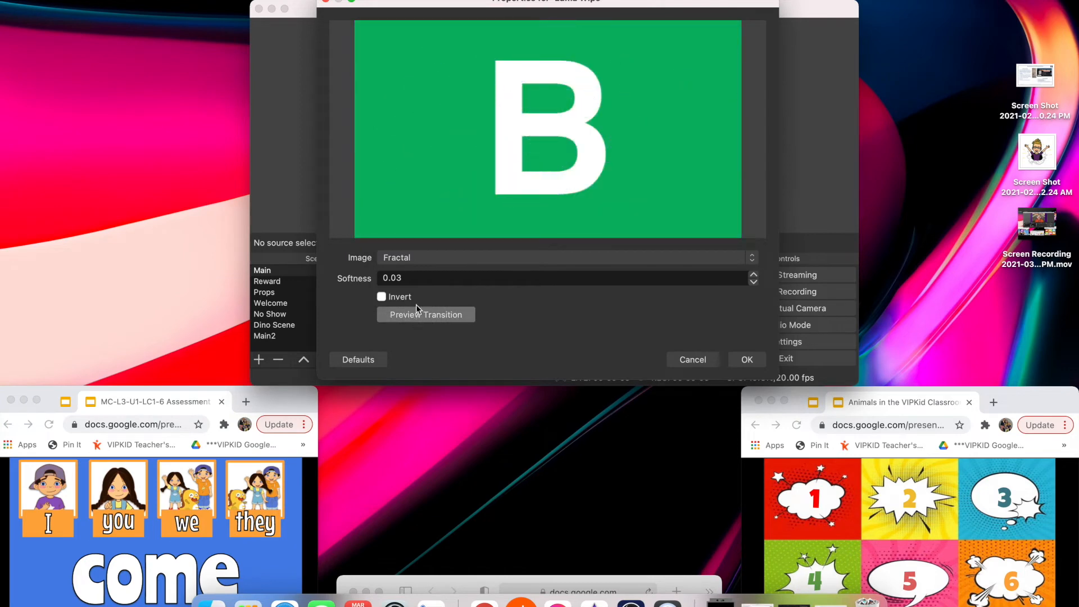
left_click(441, 259)
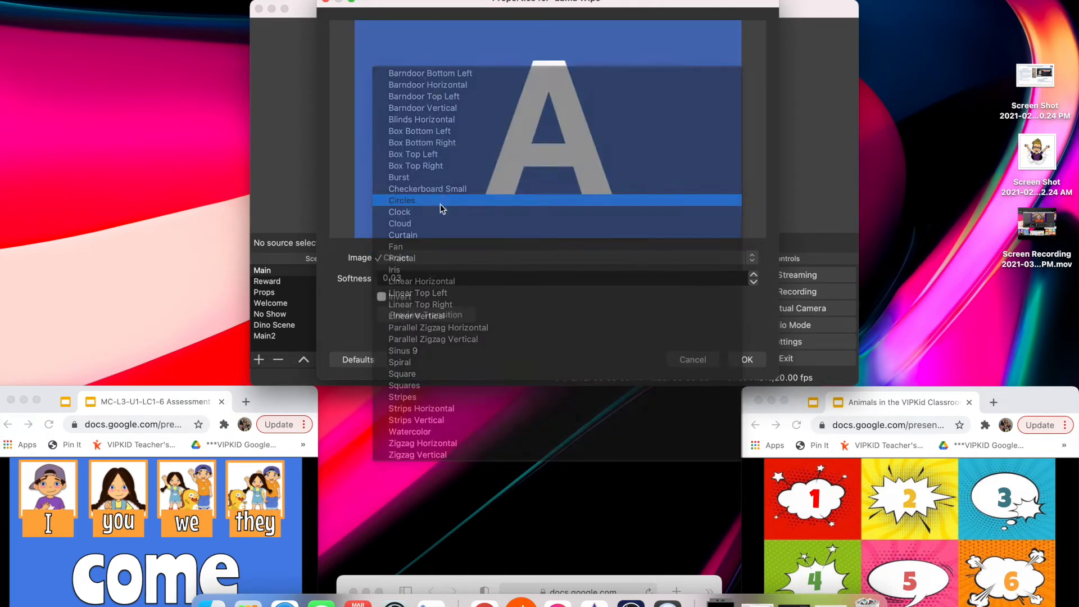
left_click(443, 200)
left_click(434, 315)
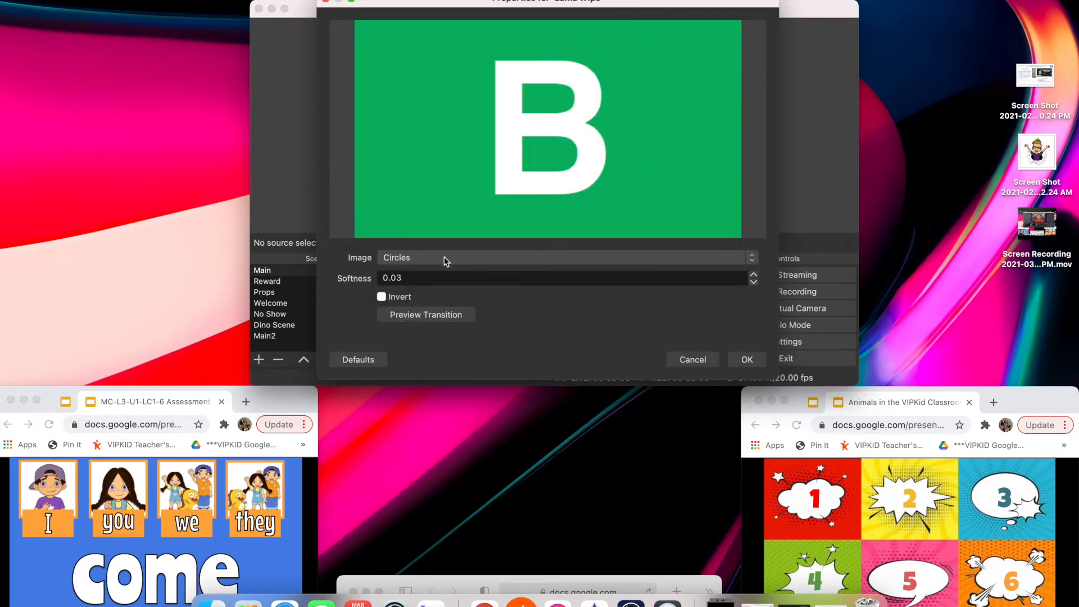
left_click(444, 258)
left_click(423, 443)
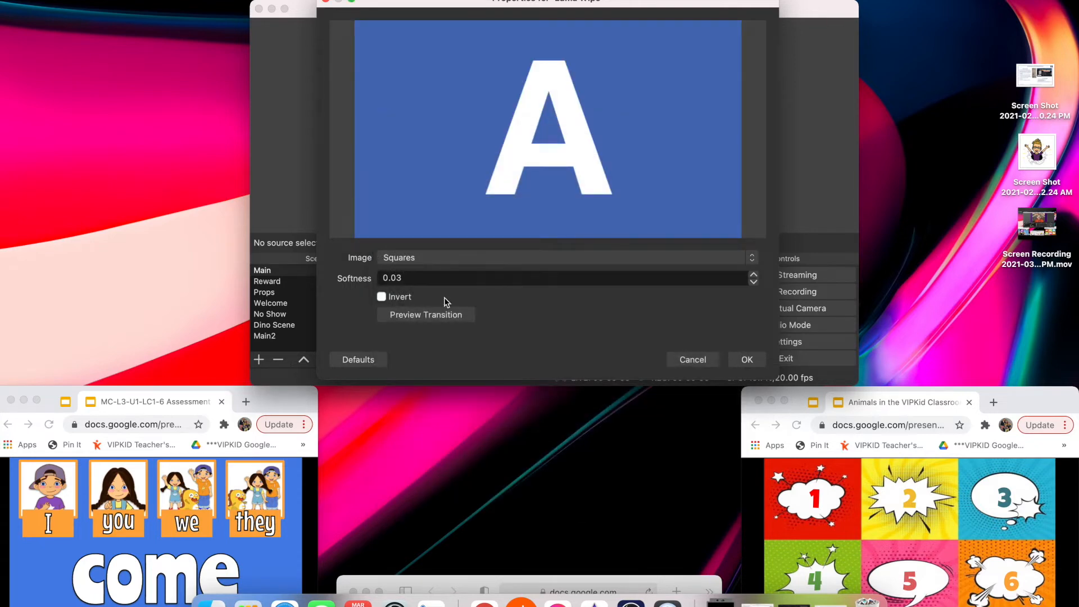
left_click(444, 314)
Set the Luma Wipe transition's image to Spiral and confirm the properties.
left_click(442, 258)
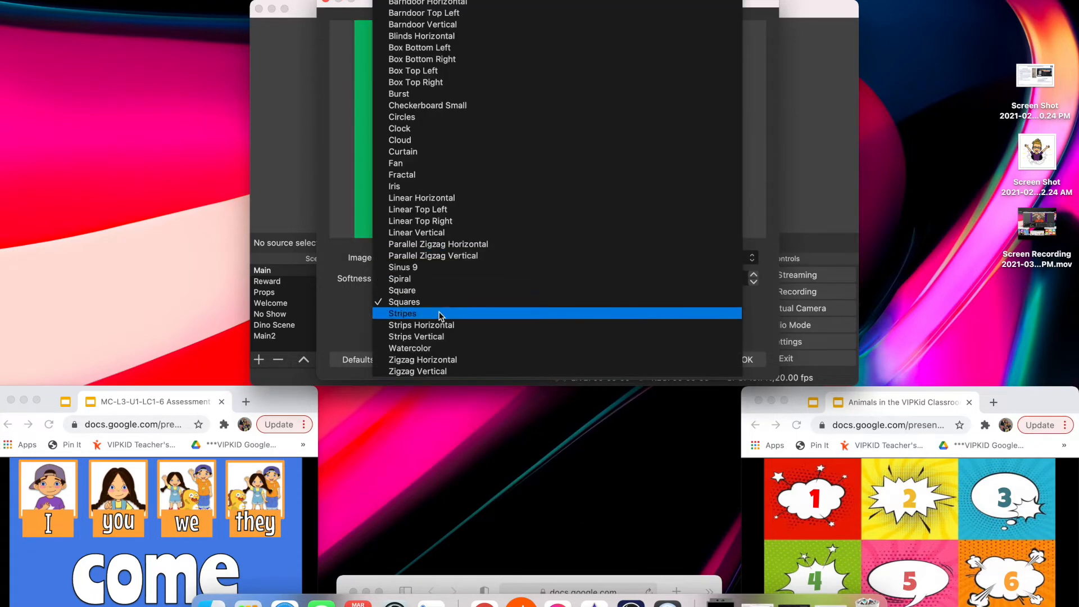
left_click(440, 279)
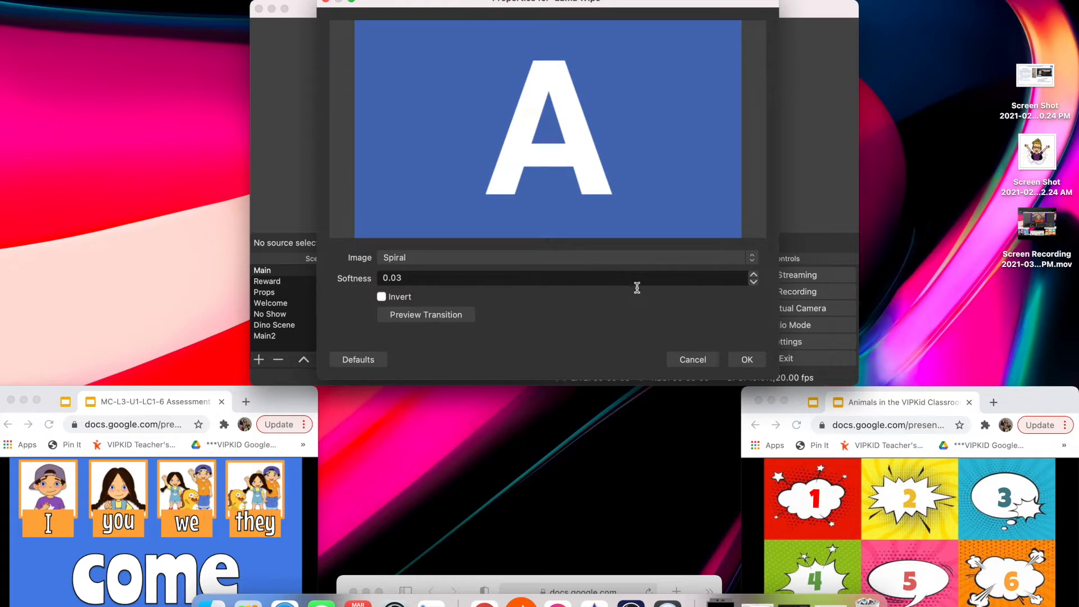
left_click(738, 359)
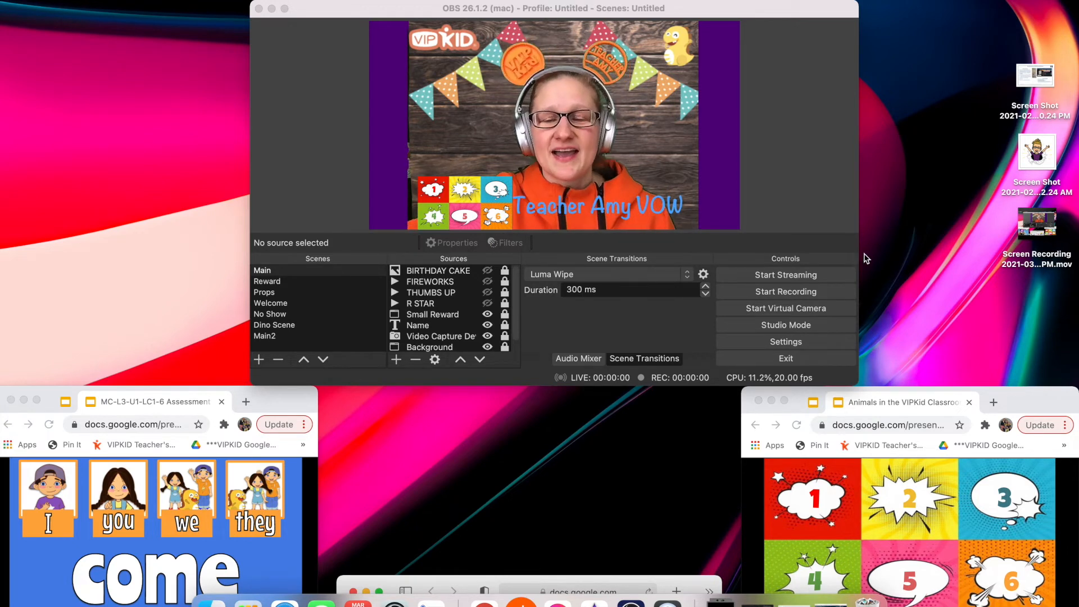
Test the source hotkeys in the Main scene by showing and hiding the Birthday Cake and R Star overlays.
left_click(819, 211)
key("b")
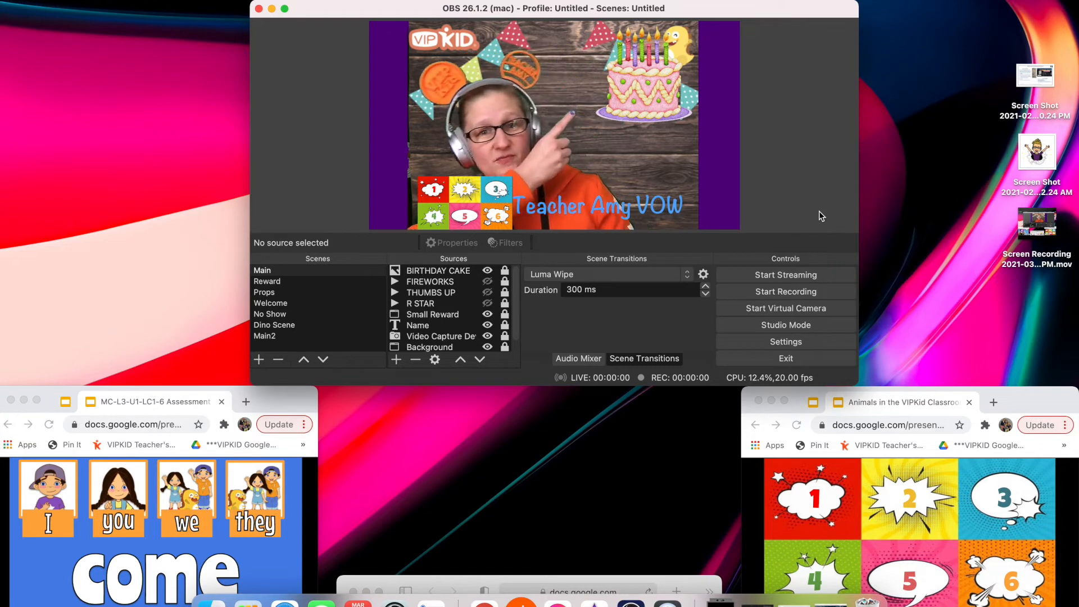
key("b")
key("r")
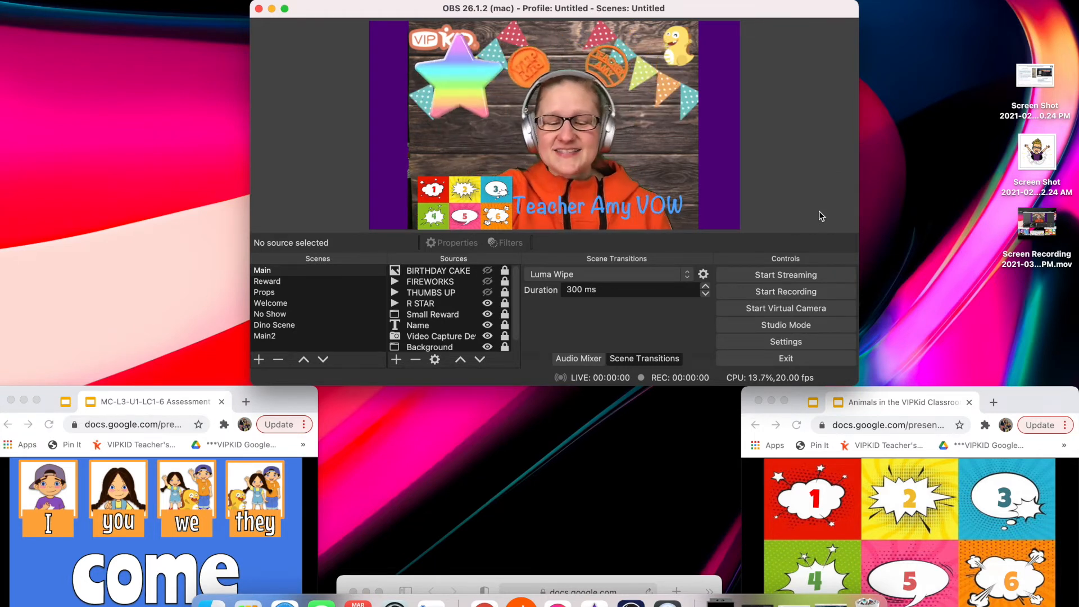
key("r")
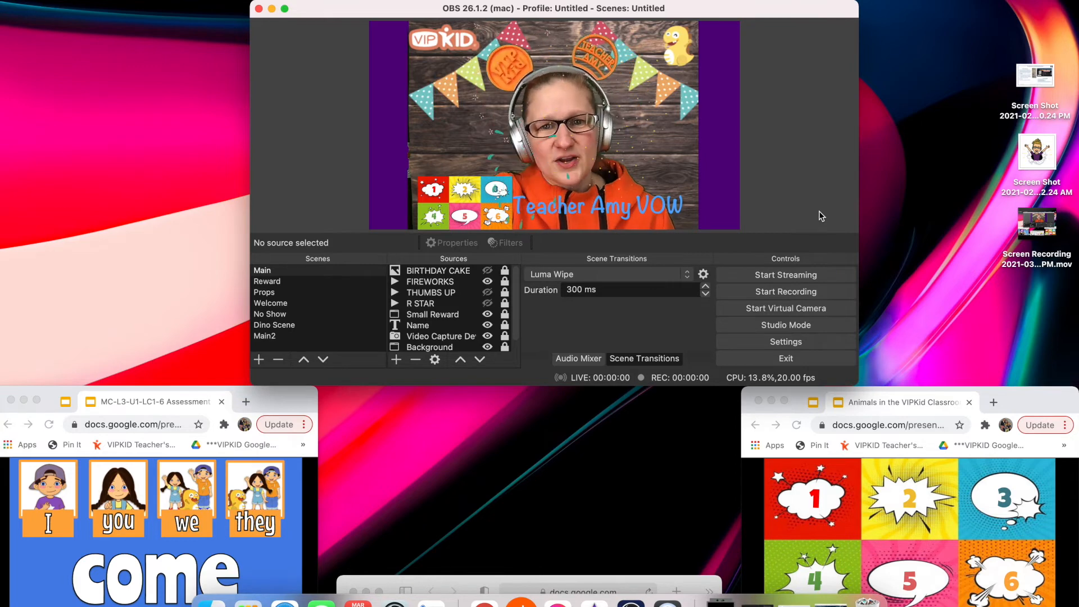
key("t")
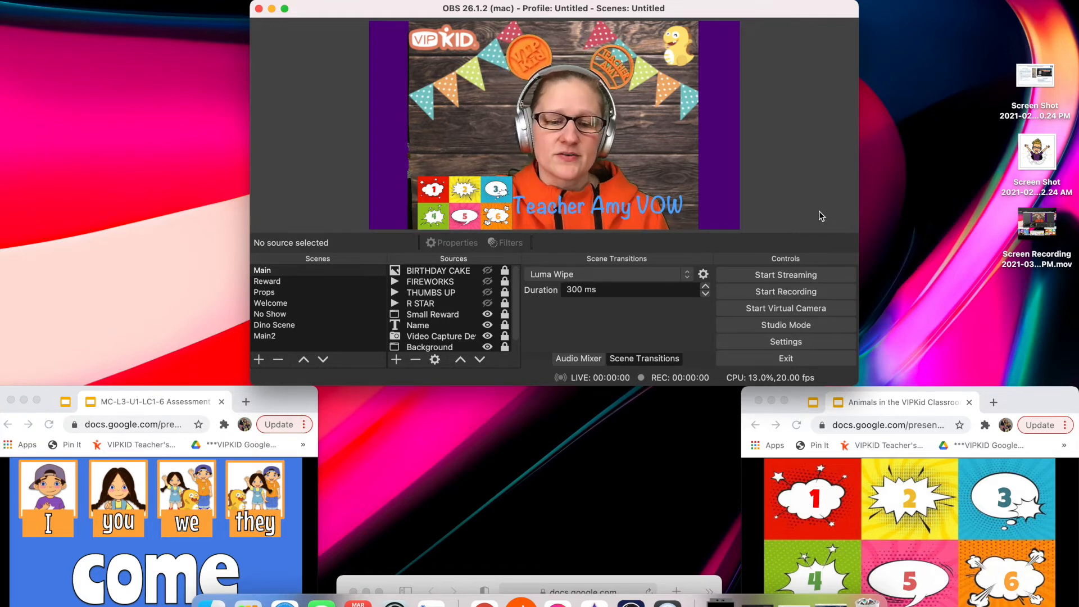
key("1")
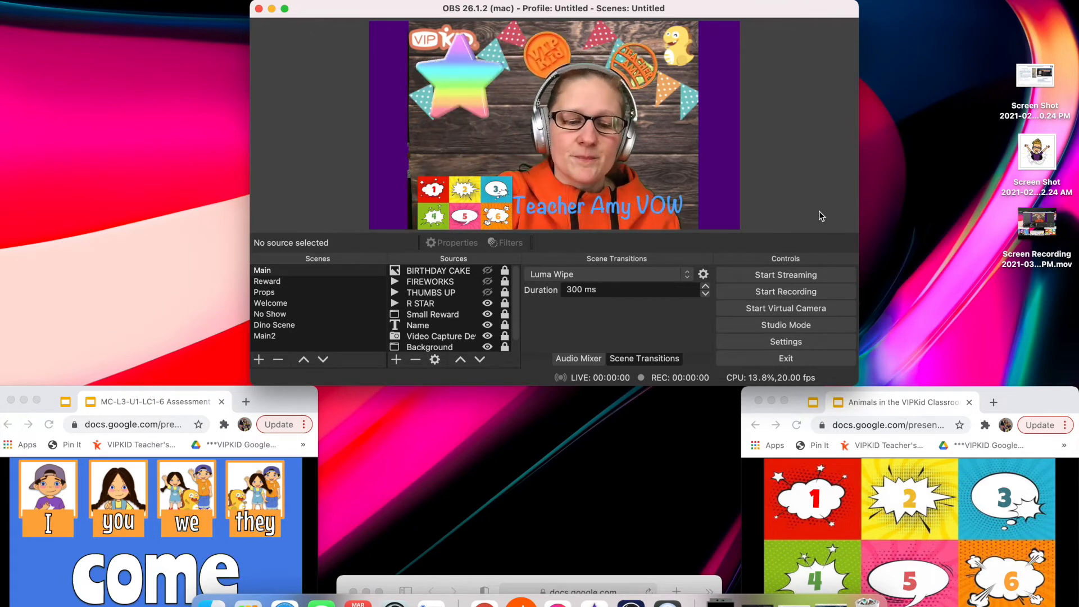
key("1")
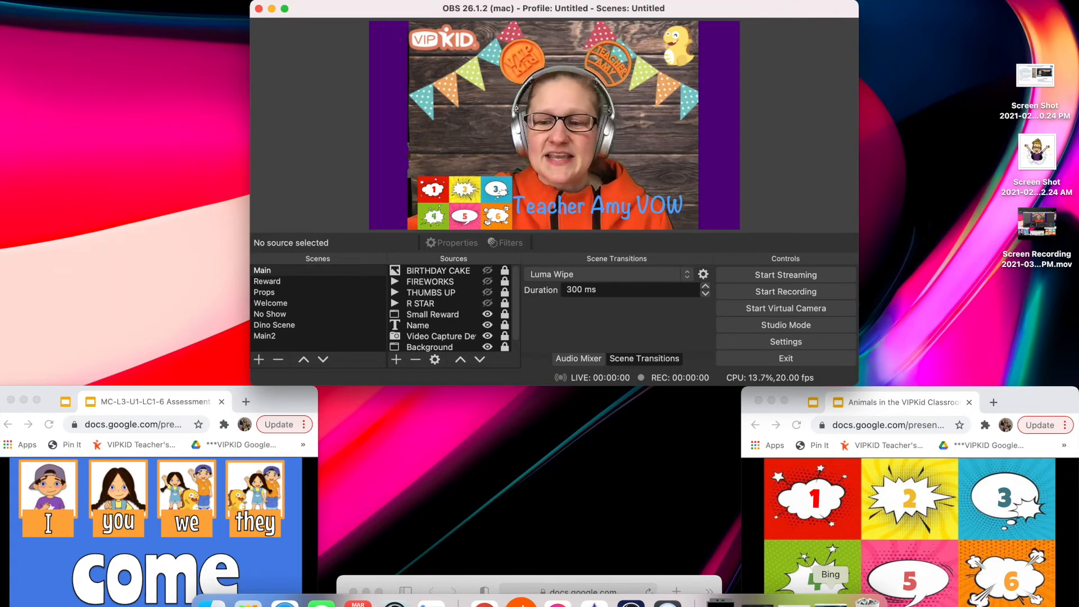
Switch to the Bing browser window and search for images of "heart png".
left_click(831, 601)
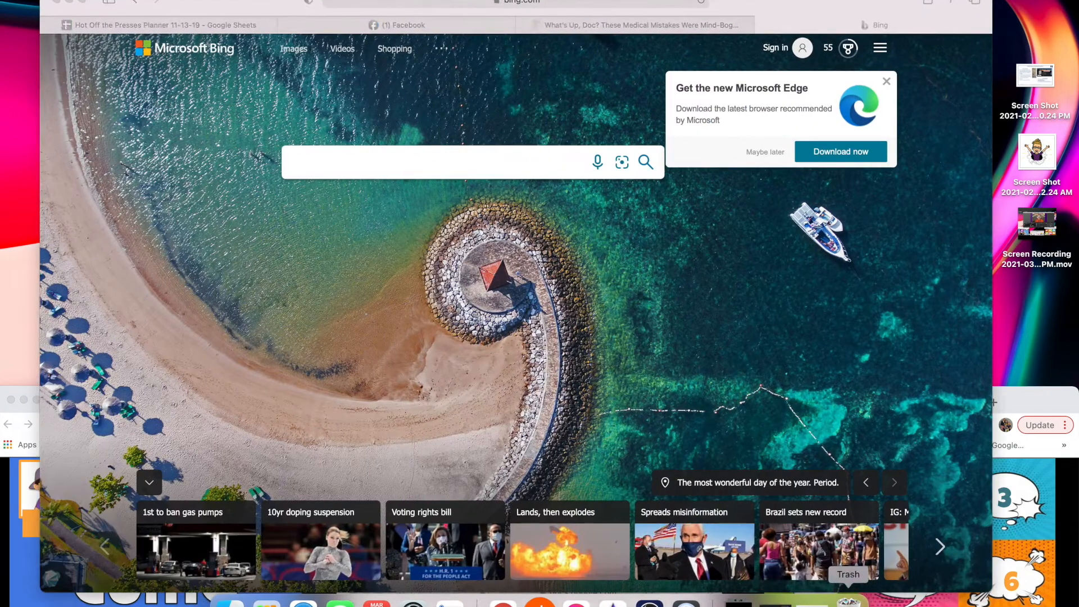
left_click(457, 165)
type("he")
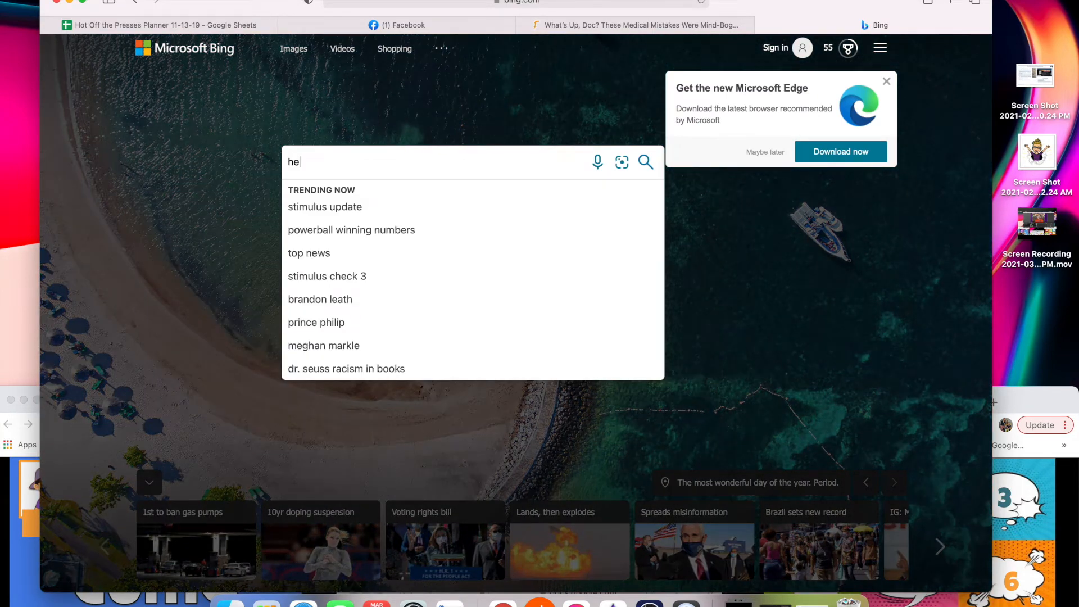
type("art png")
key("Return")
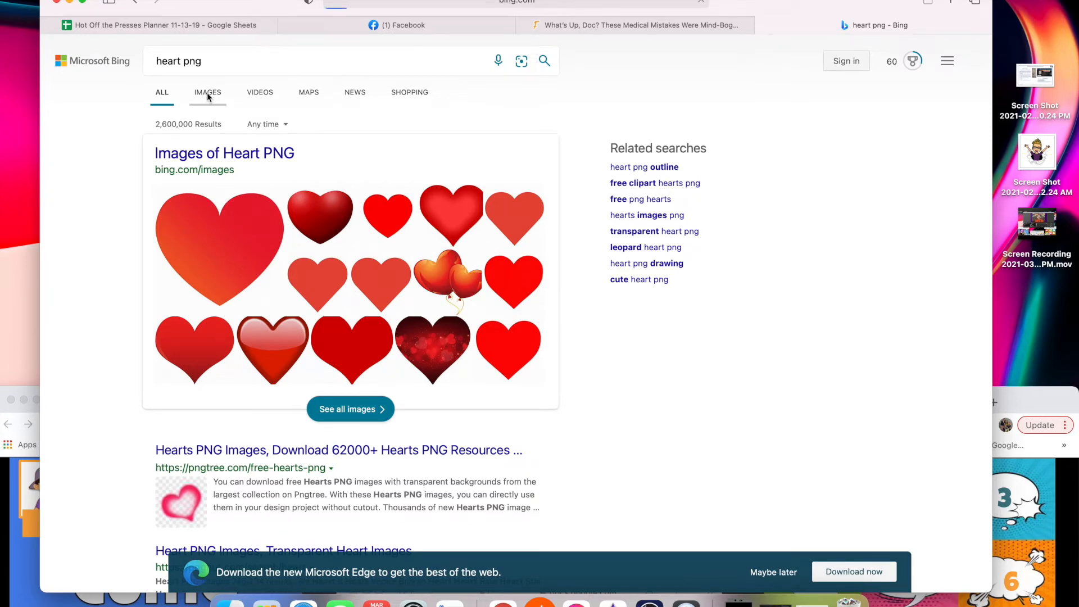
left_click(207, 92)
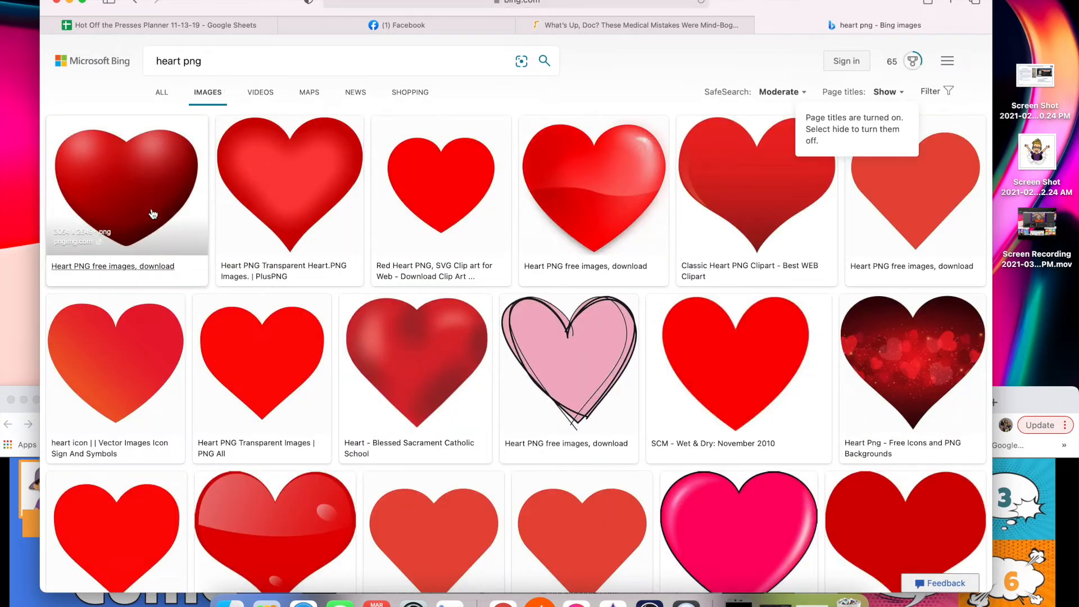
Download the red transparent heart image from the PlusPNG result and minimize the browser window.
left_click(318, 188)
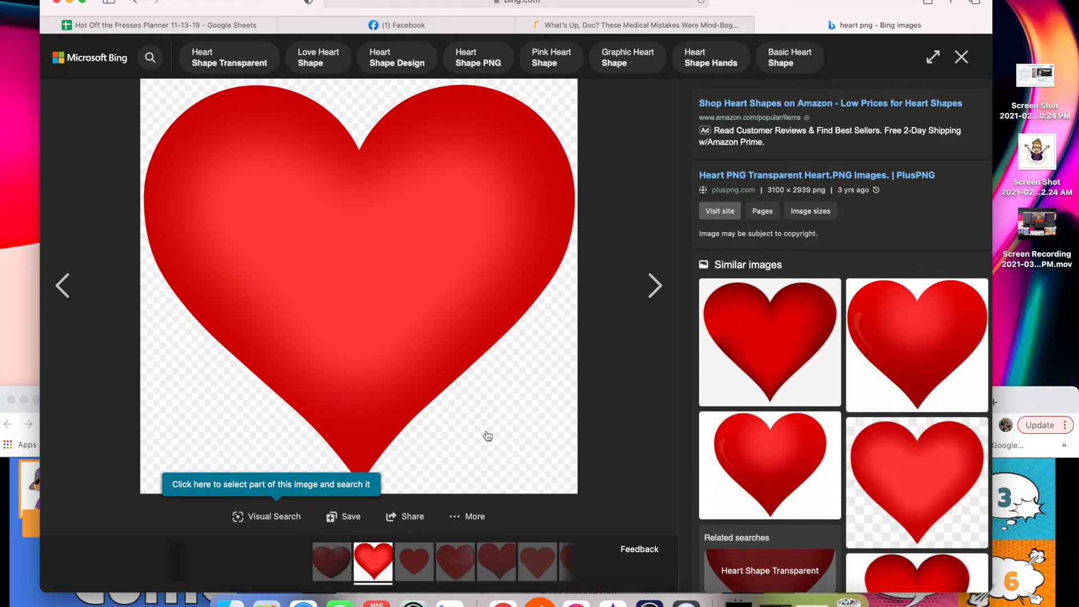
right_click(456, 344)
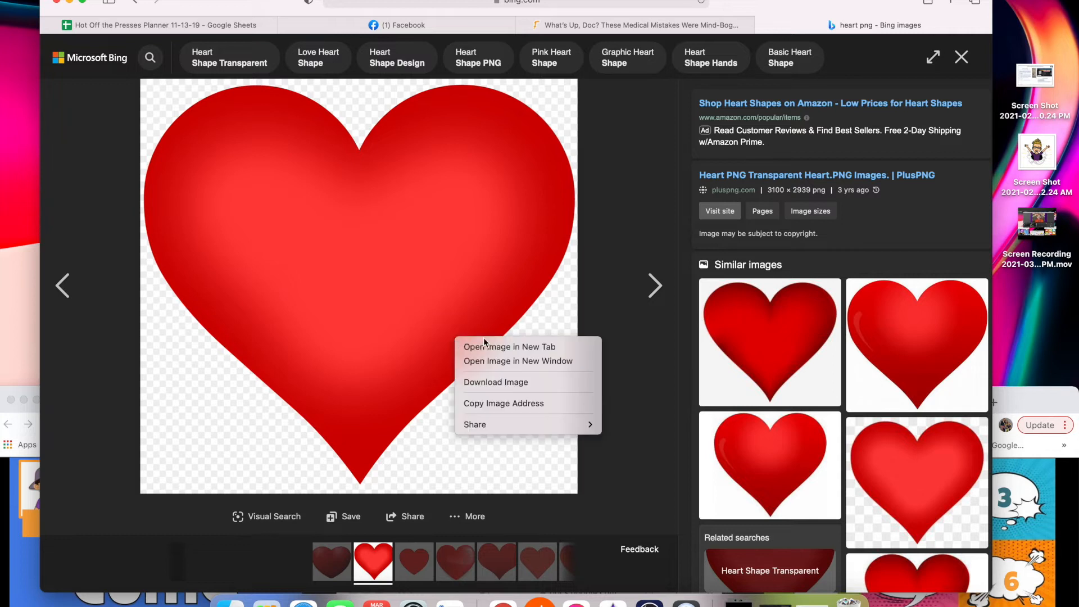
left_click(496, 382)
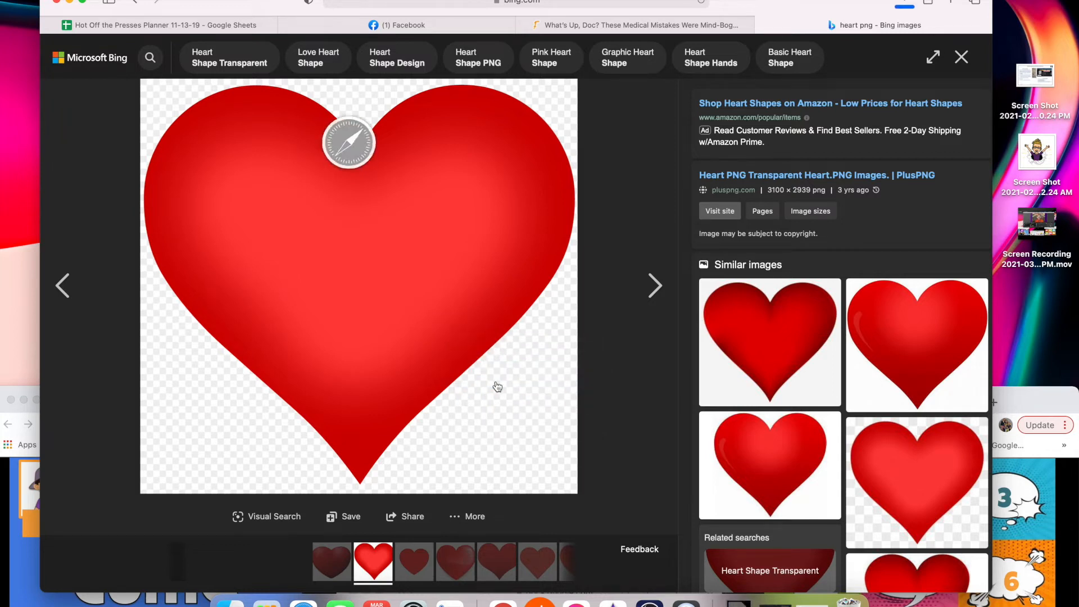
left_click(69, 2)
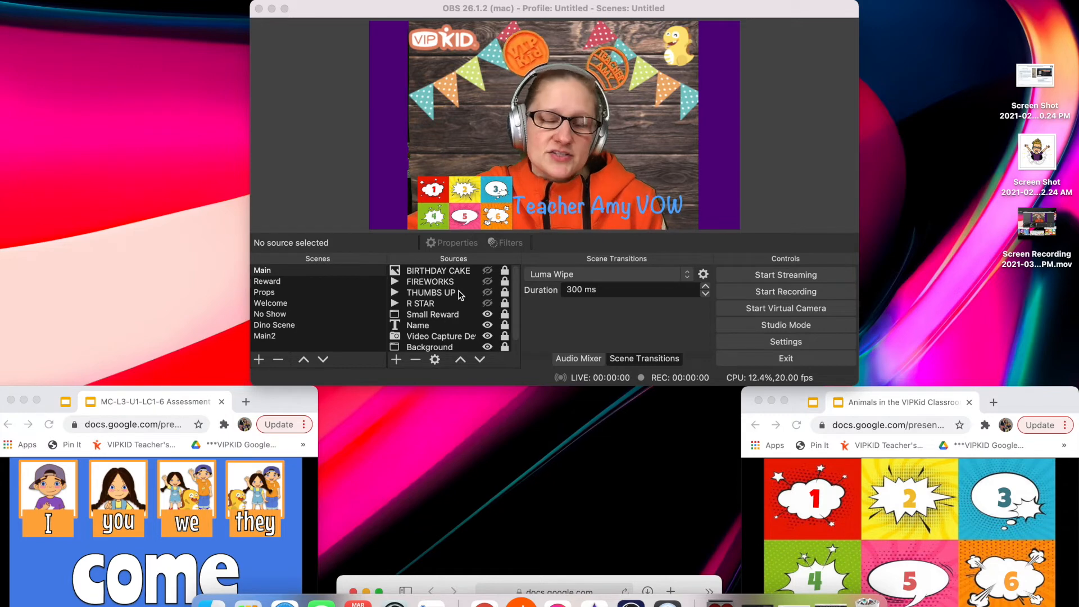
Add an image source named Heart to the Main scene using 36850-4-3d-red-heart-transparent.png from Downloads.
left_click(396, 361)
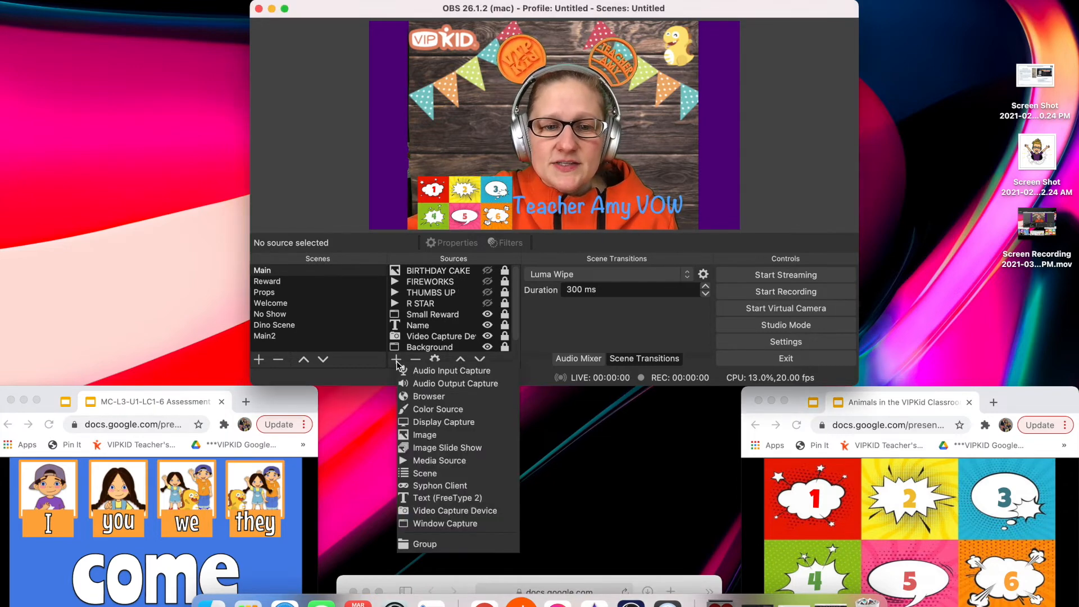
left_click(430, 435)
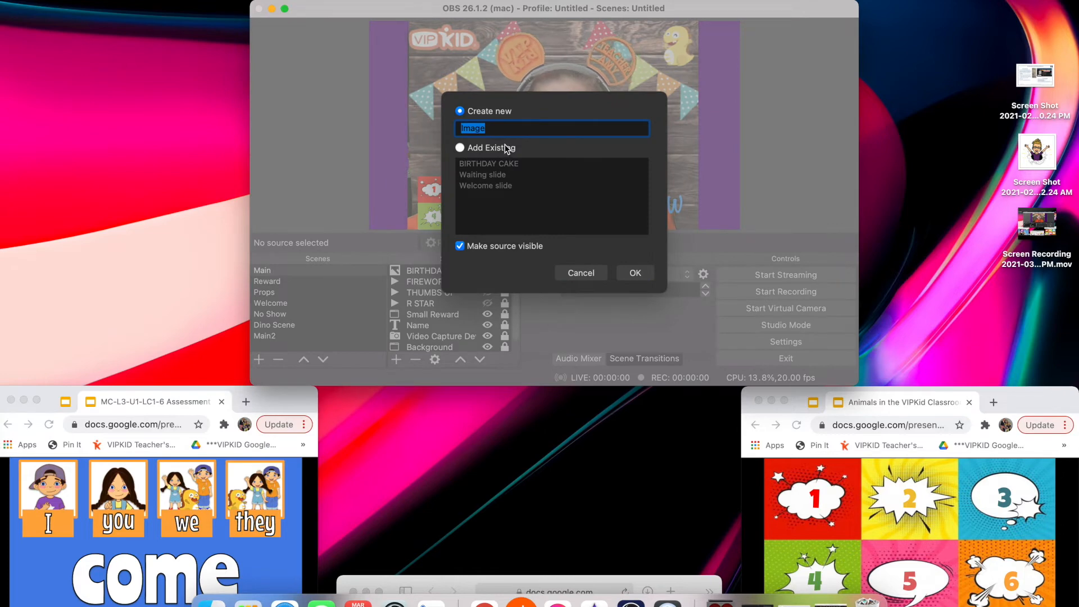
type("Heart")
key("Return")
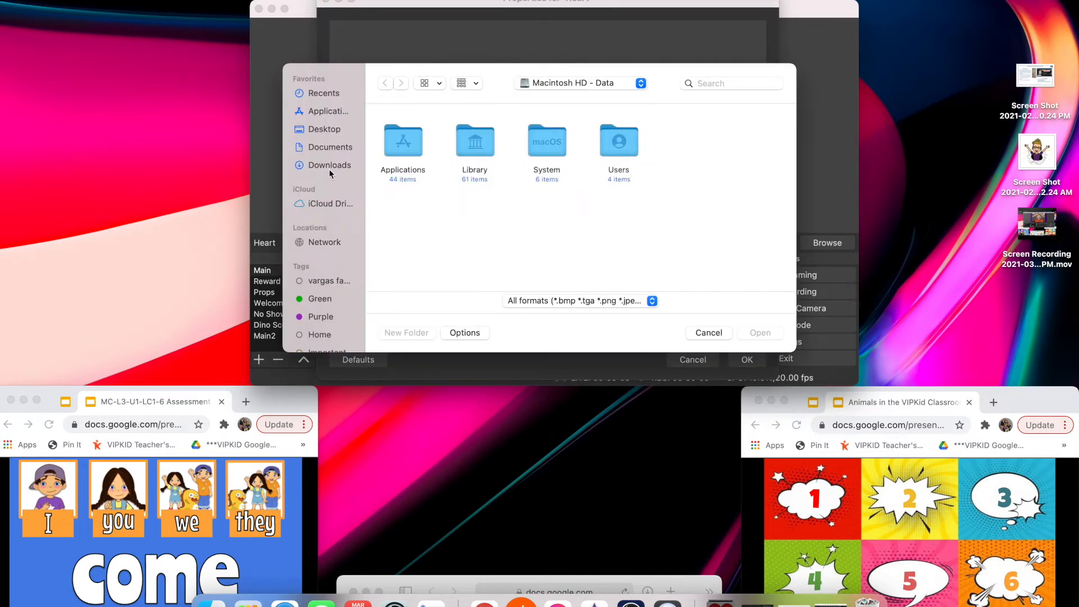
left_click(329, 167)
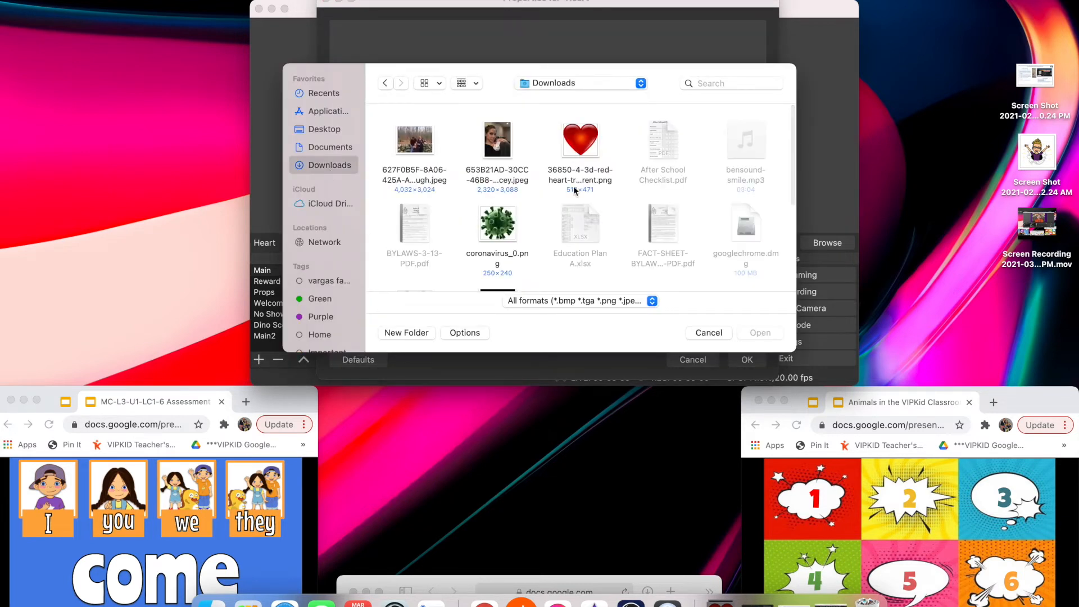
double_click(585, 149)
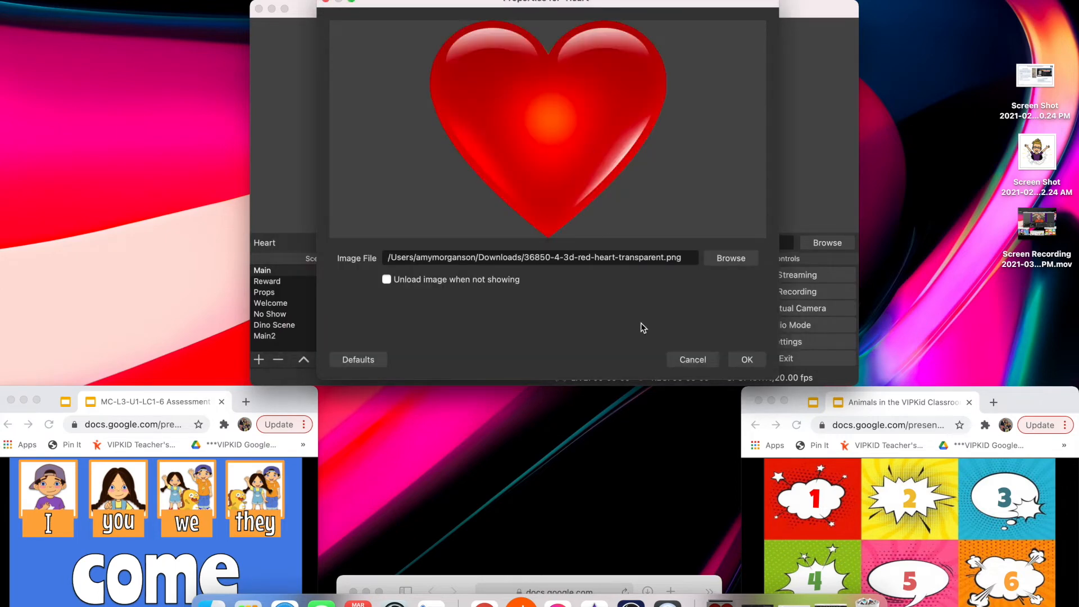
left_click(746, 361)
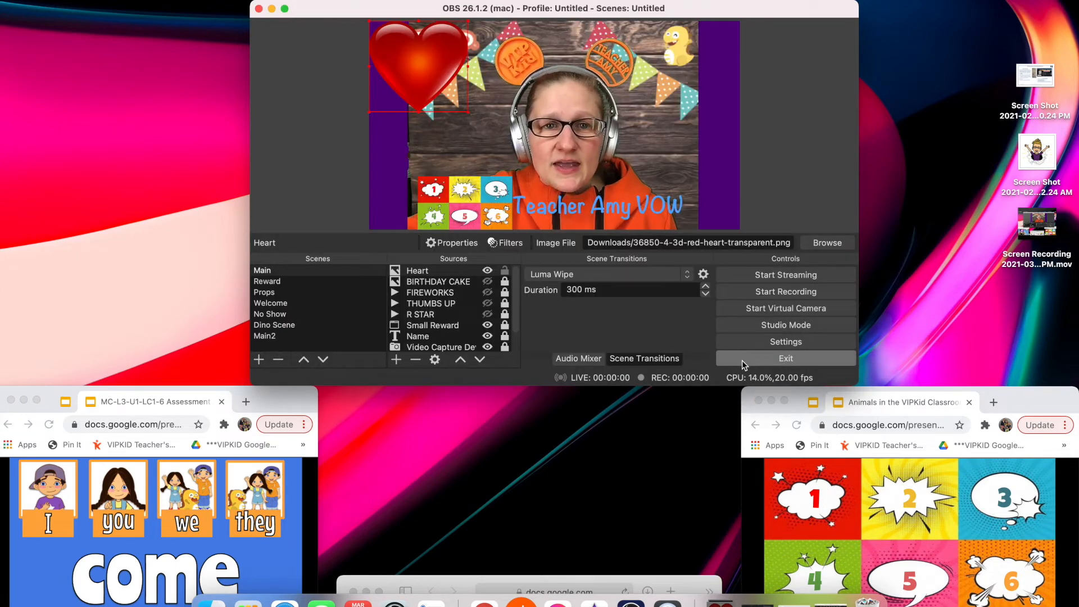
Shrink the heart image, place it just below the VIPKid logo in the preview, and lock the source.
left_click_drag(431, 76, 496, 99)
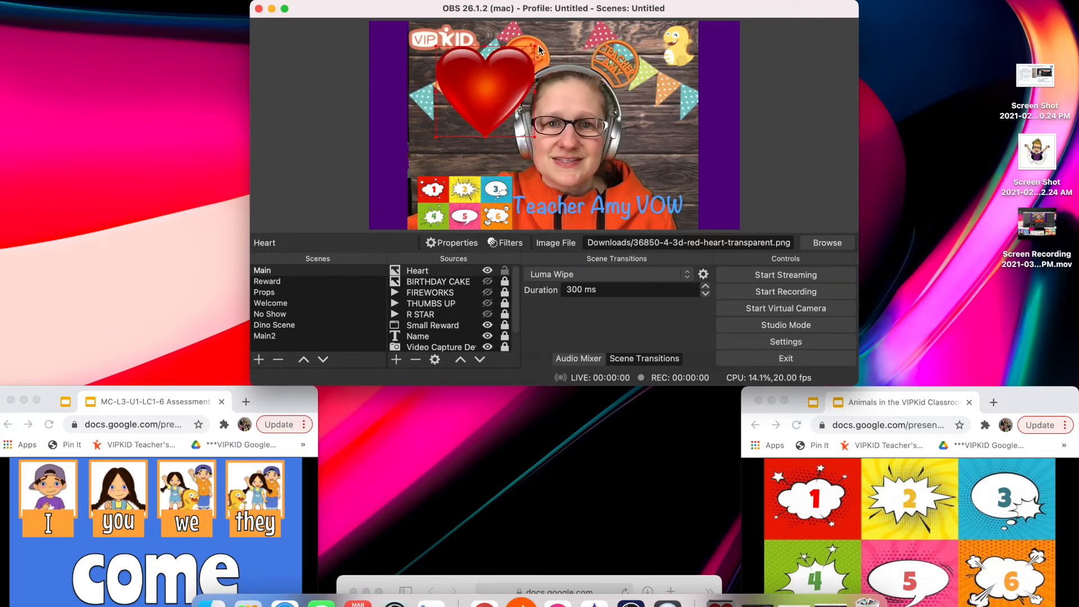
left_click_drag(537, 44, 511, 70)
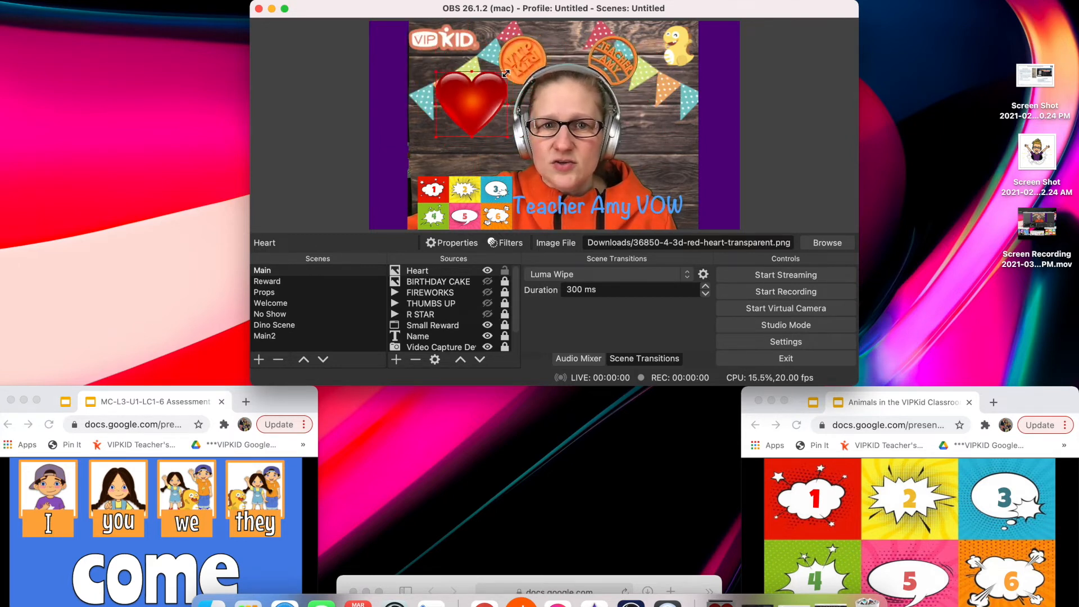
left_click_drag(473, 115, 459, 99)
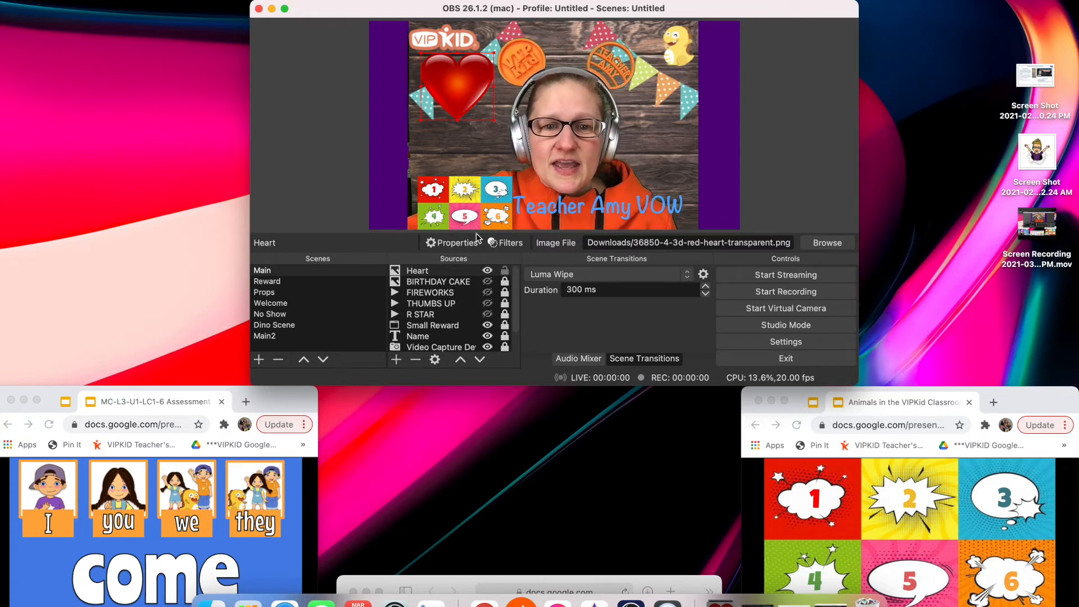
left_click(505, 271)
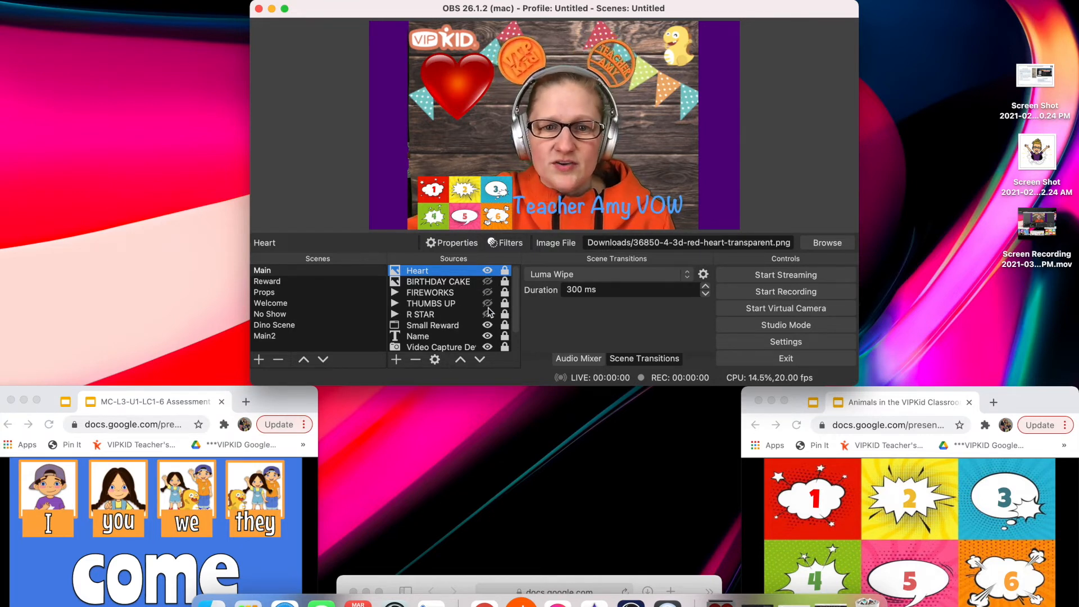
Test hiding and showing the Heart source in the Main scene and leave it hidden.
left_click(487, 272)
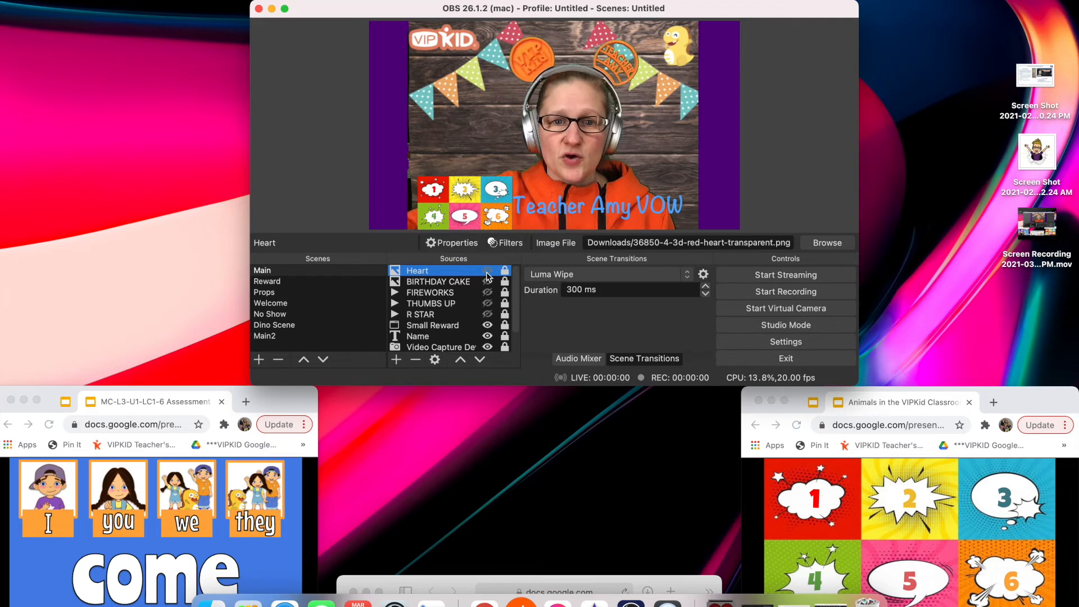
left_click(487, 272)
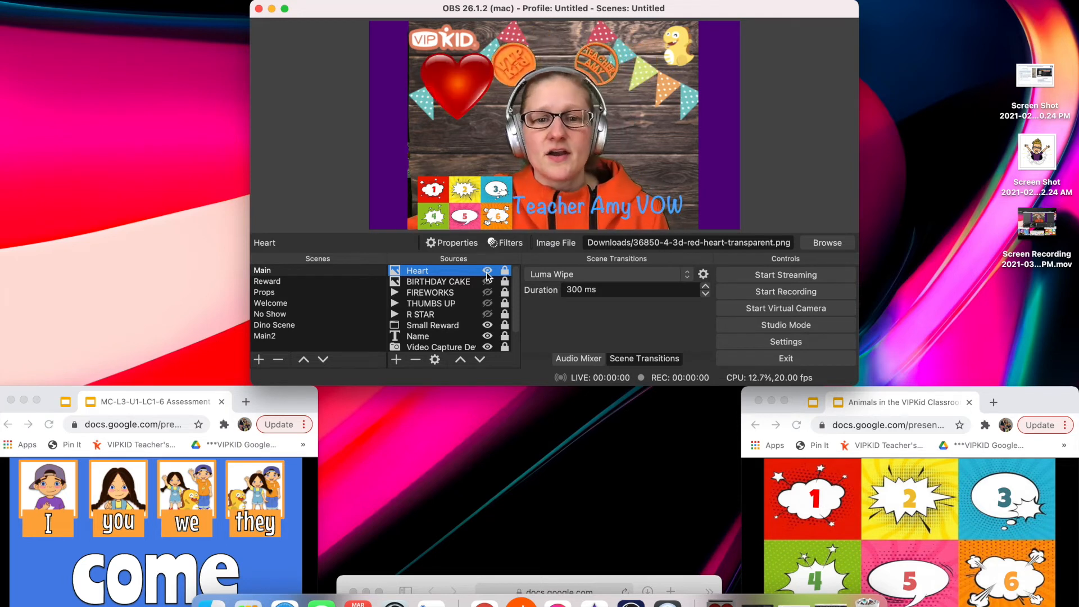
left_click(486, 272)
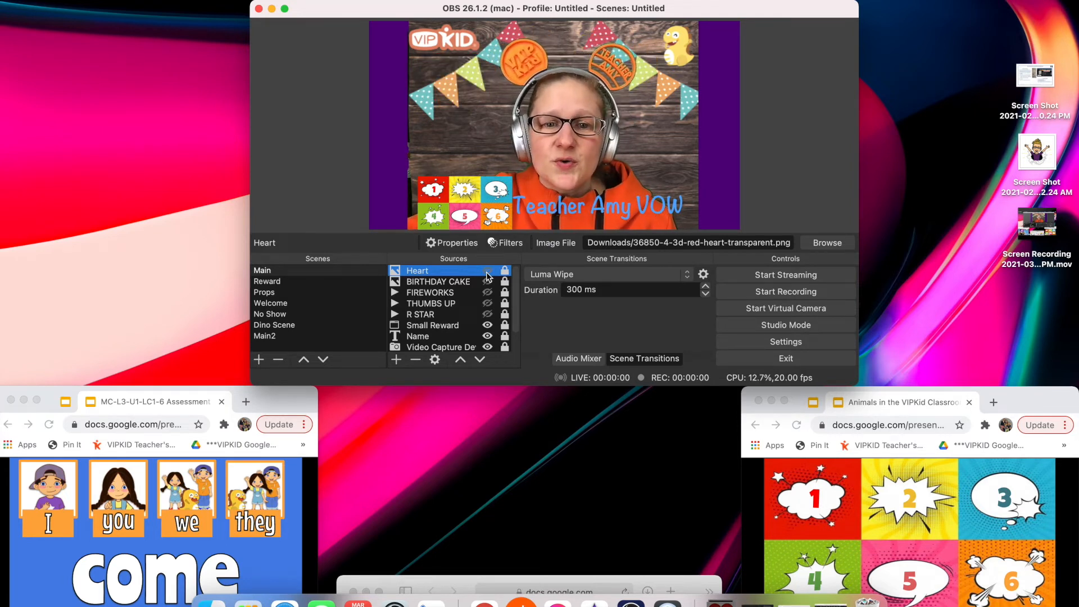
mouse_move(404, 11)
left_mouse_down()
mouse_move(875, 0)
mouse_move(432, 4)
mouse_move(399, 18)
left_mouse_up()
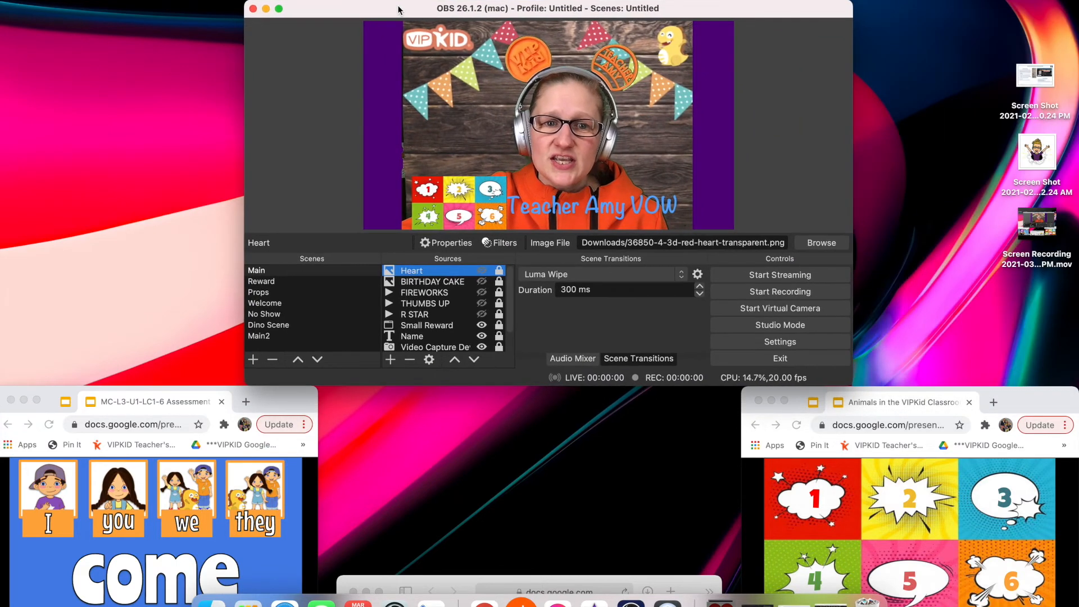
Show the BIRTHDAY CAKE overlay in the Main scene briefly and hide it again.
left_click(426, 284)
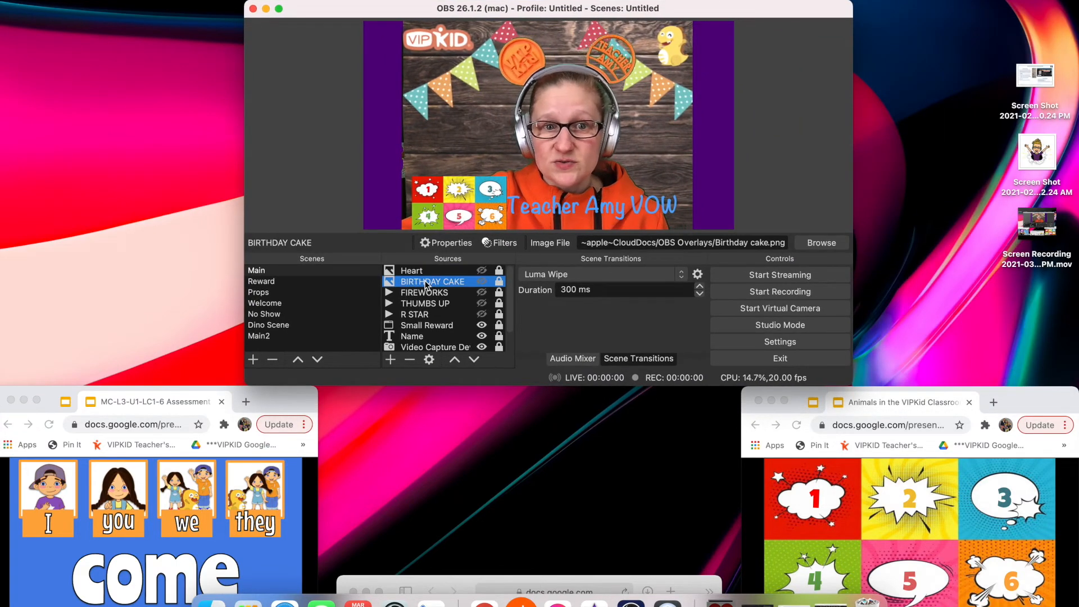
left_click(482, 283)
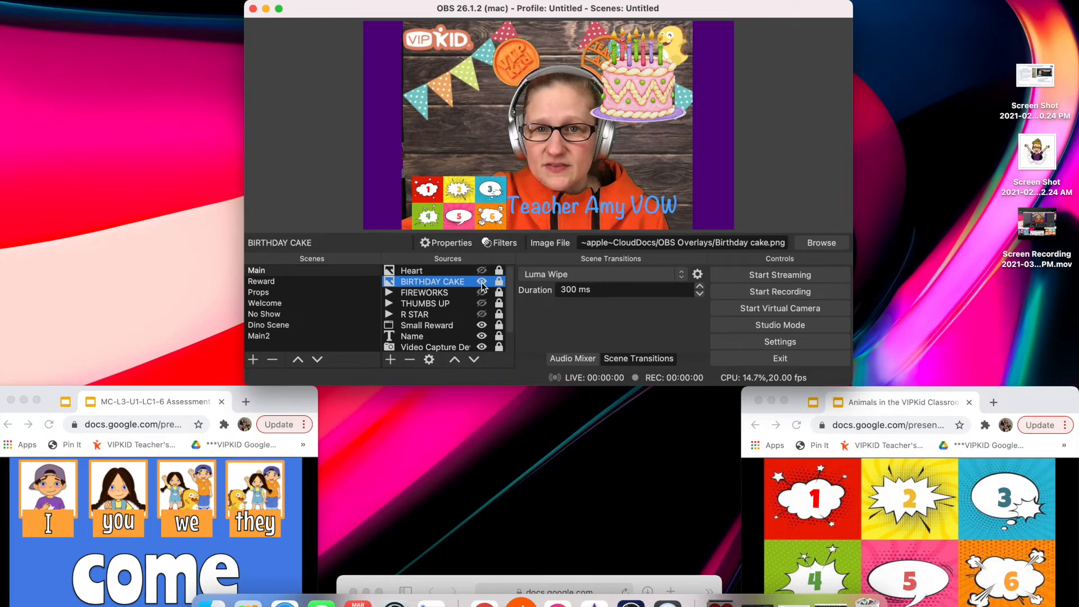
left_click(483, 283)
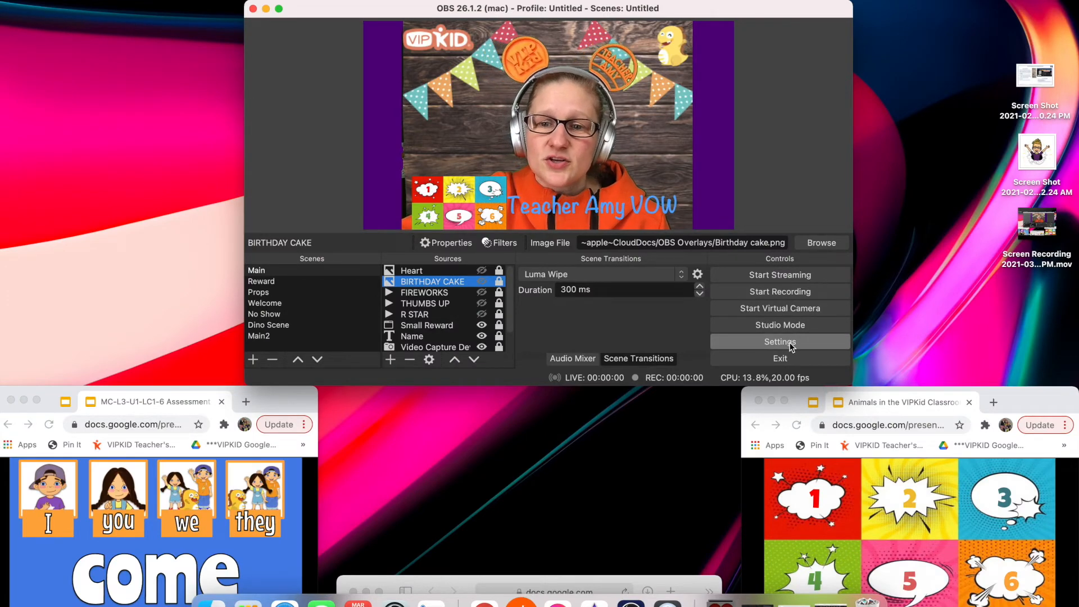
Assign H as the hotkey for both showing and hiding Heart in the Main scene and save the settings.
left_click(791, 343)
left_click(273, 175)
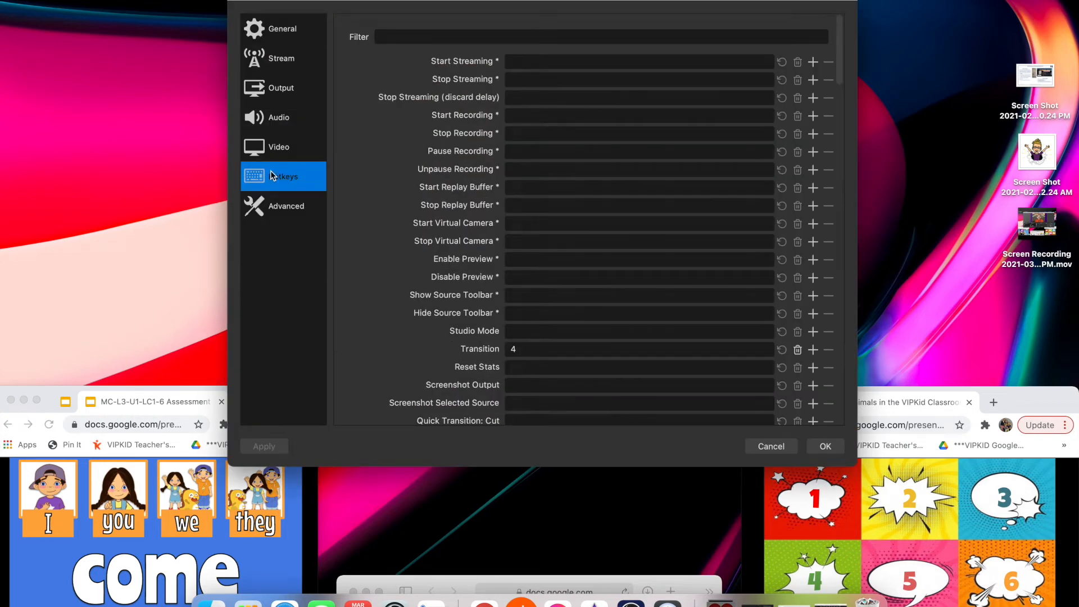
scroll(578, 321, "down", 20)
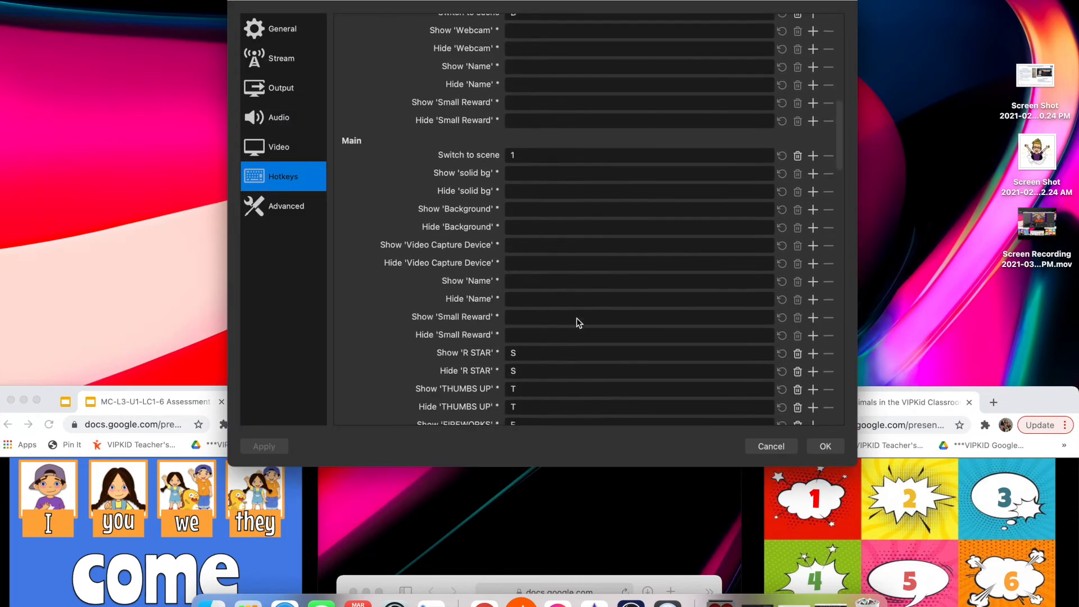
scroll(577, 321, "down", 2)
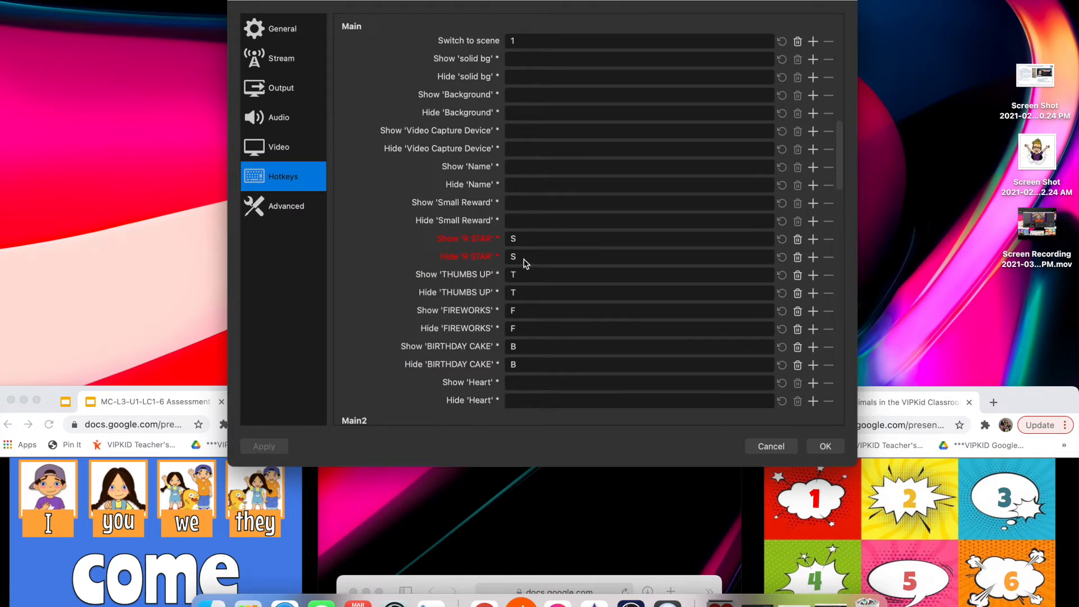
mouse_move(524, 263)
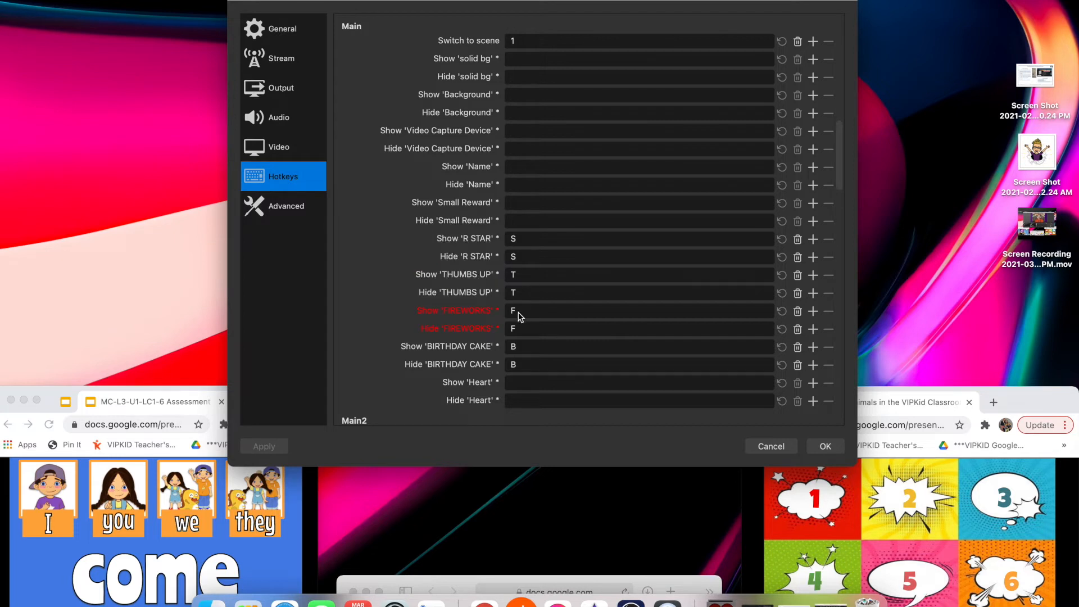
left_click(525, 381)
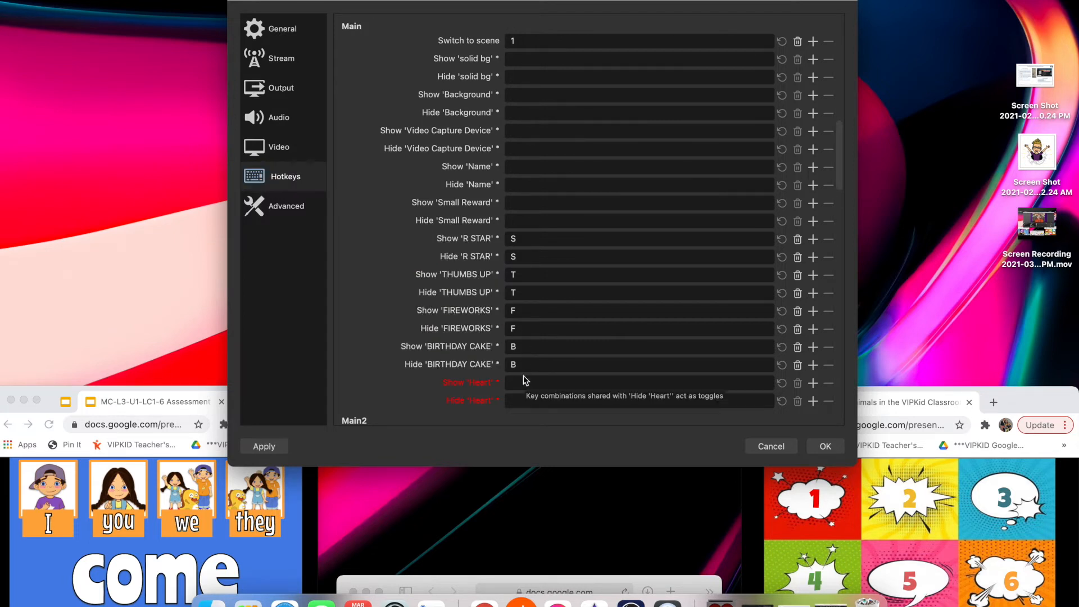
left_click(535, 387)
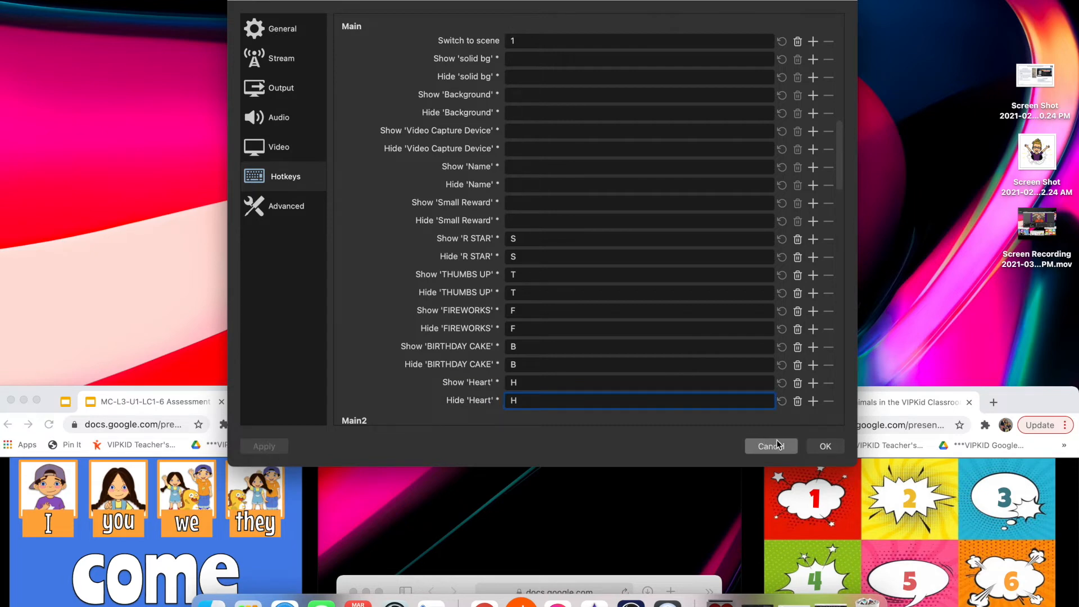
left_click(825, 446)
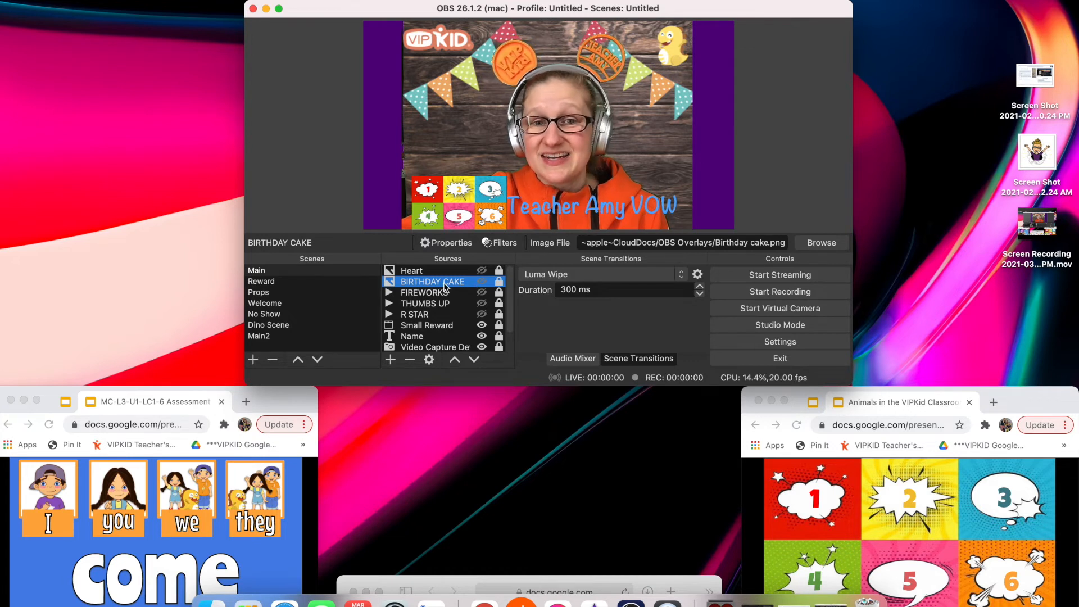
Test the H hotkey by showing and hiding the Heart overlay with no source selected.
left_click(797, 183)
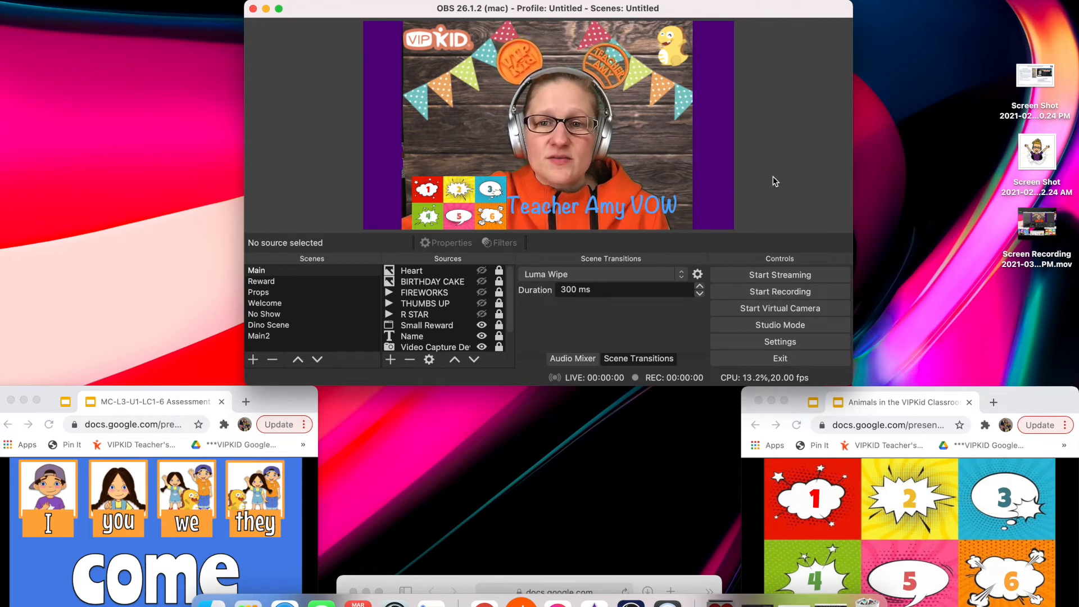
key("h")
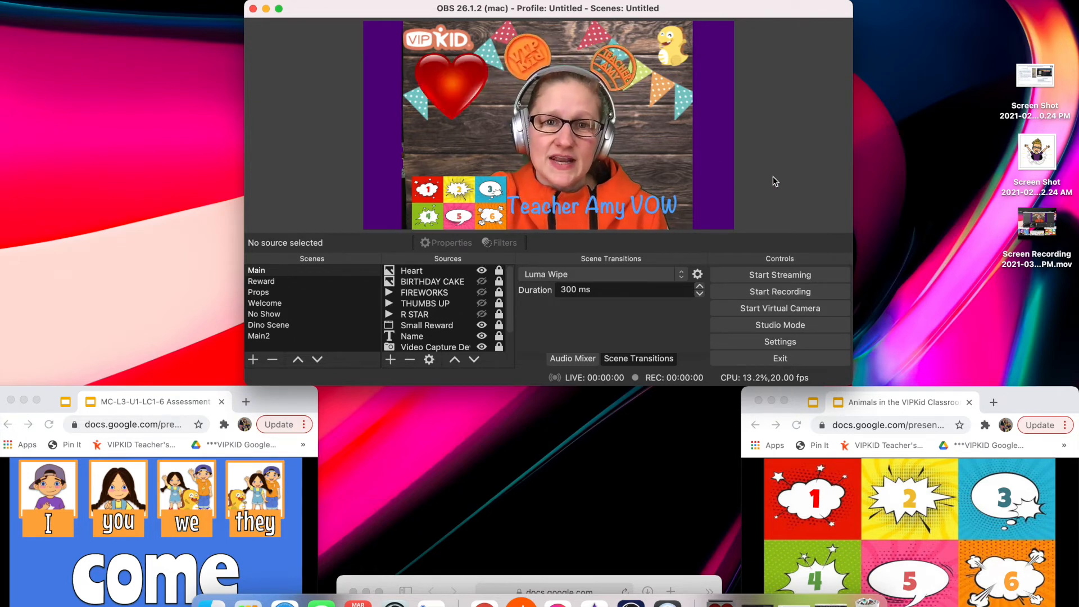
key("h")
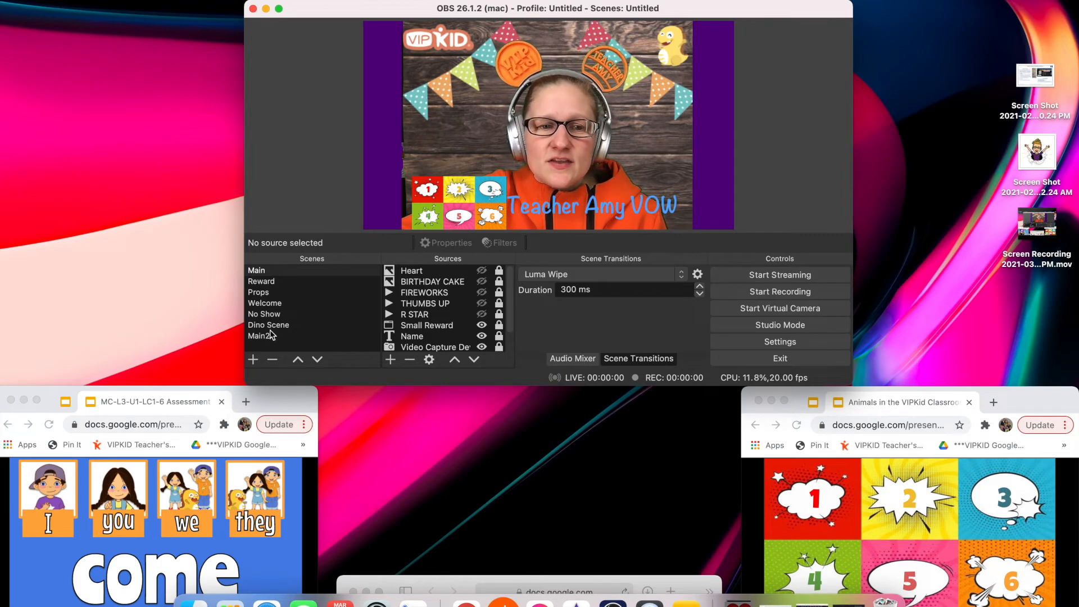
Demonstrate the Reward scene by revealing the picture behind tile 3, and return to the Main scene to toggle the Heart overlay.
left_click(262, 282)
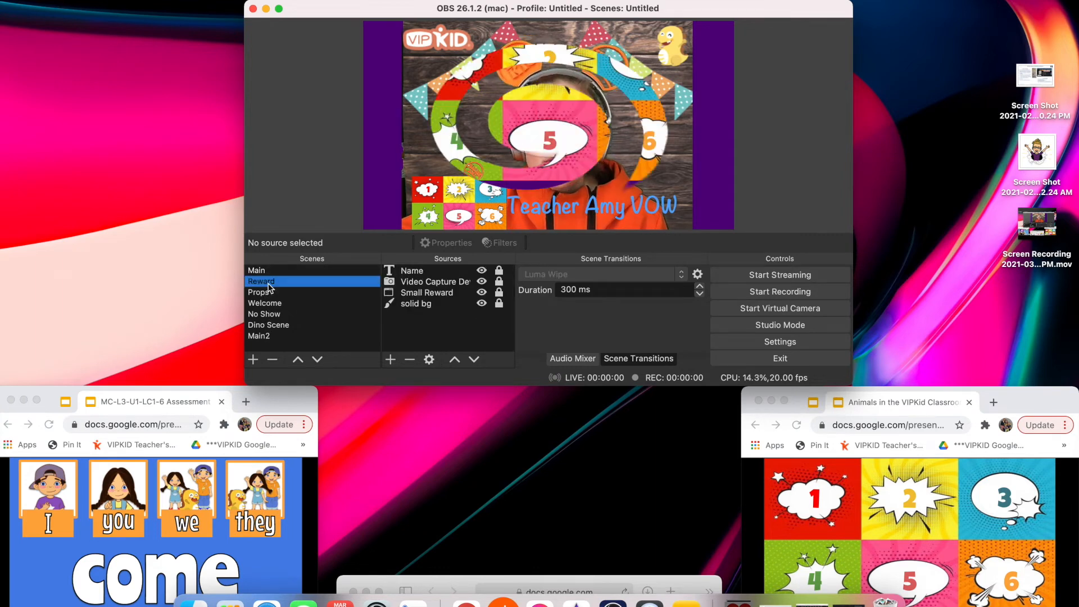
left_click(1007, 525)
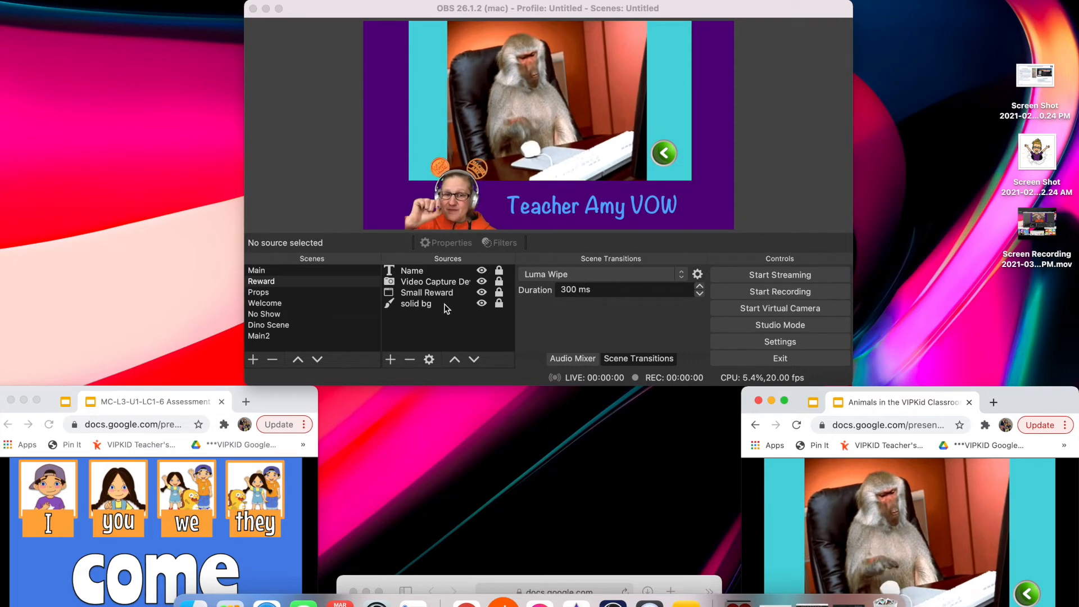
left_click(786, 161)
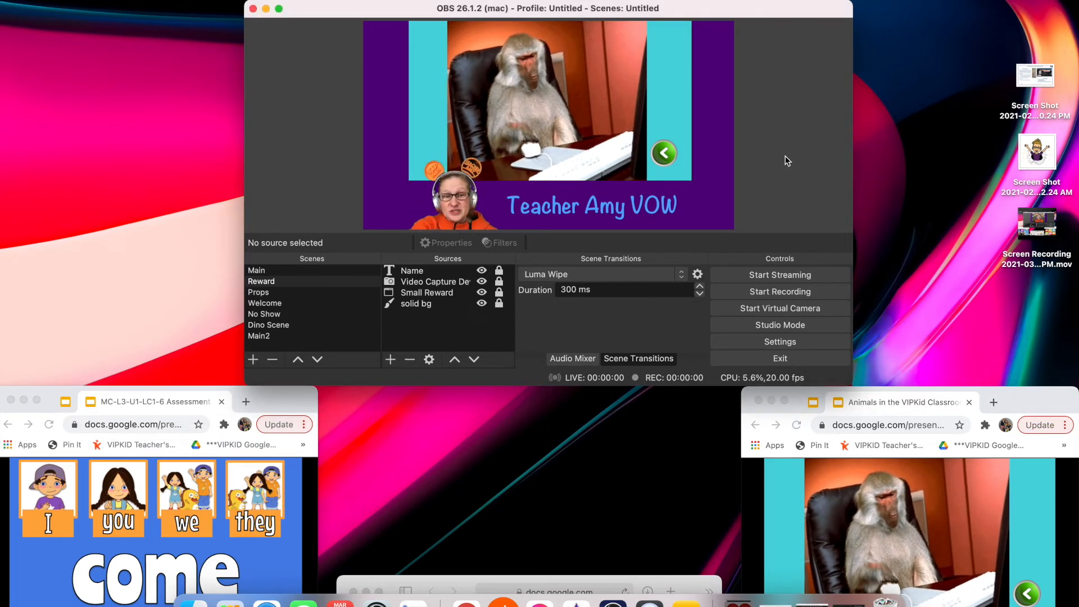
key("1")
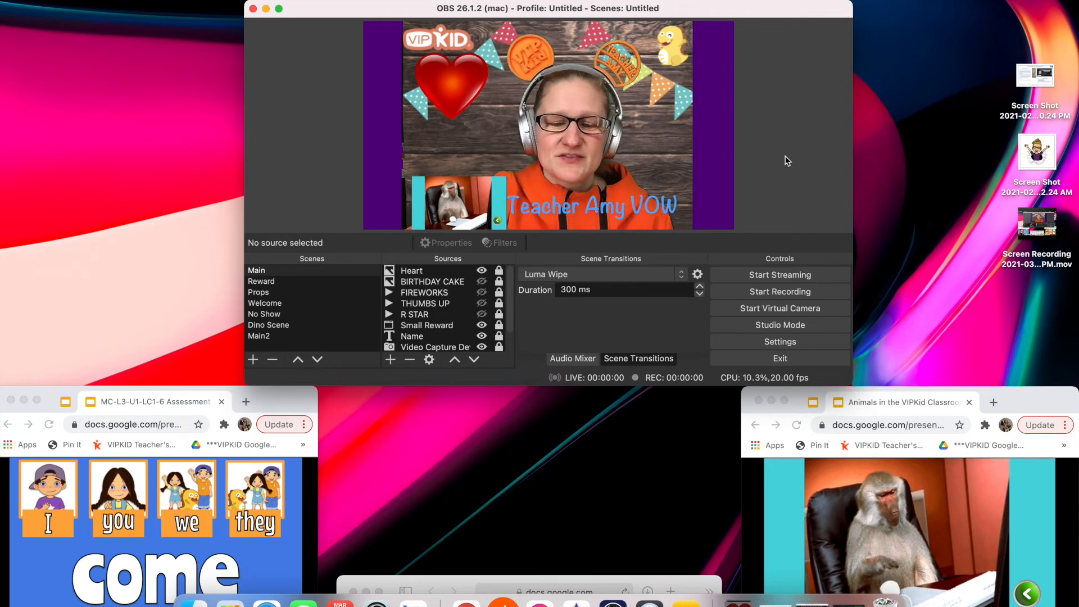
key("h")
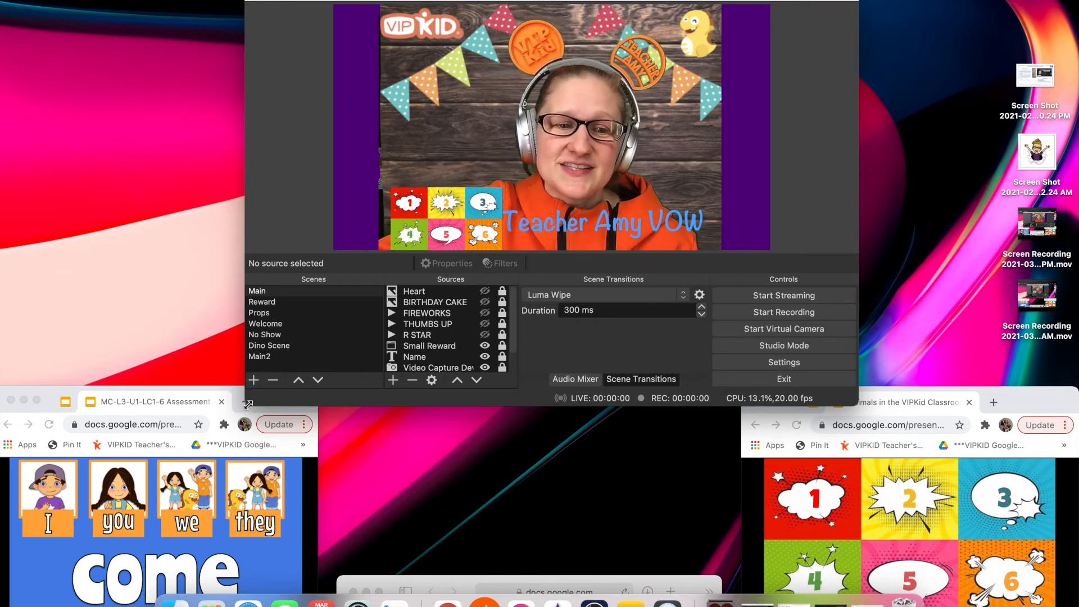
Shrink the OBS window, move it partly off the screen's edge, and switch to the VIPKid Teacher Portal.
left_click_drag(247, 405, 400, 222)
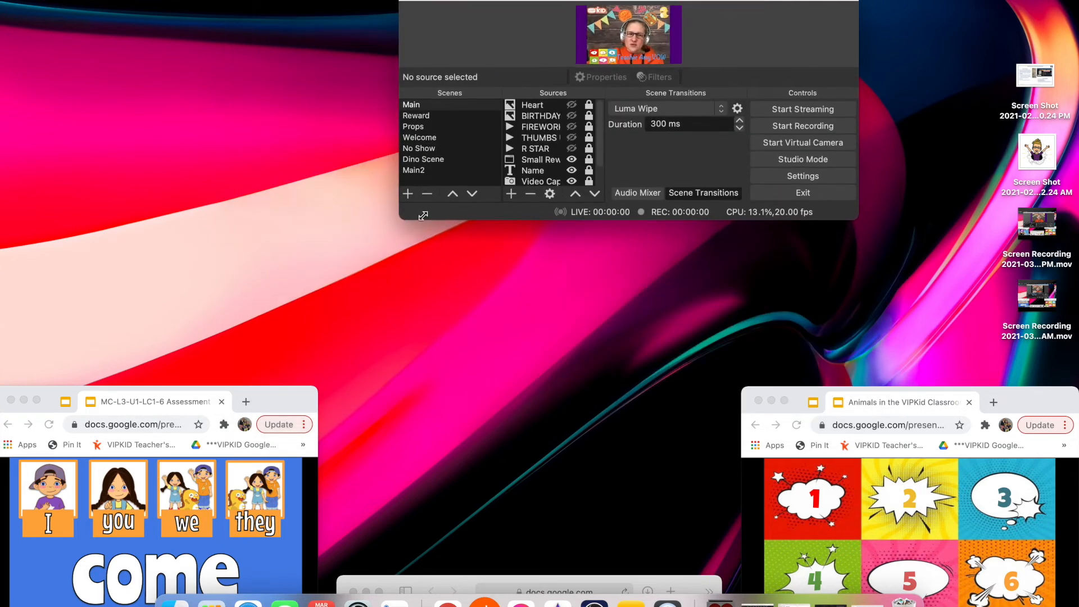
left_click_drag(568, 7, 1012, 2)
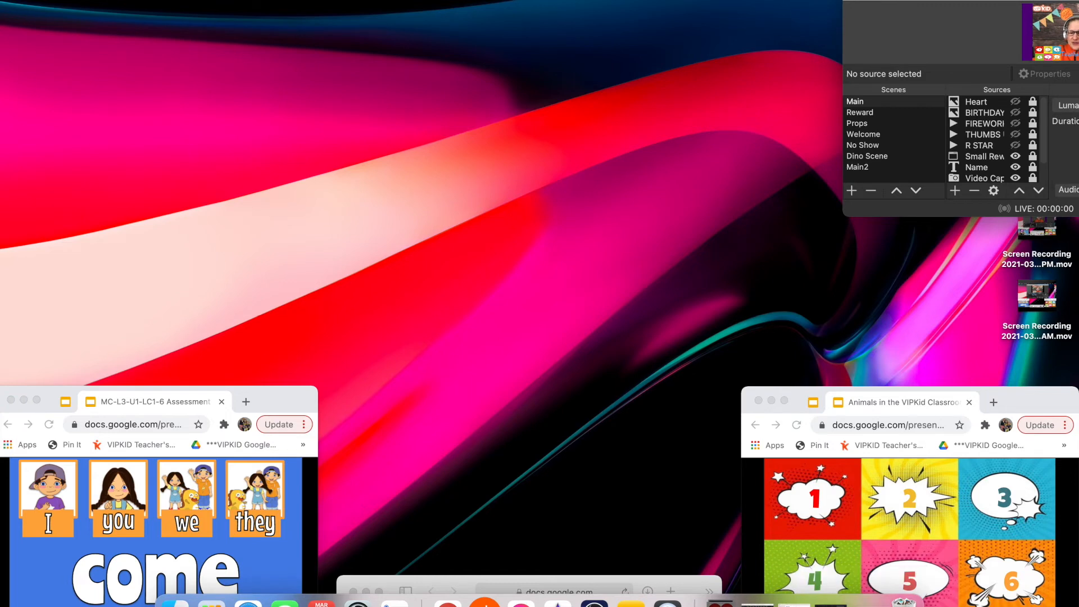
left_click(890, 602)
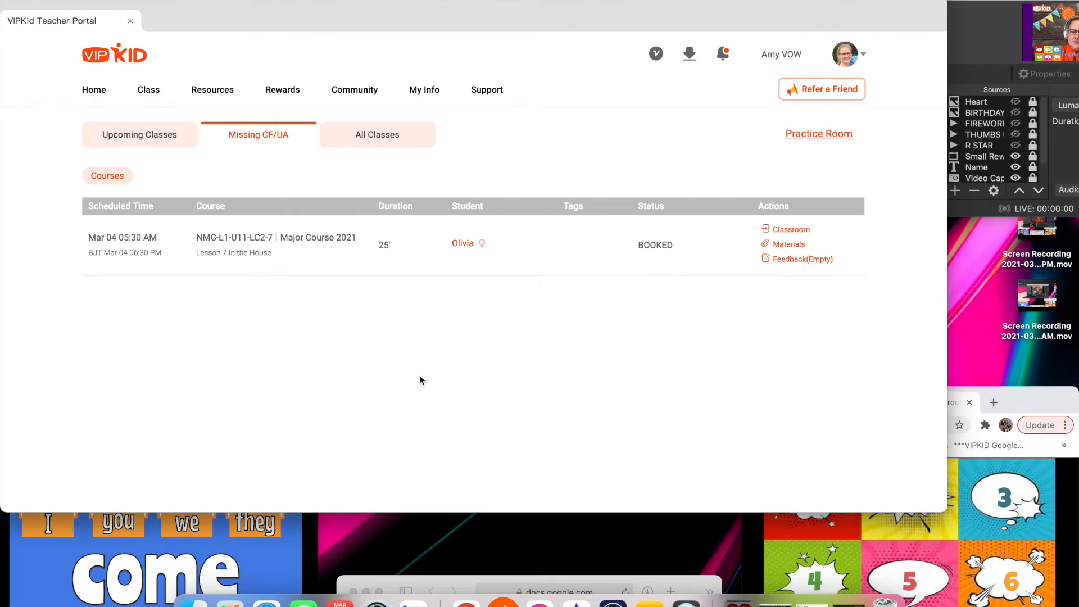
Switch back to OBS, enlarge its window and move it fully into view.
left_click(985, 38)
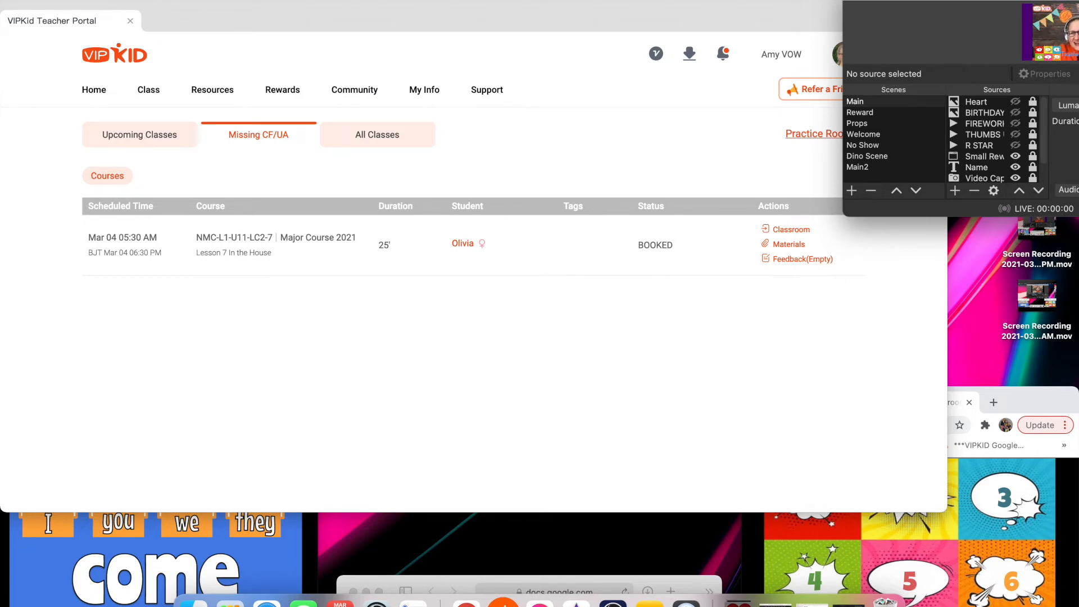
left_click_drag(846, 214, 369, 385)
left_click_drag(767, 0, 692, 10)
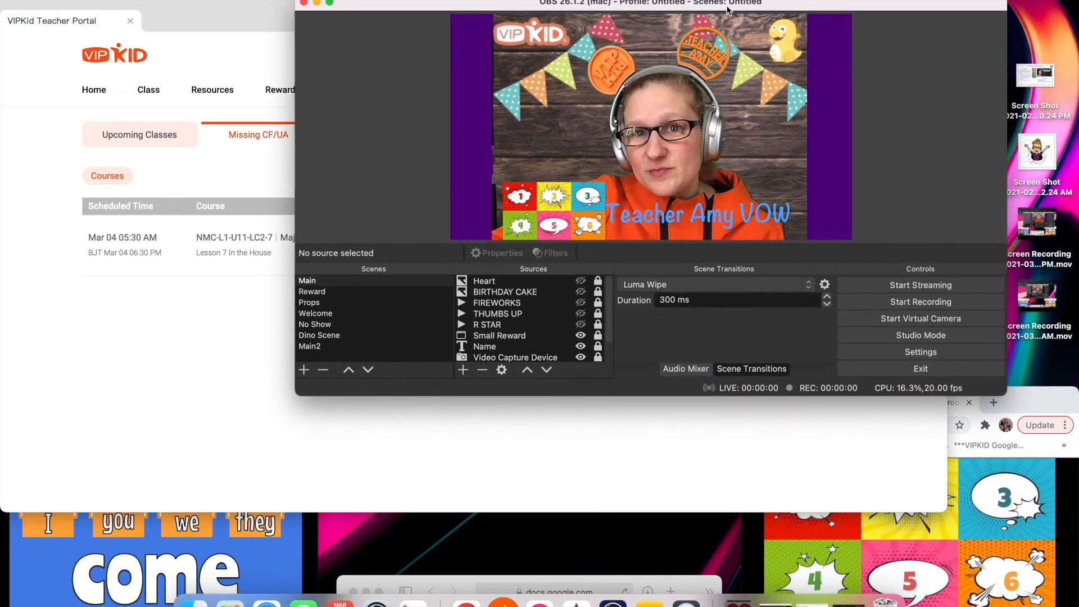
left_click_drag(797, 11, 736, 2)
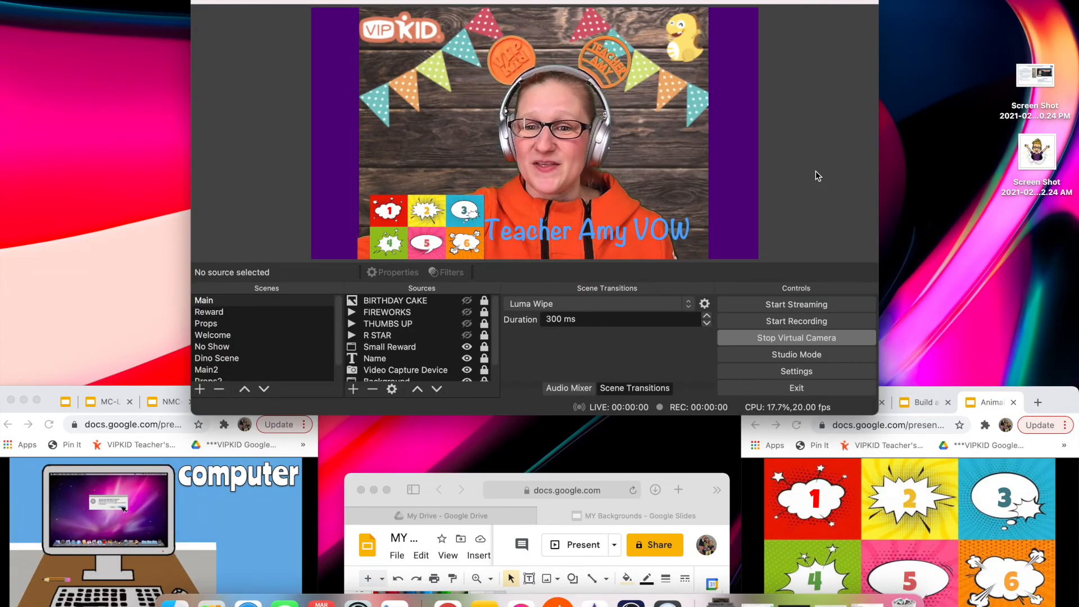
Demonstrate changing slides in the two Chrome windows by switching between the LESSONS and REWARDS title tabs, the MC-L3 tab, the numbered animal tiles and the computer lesson.
left_click(845, 413)
left_click(813, 402)
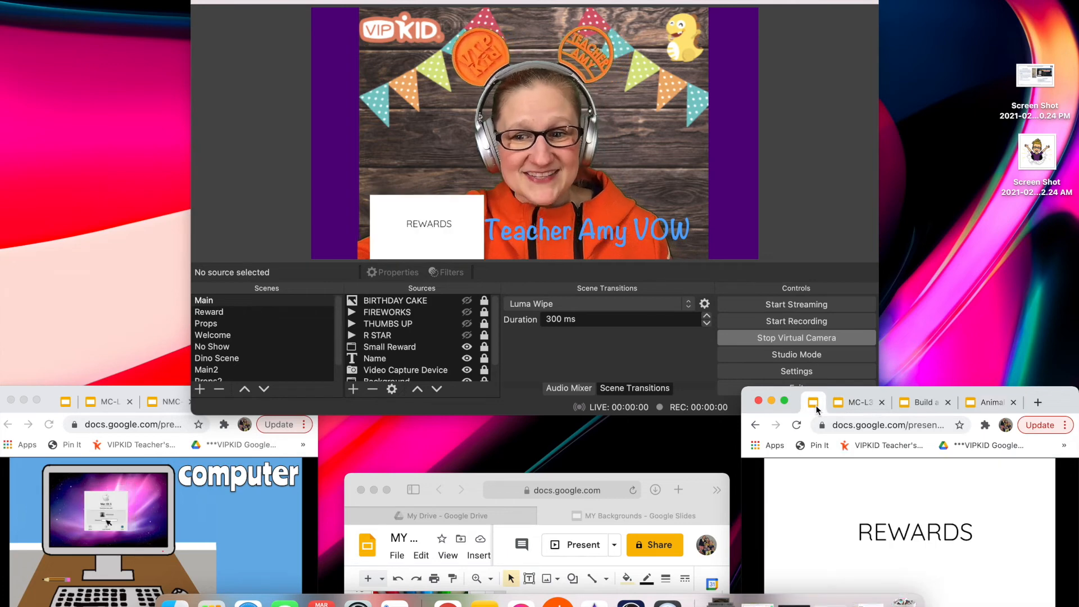
left_click(117, 453)
left_click(68, 404)
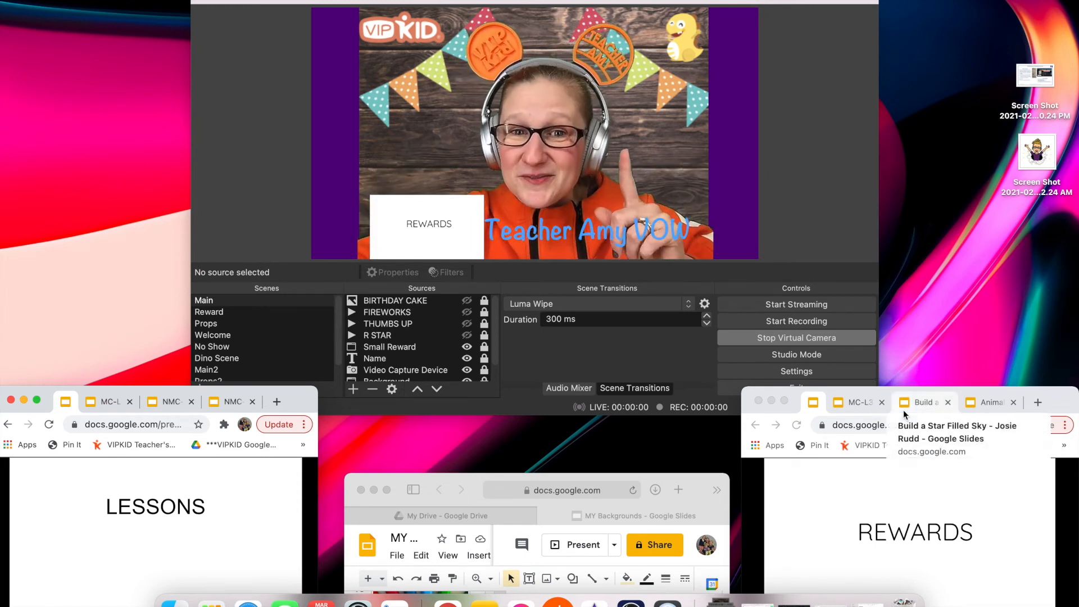
left_click(869, 407)
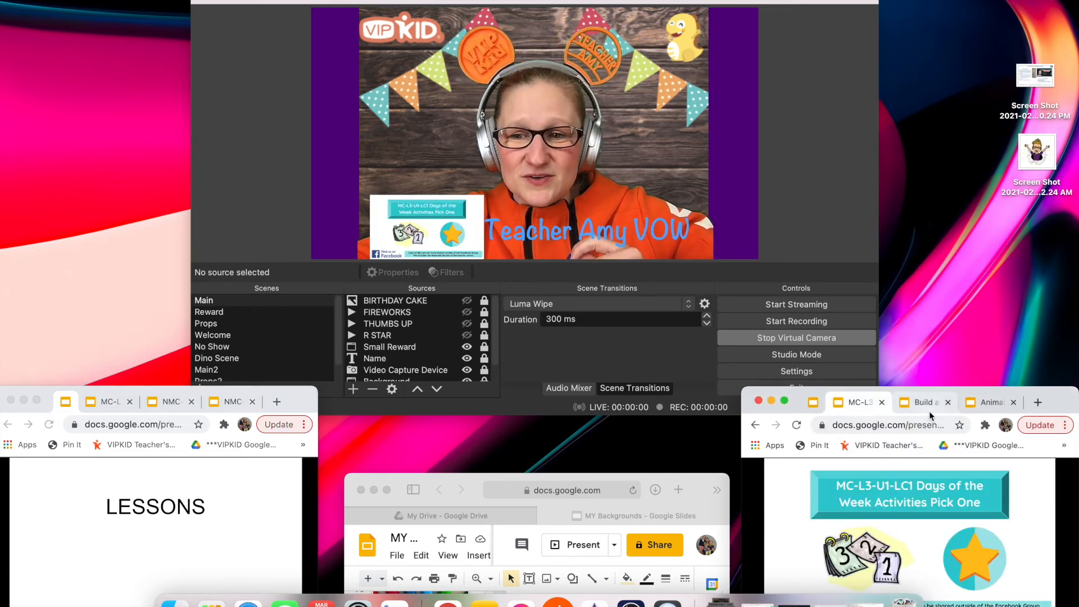
left_click(987, 408)
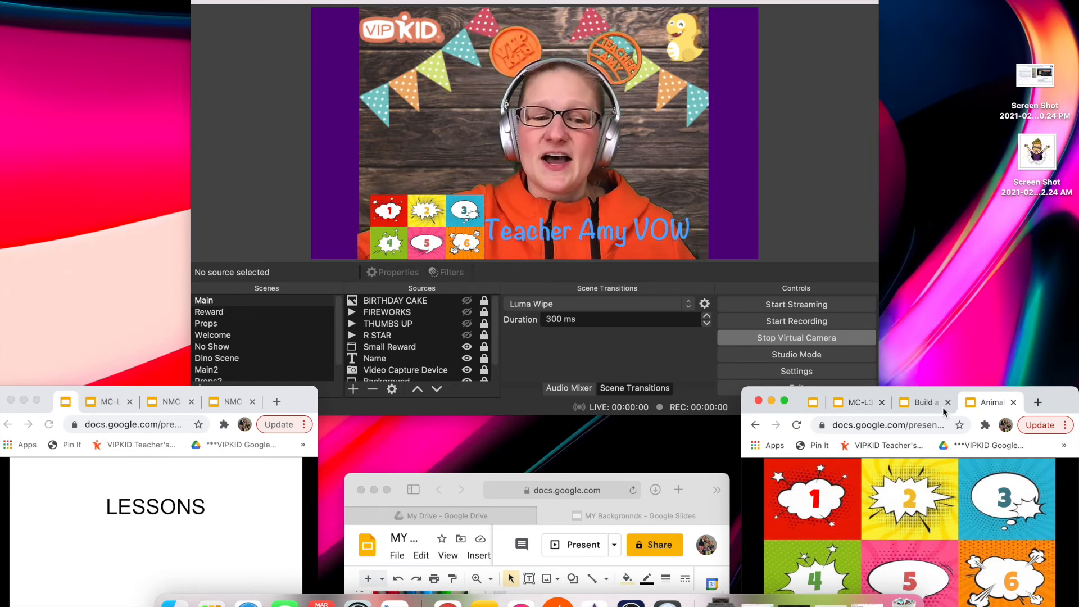
left_click(234, 406)
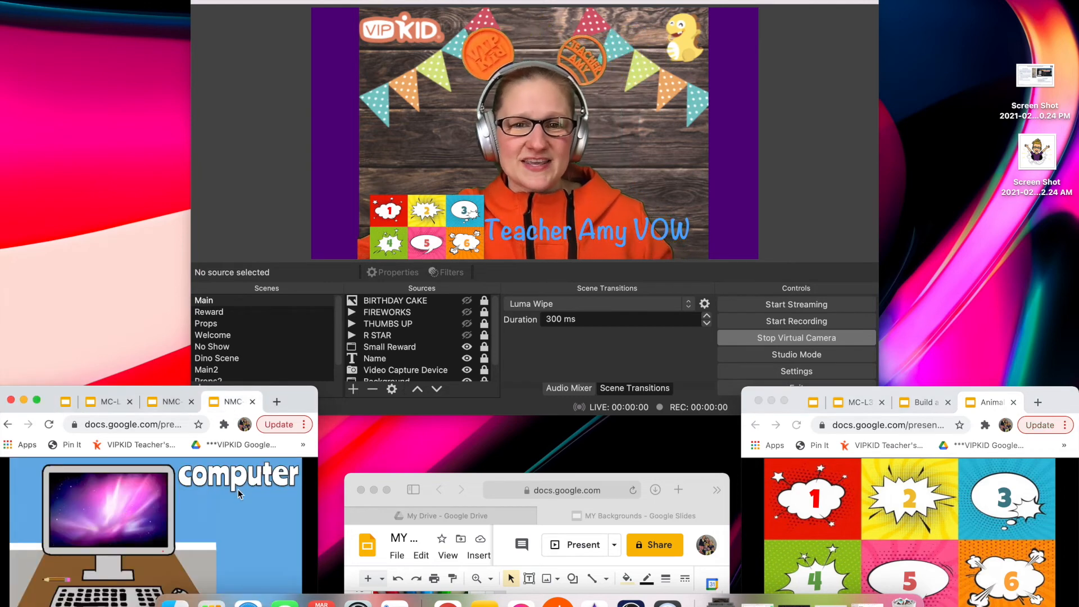
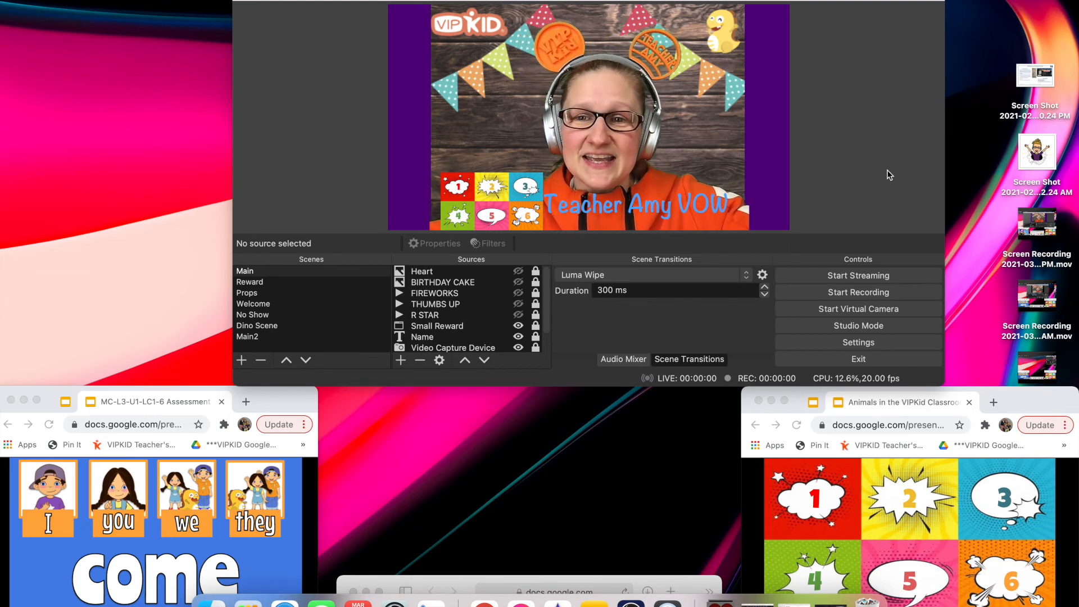
Demonstrate the scene hotkeys by switching between Dino Scene and Main twice, ending on Main.
key("F6")
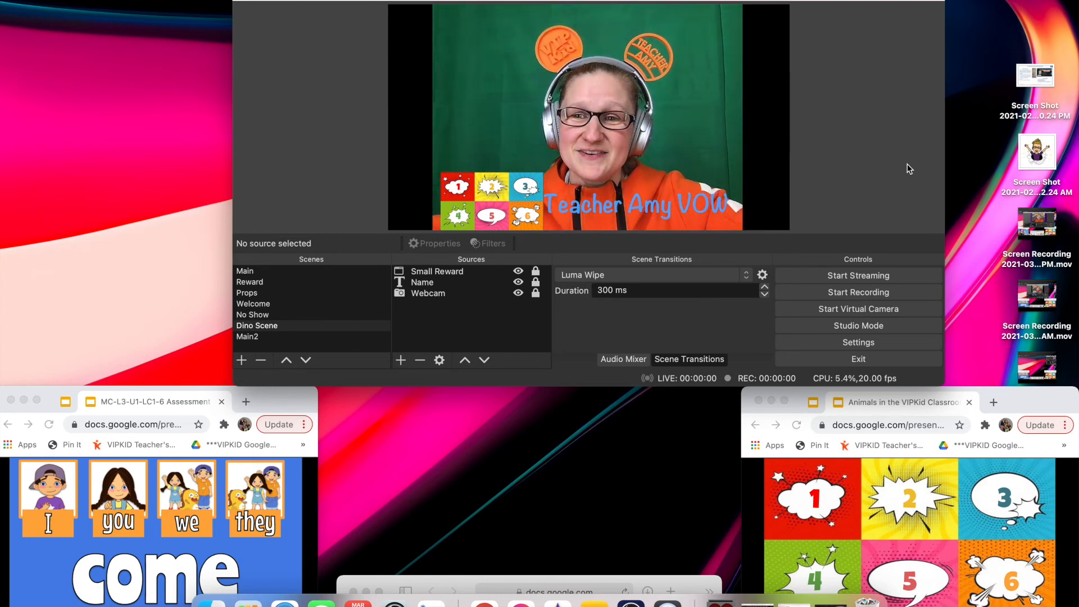
key("F1")
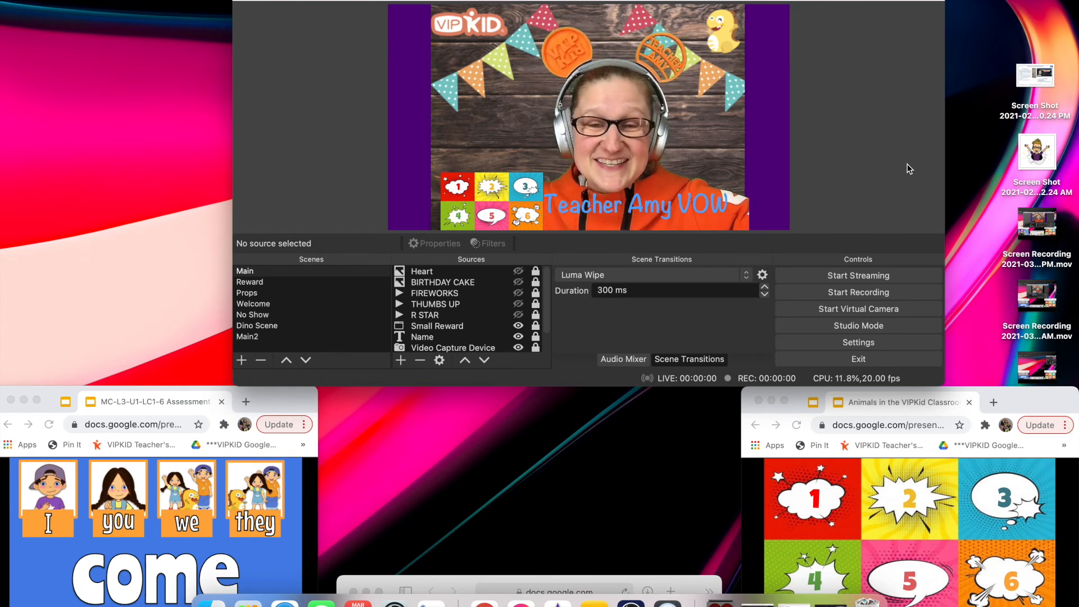
key("F6")
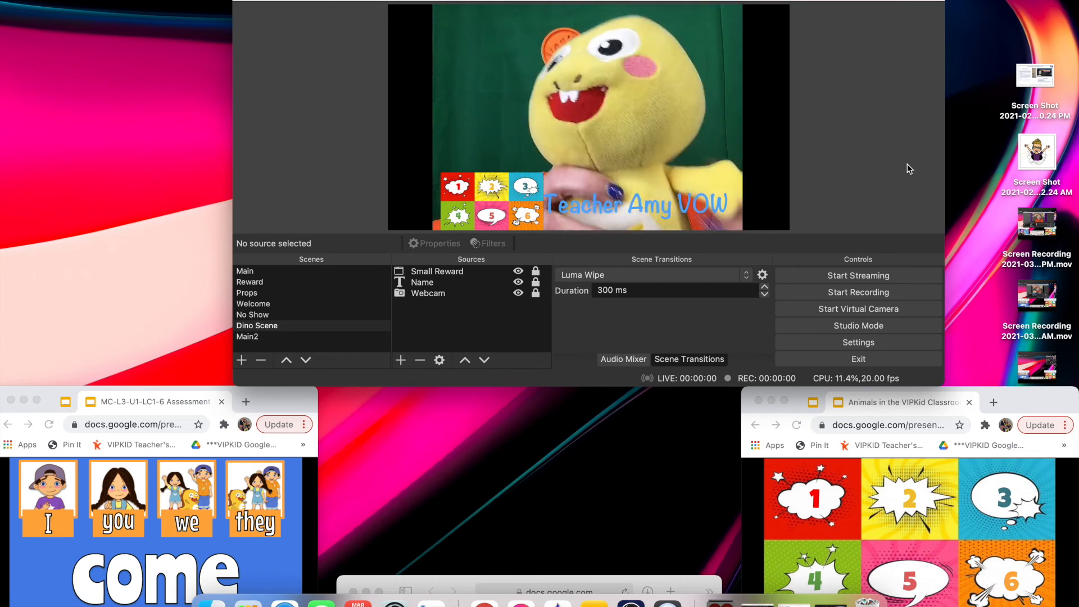
key("F1")
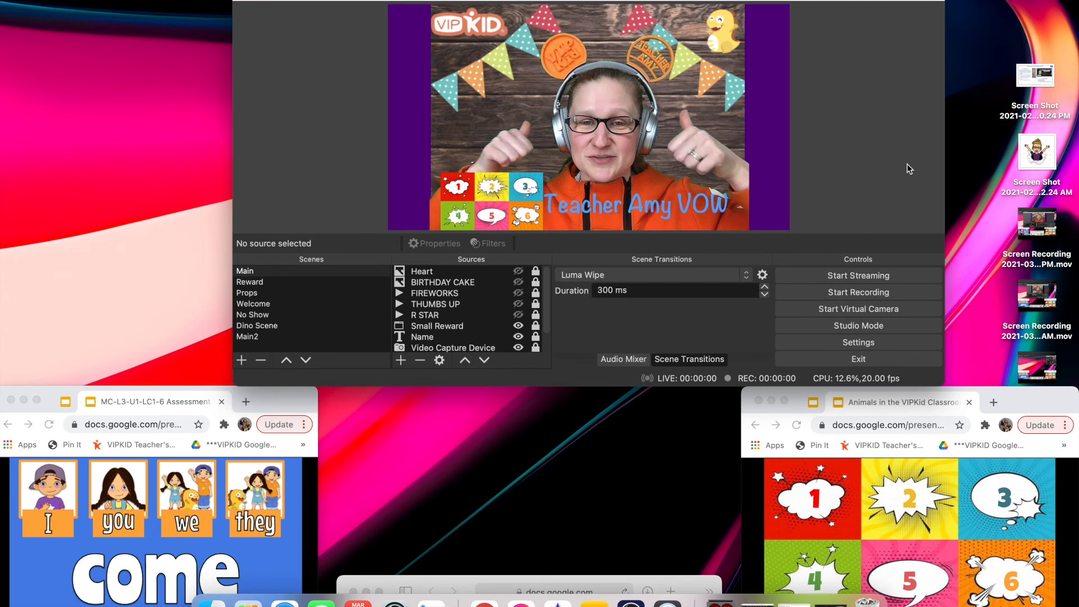
Create a new scene named Dino Scene2.
left_click(241, 362)
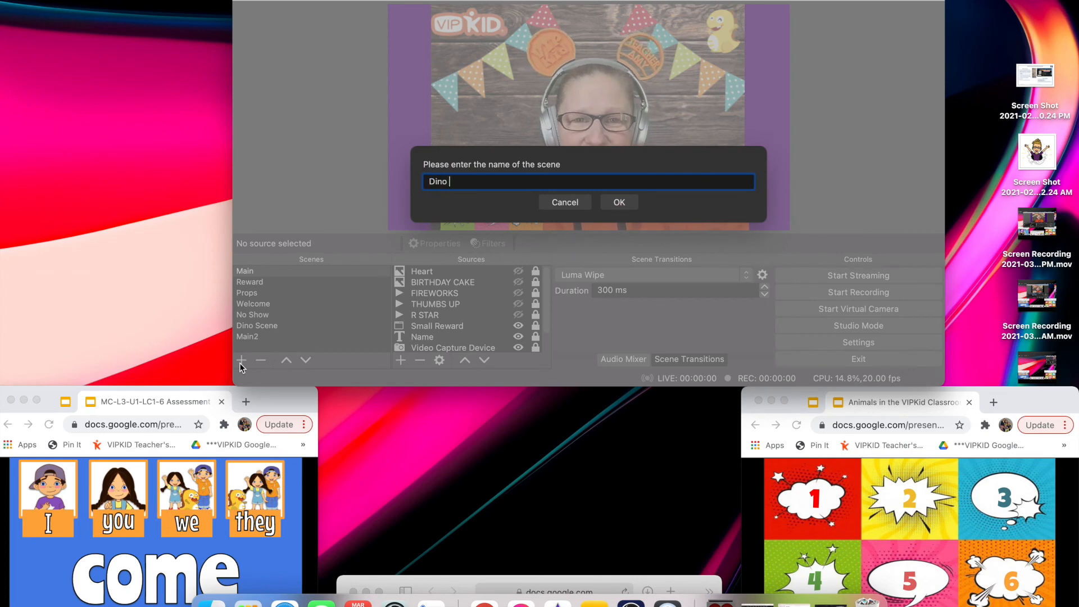
type("Dino Scene2")
key("Return")
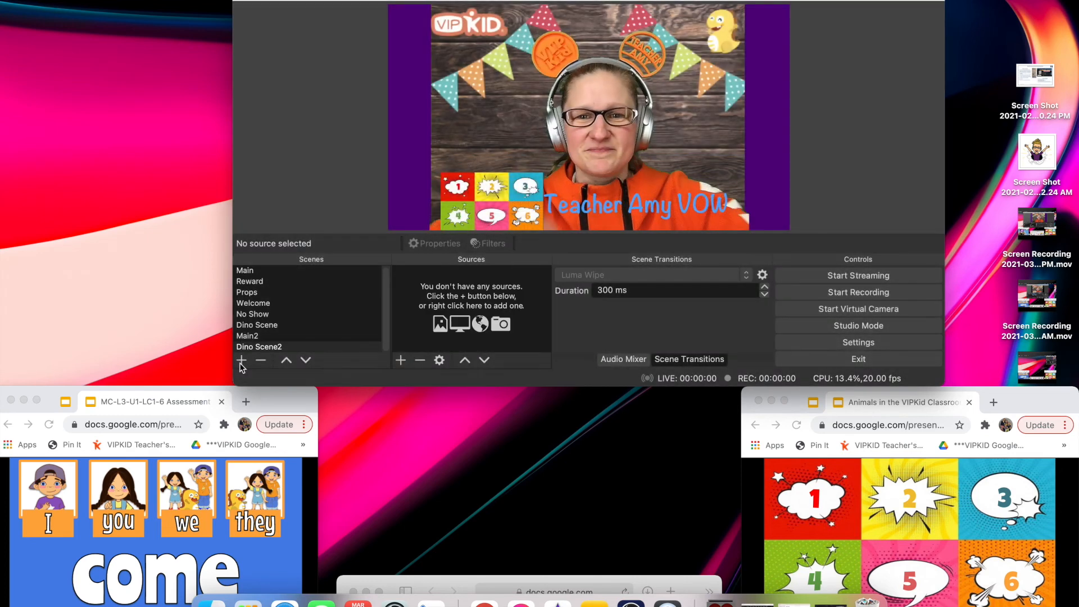
Copy the Small Reward and Name sources from the Main scene into Dino Scene2.
left_click(255, 271)
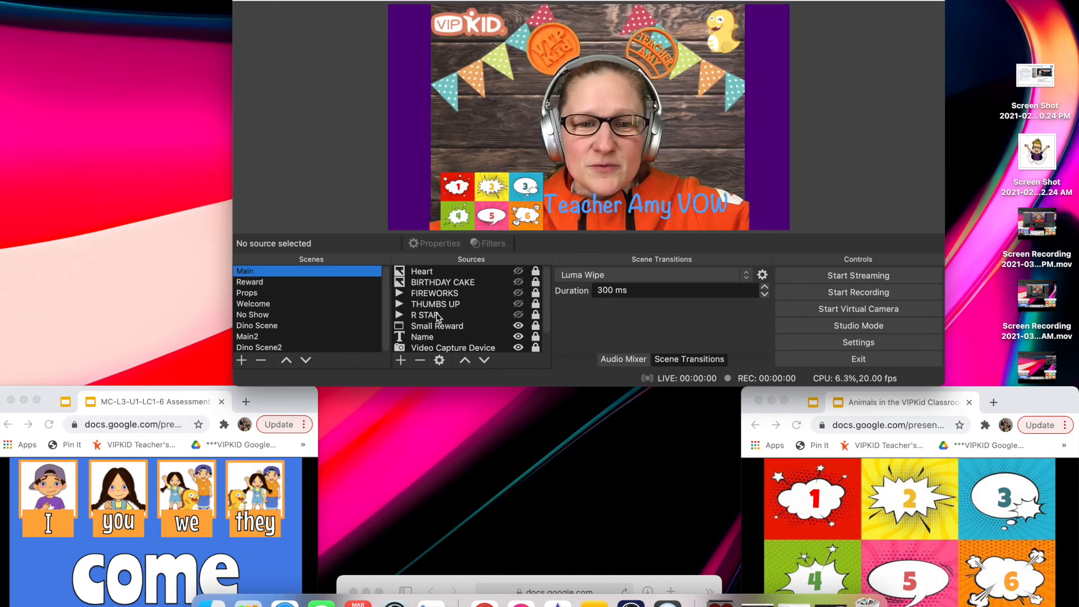
left_click(444, 332)
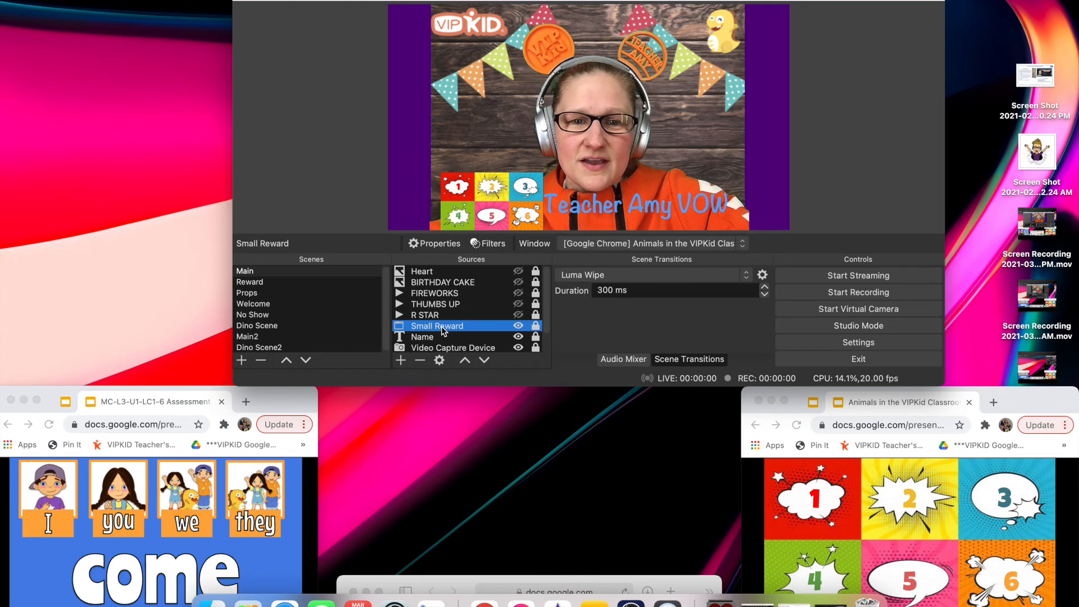
left_click(262, 348)
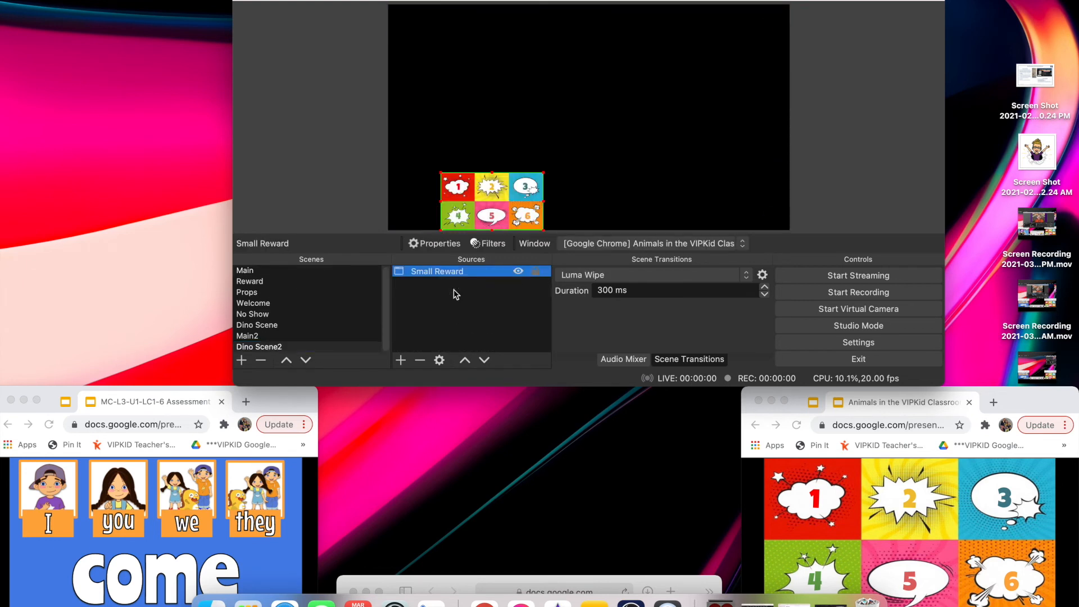
left_click(270, 273)
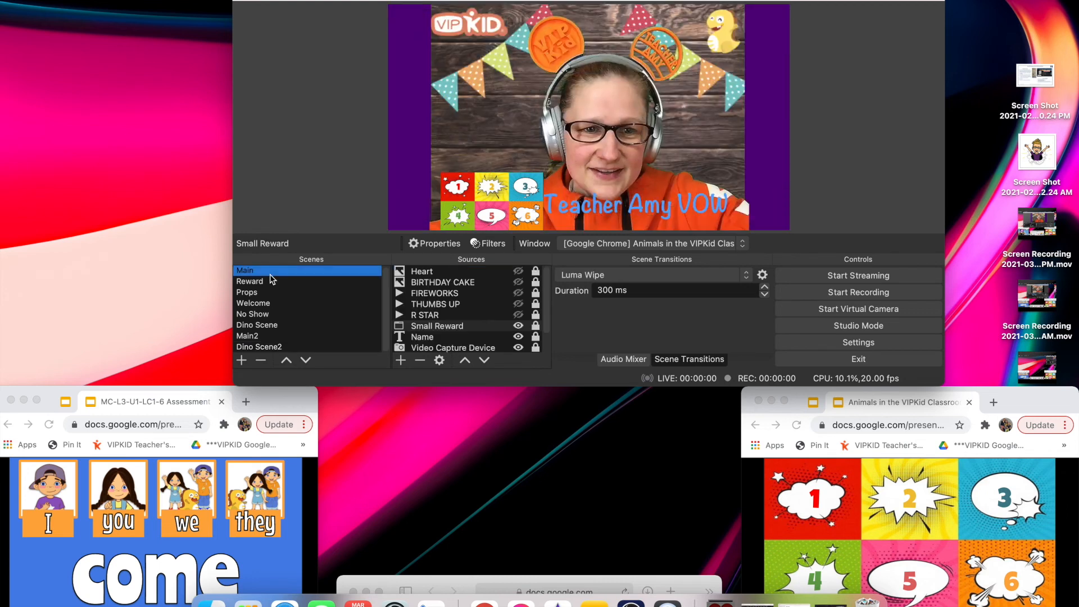
left_click(430, 340)
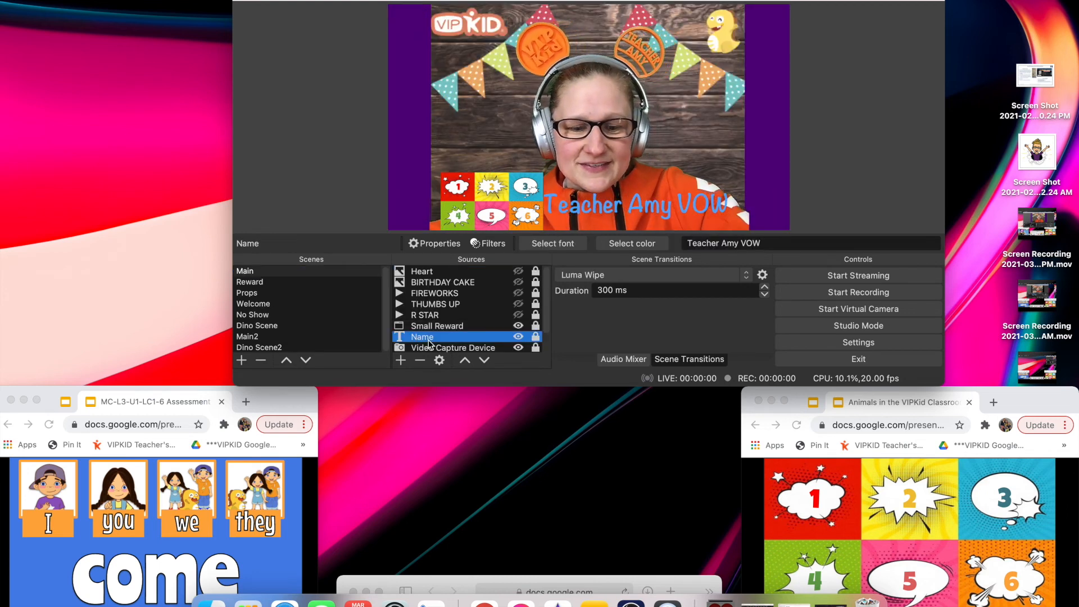
left_click(270, 350)
key("ctrl+v")
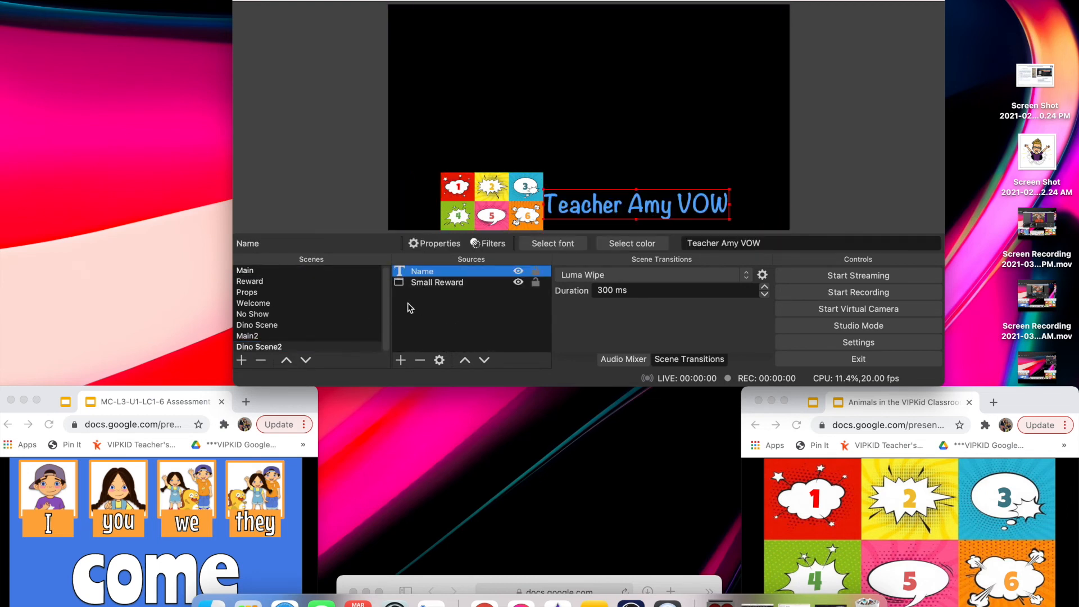
Add a new video capture device named Webcam2 to Dino Scene2, using the FaceTime HD Camera (Built-in).
left_click(257, 271)
scroll(482, 317, "down", 1)
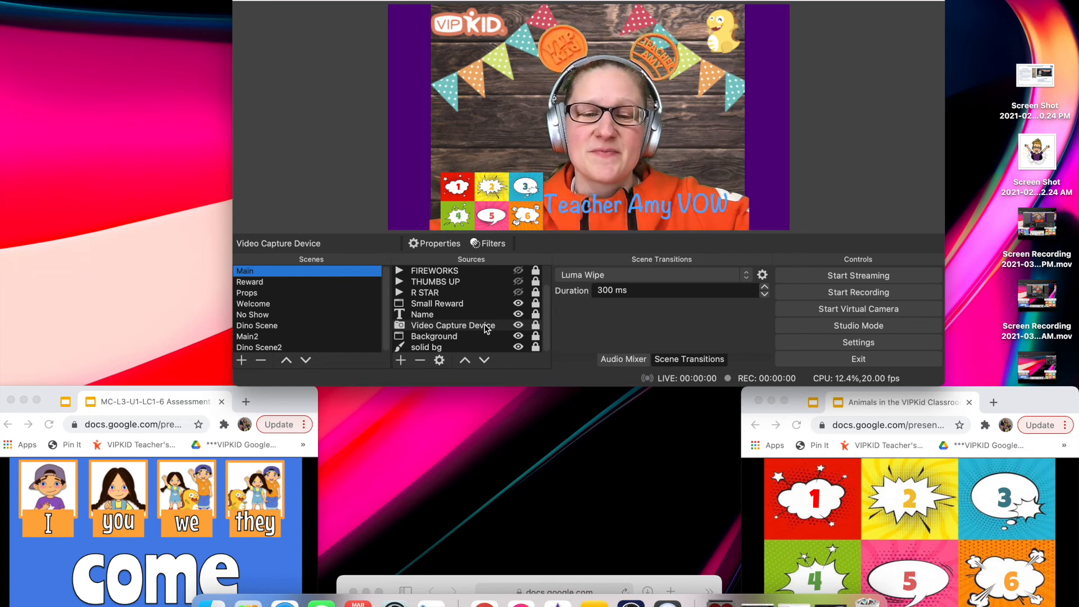
left_click(275, 349)
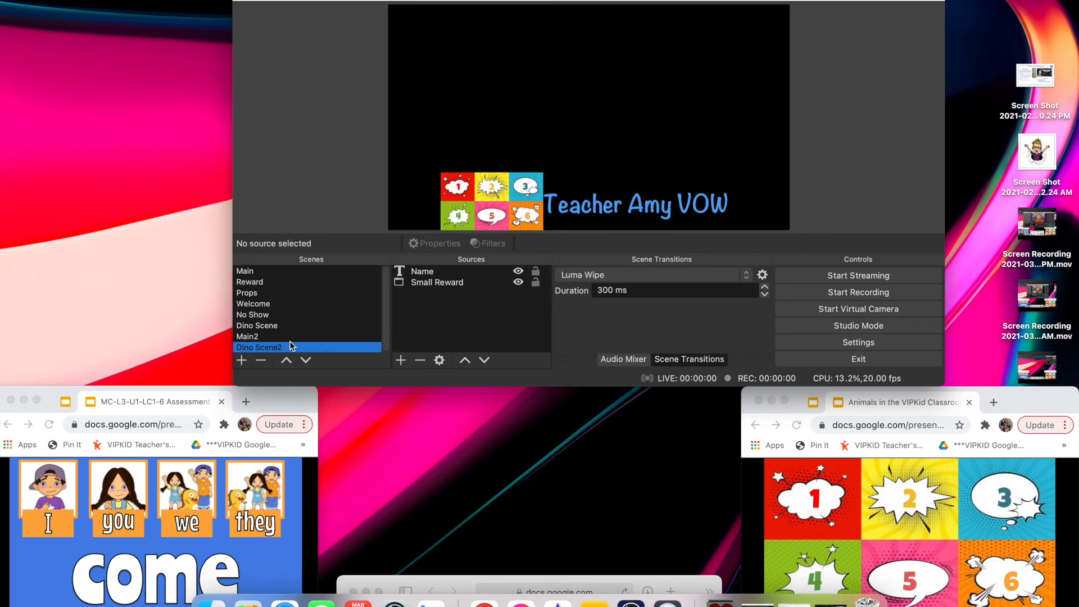
left_click(401, 361)
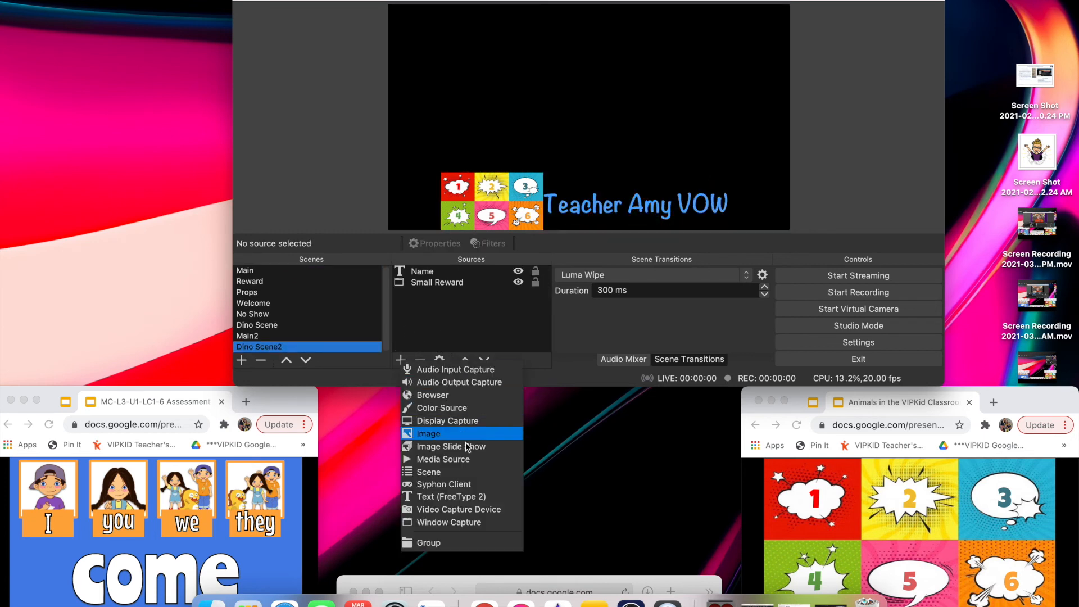
left_click(461, 509)
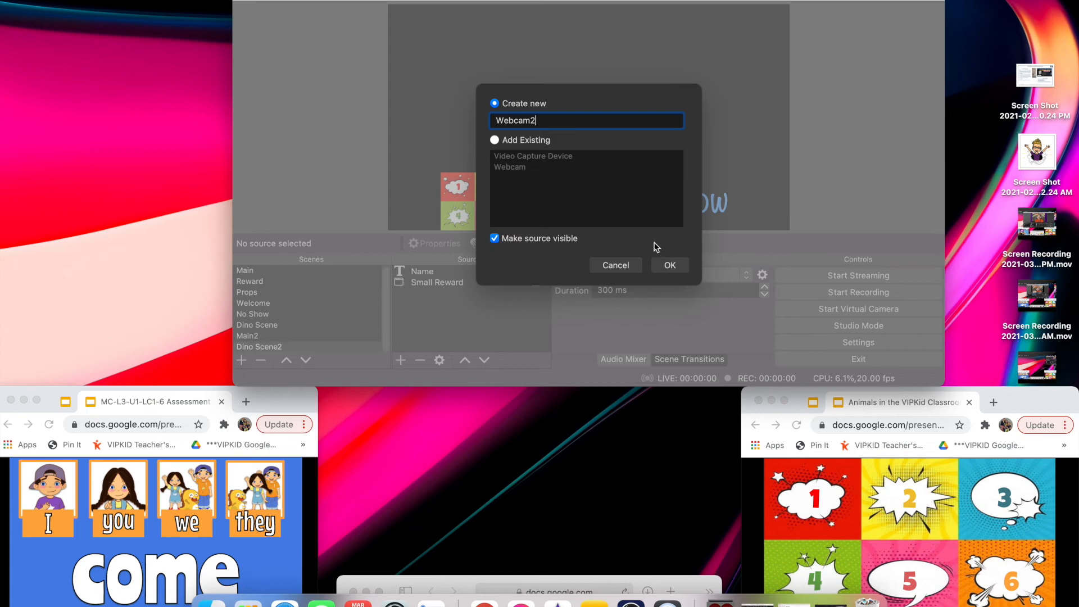
left_click(670, 265)
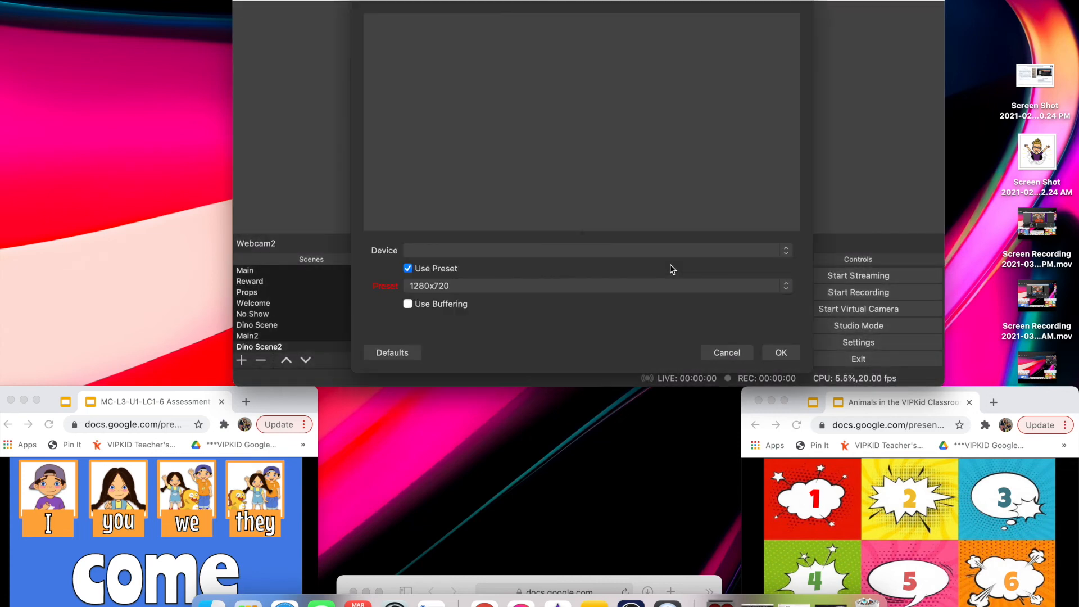
left_click(786, 251)
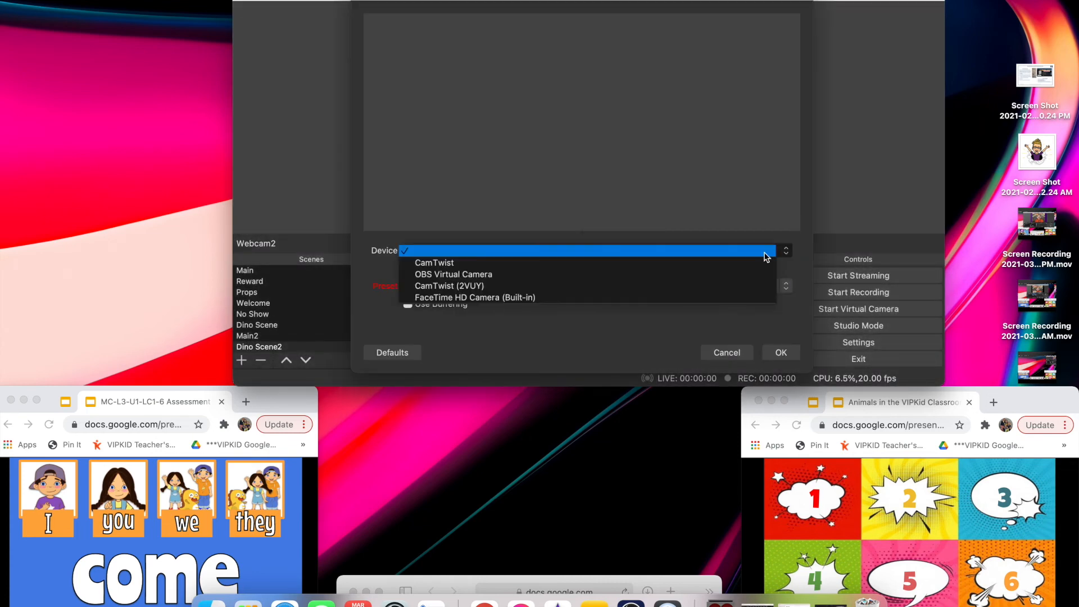
left_click(737, 292)
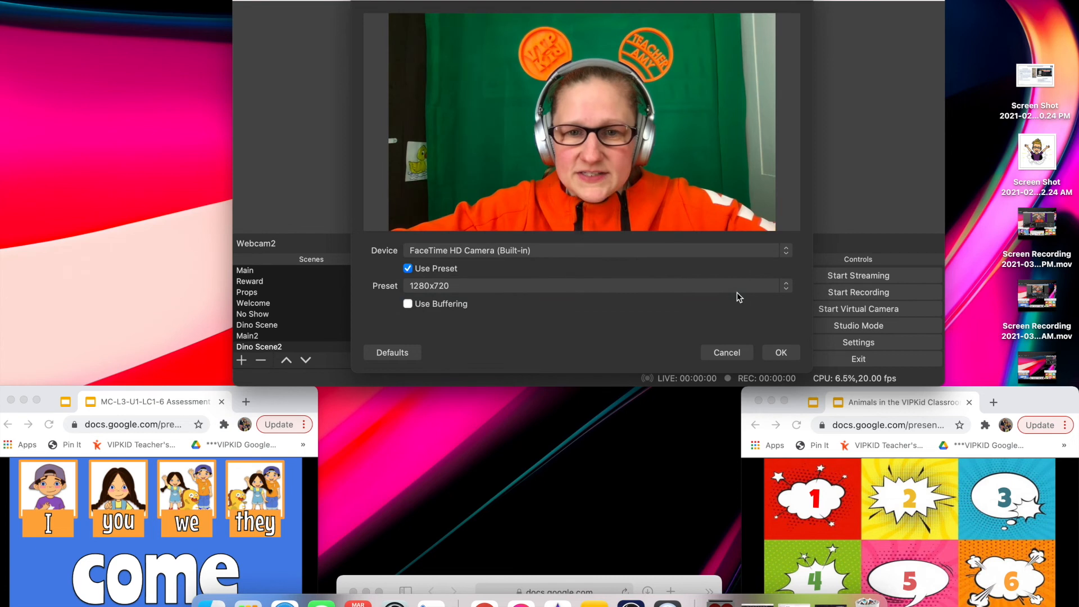
left_click(785, 354)
Enlarge the Webcam2 picture to fill the canvas and crop its left and right sides in to the green backdrop.
left_click_drag(655, 156, 790, 229)
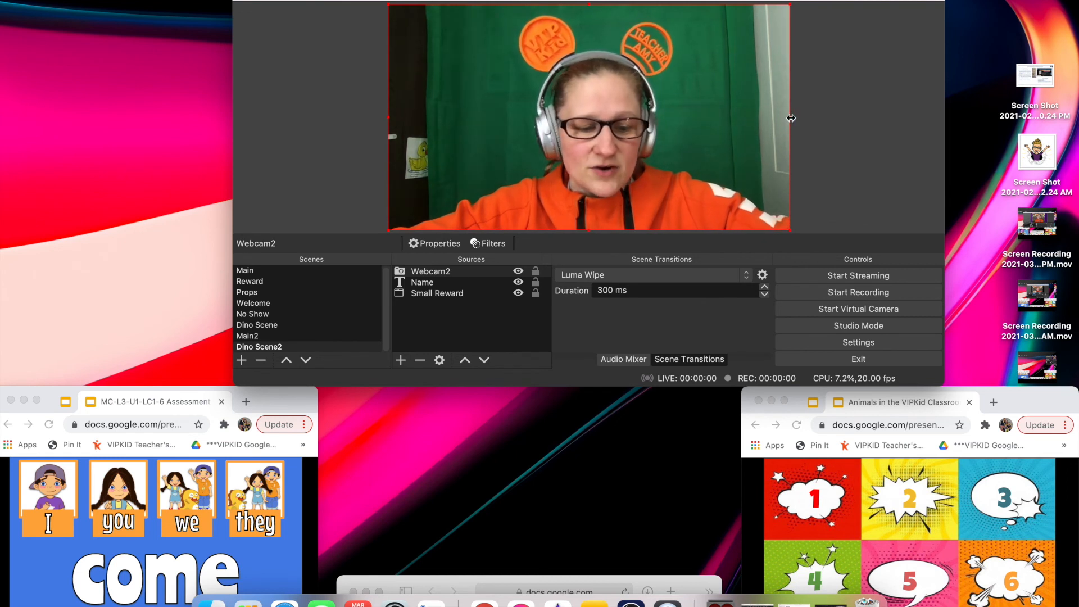
left_click_drag(790, 117, 747, 120)
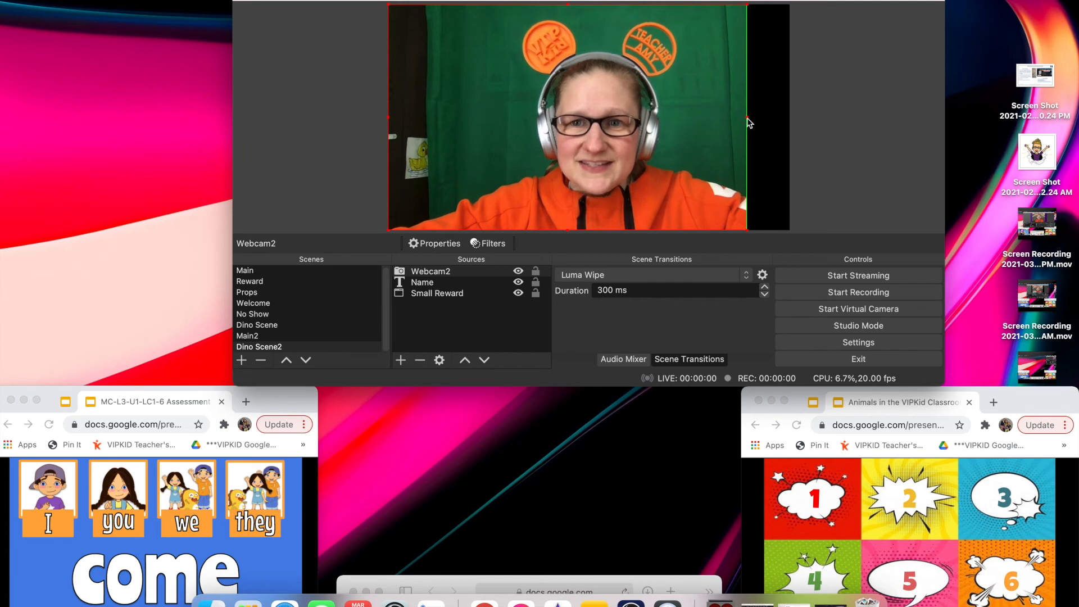
left_click_drag(388, 118, 433, 118)
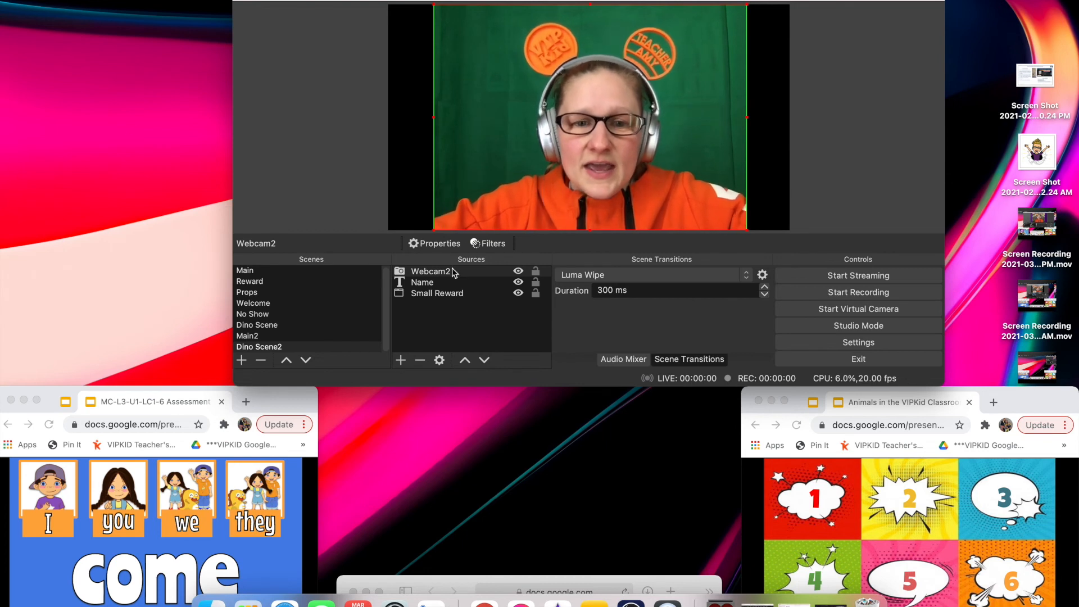
Move Webcam2 beneath Name and Small Reward in the source order and lock all three sources.
left_click(470, 274)
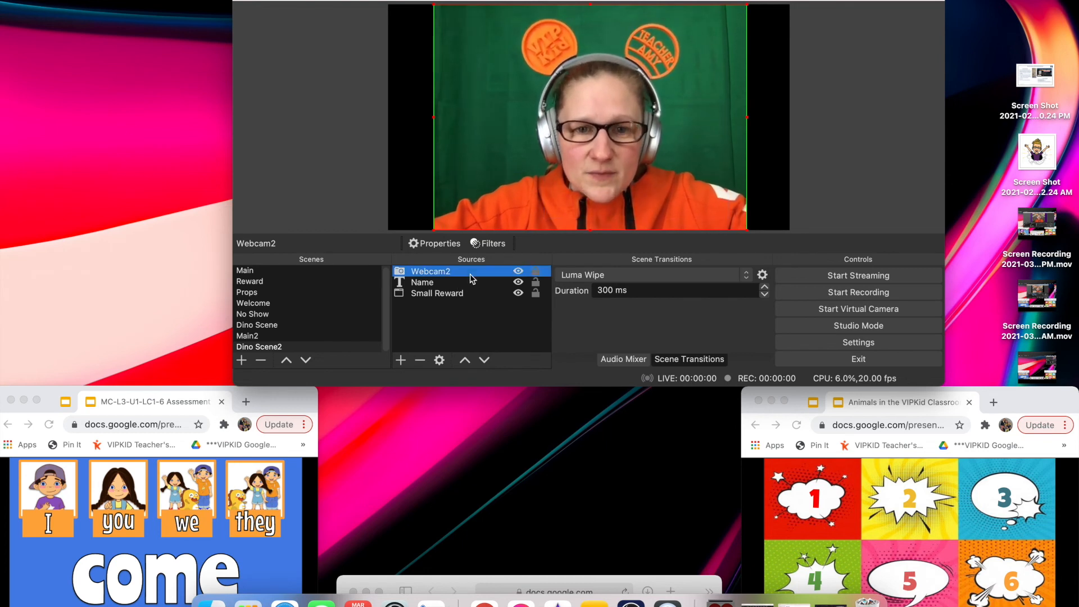
left_click(485, 360)
left_click(484, 360)
left_click(536, 272)
left_click(536, 283)
left_click(536, 293)
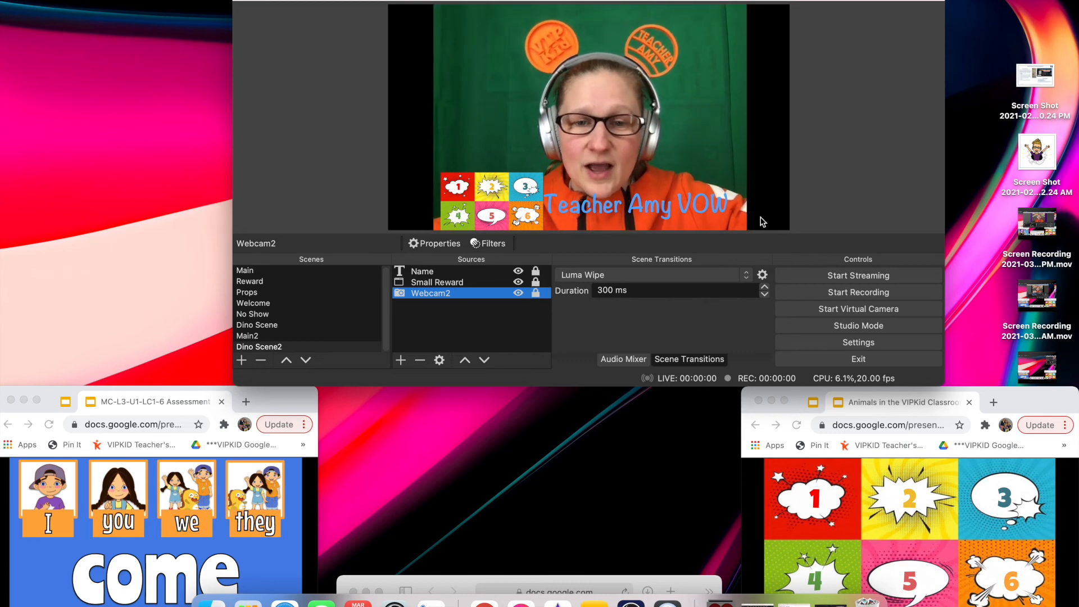
Assign 4 as the hotkey for switching to Dino Scene2 and save the settings.
left_click(860, 344)
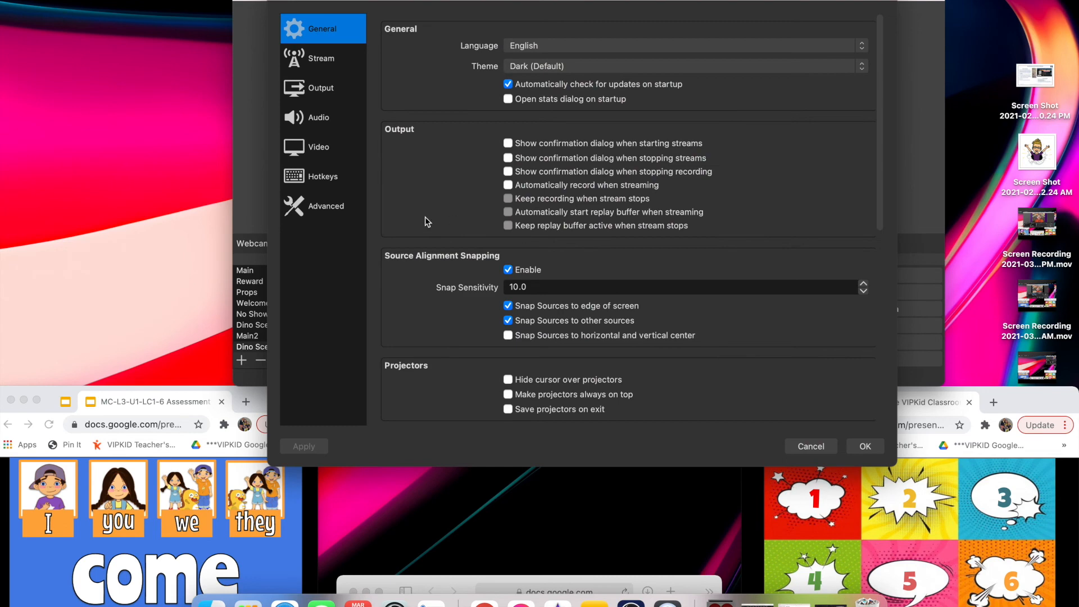
left_click(323, 178)
scroll(562, 169, "down", 15)
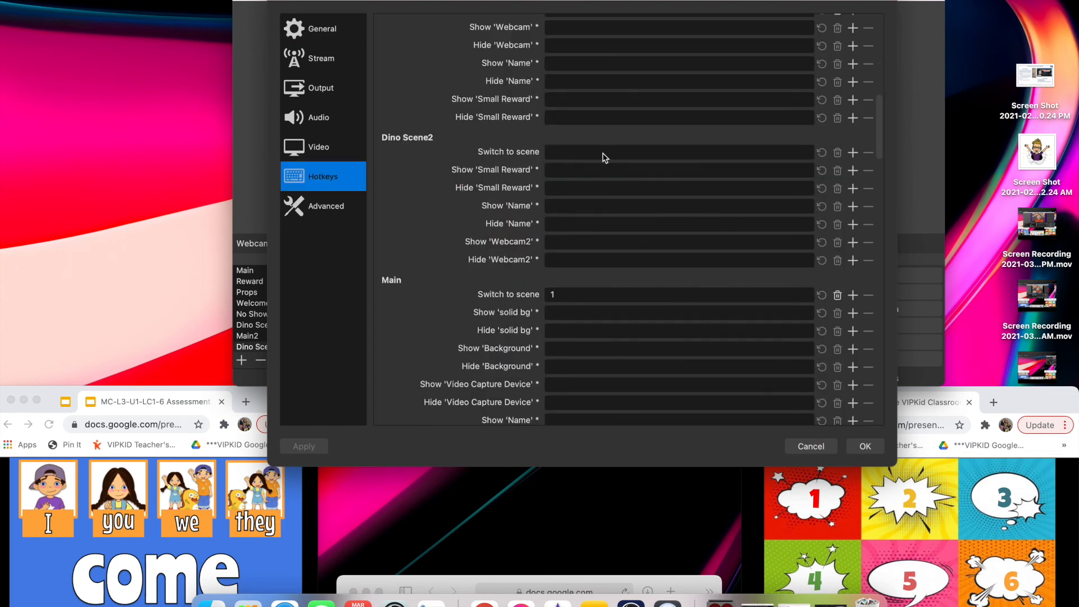
left_click(605, 152)
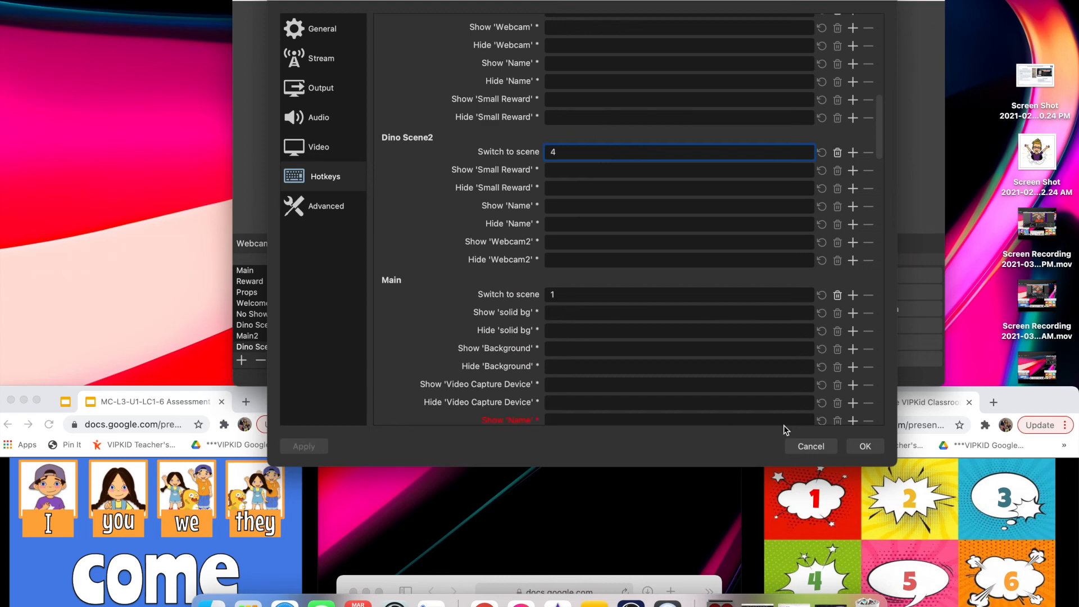
left_click(865, 446)
Test the scene-switching hotkeys 1 and 2.
left_click(852, 145)
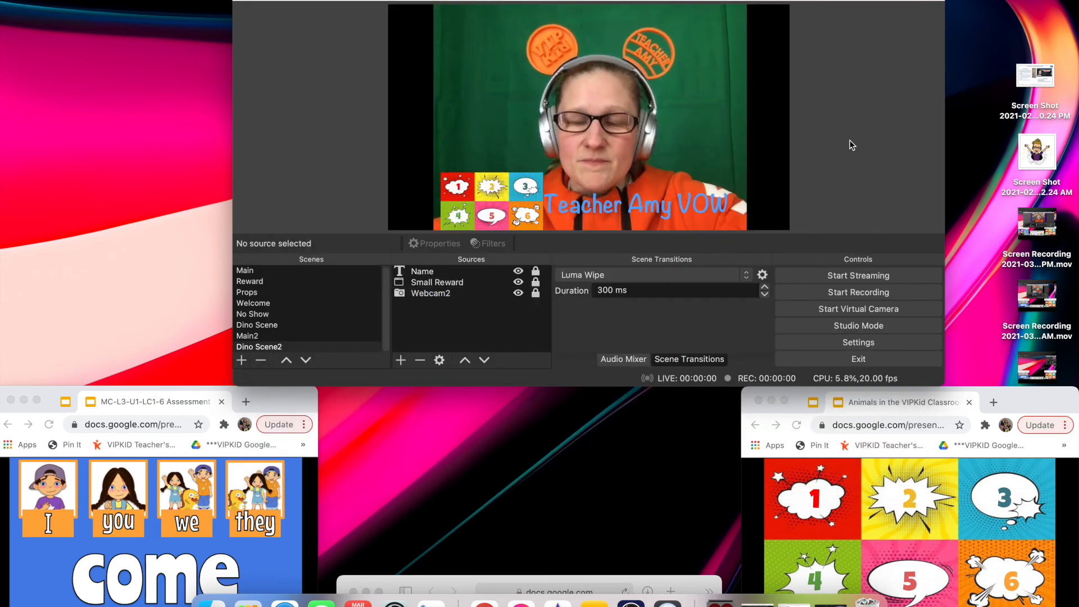
key("1")
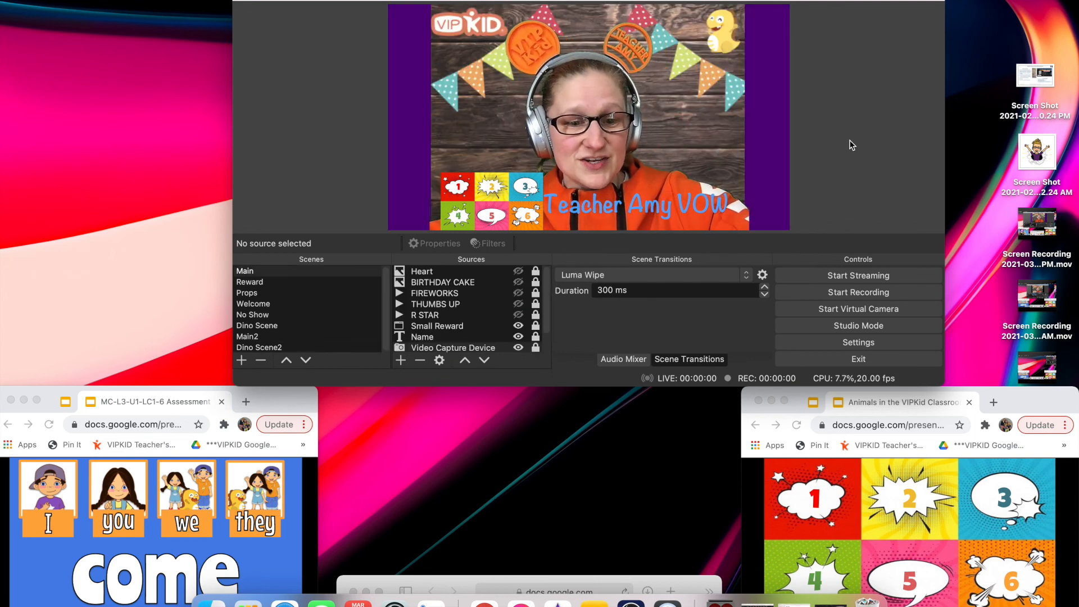
key("2")
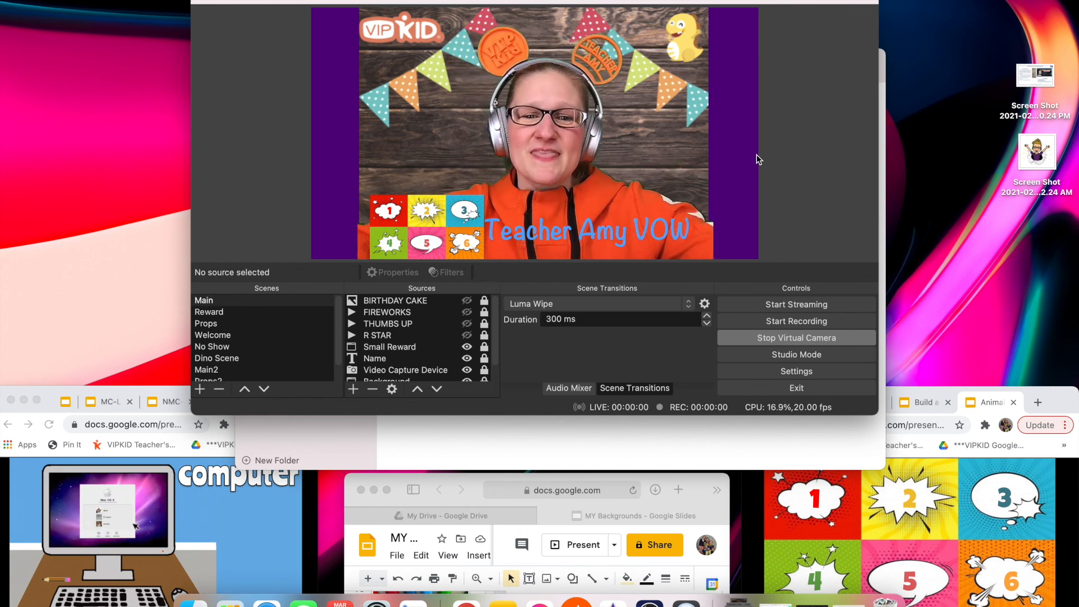
Compare the backgrounds of the Props2, Props and Reward scenes.
scroll(216, 374, "down", 2)
left_click(219, 366)
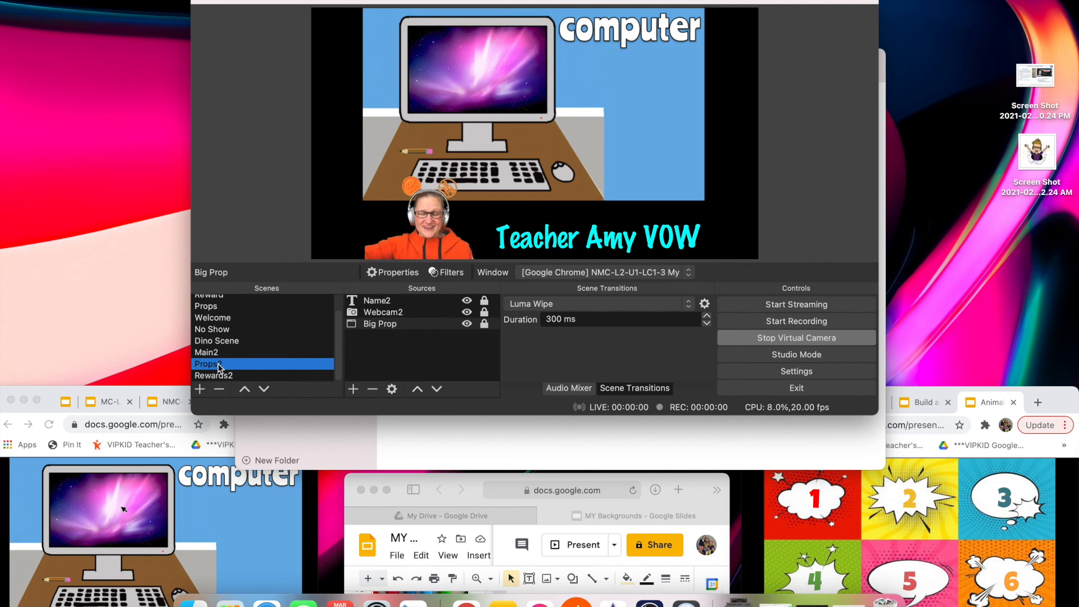
left_click(216, 307)
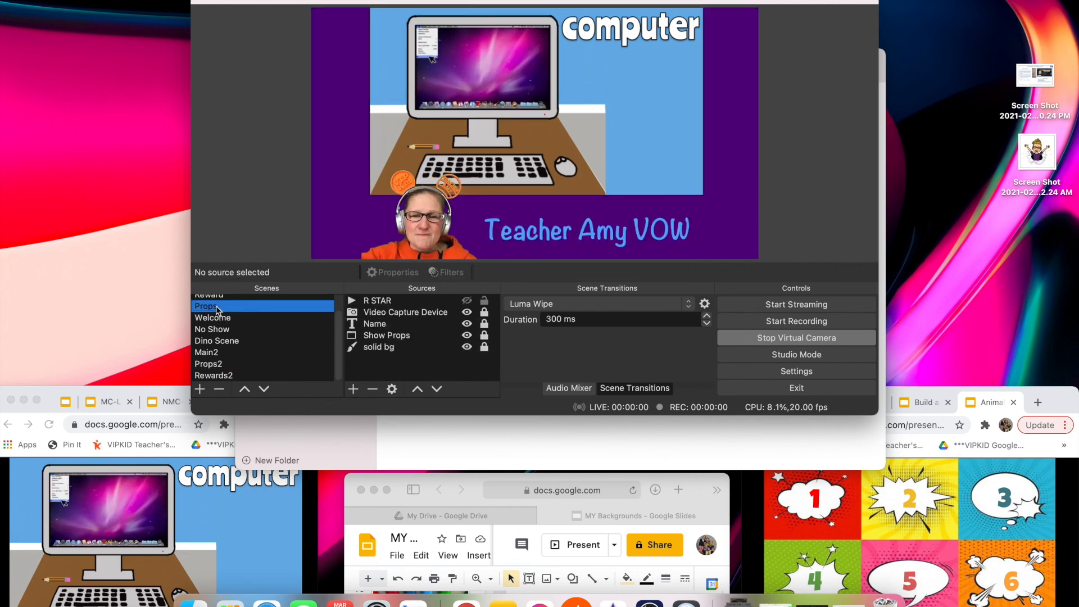
scroll(218, 316, "up", 1)
left_click(220, 314)
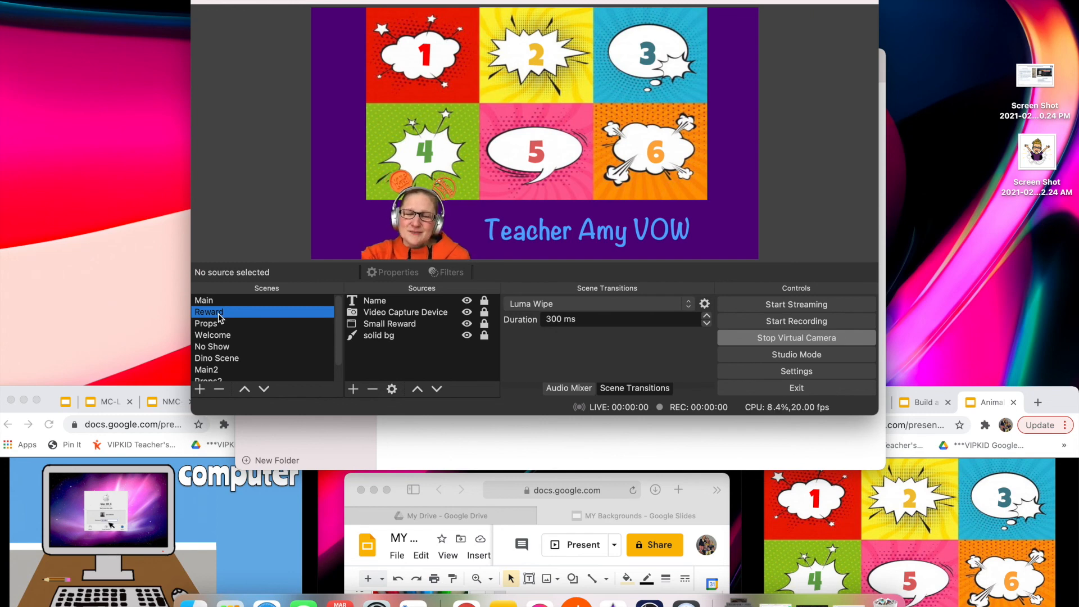
Add a new color source to the Props2 scene, using the blue-violet color #5500ff.
scroll(223, 367, "down", 1)
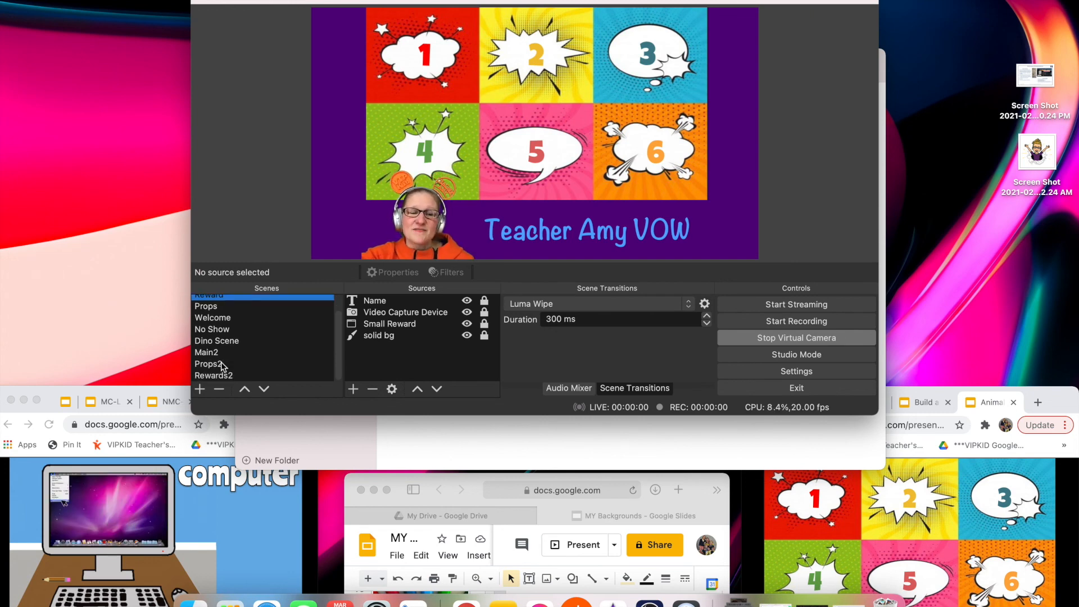
left_click(217, 365)
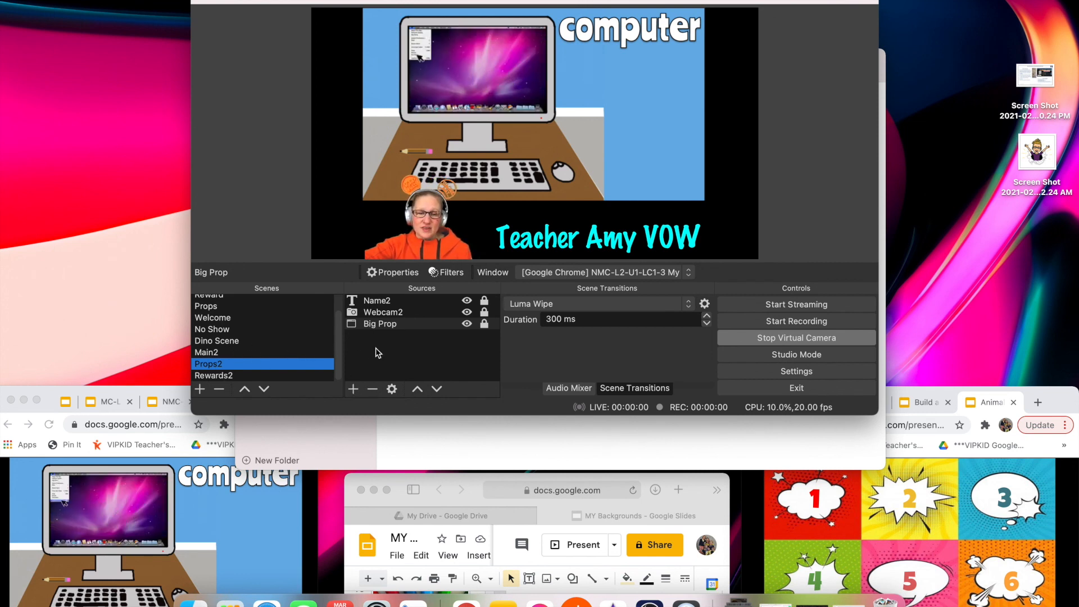
left_click(354, 389)
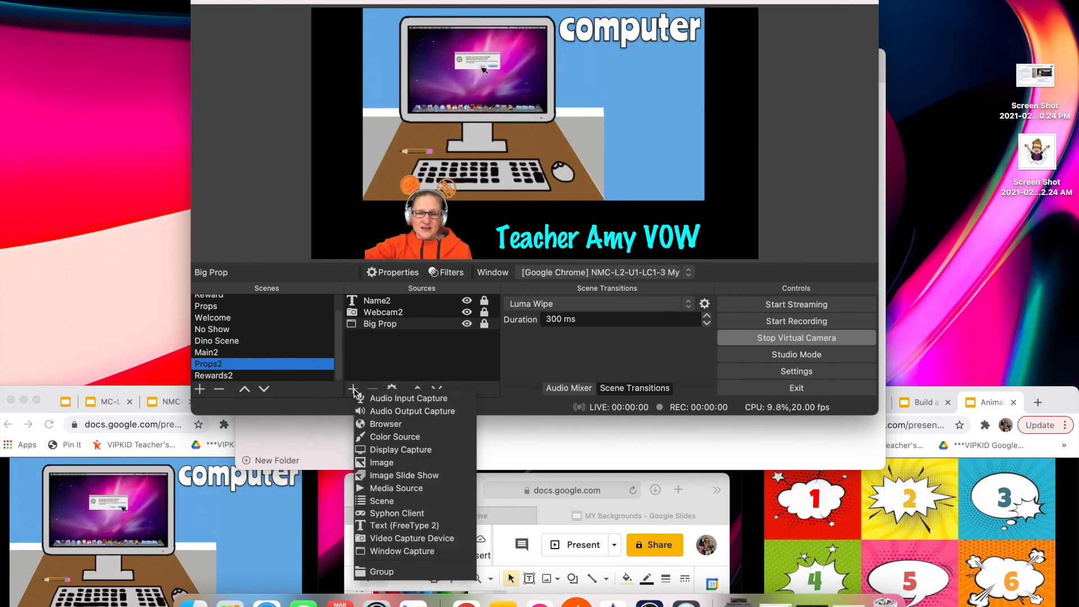
left_click(409, 436)
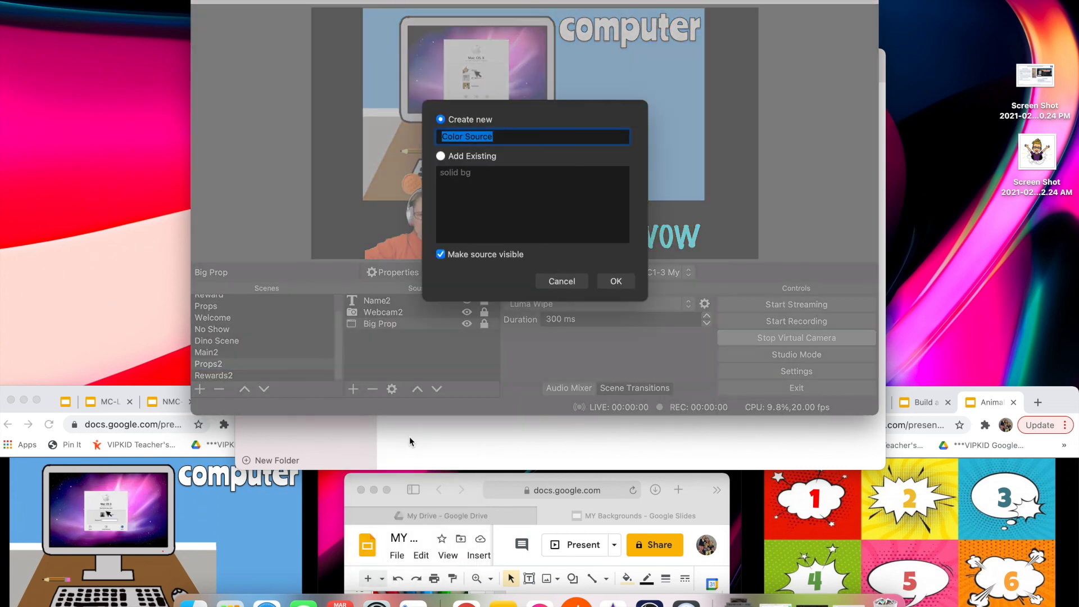
left_click(616, 281)
left_click(610, 267)
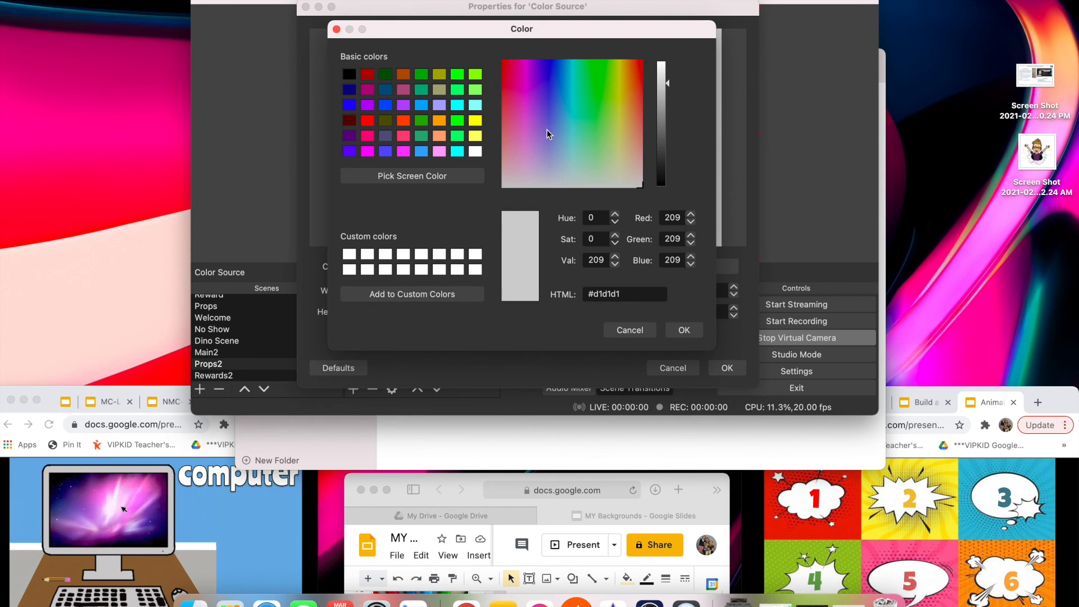
left_click(351, 150)
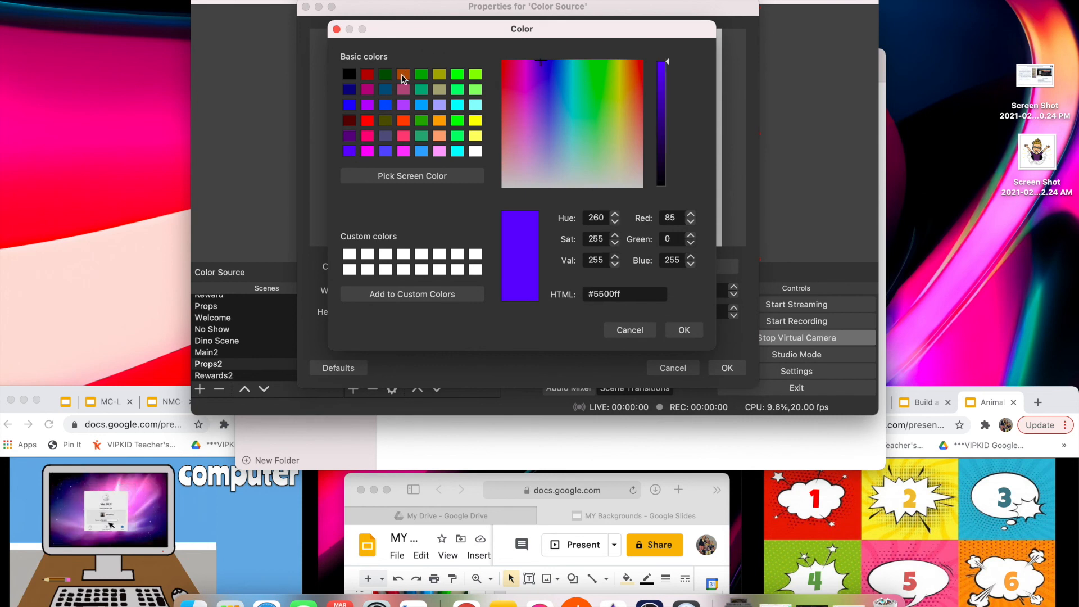
left_click(680, 332)
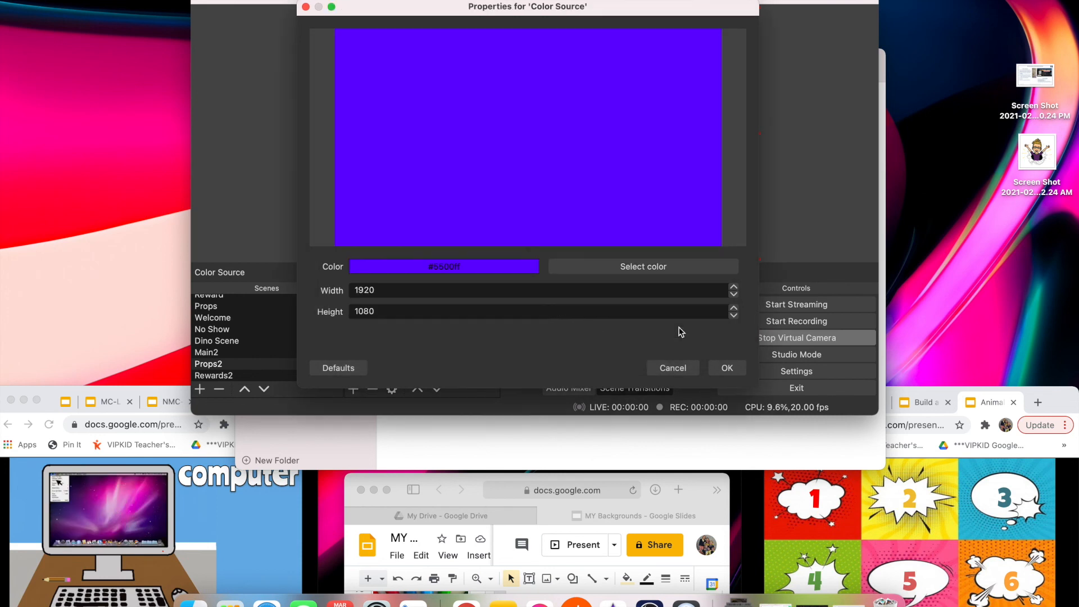
left_click(725, 368)
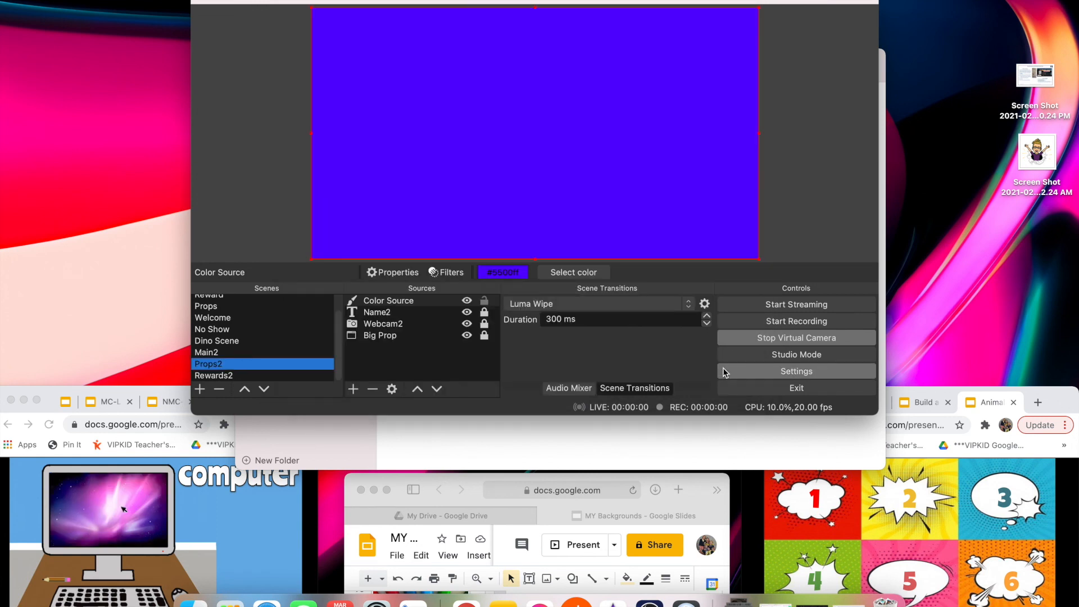
Move the color source beneath Big Prop in the Props2 source order so it serves as the background.
left_click(427, 302)
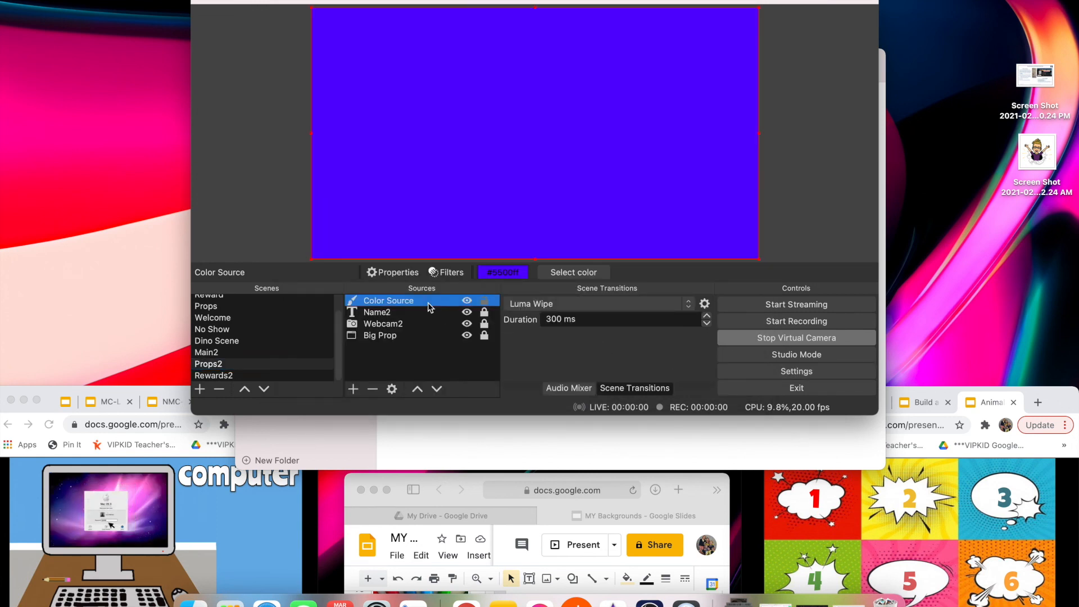
left_click(437, 388)
left_click(437, 389)
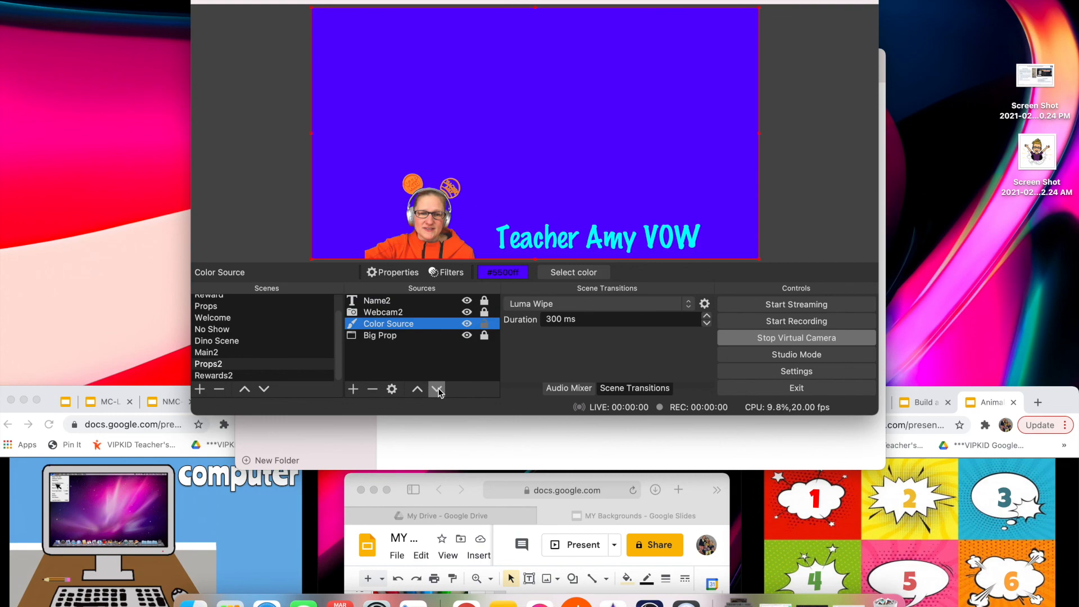
left_click(437, 388)
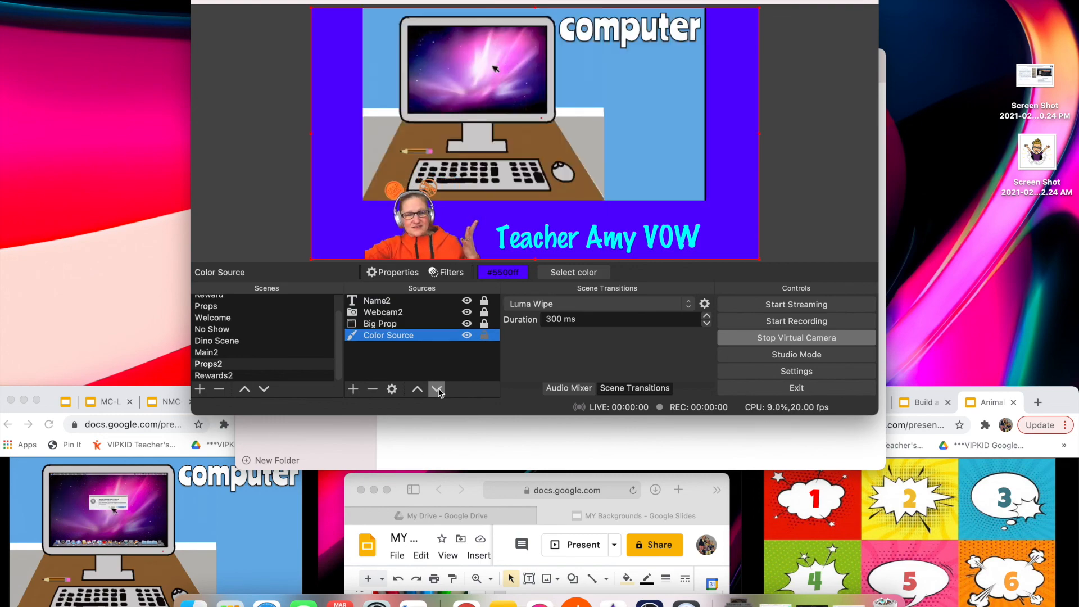